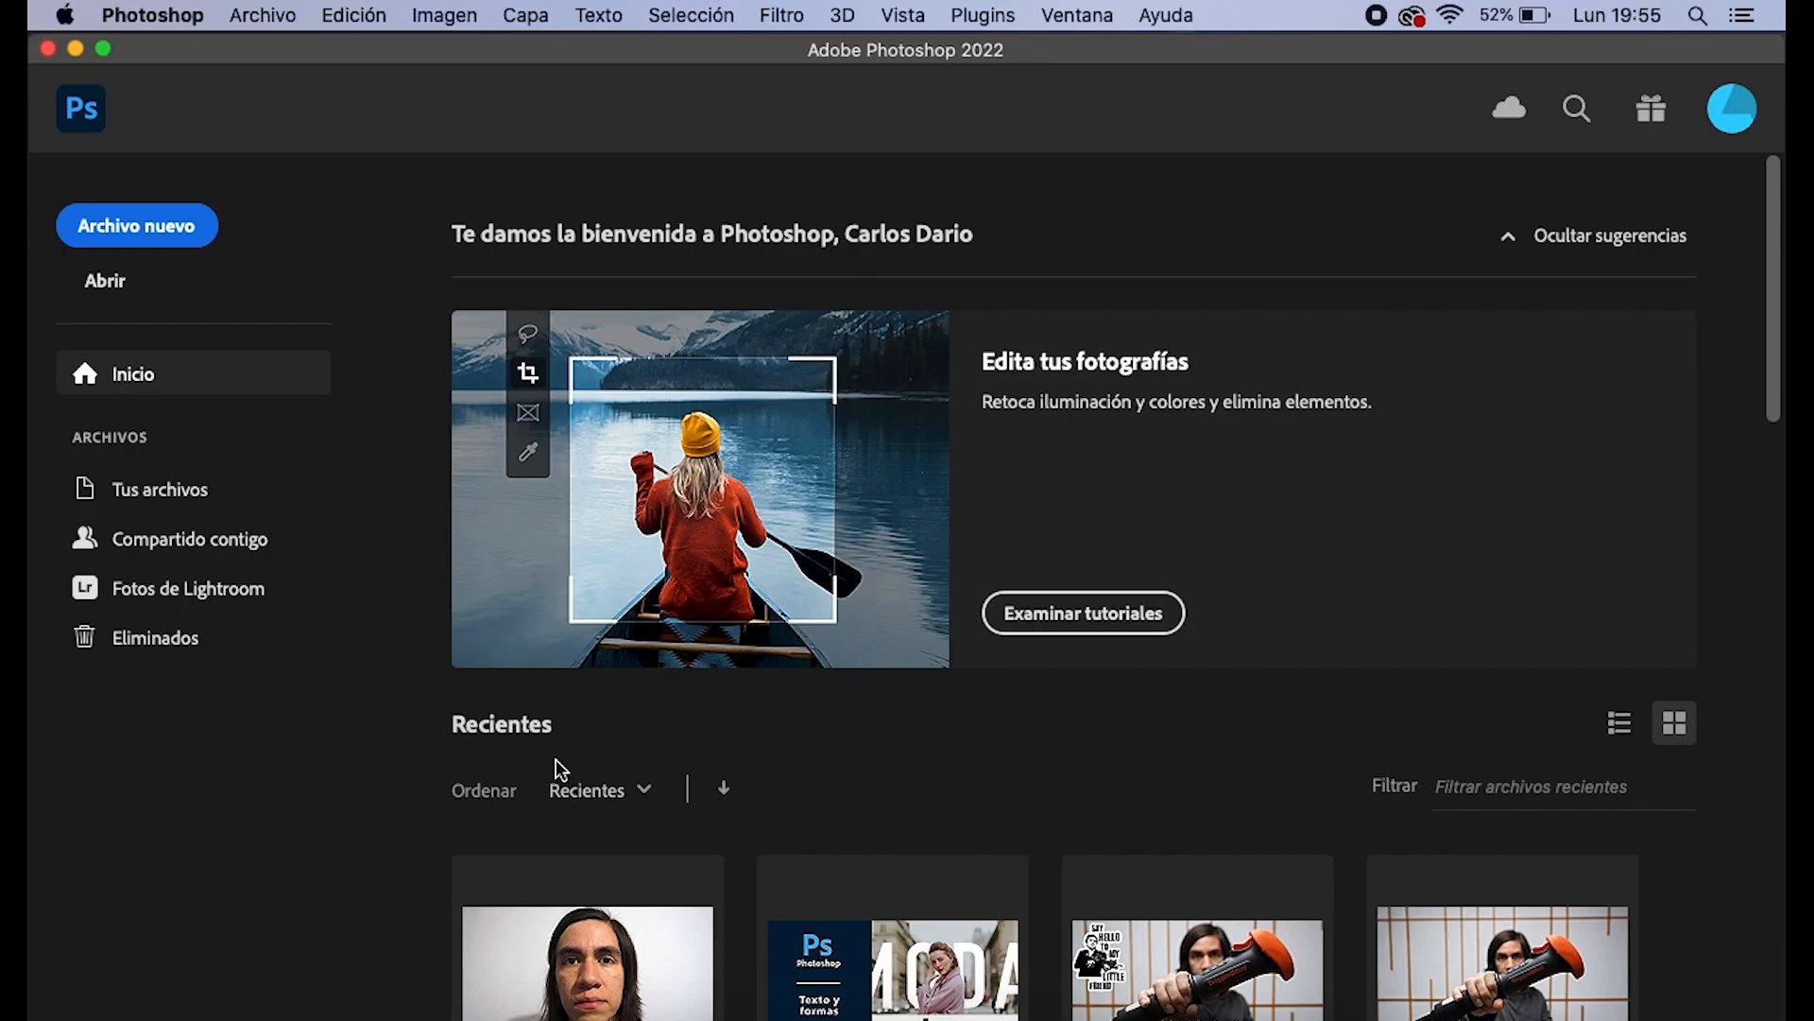
Open DSC00633.JPG from the 151MSDCF folder in Photoshop, keeping its embedded colour profile
left_click(522, 1013)
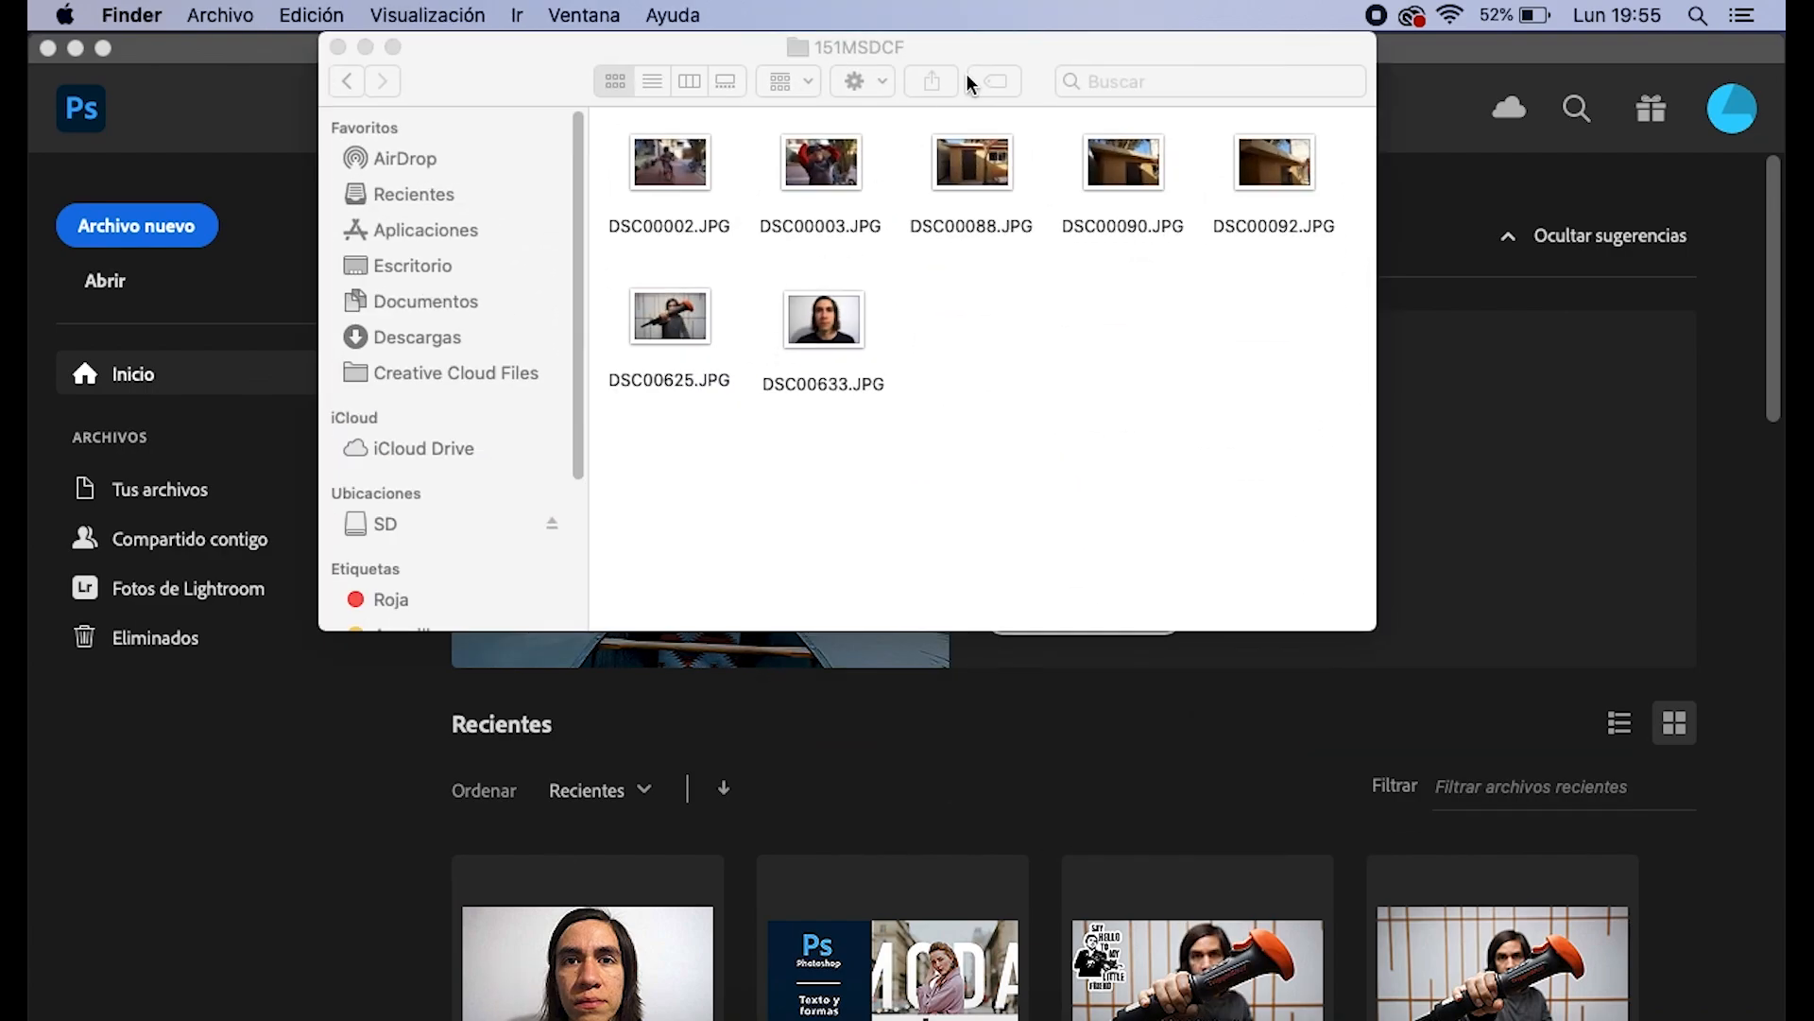
left_click(709, 321)
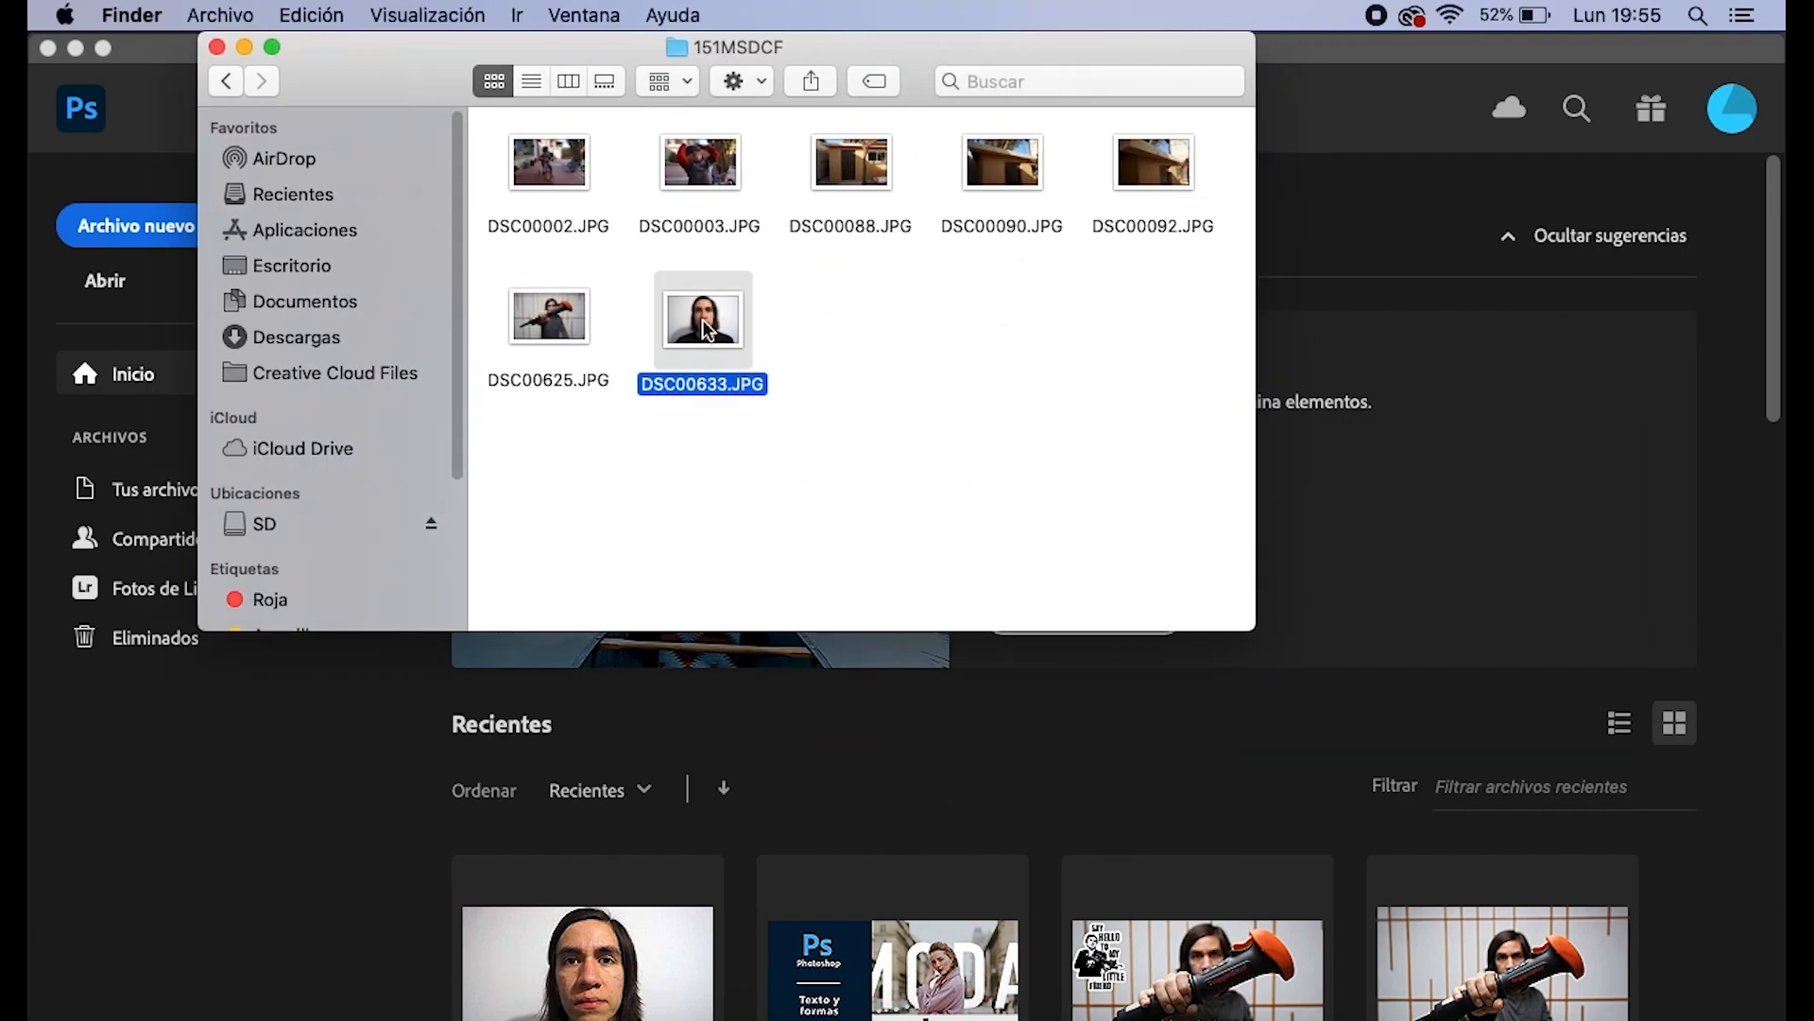
left_click_drag(721, 359, 1510, 526)
left_click(244, 47)
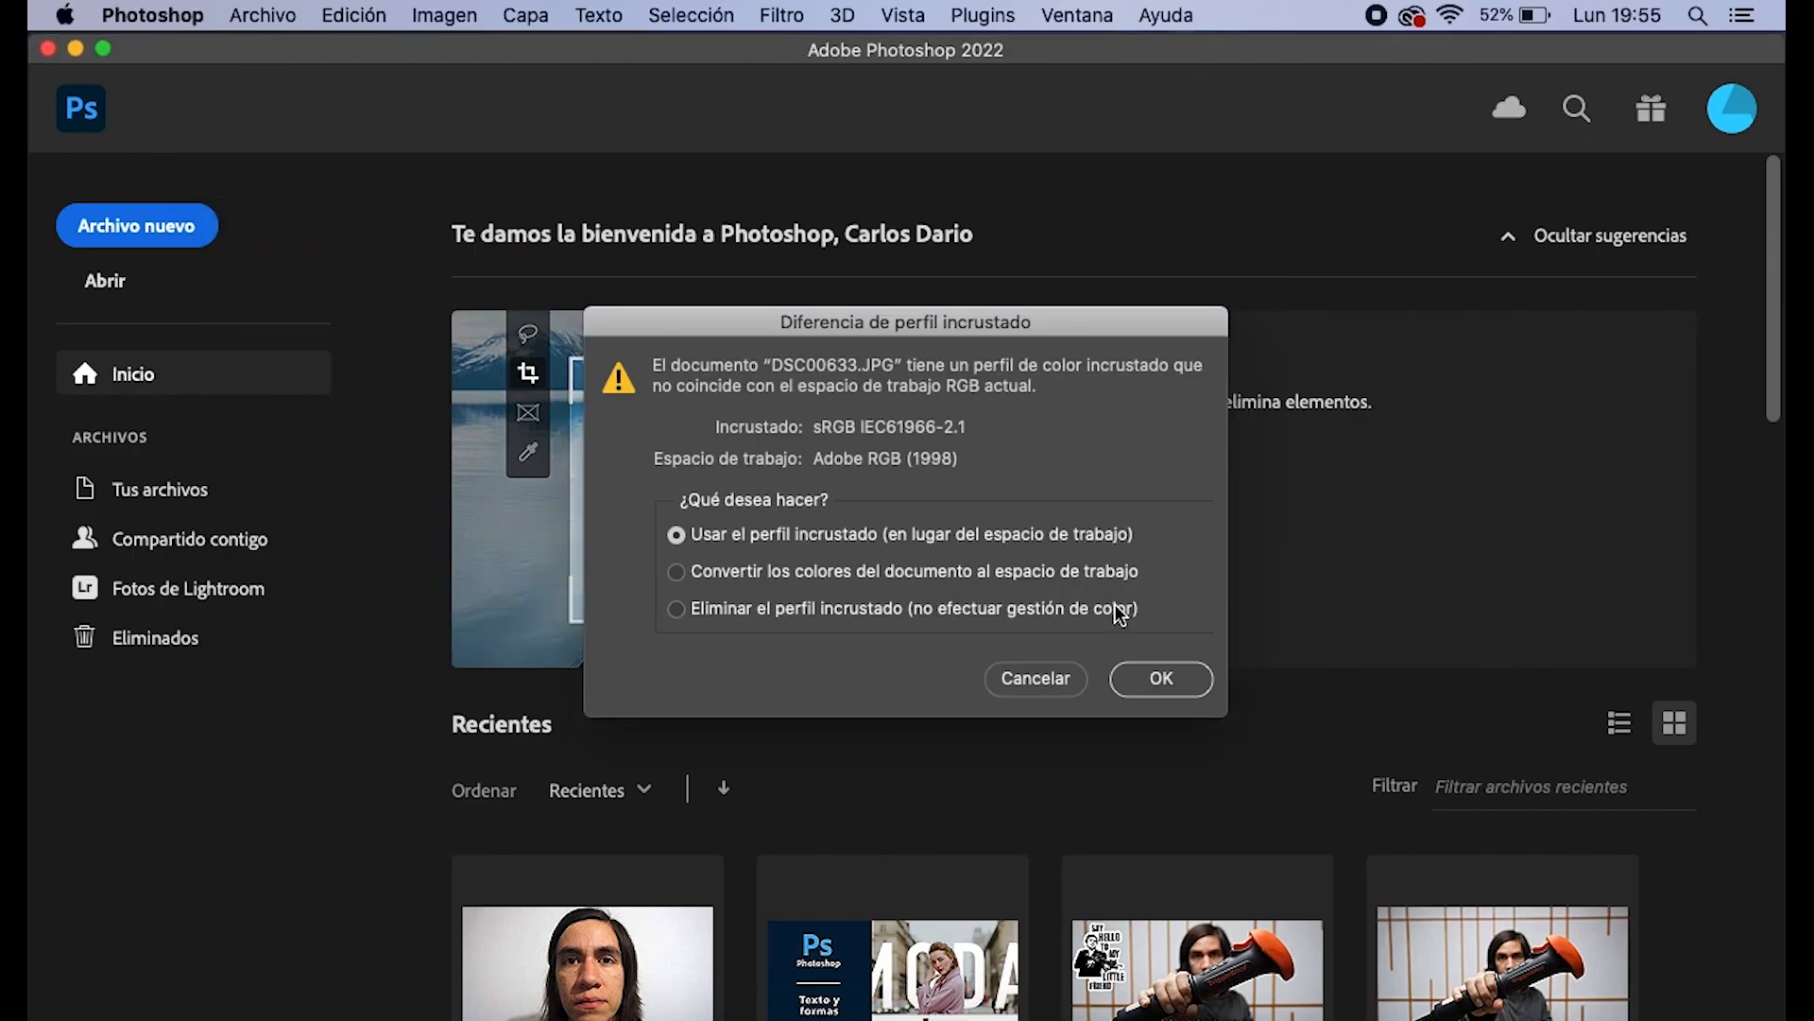
left_click(1184, 681)
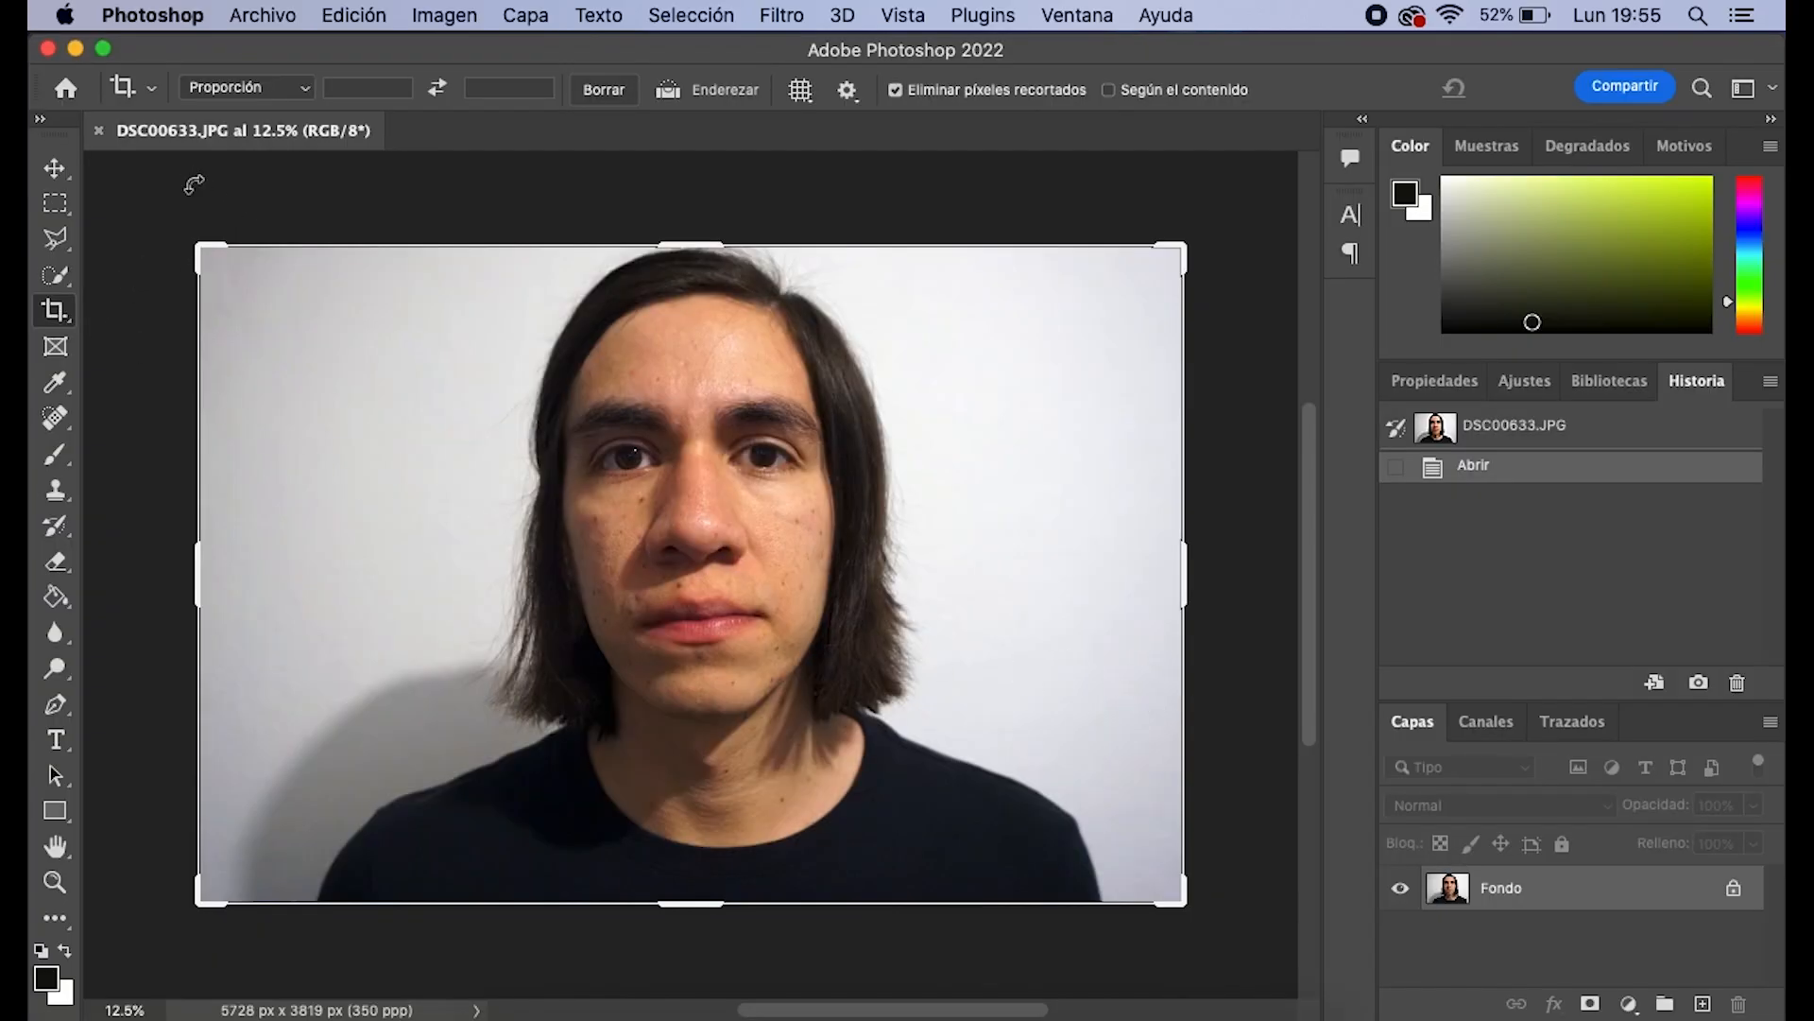
Switch to the Move tool and examine the skin across the portrait's face for blemishes
left_click(55, 168)
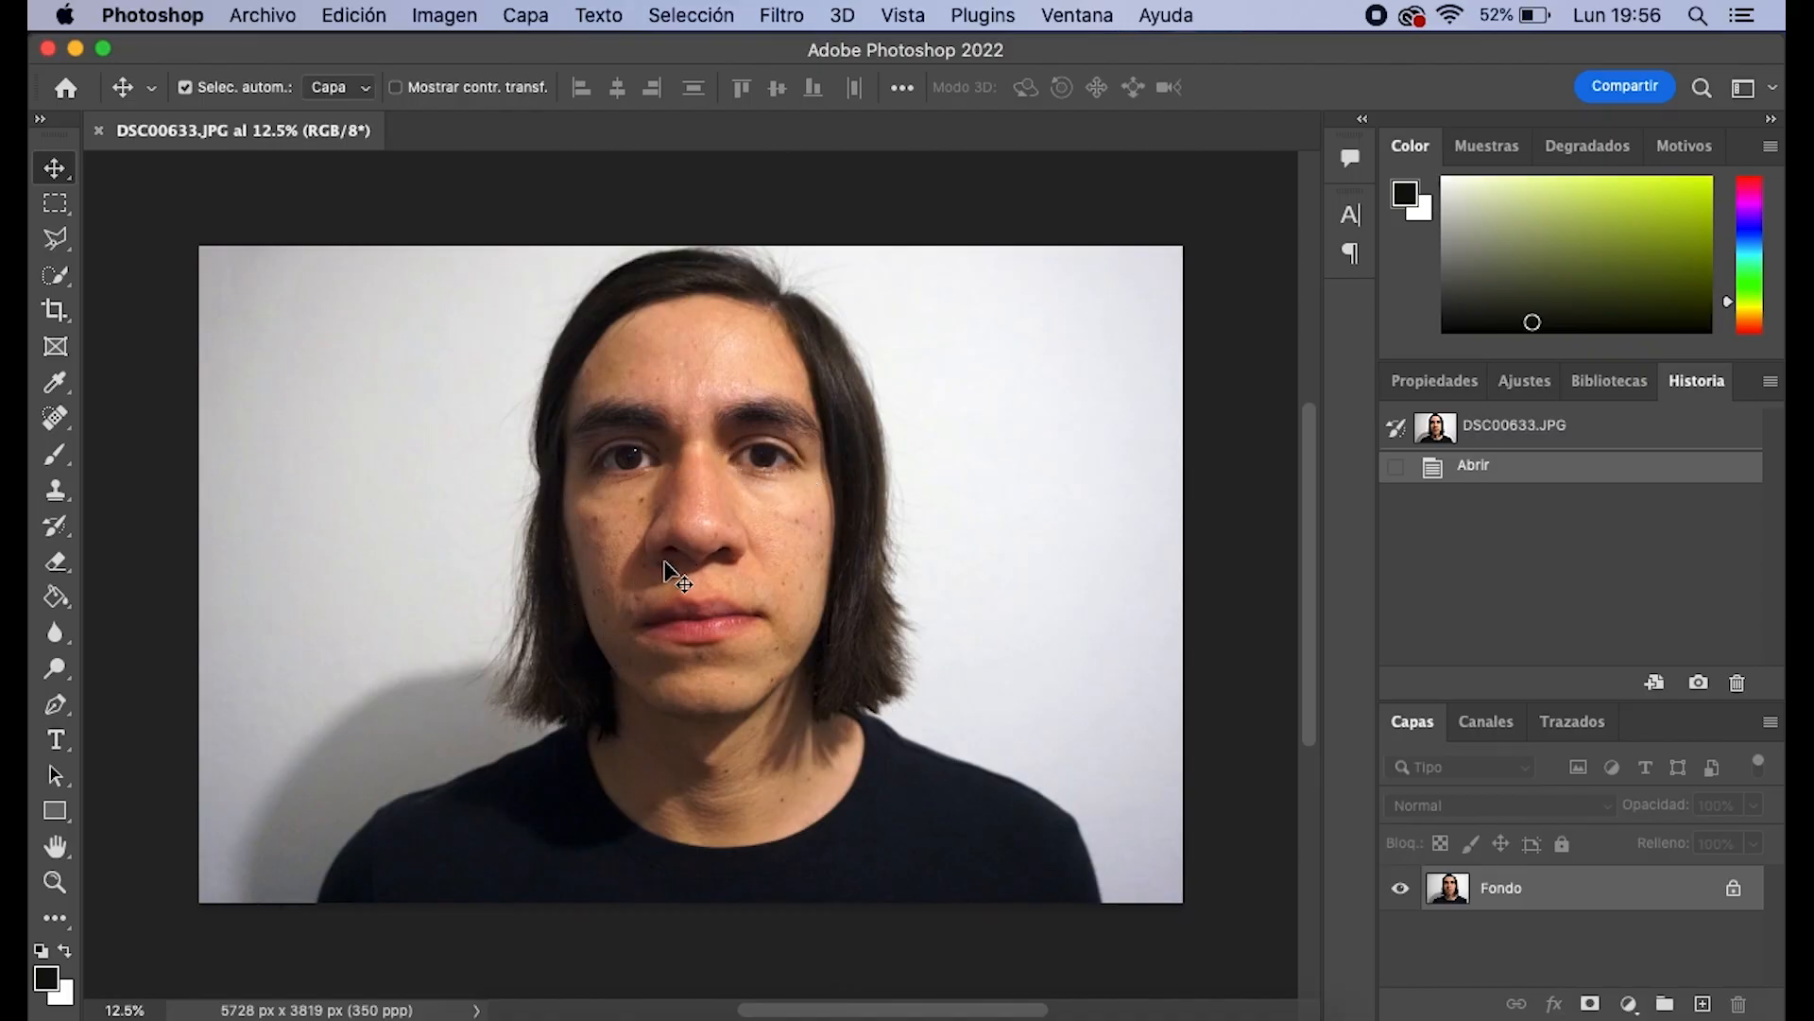
scroll(666, 562, "up", 5)
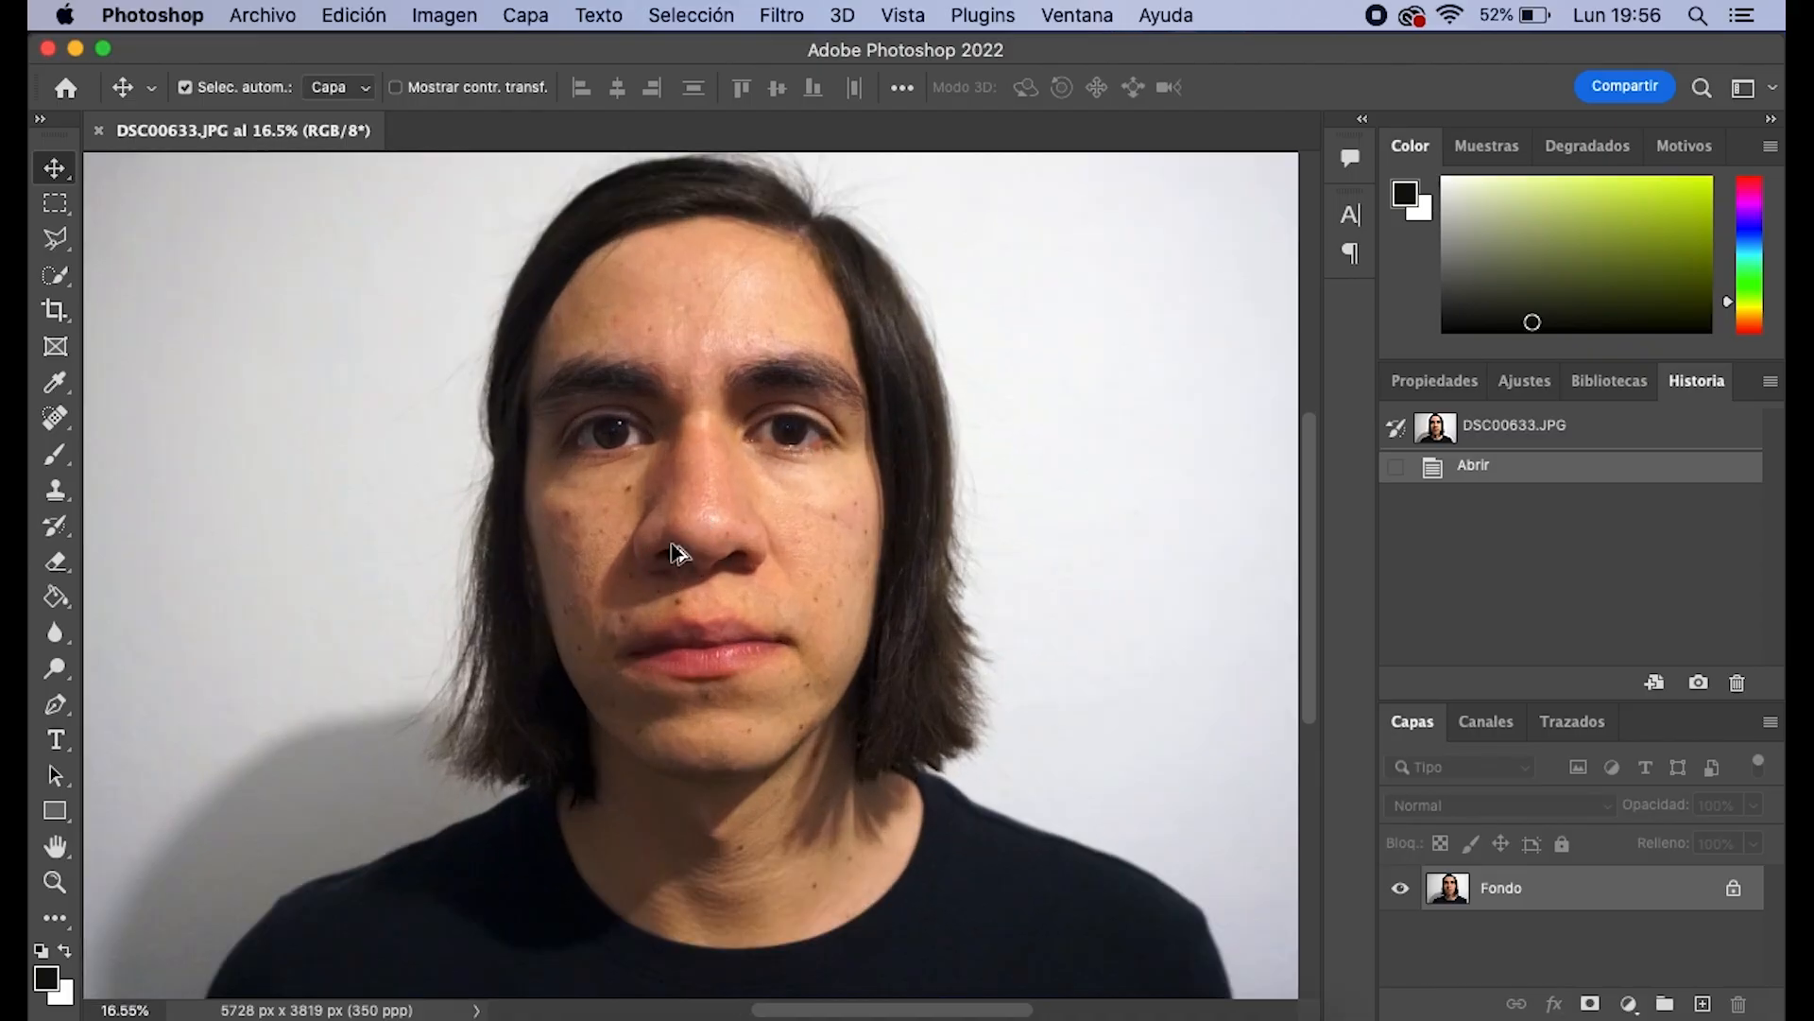
scroll(670, 556, "up", 2)
scroll(531, 539, "up", 2)
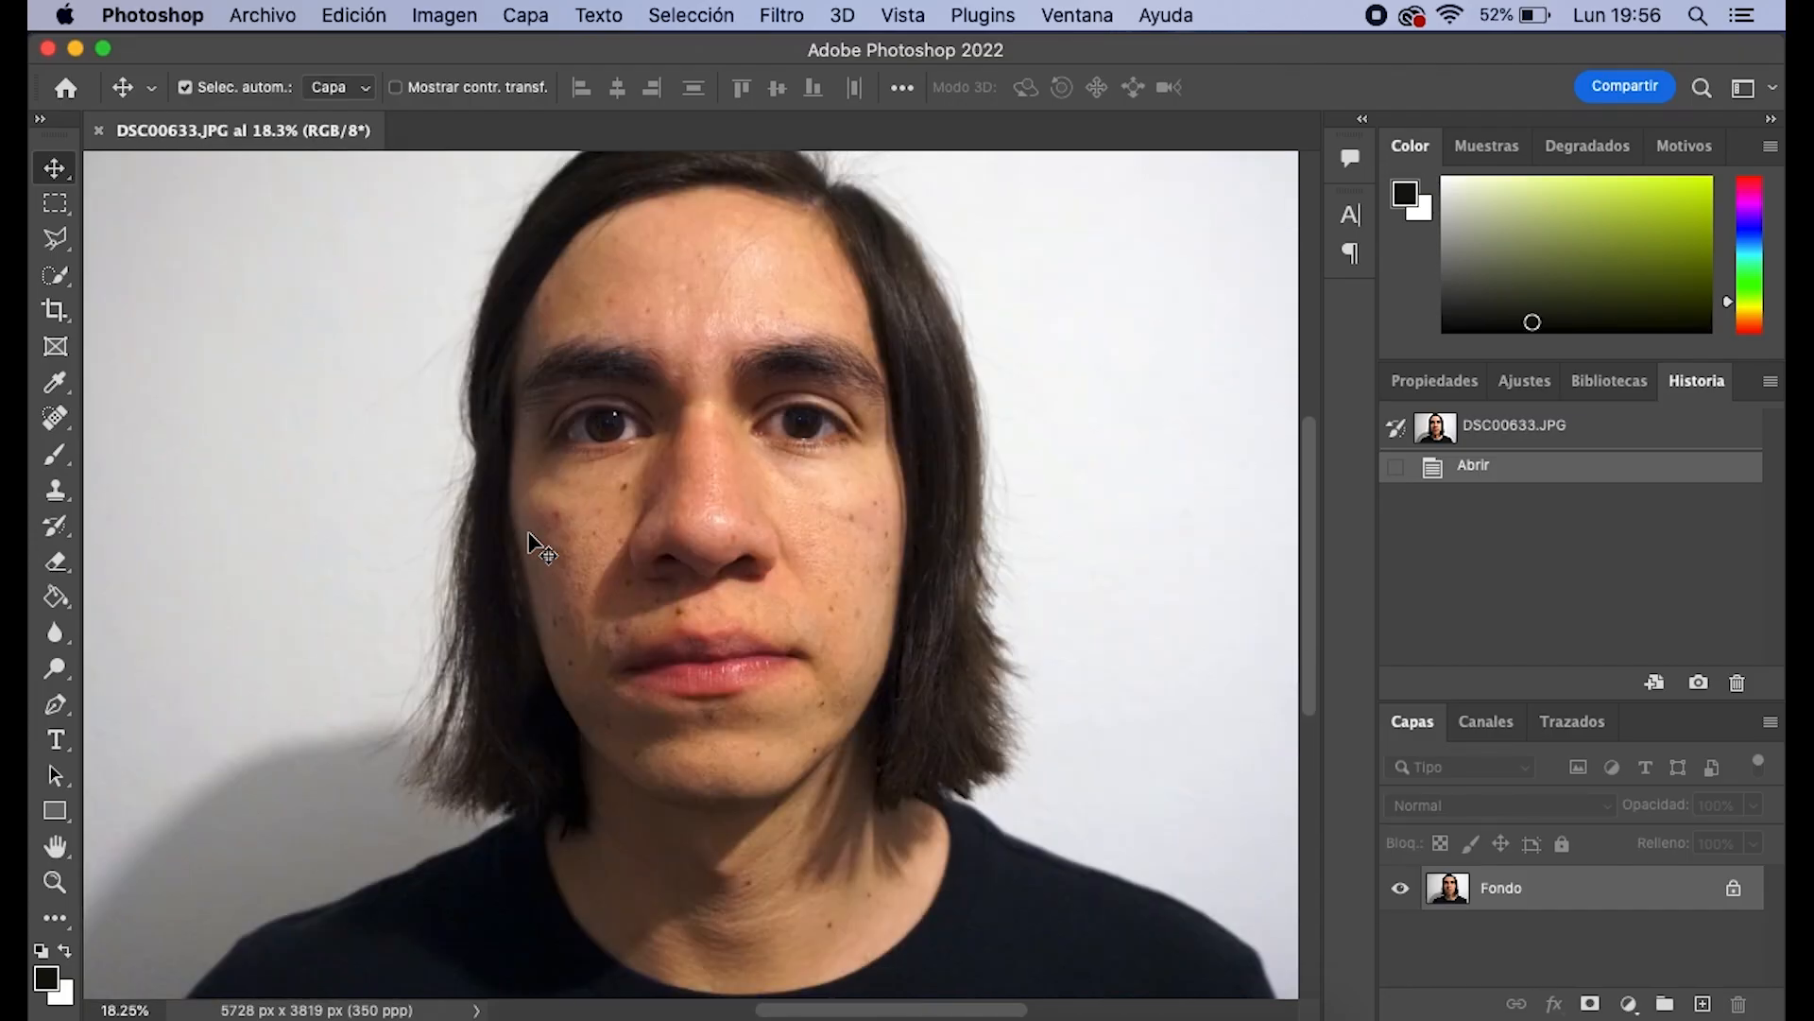
scroll(459, 534, "down", 1)
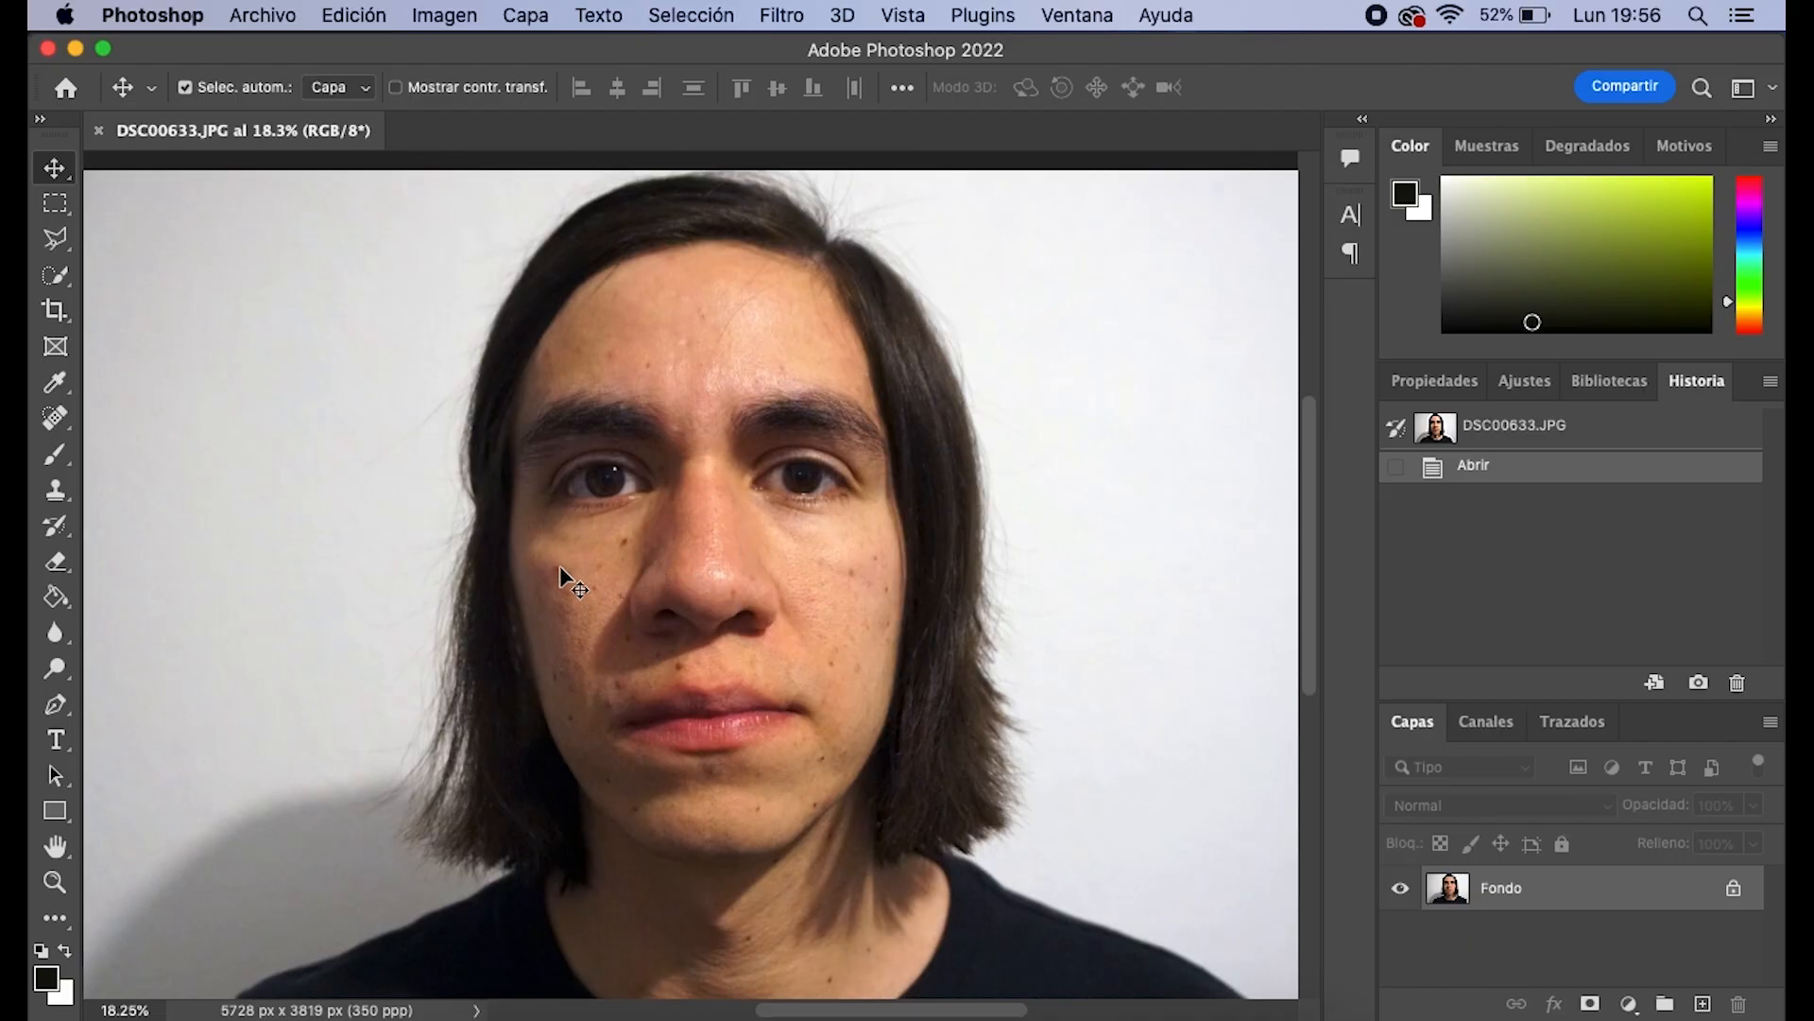
scroll(550, 544, "down", 1)
left_click_drag(903, 1007, 898, 1007)
scroll(614, 553, "up", 3)
scroll(605, 553, "down", 5)
scroll(567, 586, "up", 5)
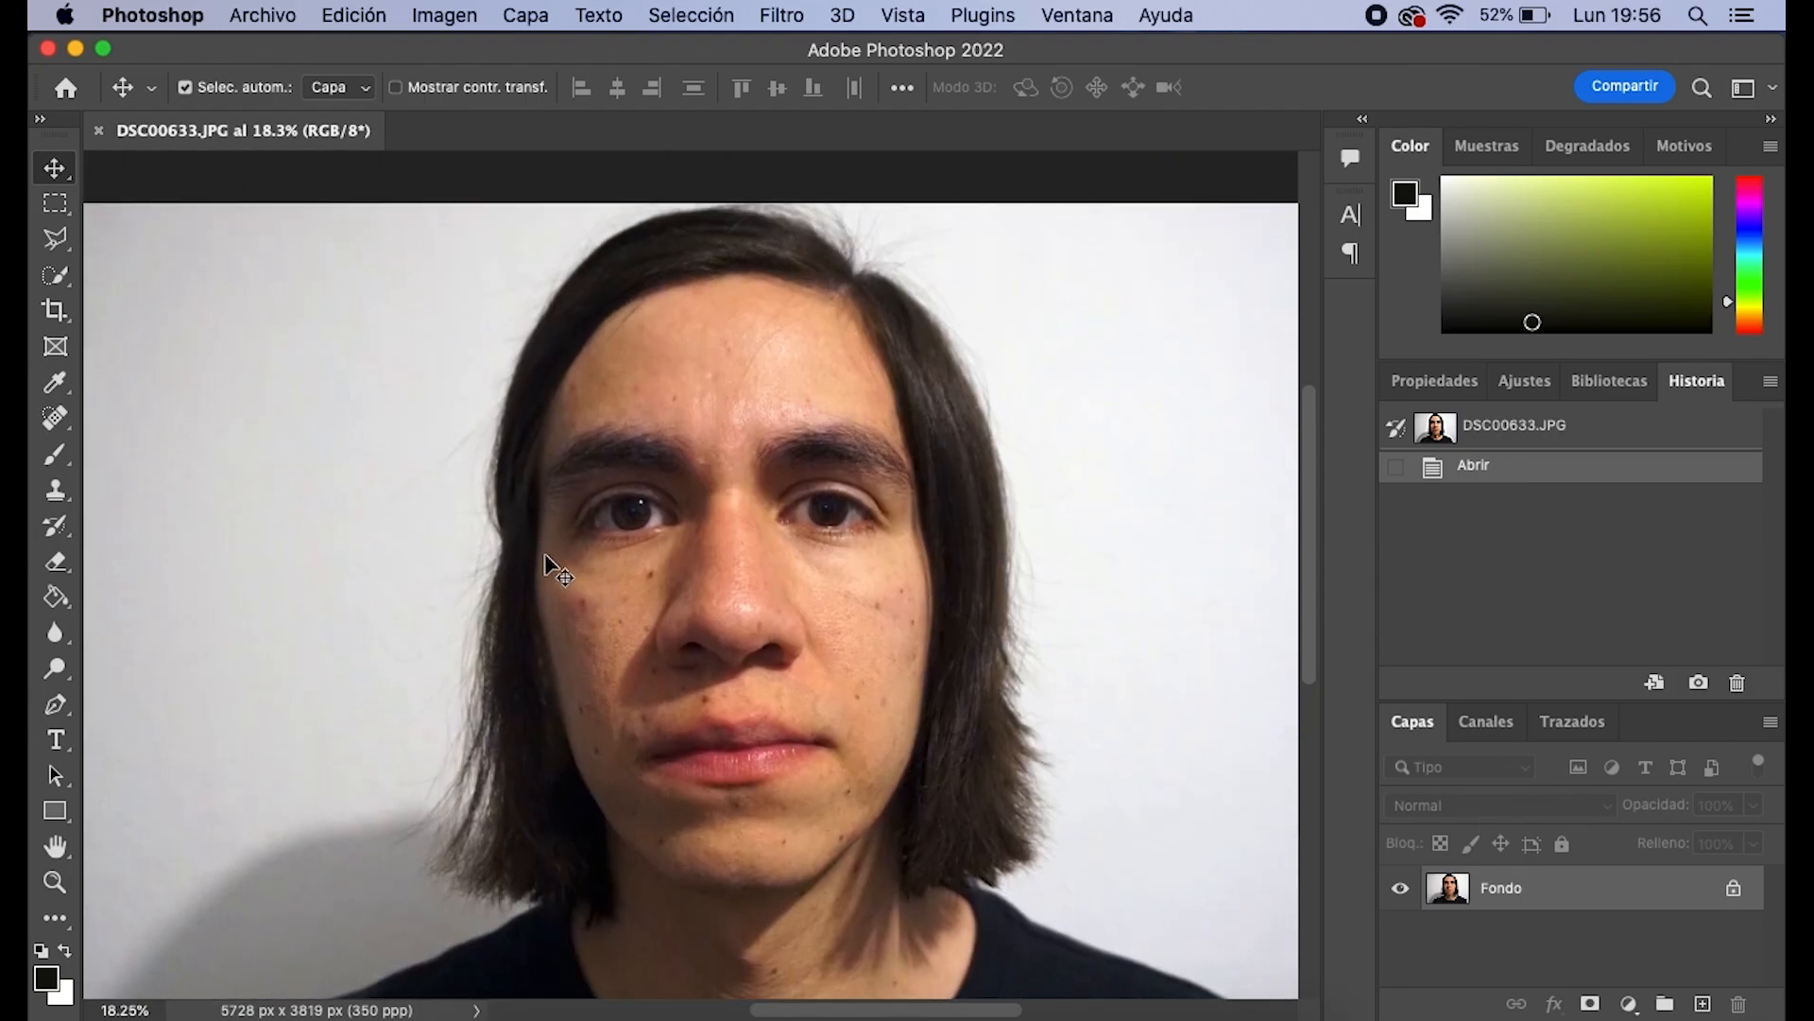
scroll(545, 557, "down", 2)
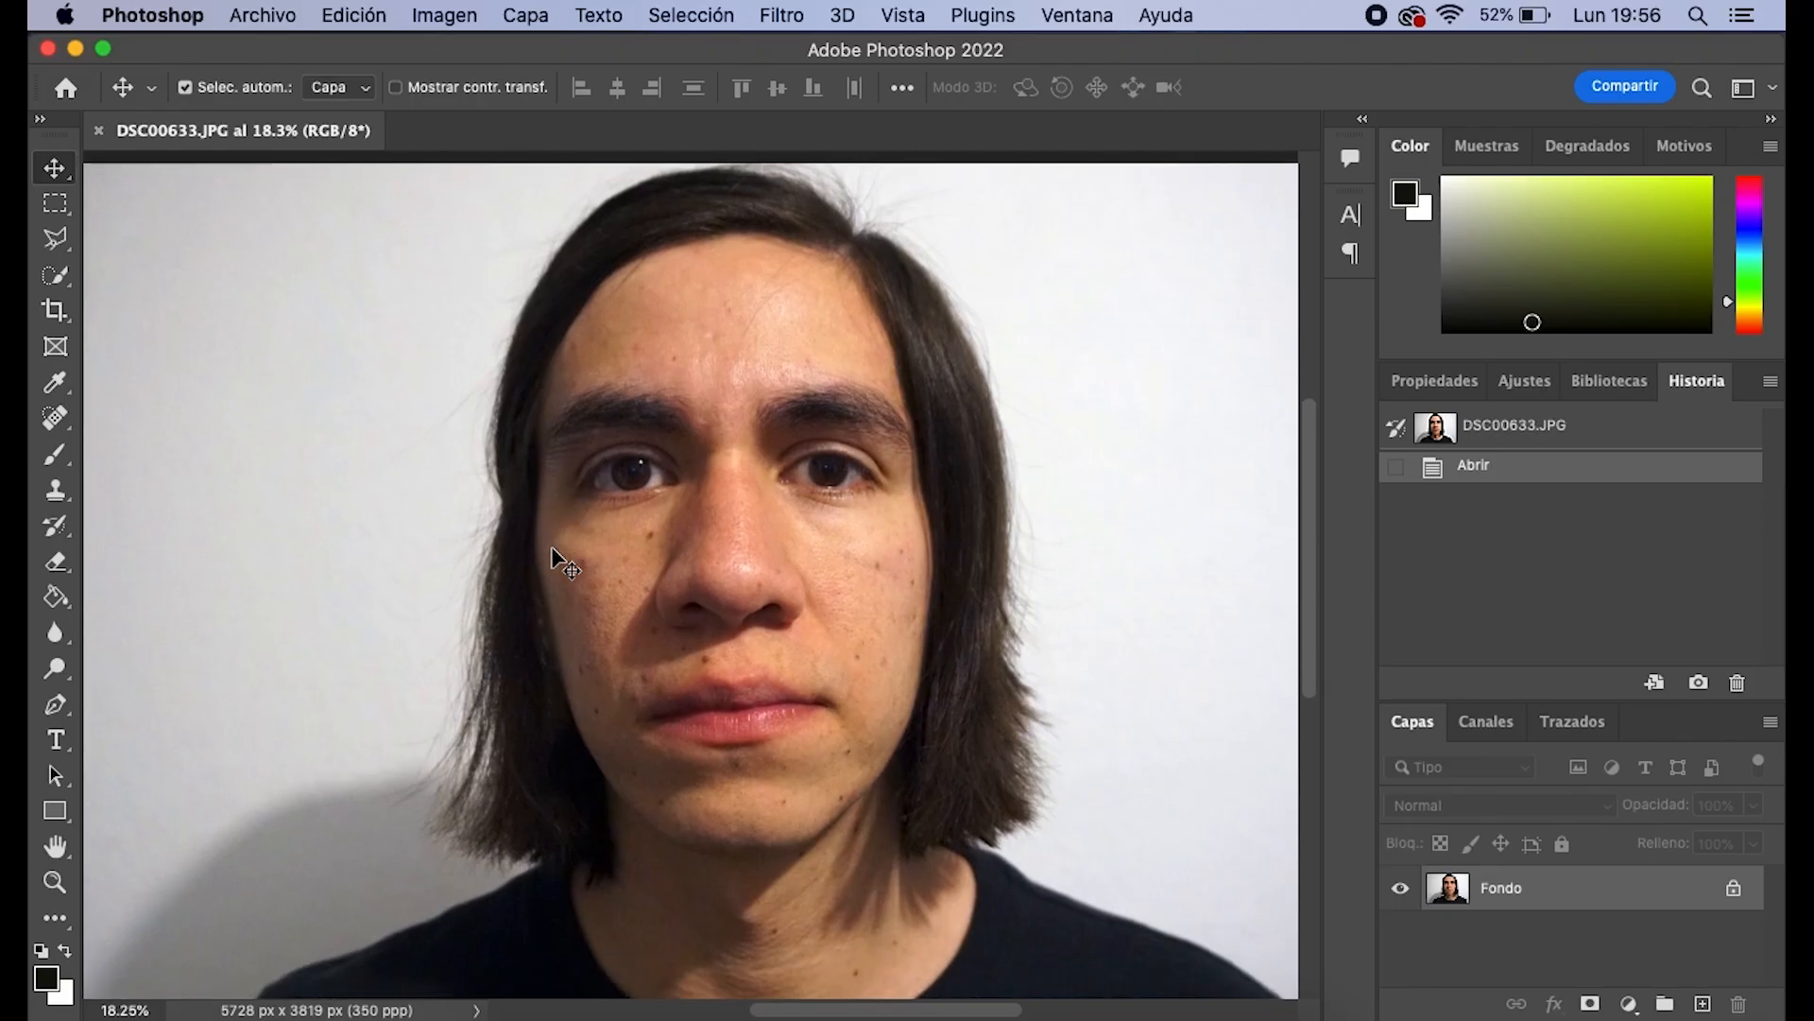
Activate the Spot Healing Brush with a brush size of 93 px
left_click(65, 424)
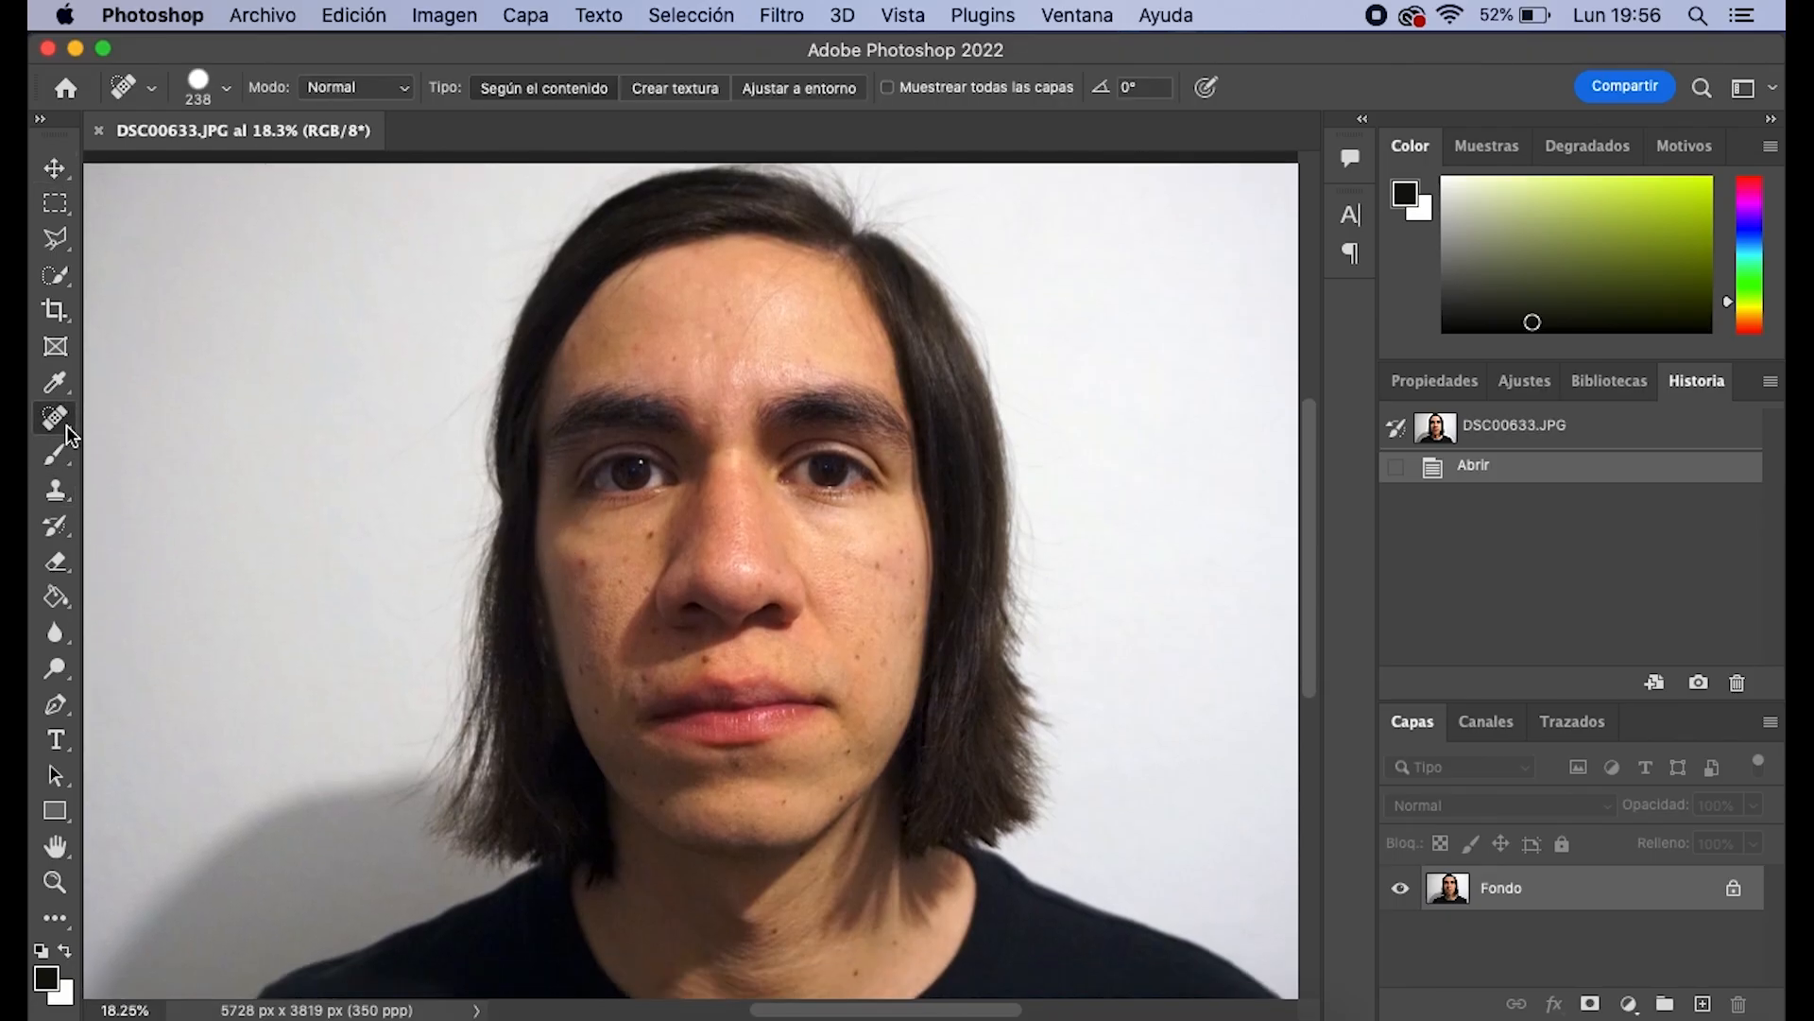
left_click(200, 87)
left_click_drag(275, 162, 212, 159)
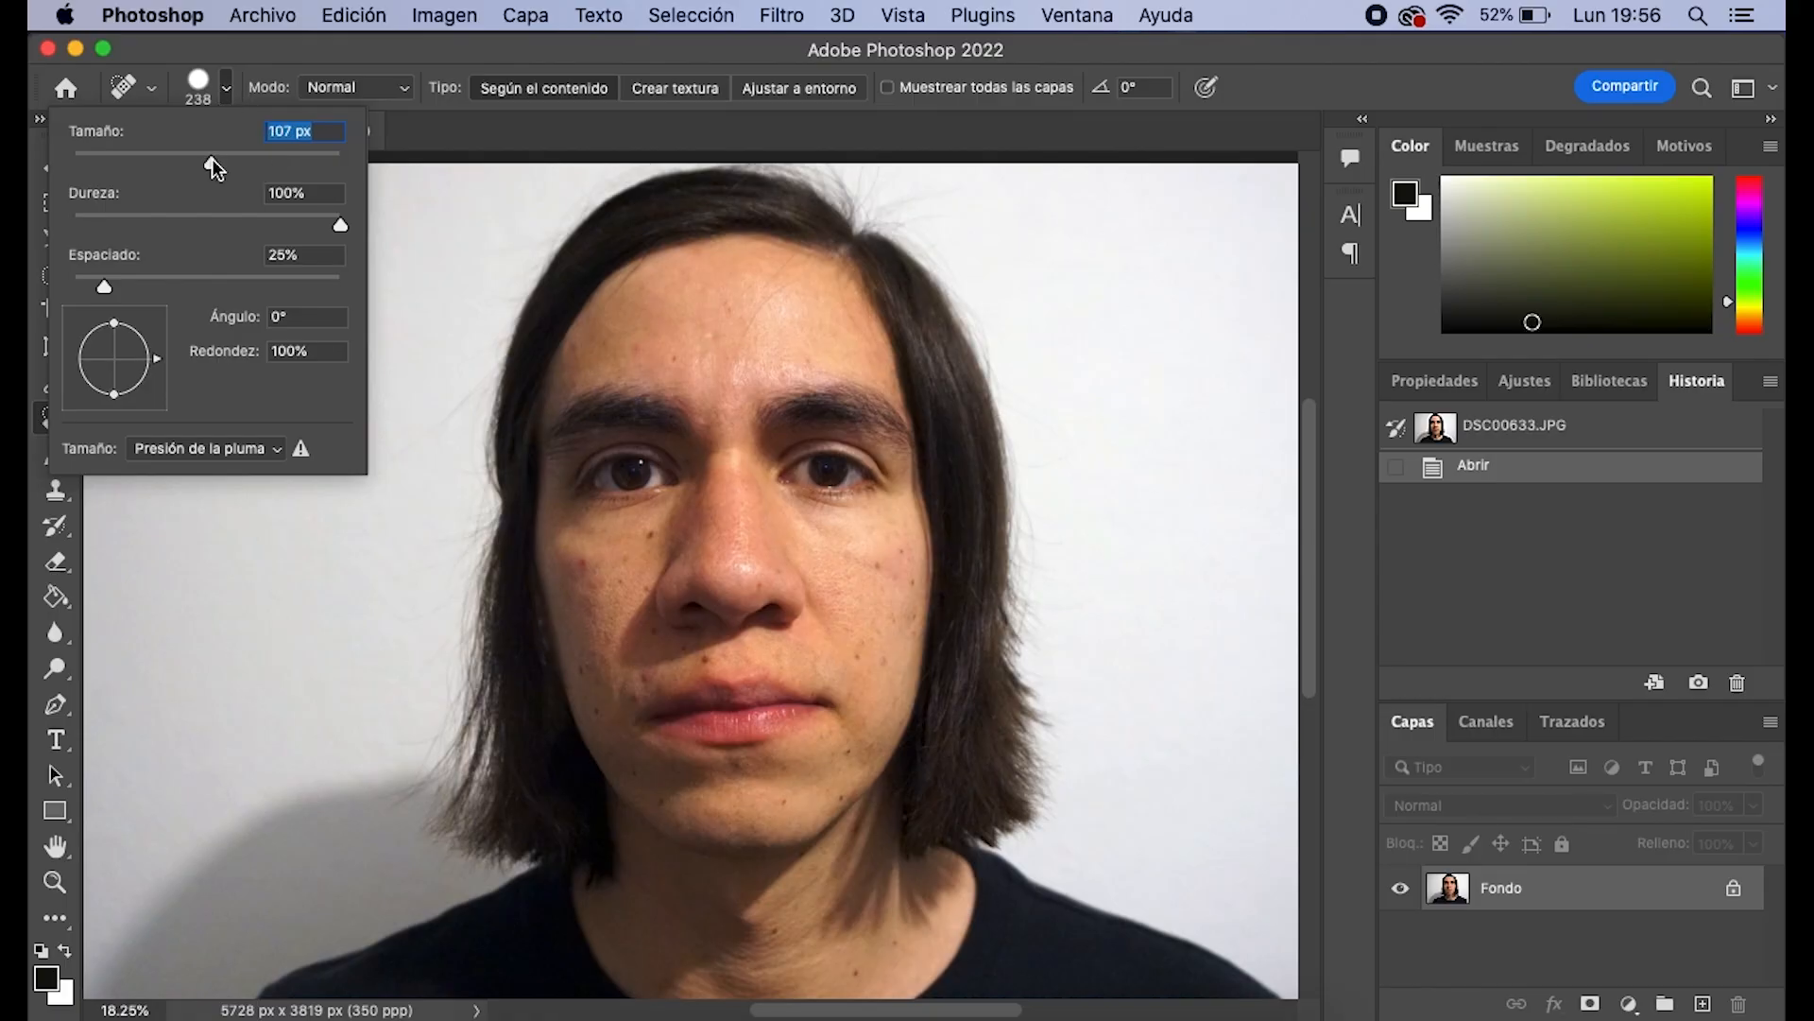
left_click(599, 49)
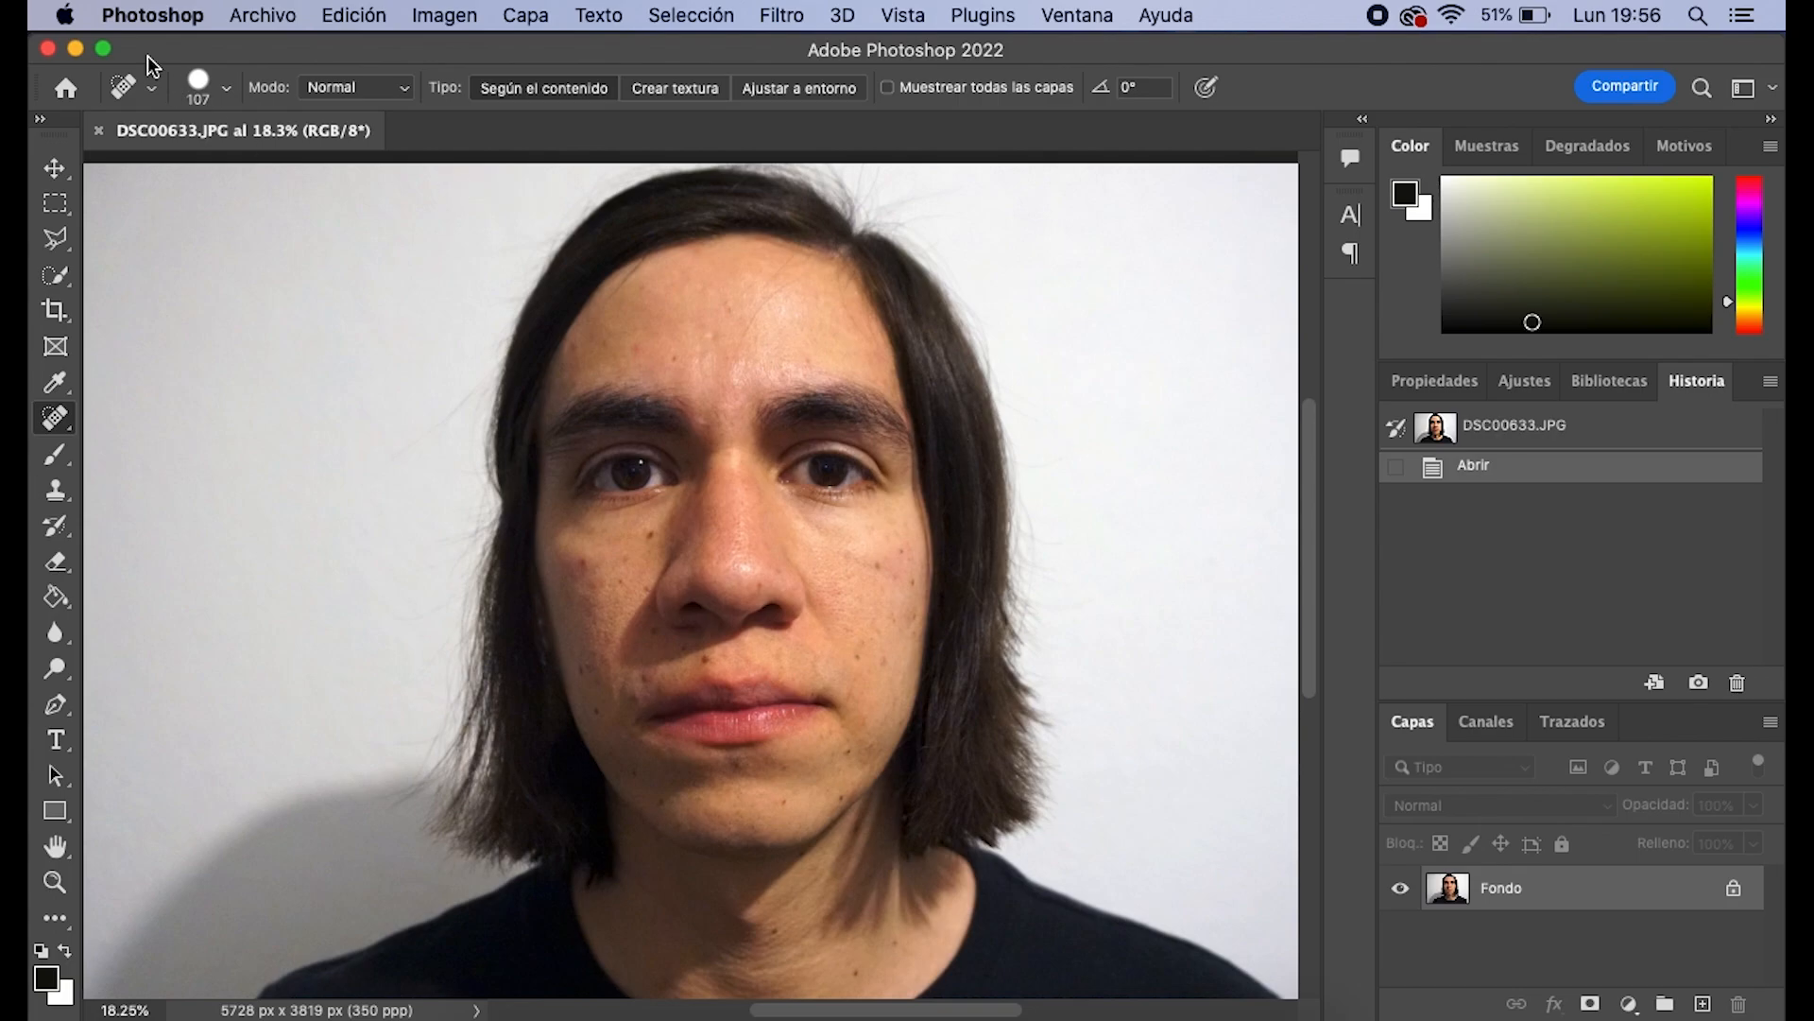
left_click(227, 92)
left_click_drag(200, 153, 196, 155)
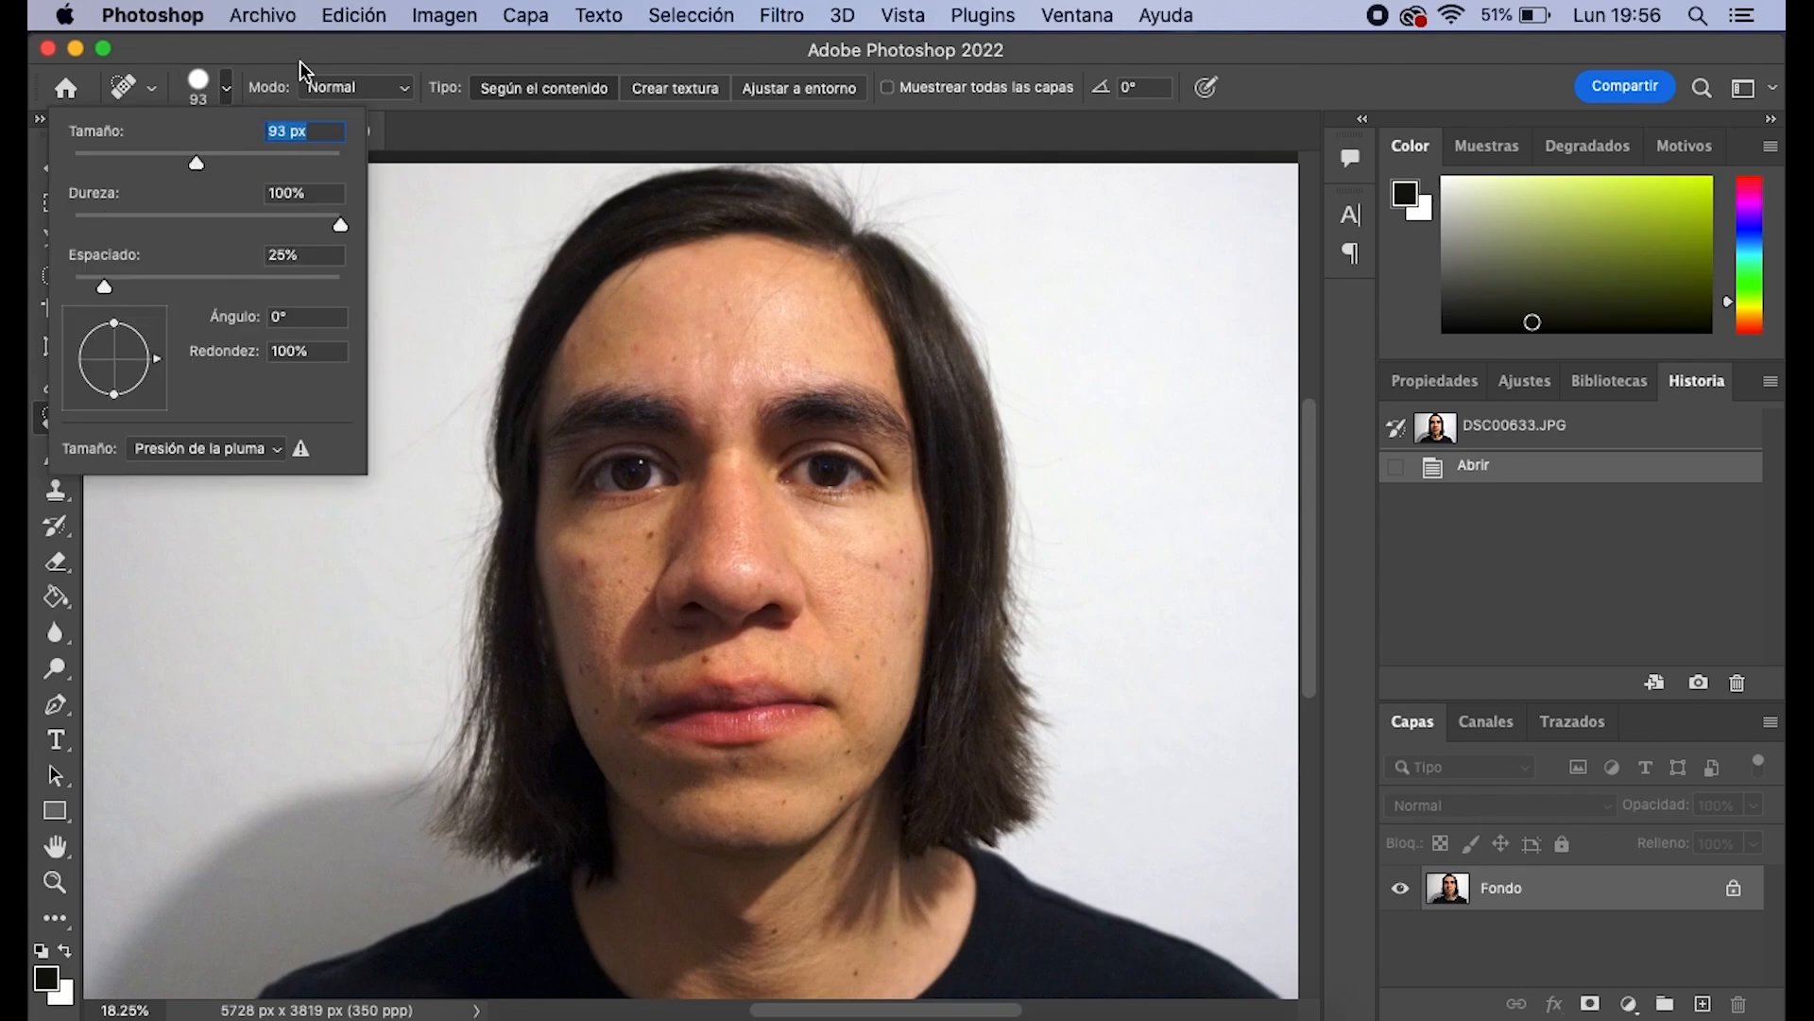
left_click(299, 60)
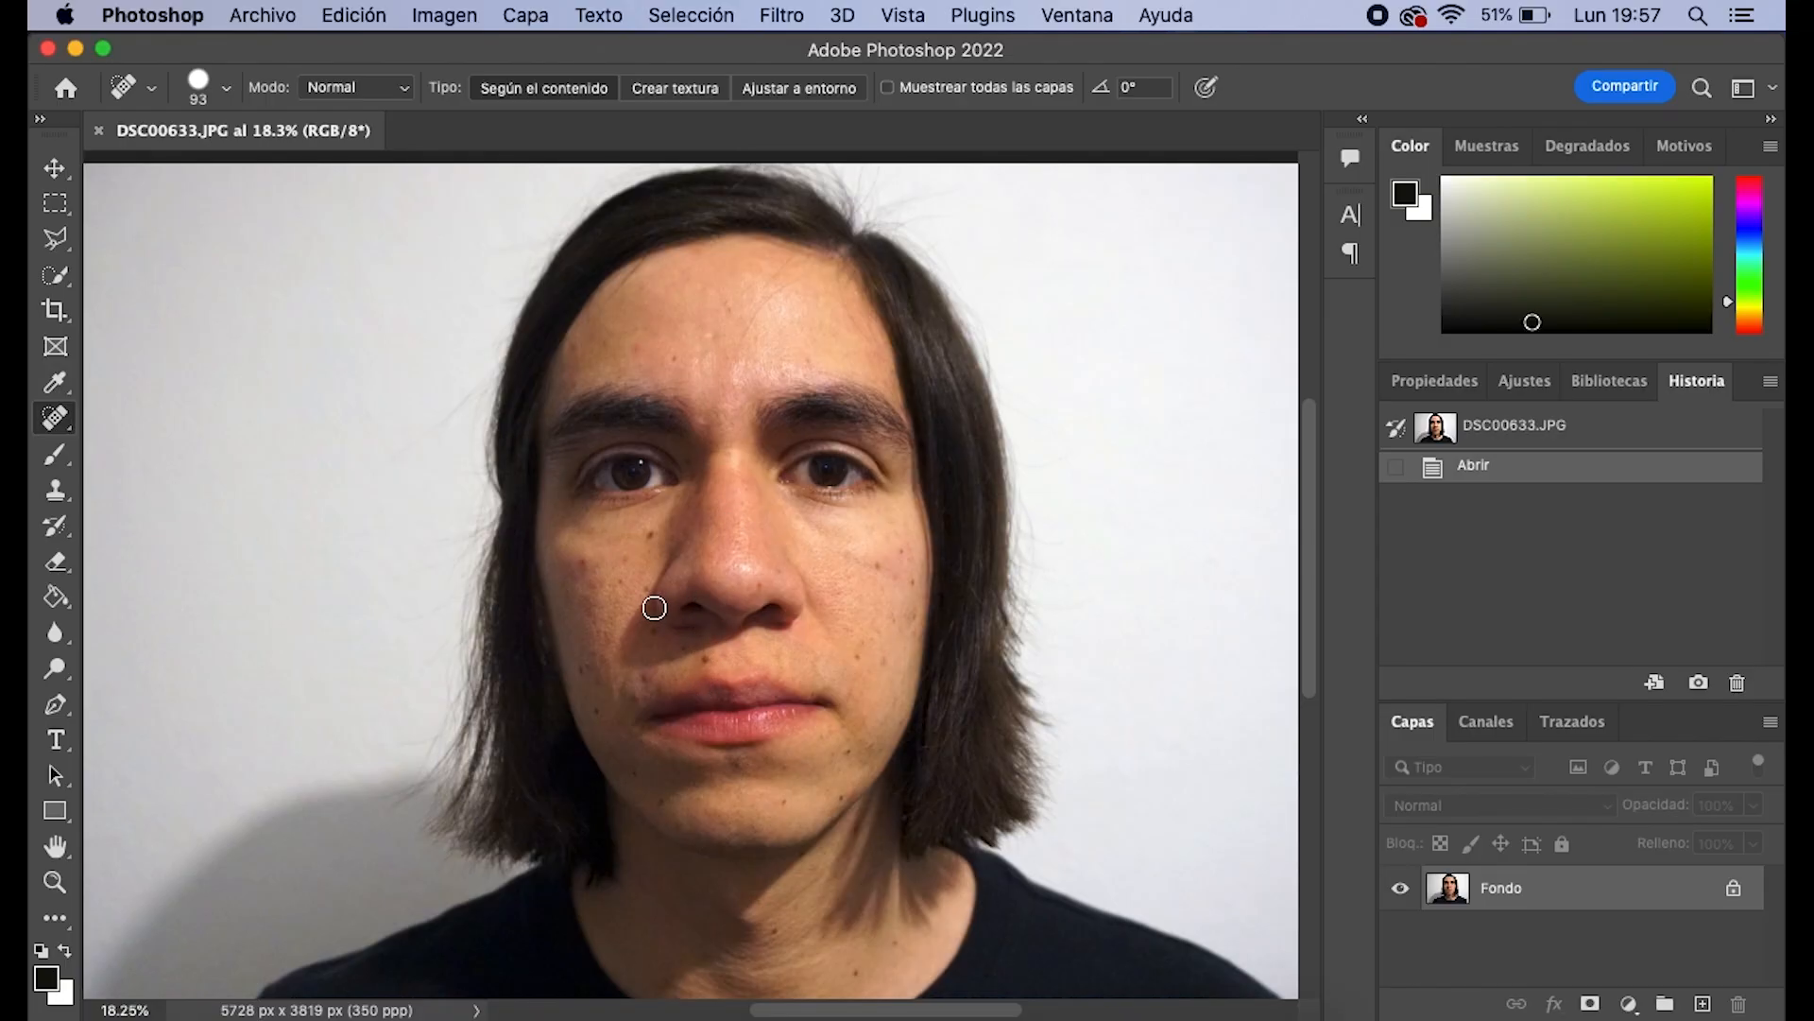
scroll(661, 615, "down", 3)
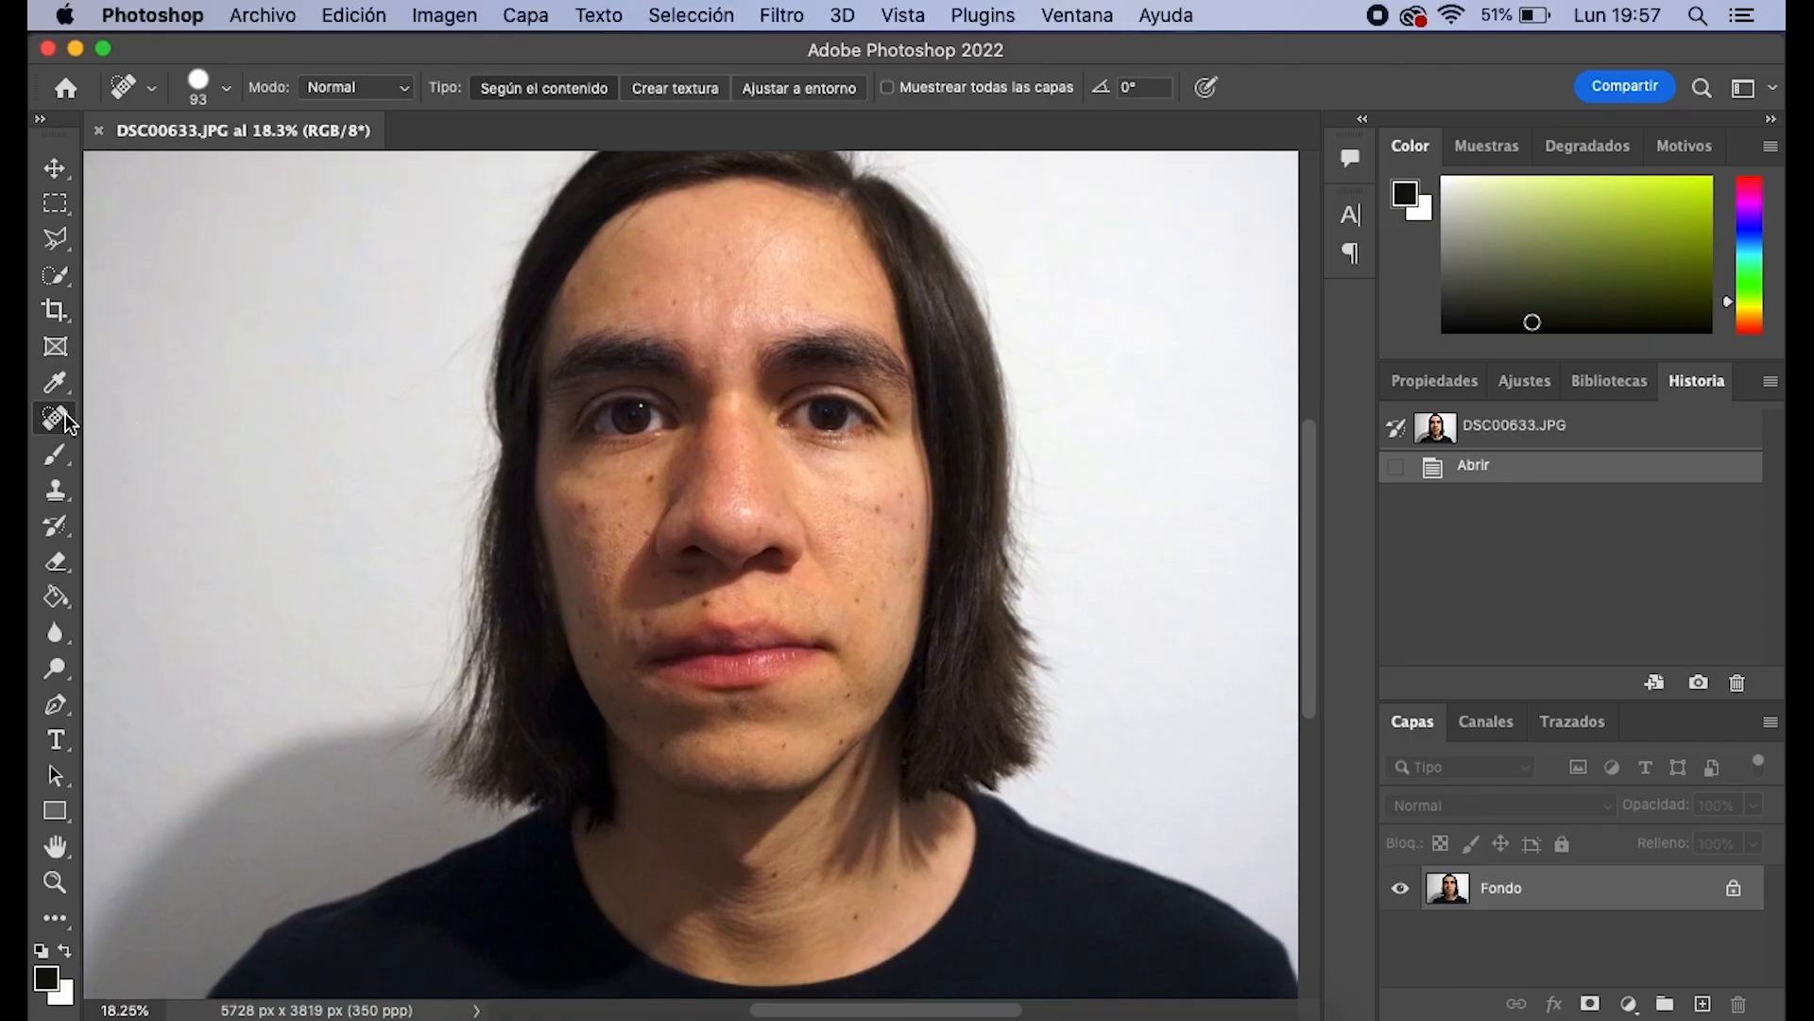
right_click(65, 416)
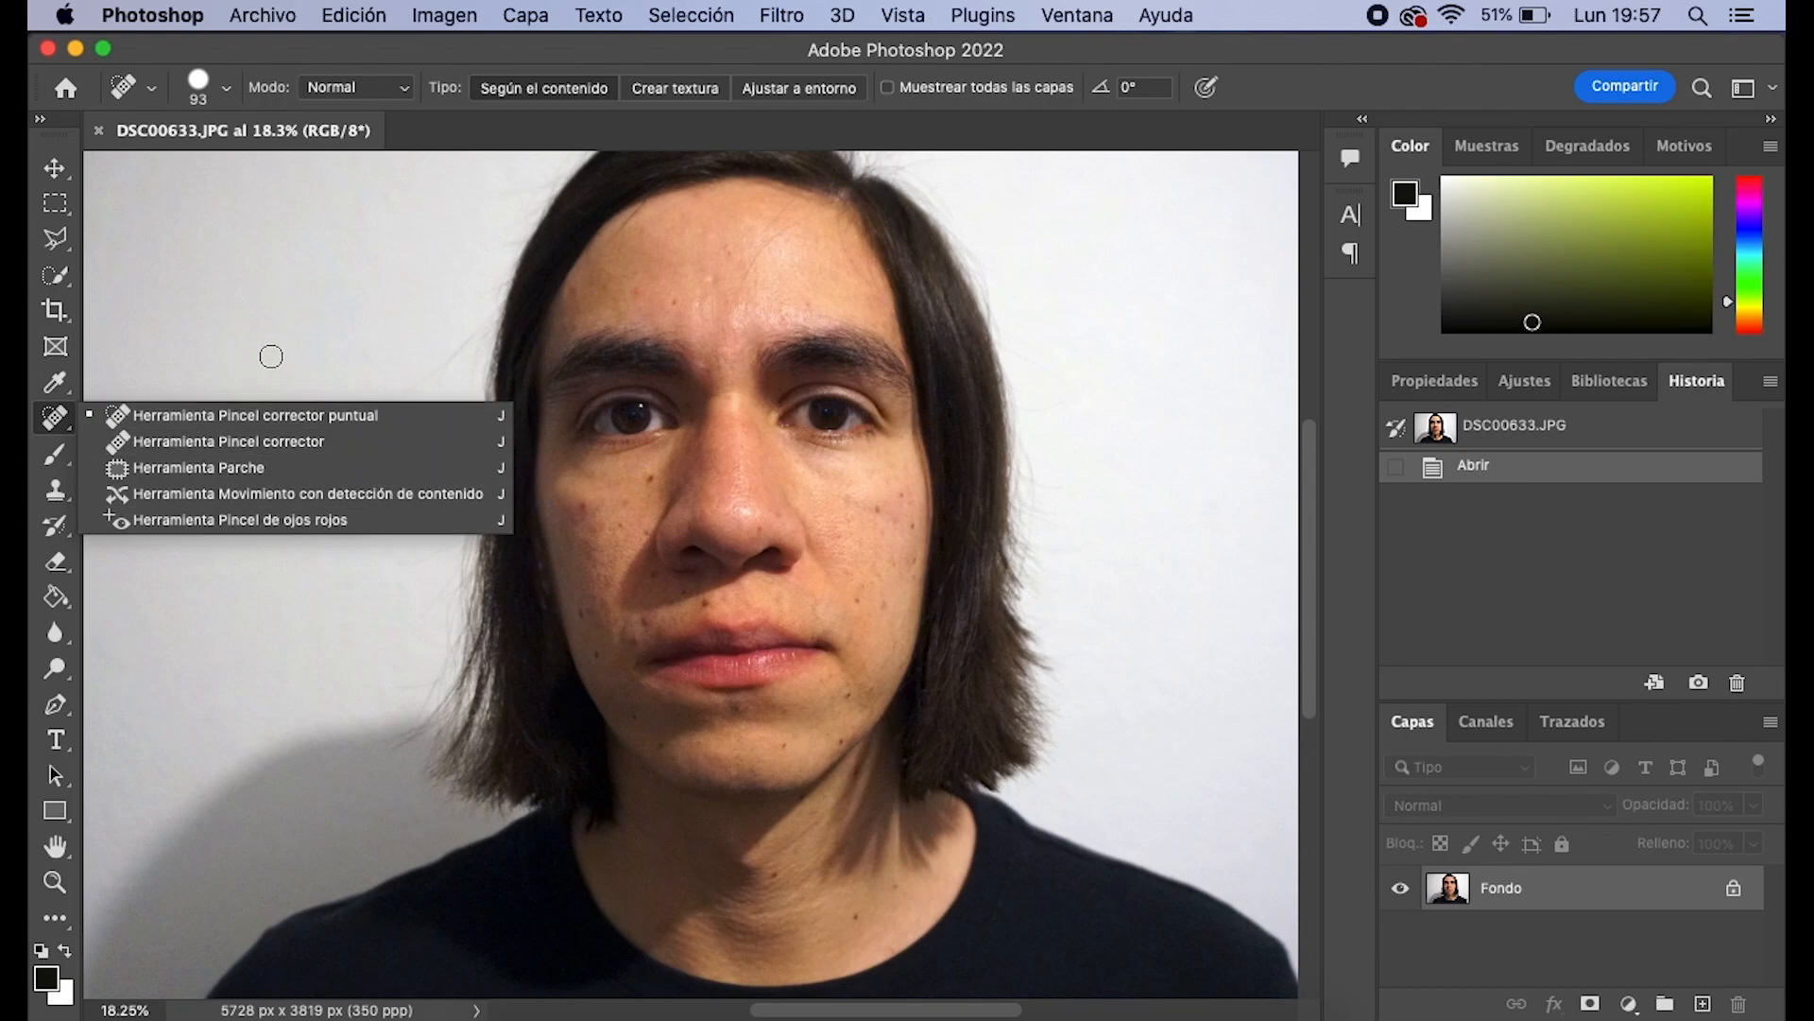
left_click(311, 414)
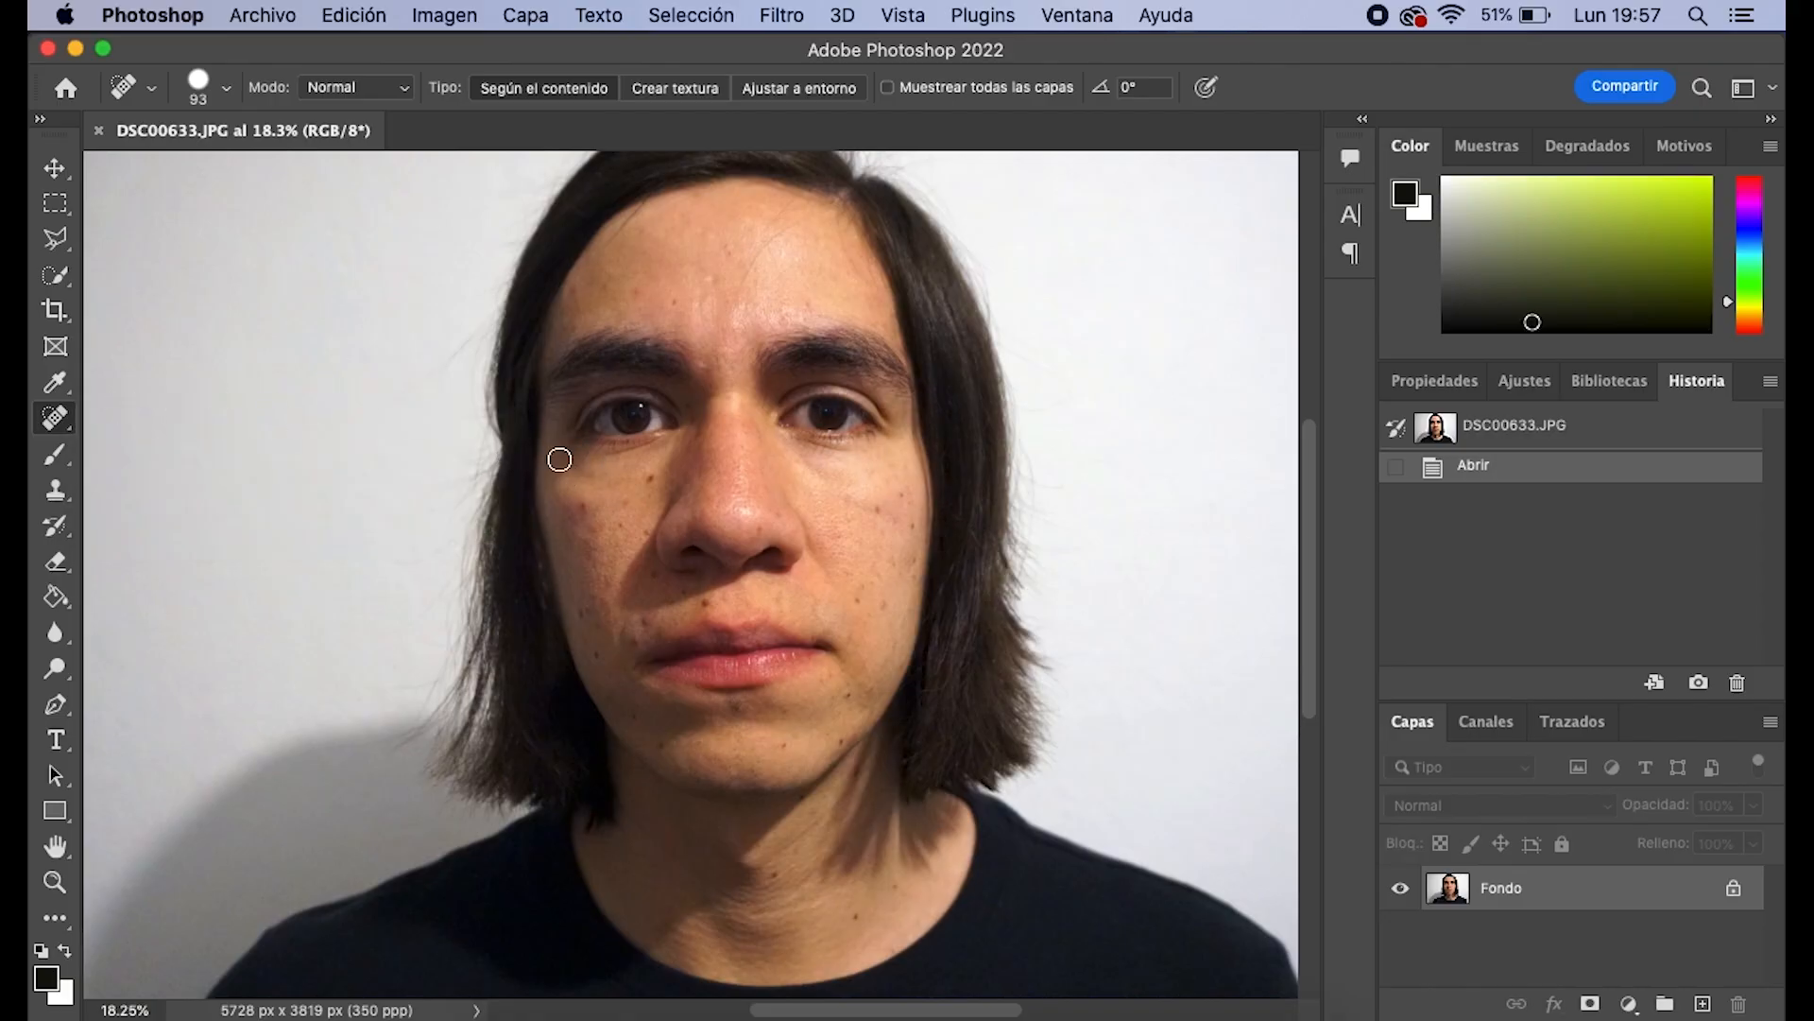
Reduce the Spot Healing Brush size to 76 px to fit the red blemish on the subject's right cheek
scroll(636, 588, "up", 3)
scroll(619, 529, "up", 4)
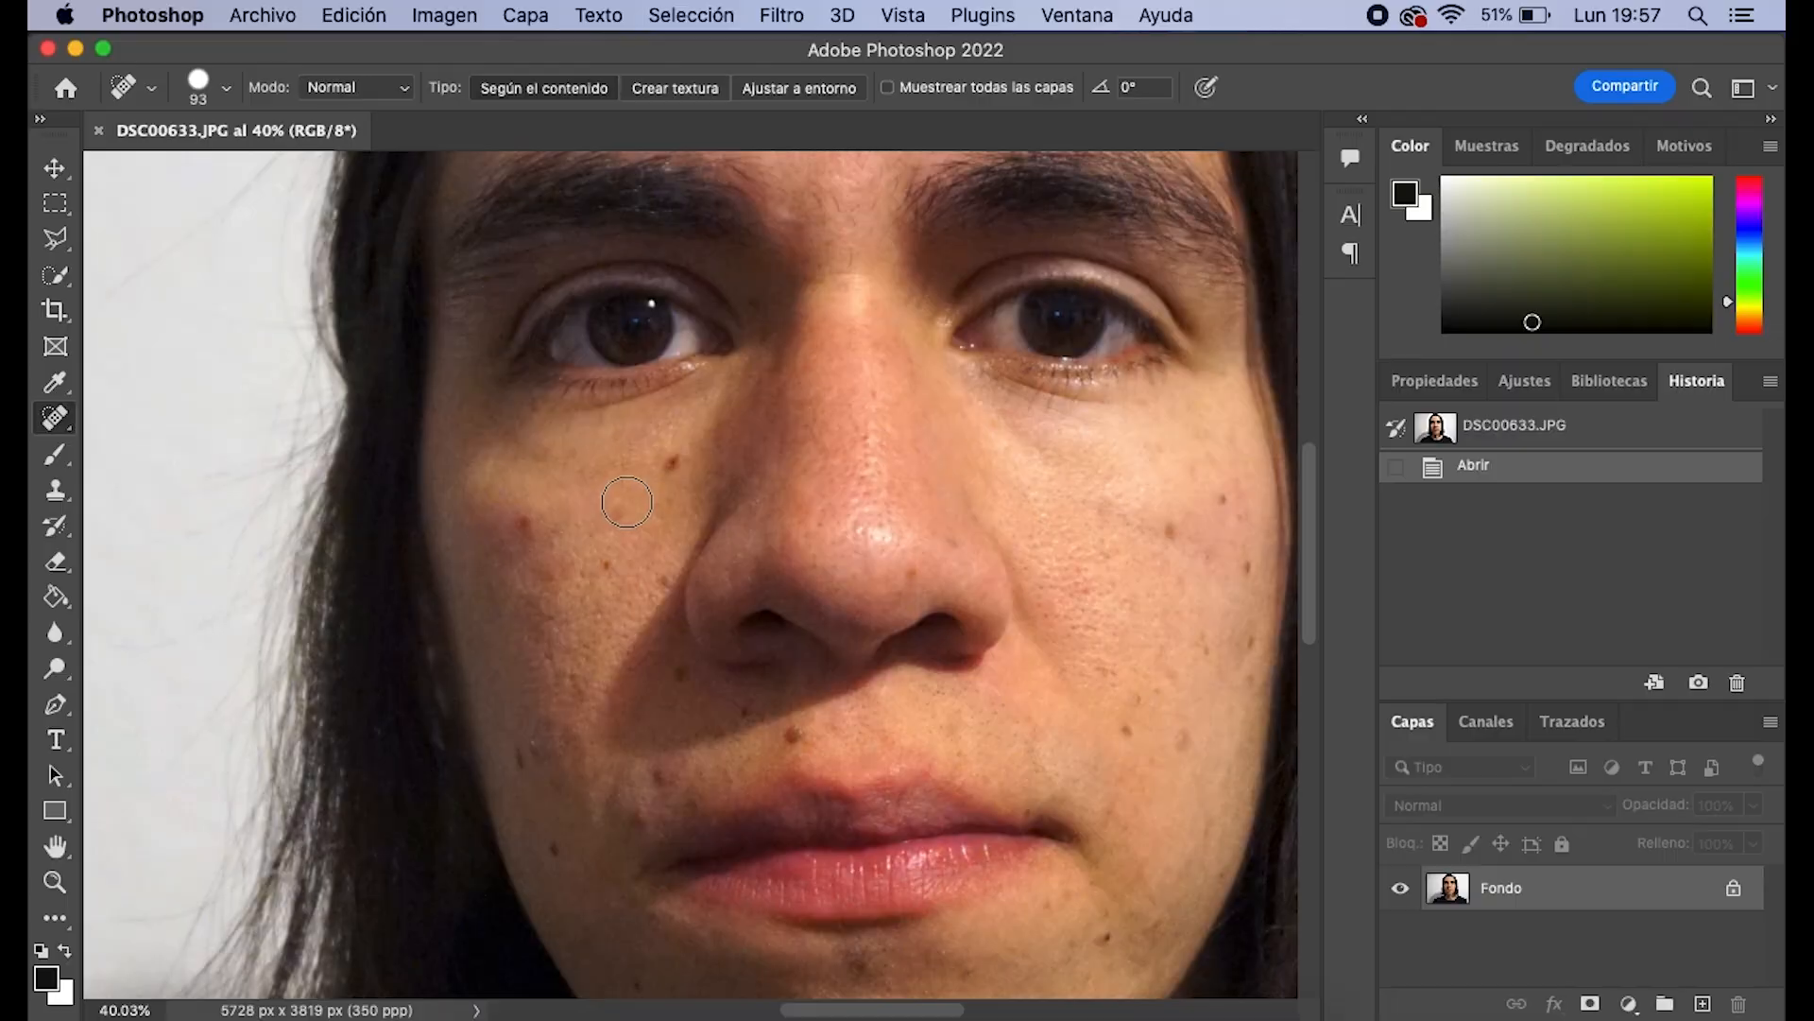
scroll(620, 505, "up", 2)
scroll(578, 535, "down", 1)
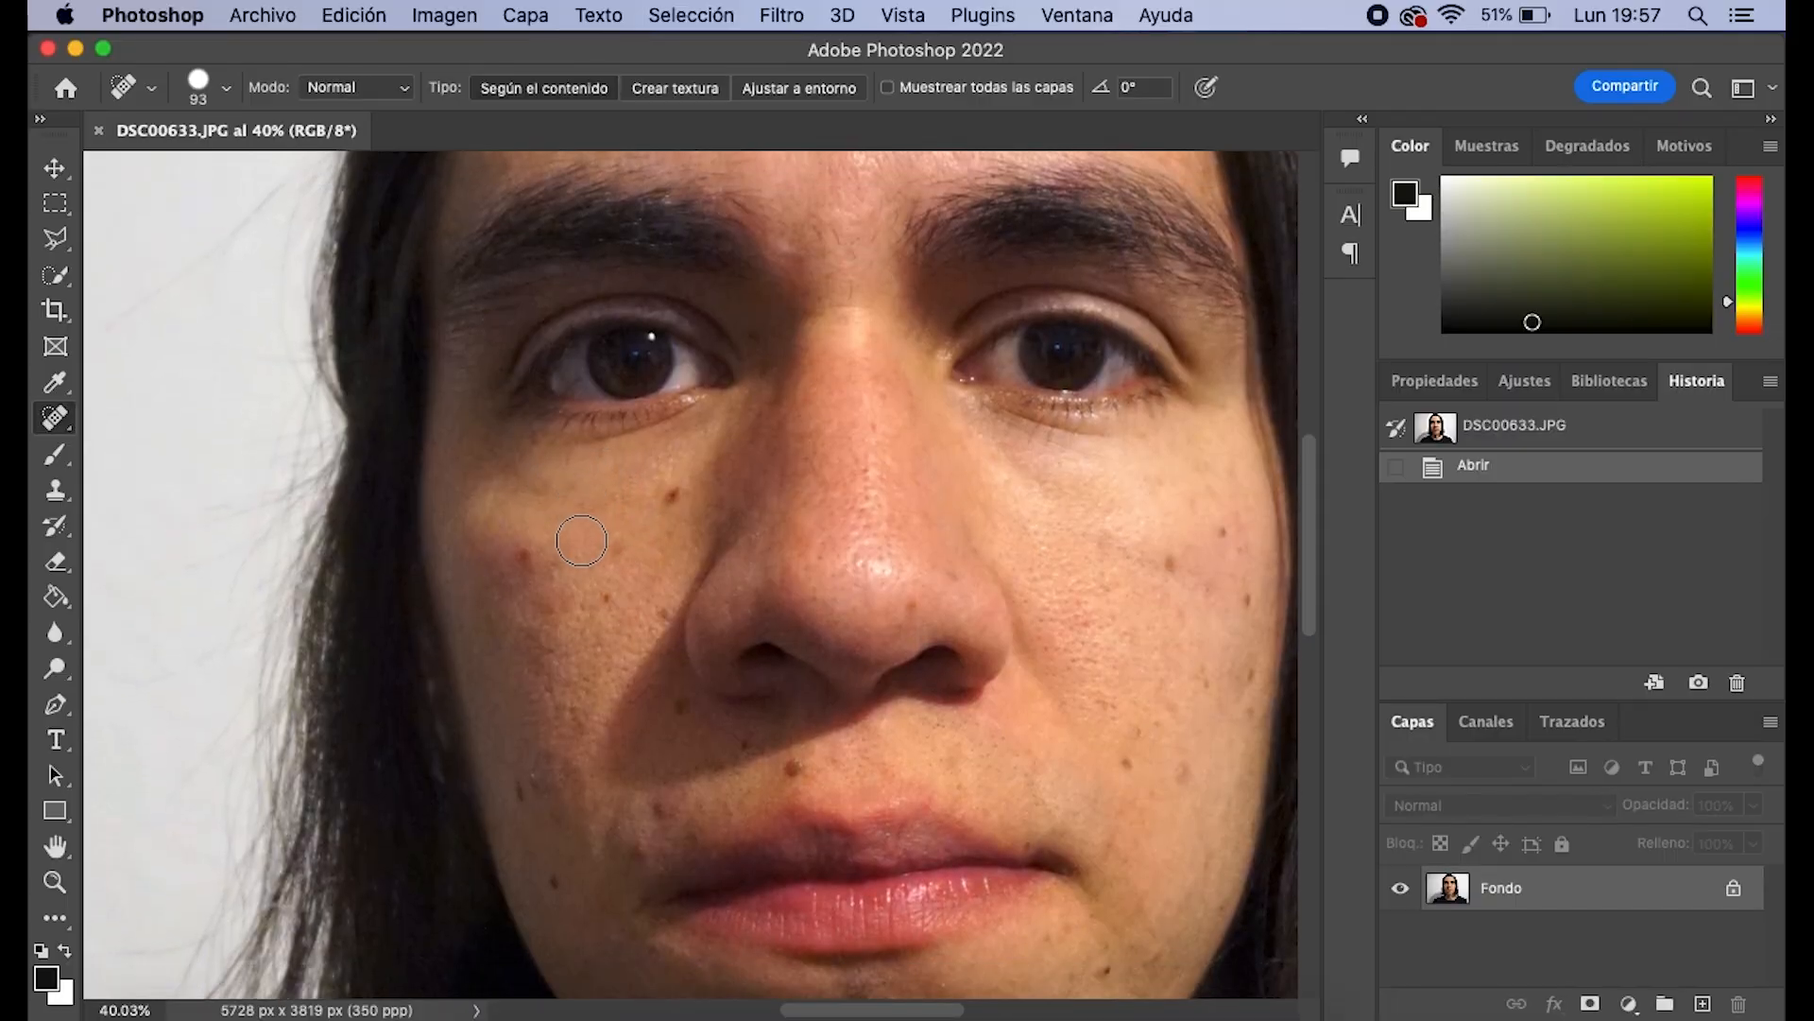
scroll(518, 491, "up", 3)
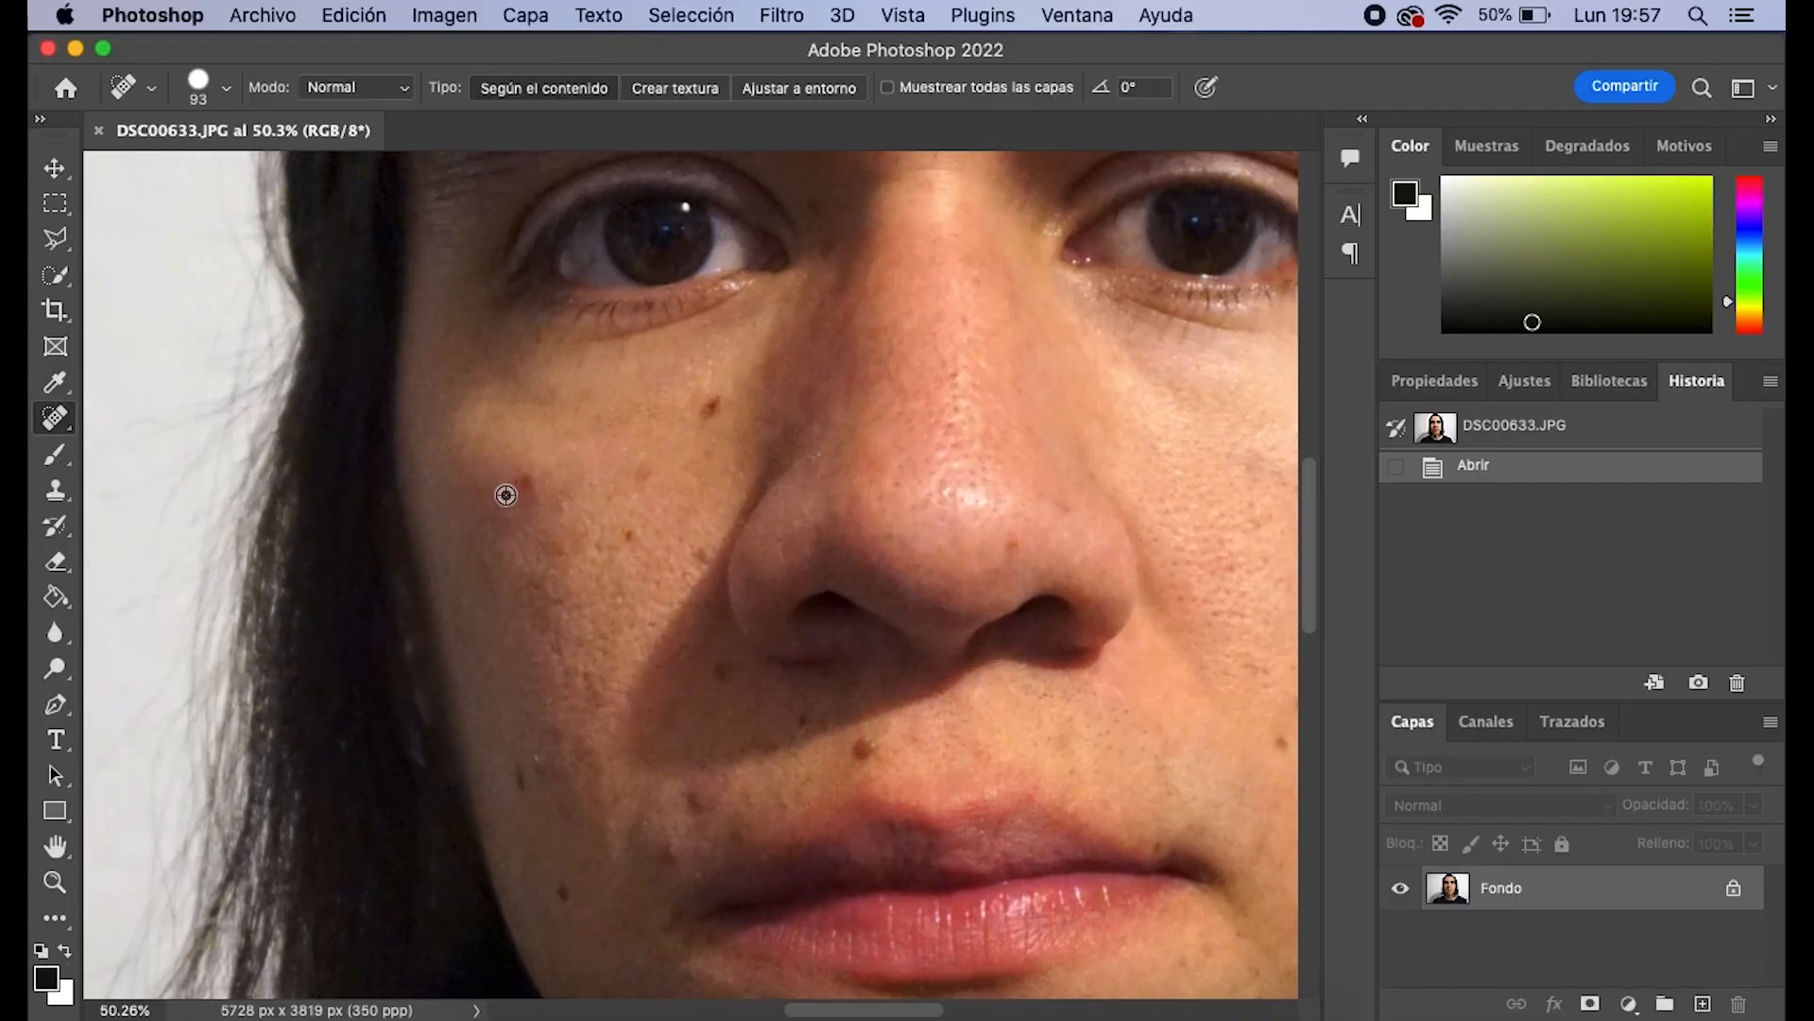
scroll(506, 495, "up", 2)
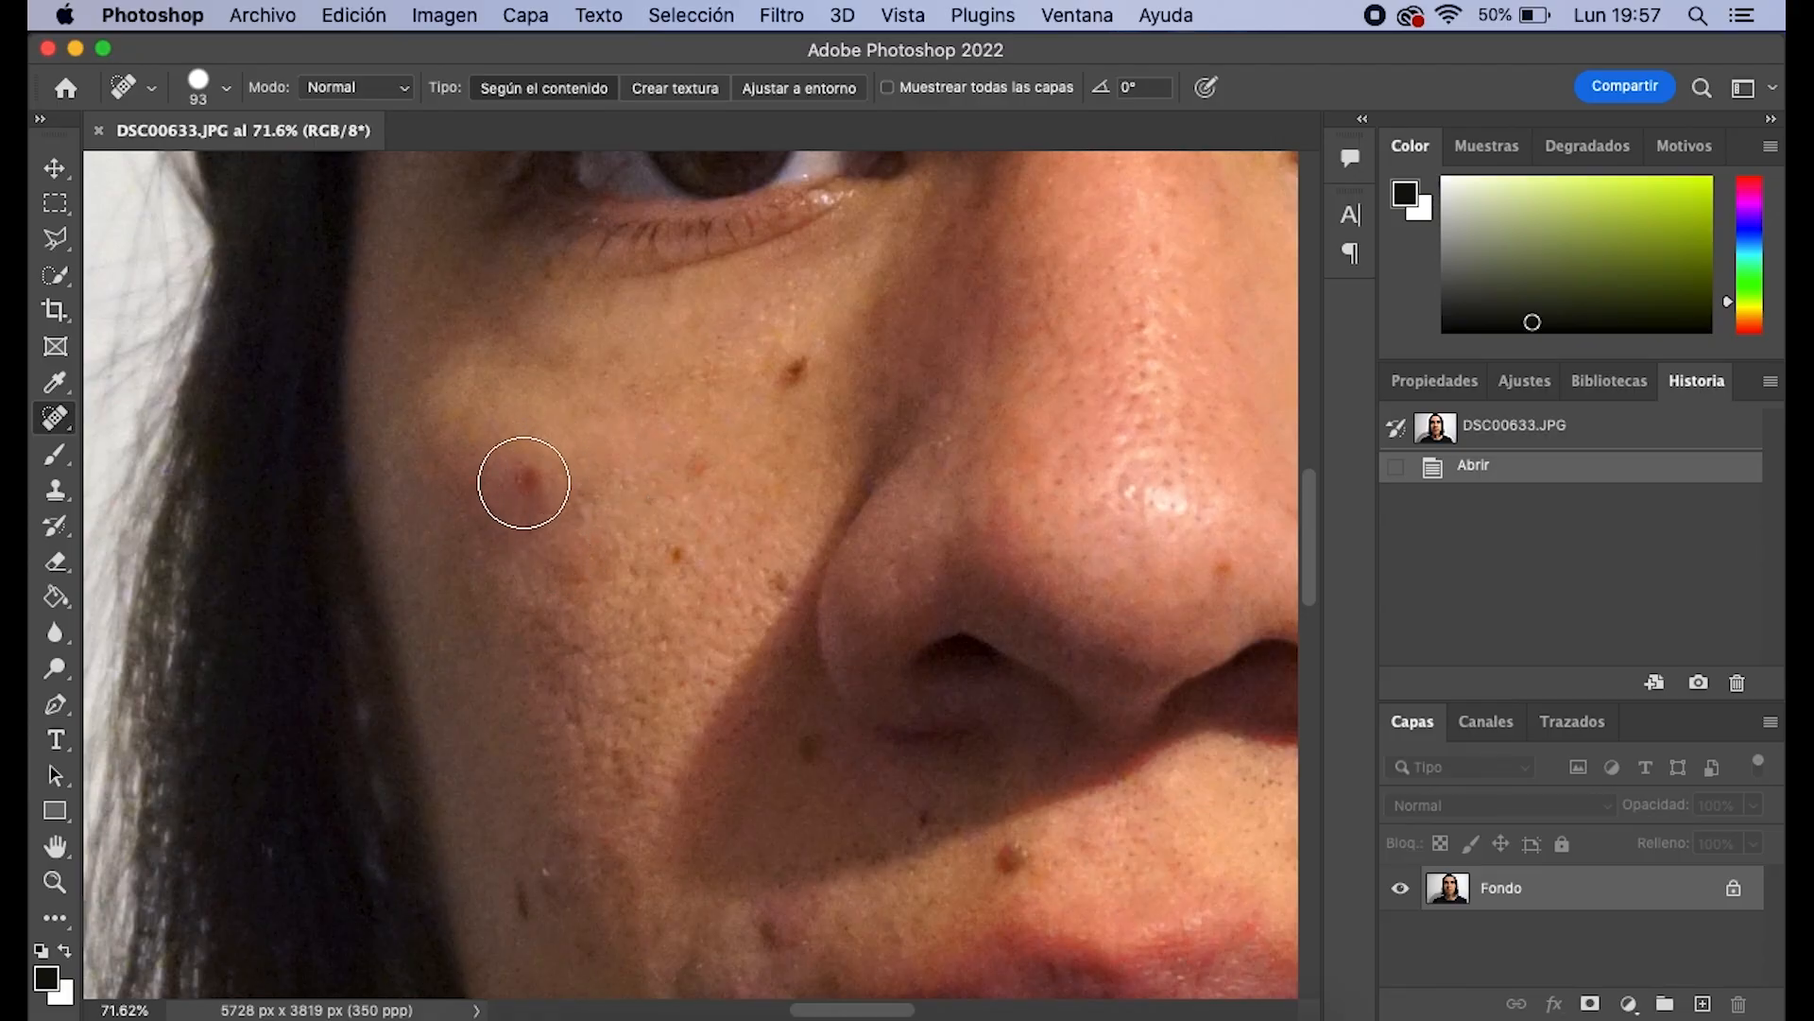
left_click(228, 89)
left_click_drag(197, 162, 173, 163)
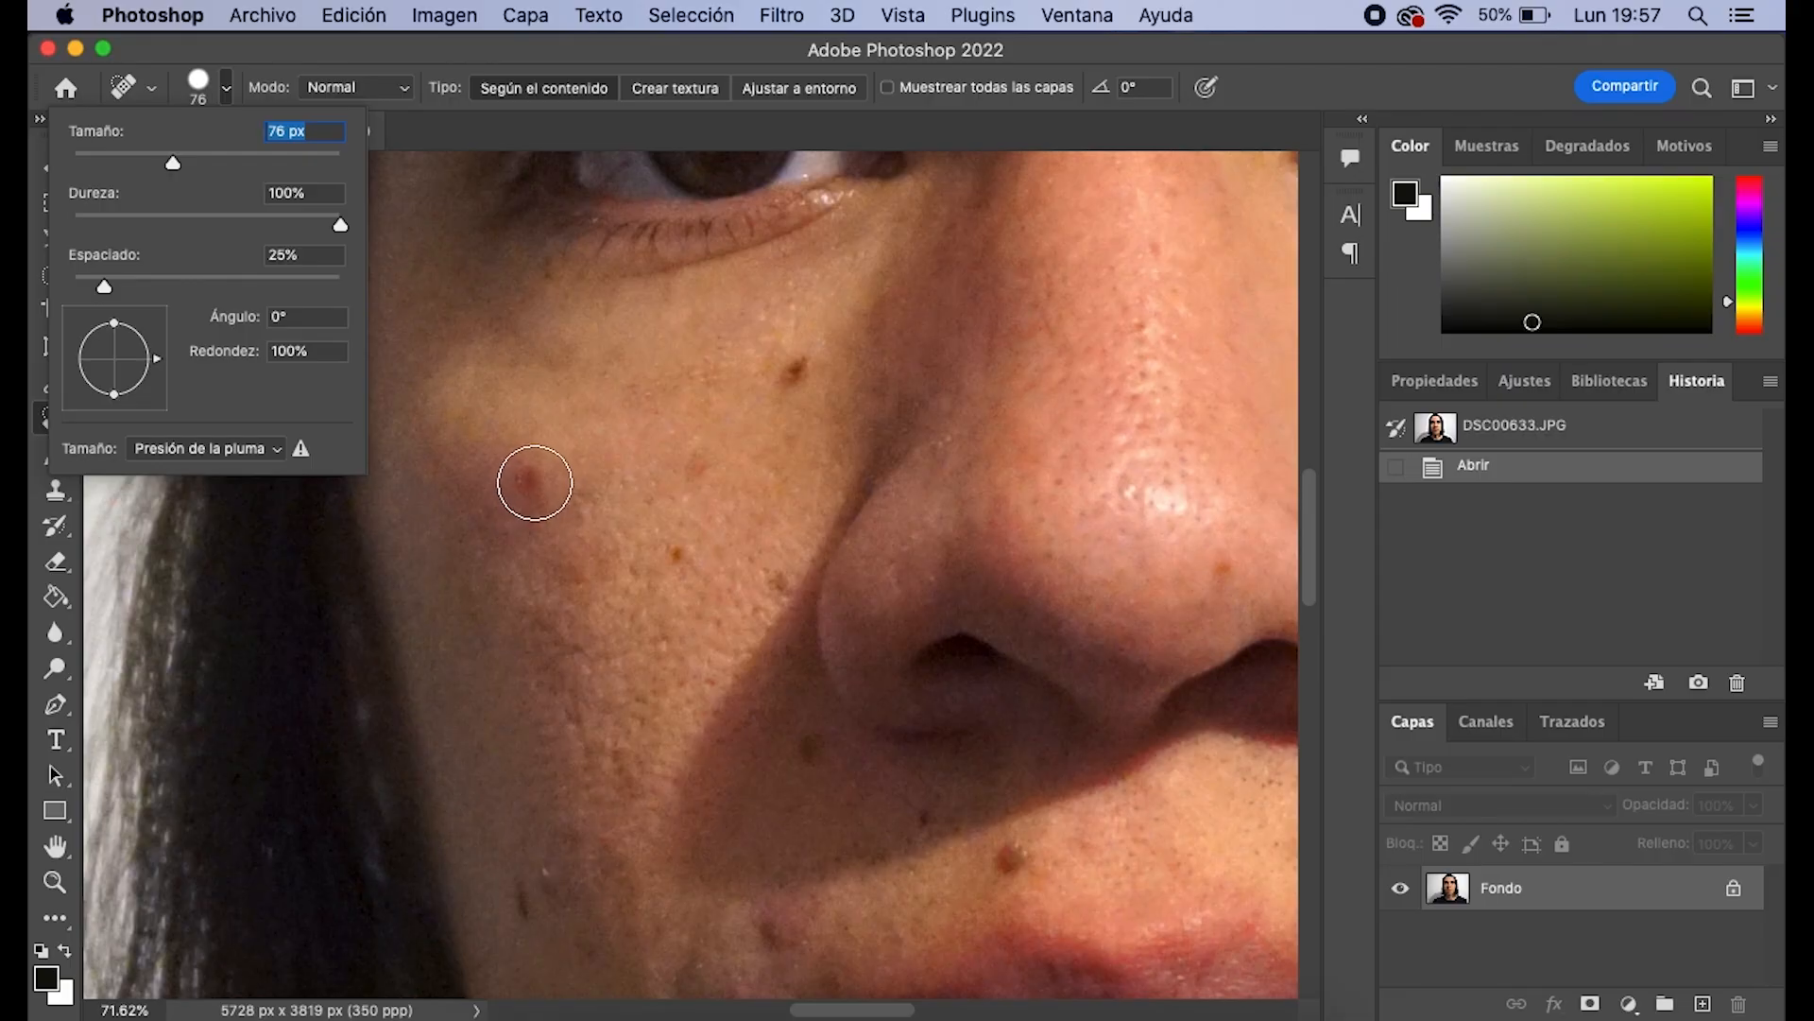
left_click(445, 51)
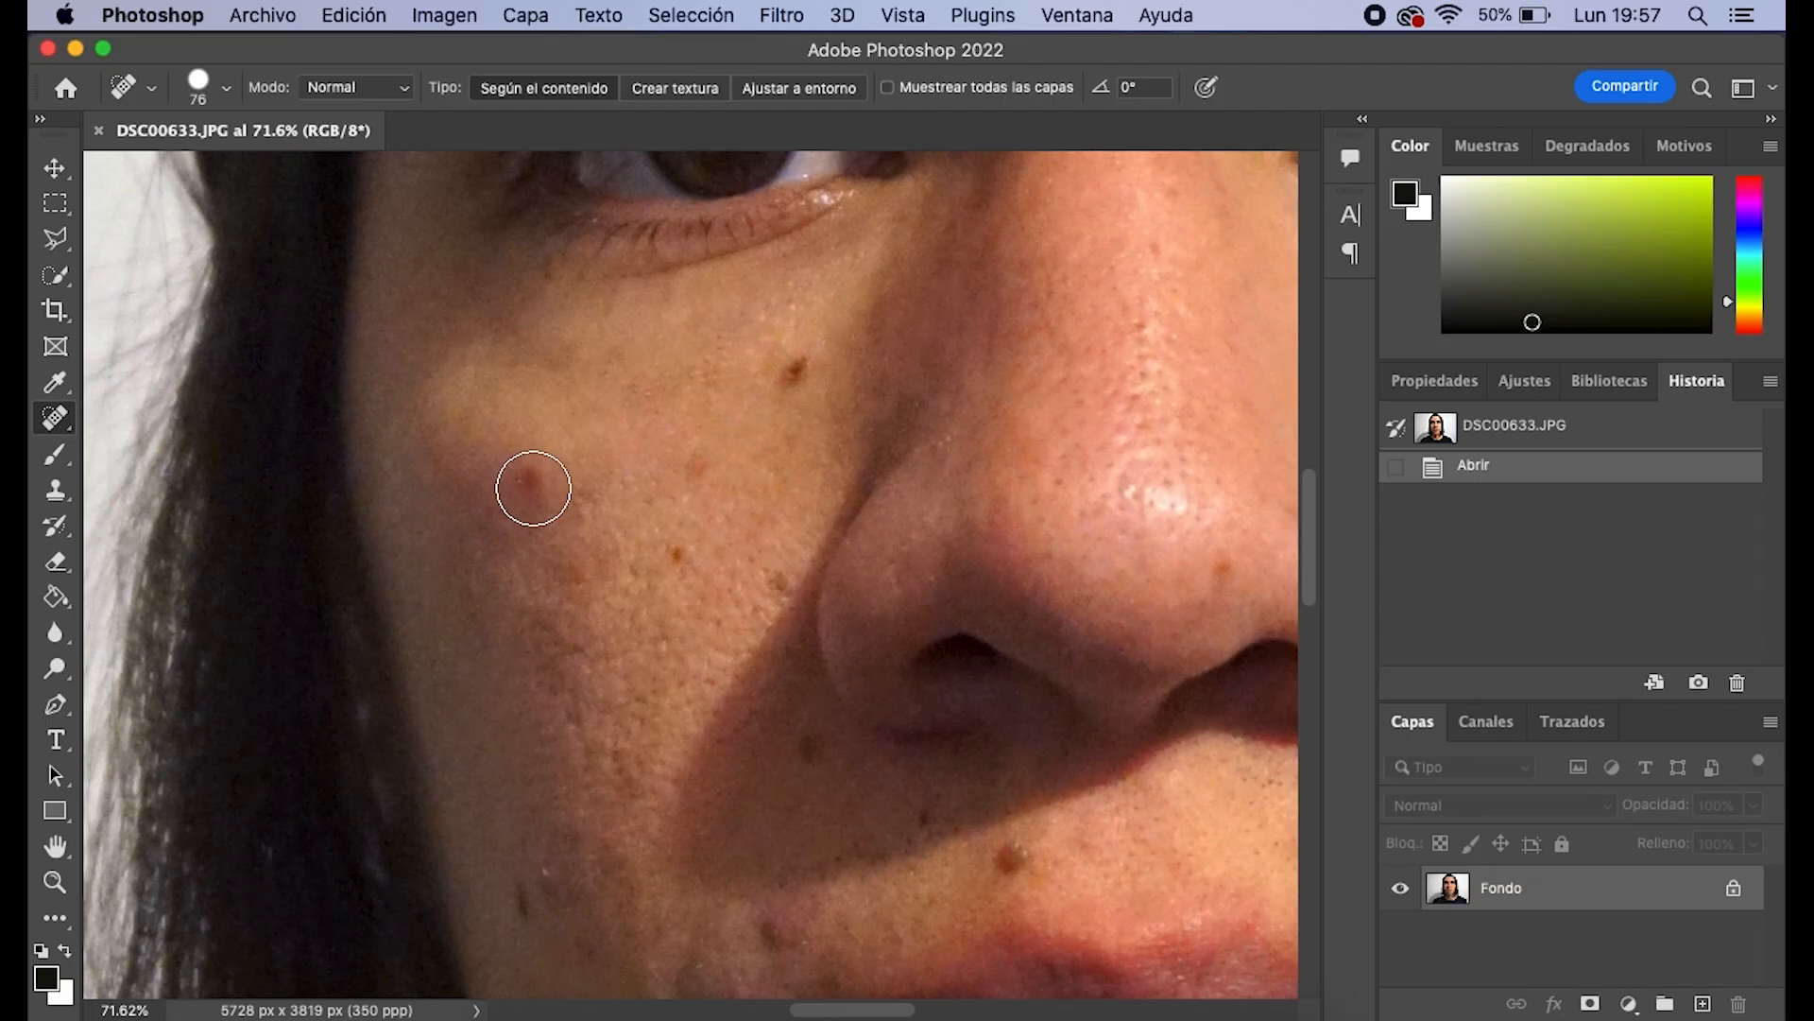
Try healing the red blemish on the subject's right cheek, compare the skin around it, and undo the correction
left_click(532, 487)
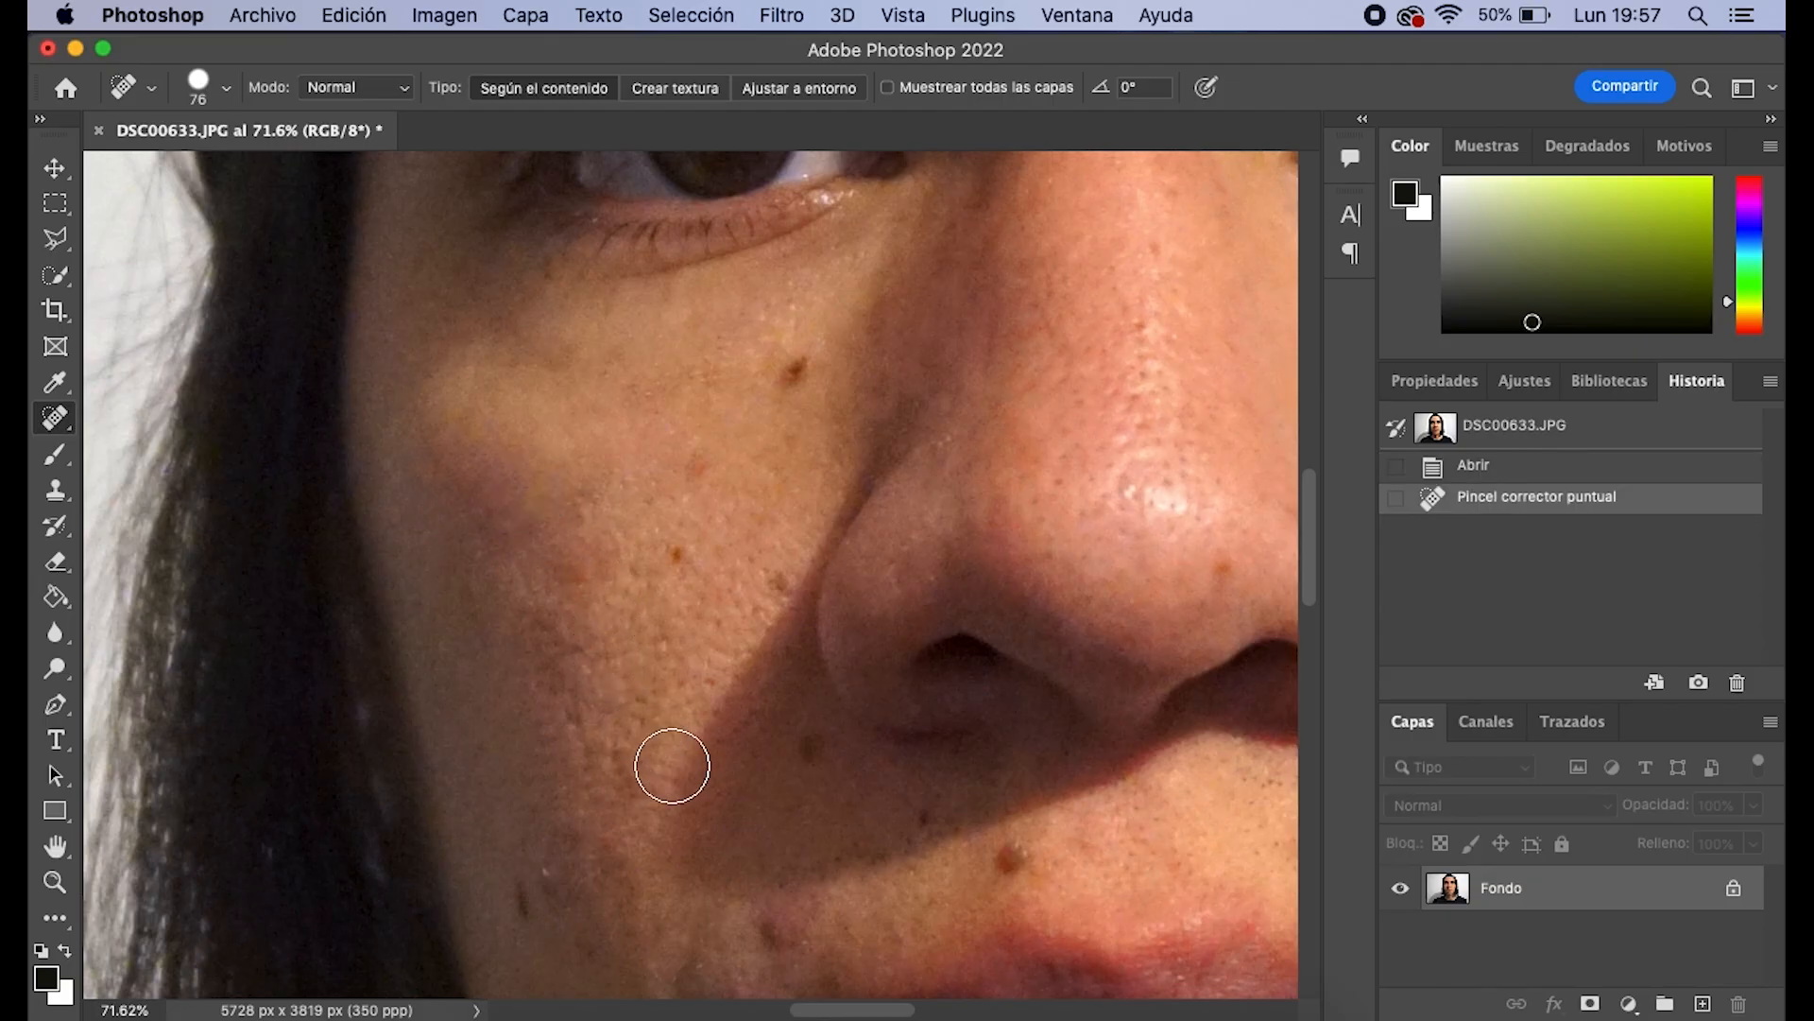
scroll(643, 639, "down", 2)
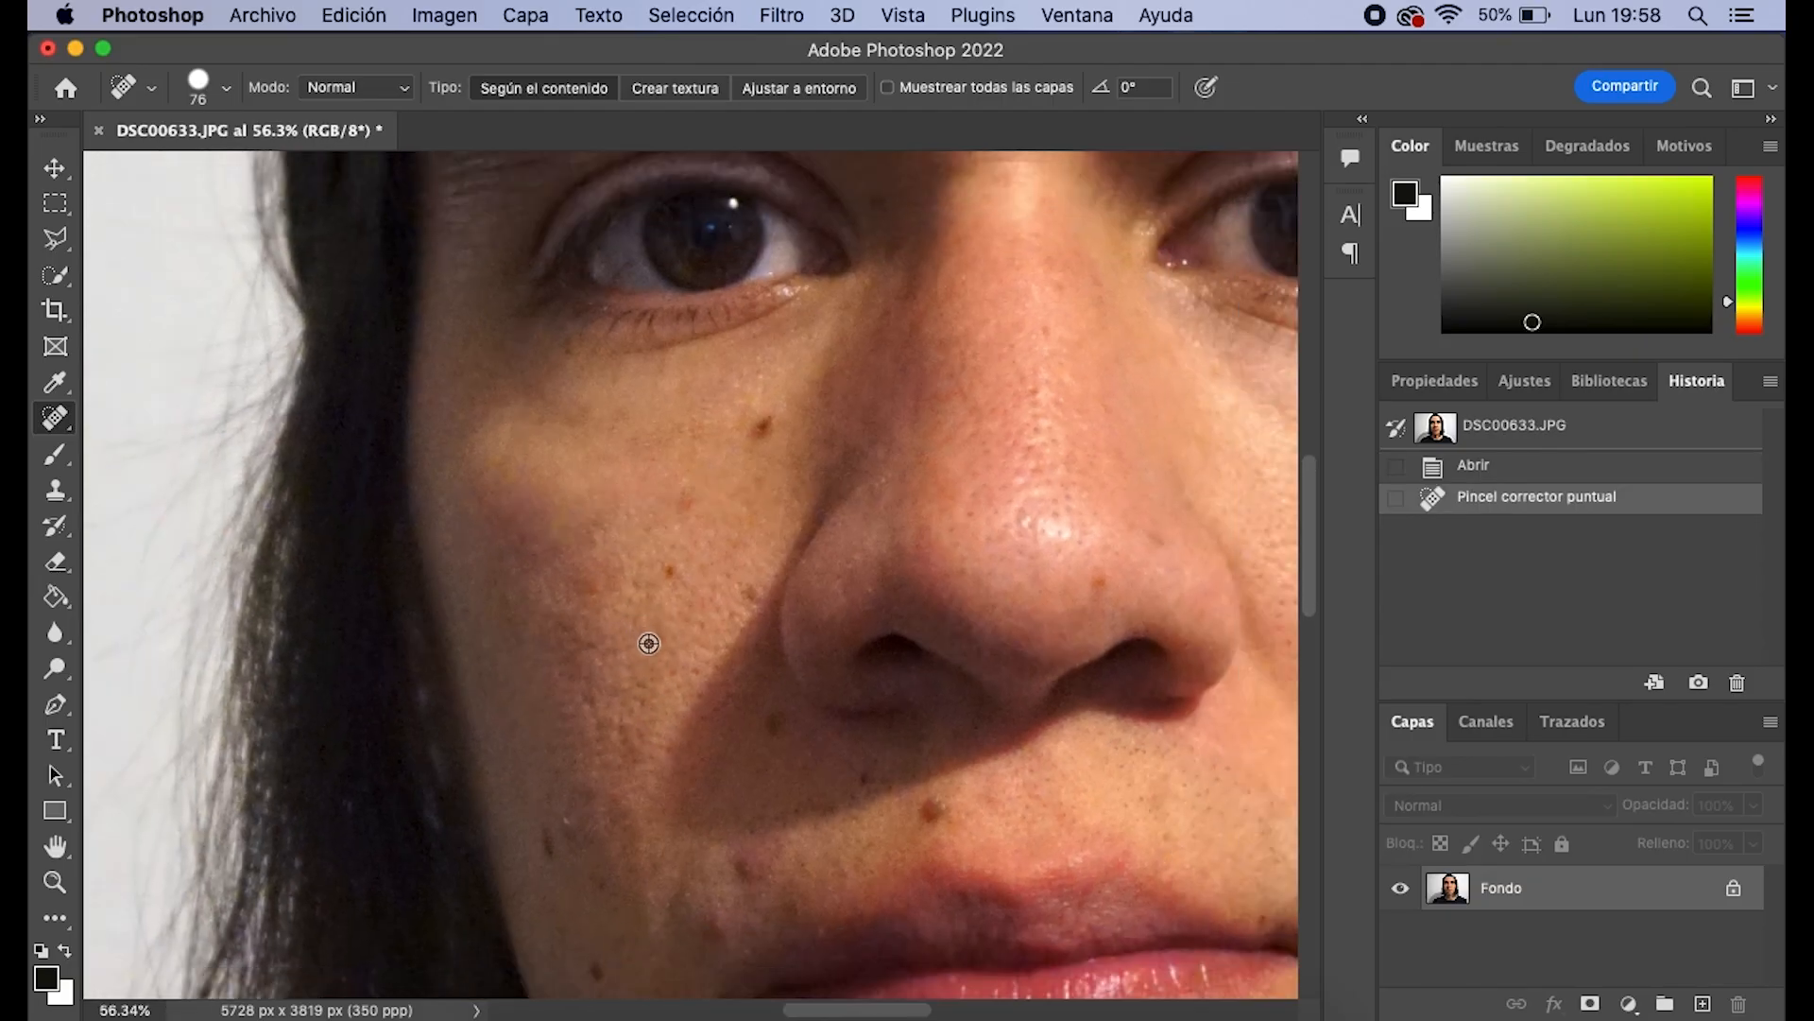
scroll(649, 643, "down", 4)
scroll(586, 628, "up", 5)
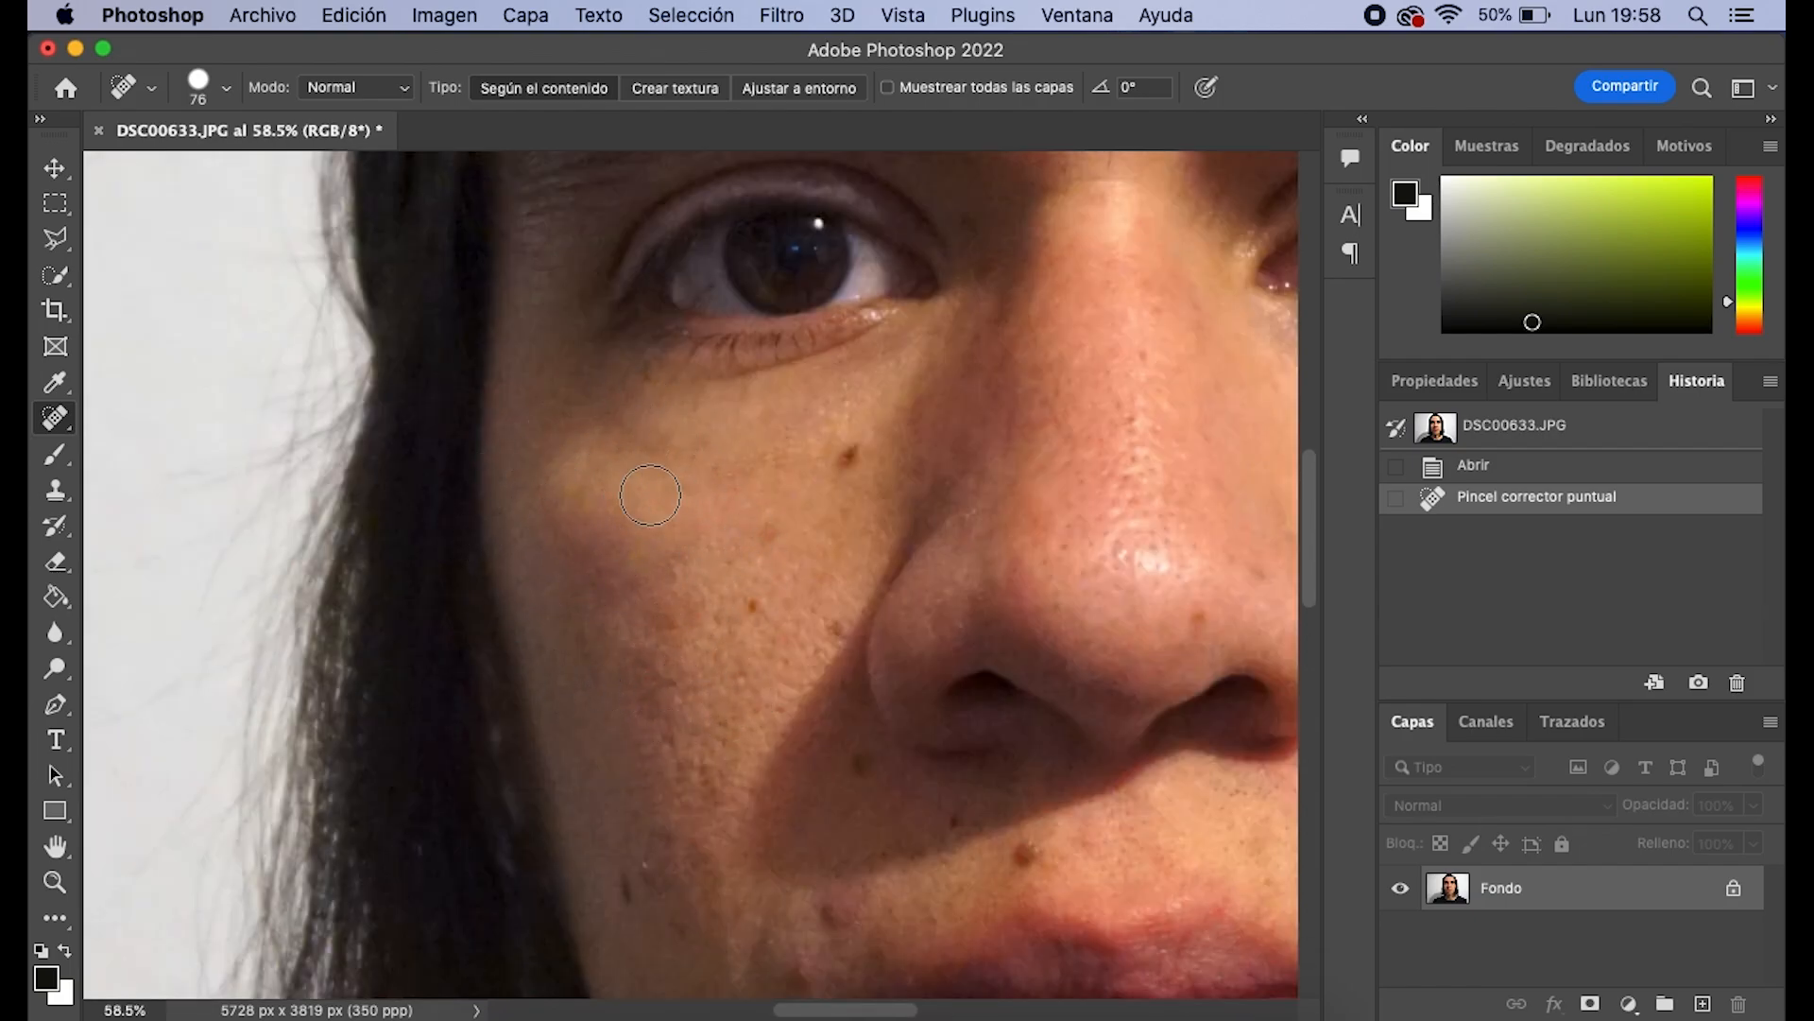
scroll(624, 556, "up", 1)
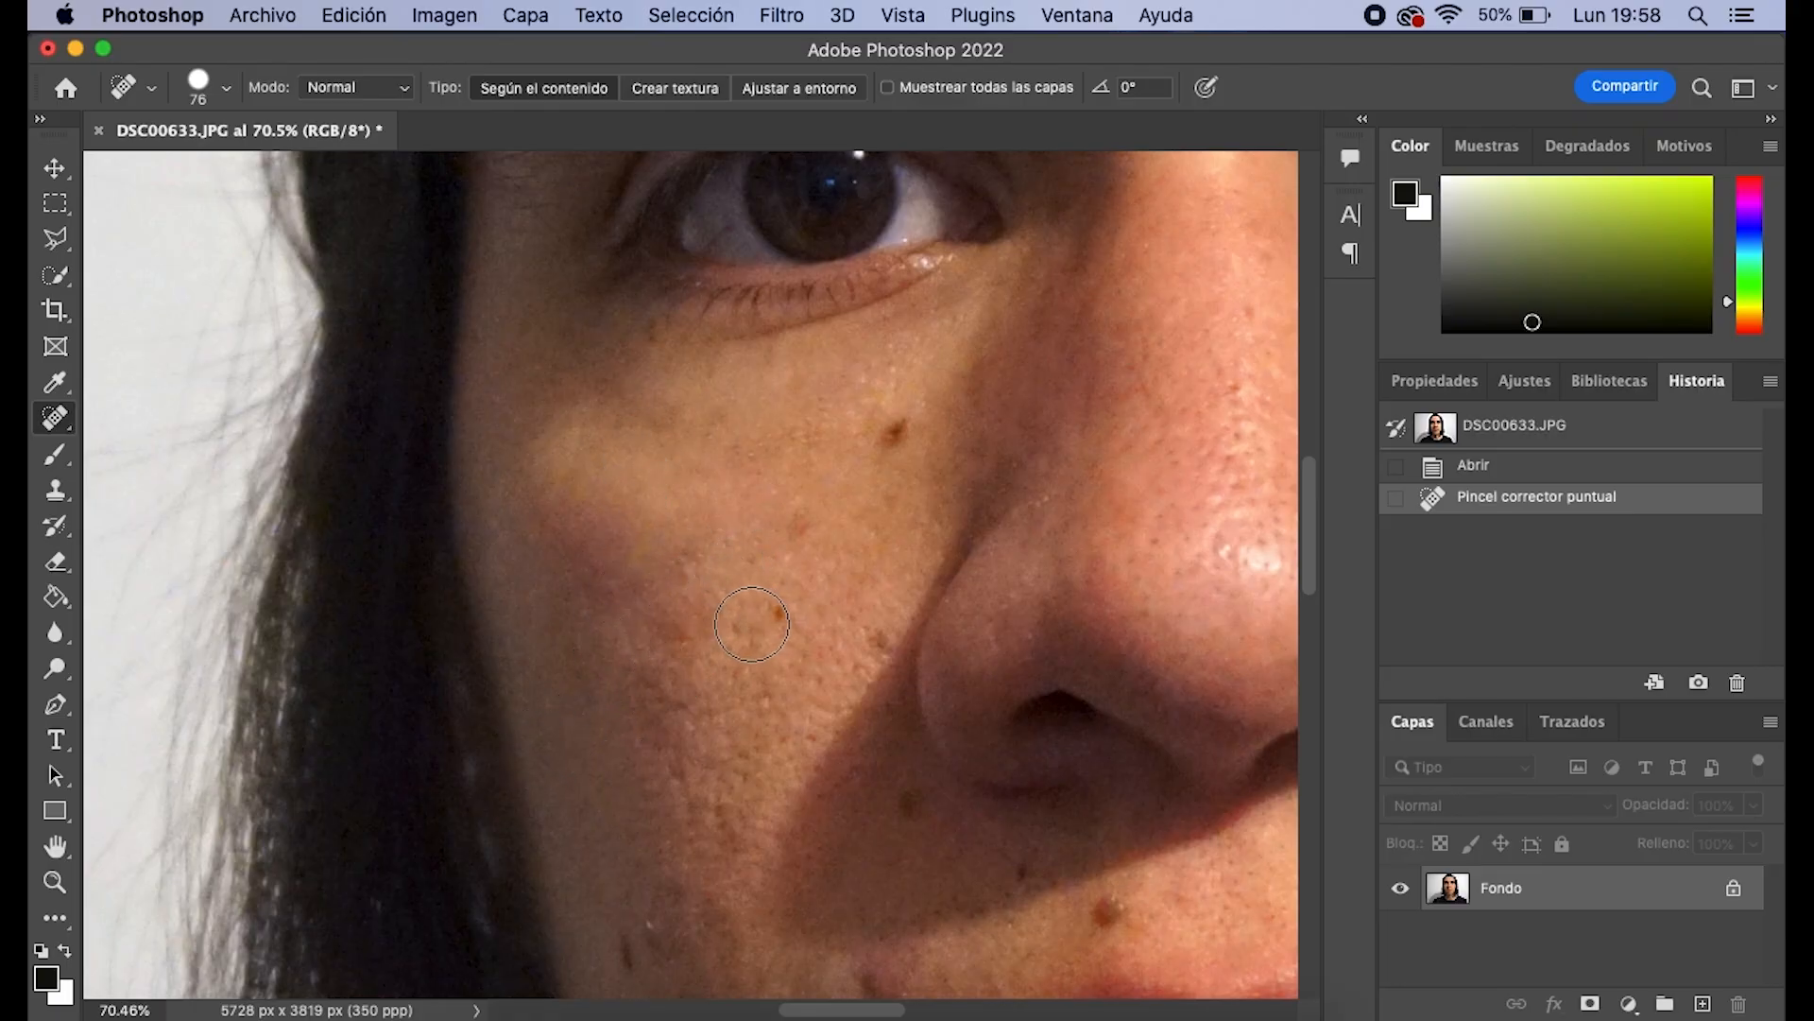
key("super+z")
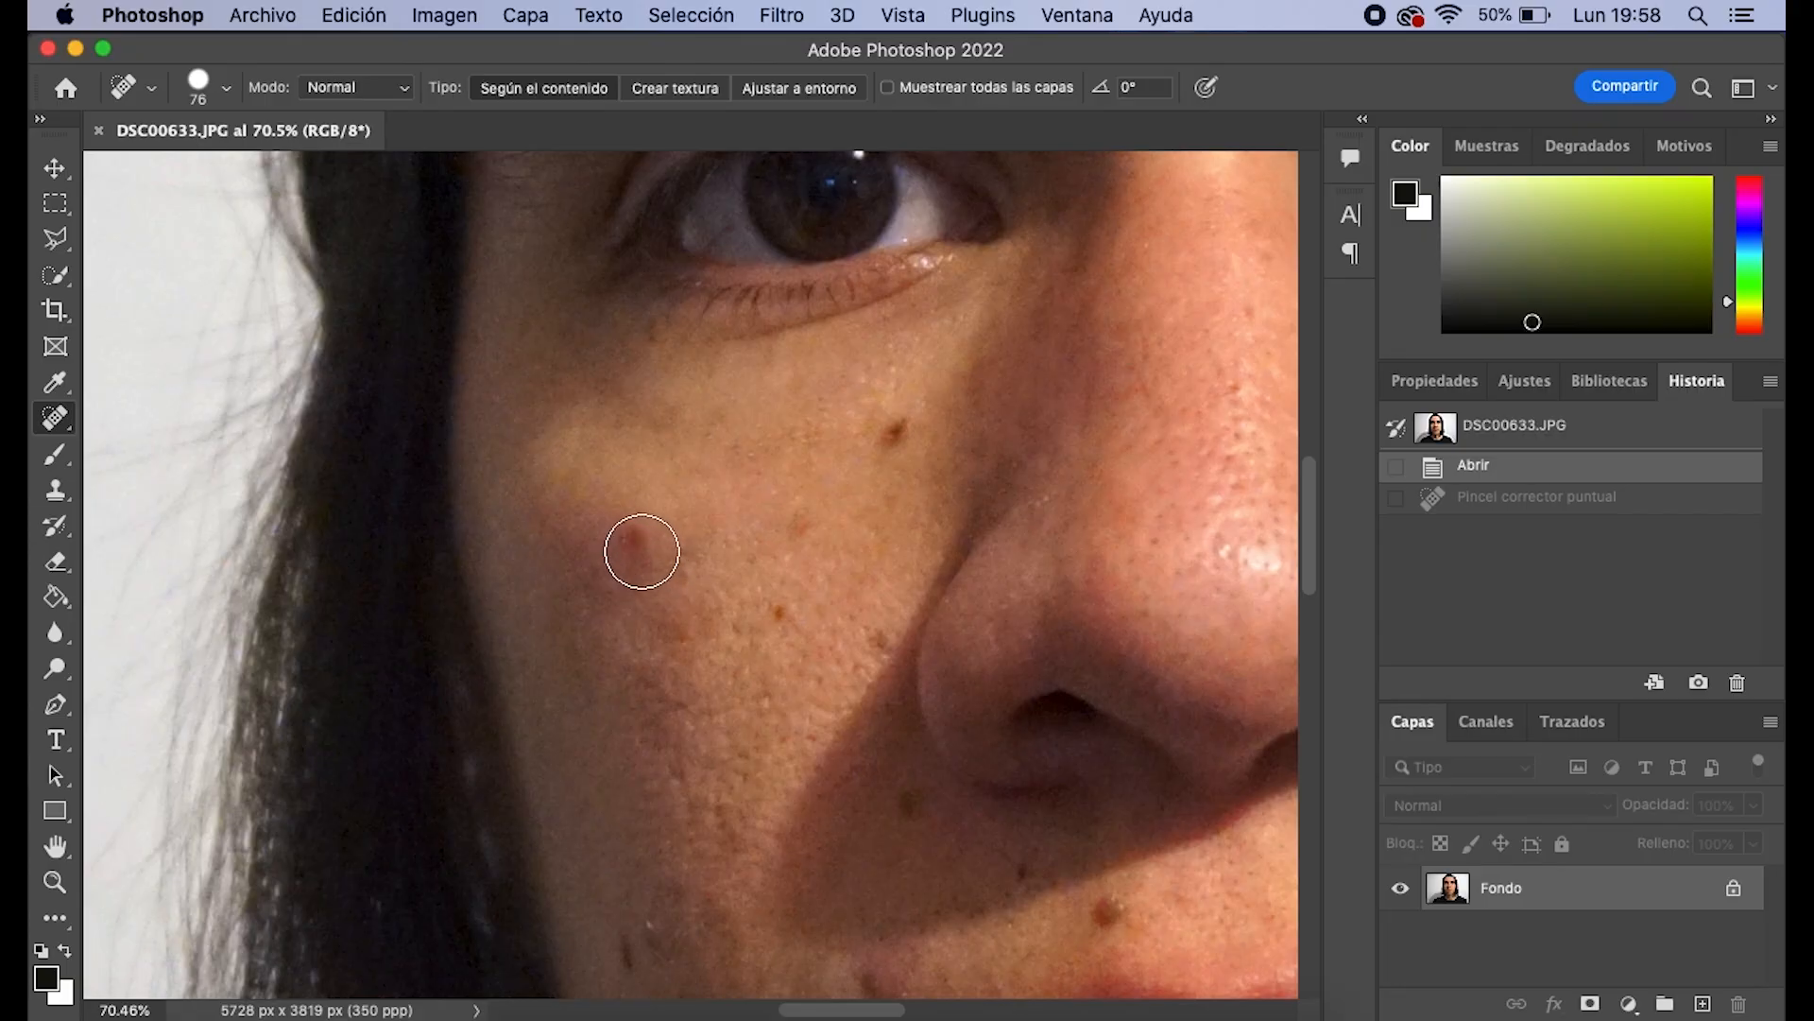
Remove the red blemish on the subject's right cheek with the Spot Healing Brush
left_click(641, 551)
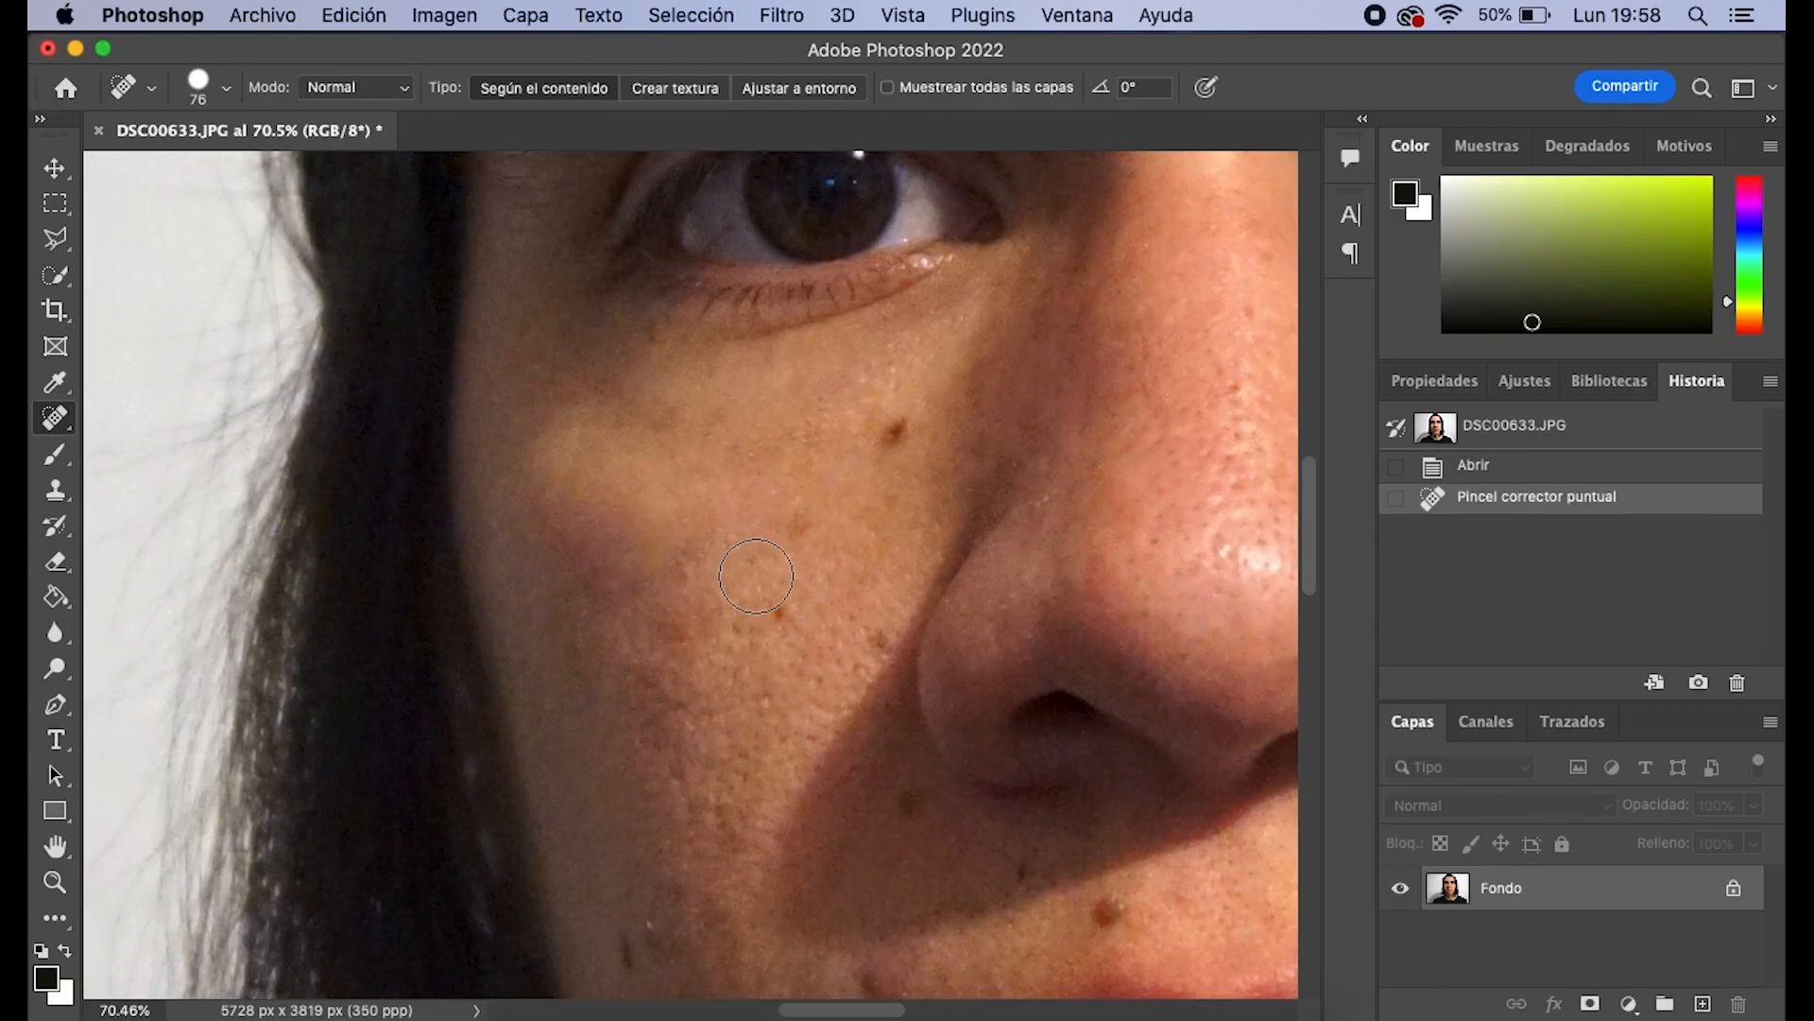
scroll(758, 577, "down", 7)
scroll(932, 656, "down", 3)
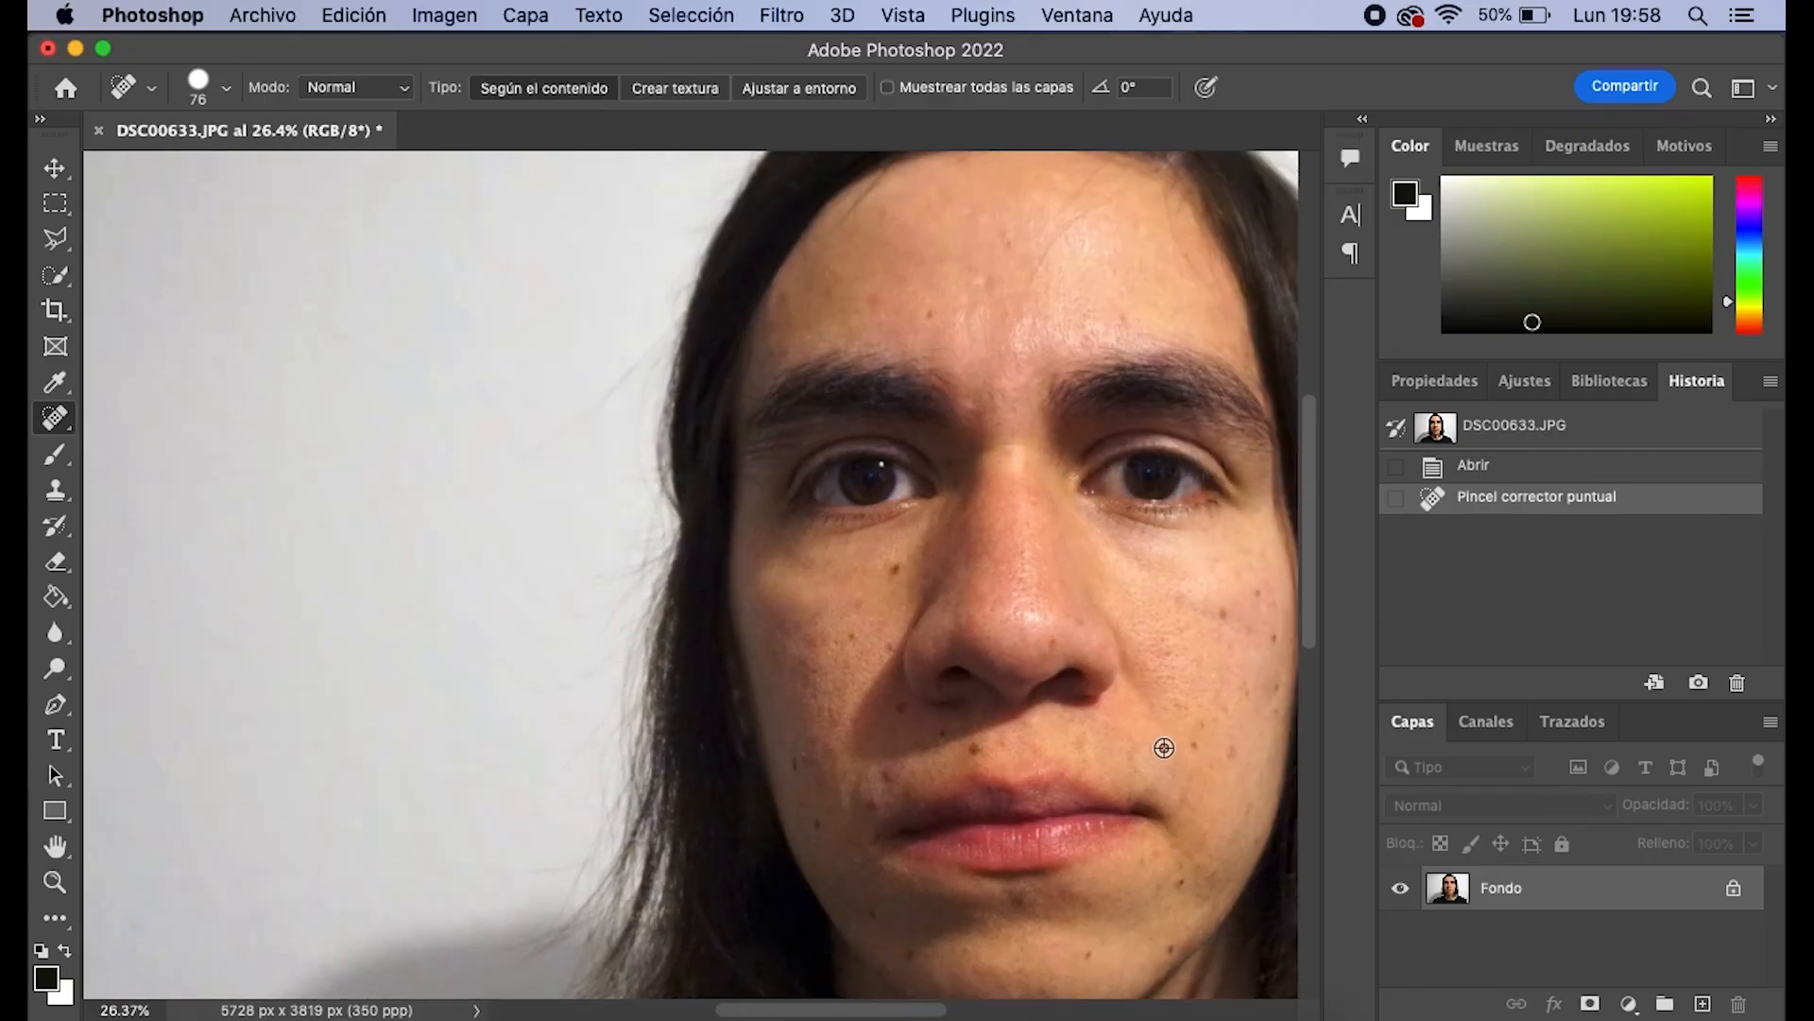
scroll(1164, 748, "down", 2)
scroll(958, 753, "right", 3)
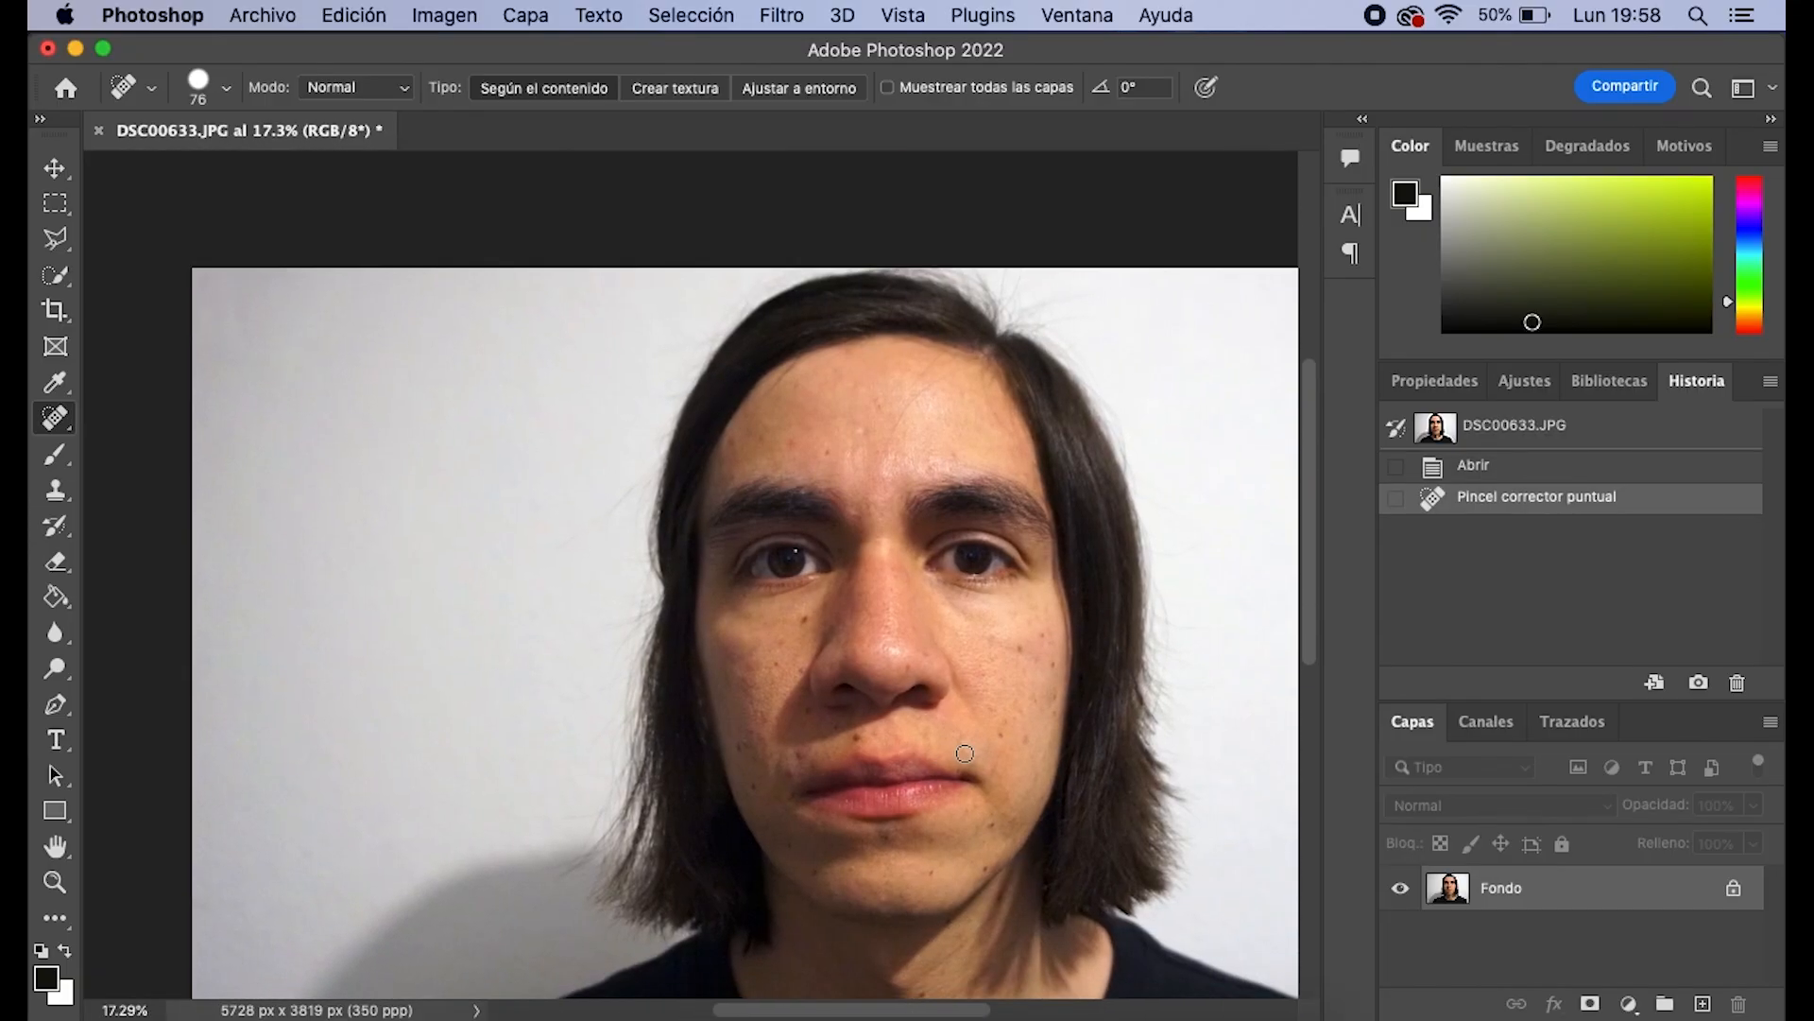
Remove the blemish in the center of the subject's forehead with the Spot Healing Brush
scroll(958, 753, "up", 2)
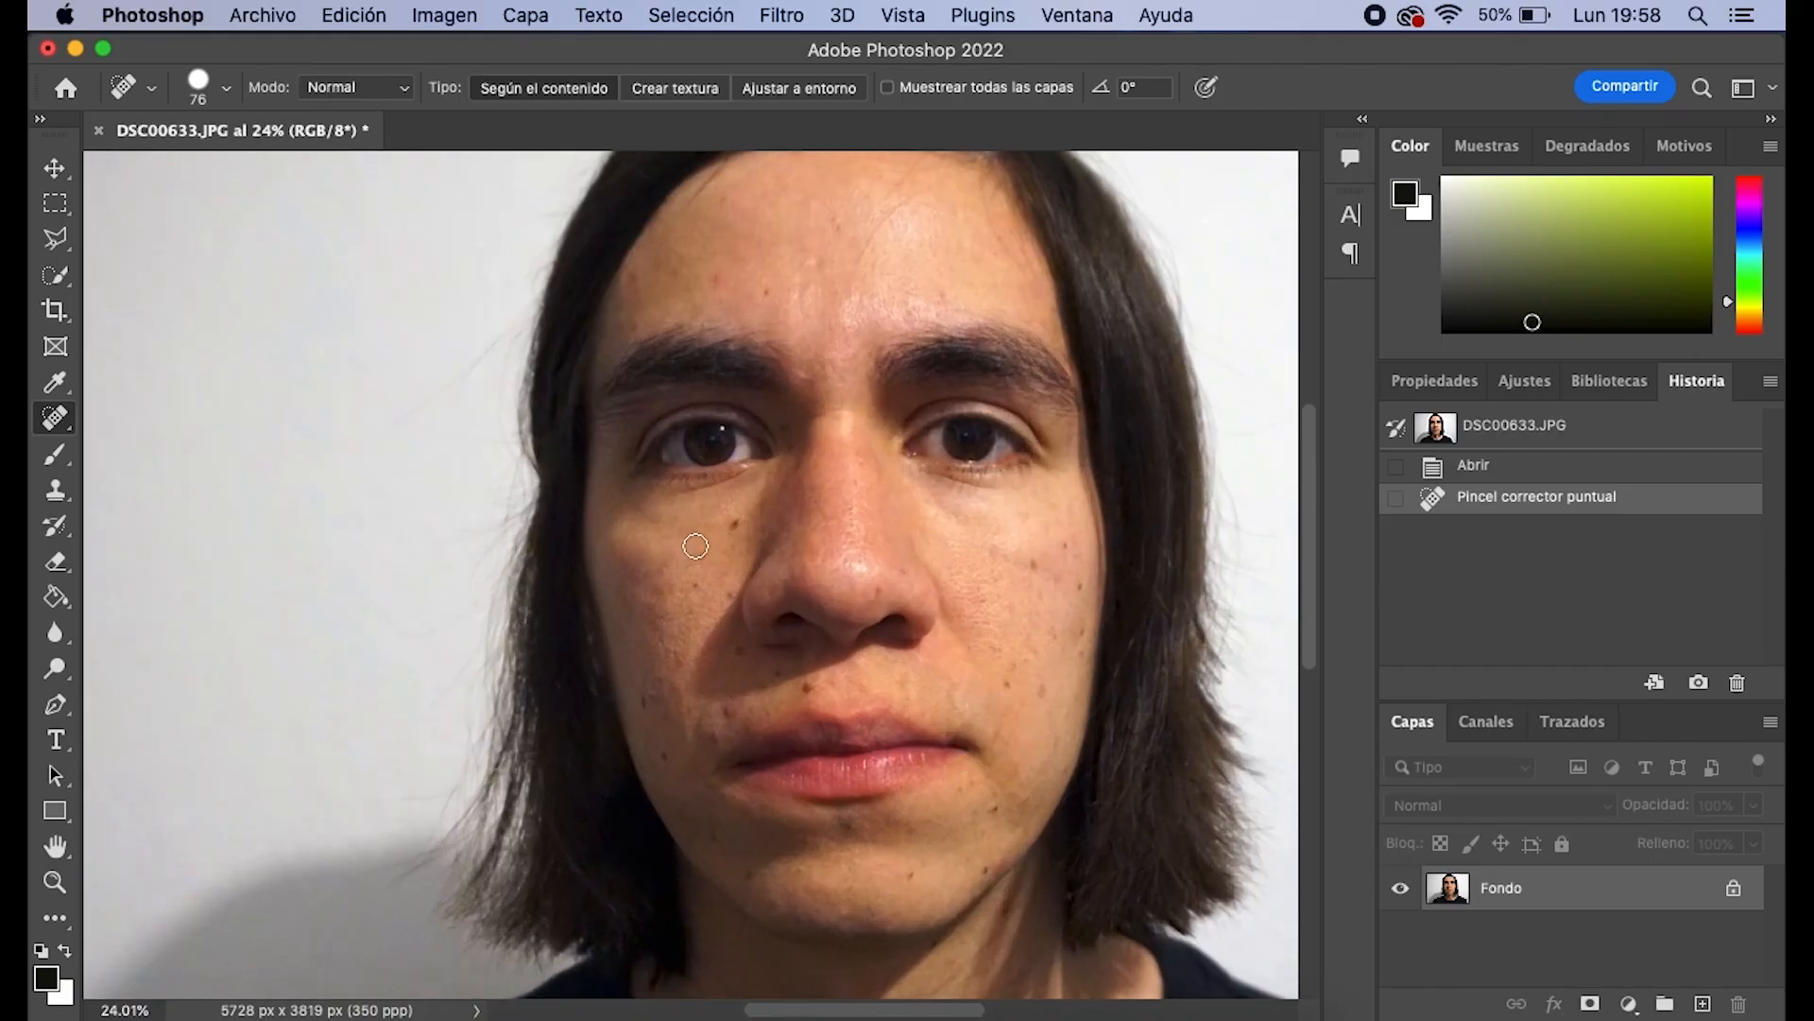
scroll(687, 326, "up", 3)
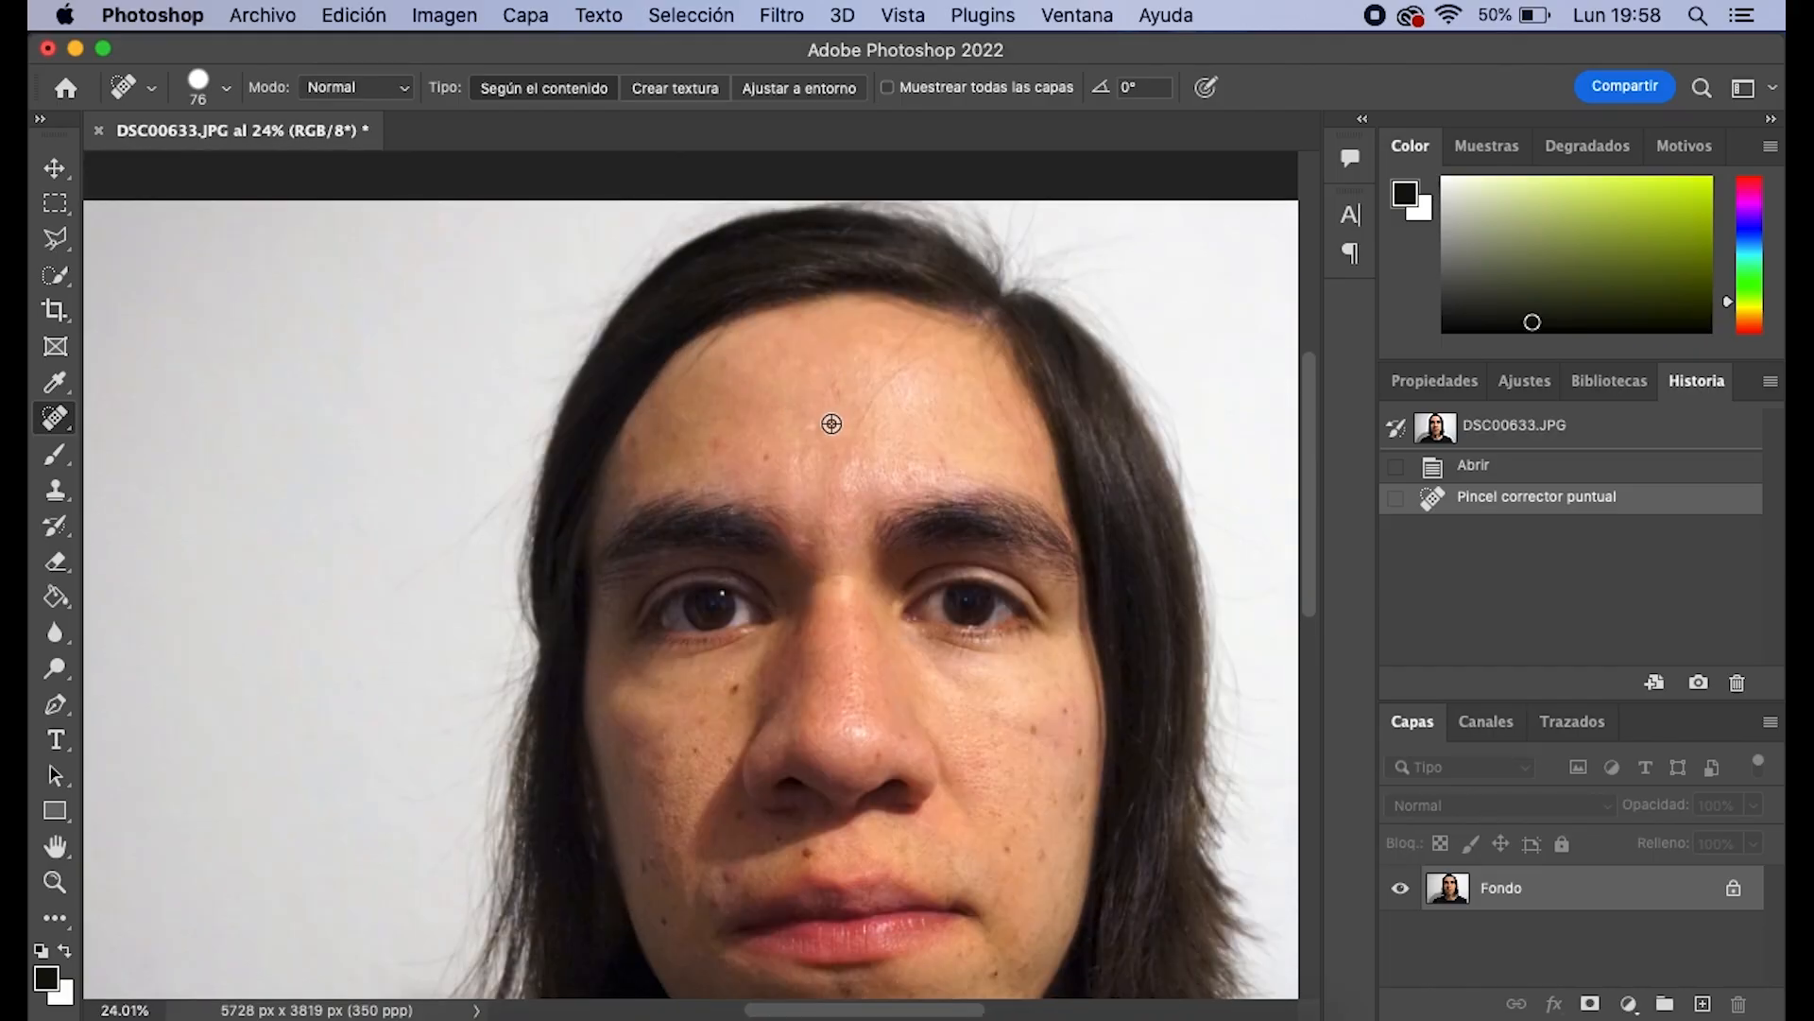
scroll(794, 405, "up", 4)
scroll(859, 375, "up", 1)
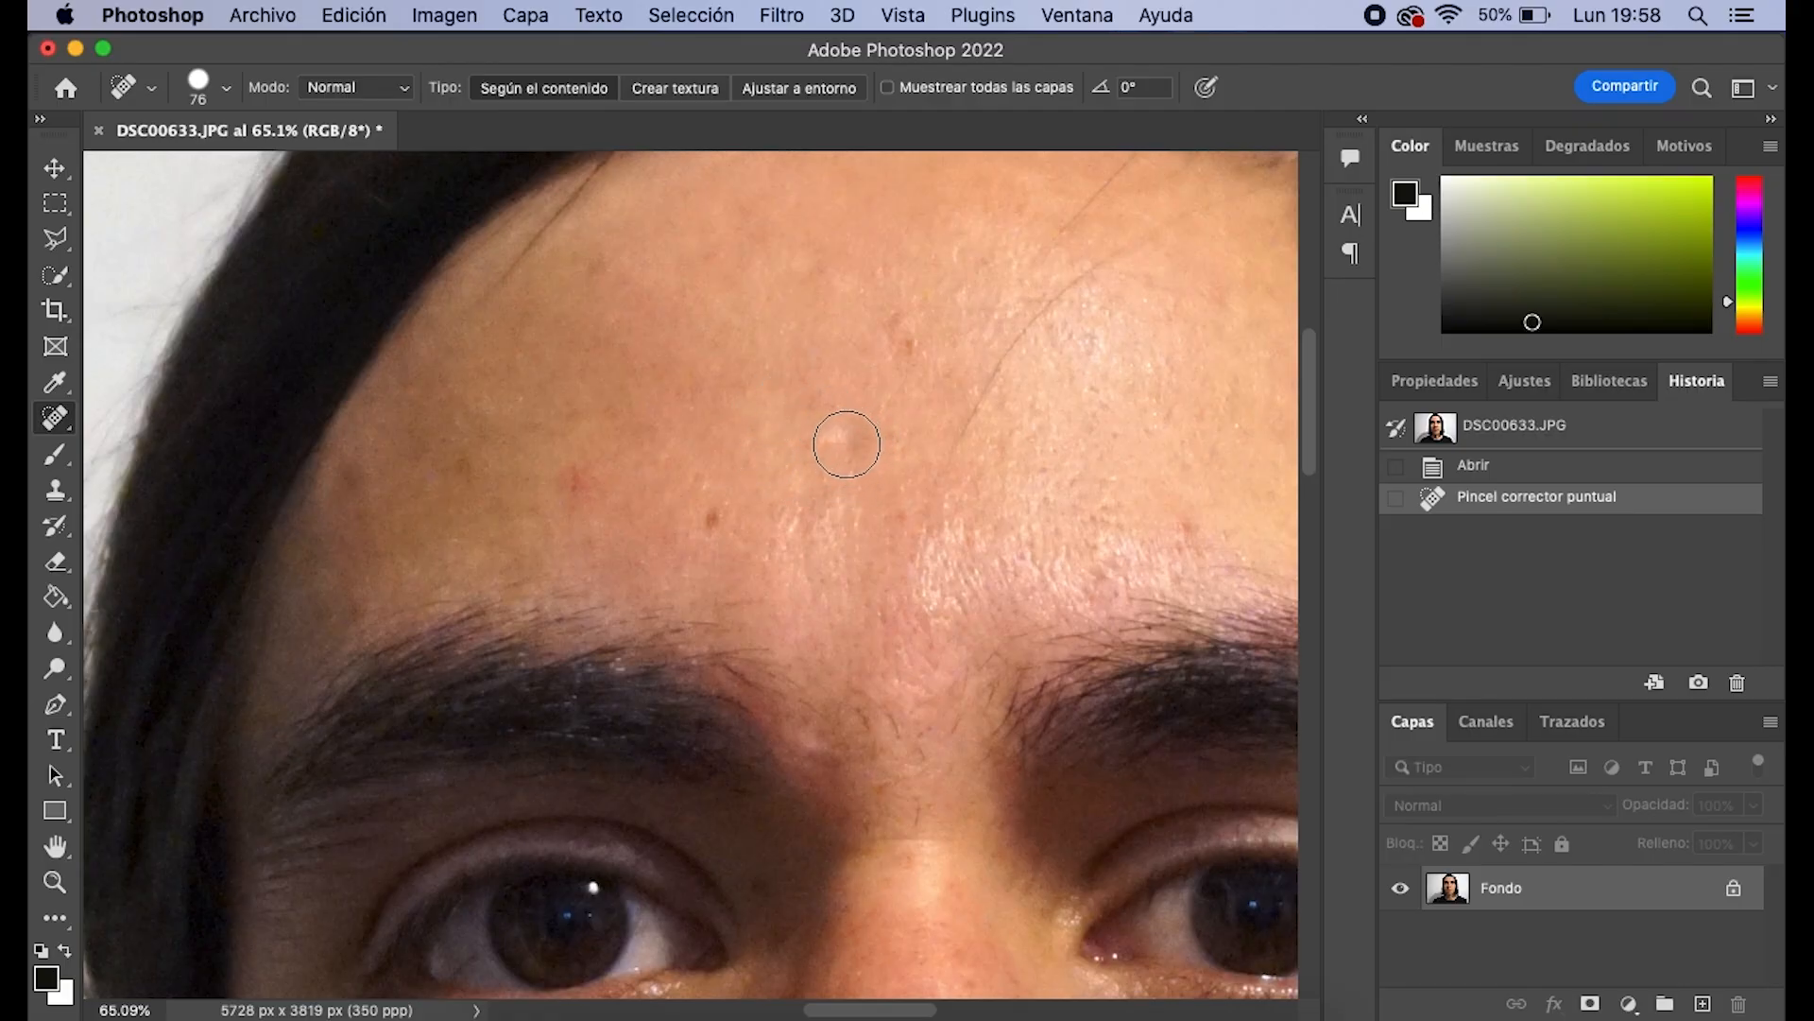
mouse_move(844, 444)
left_mouse_down()
mouse_move(820, 432)
mouse_move(874, 427)
mouse_move(870, 452)
mouse_move(846, 446)
left_mouse_up()
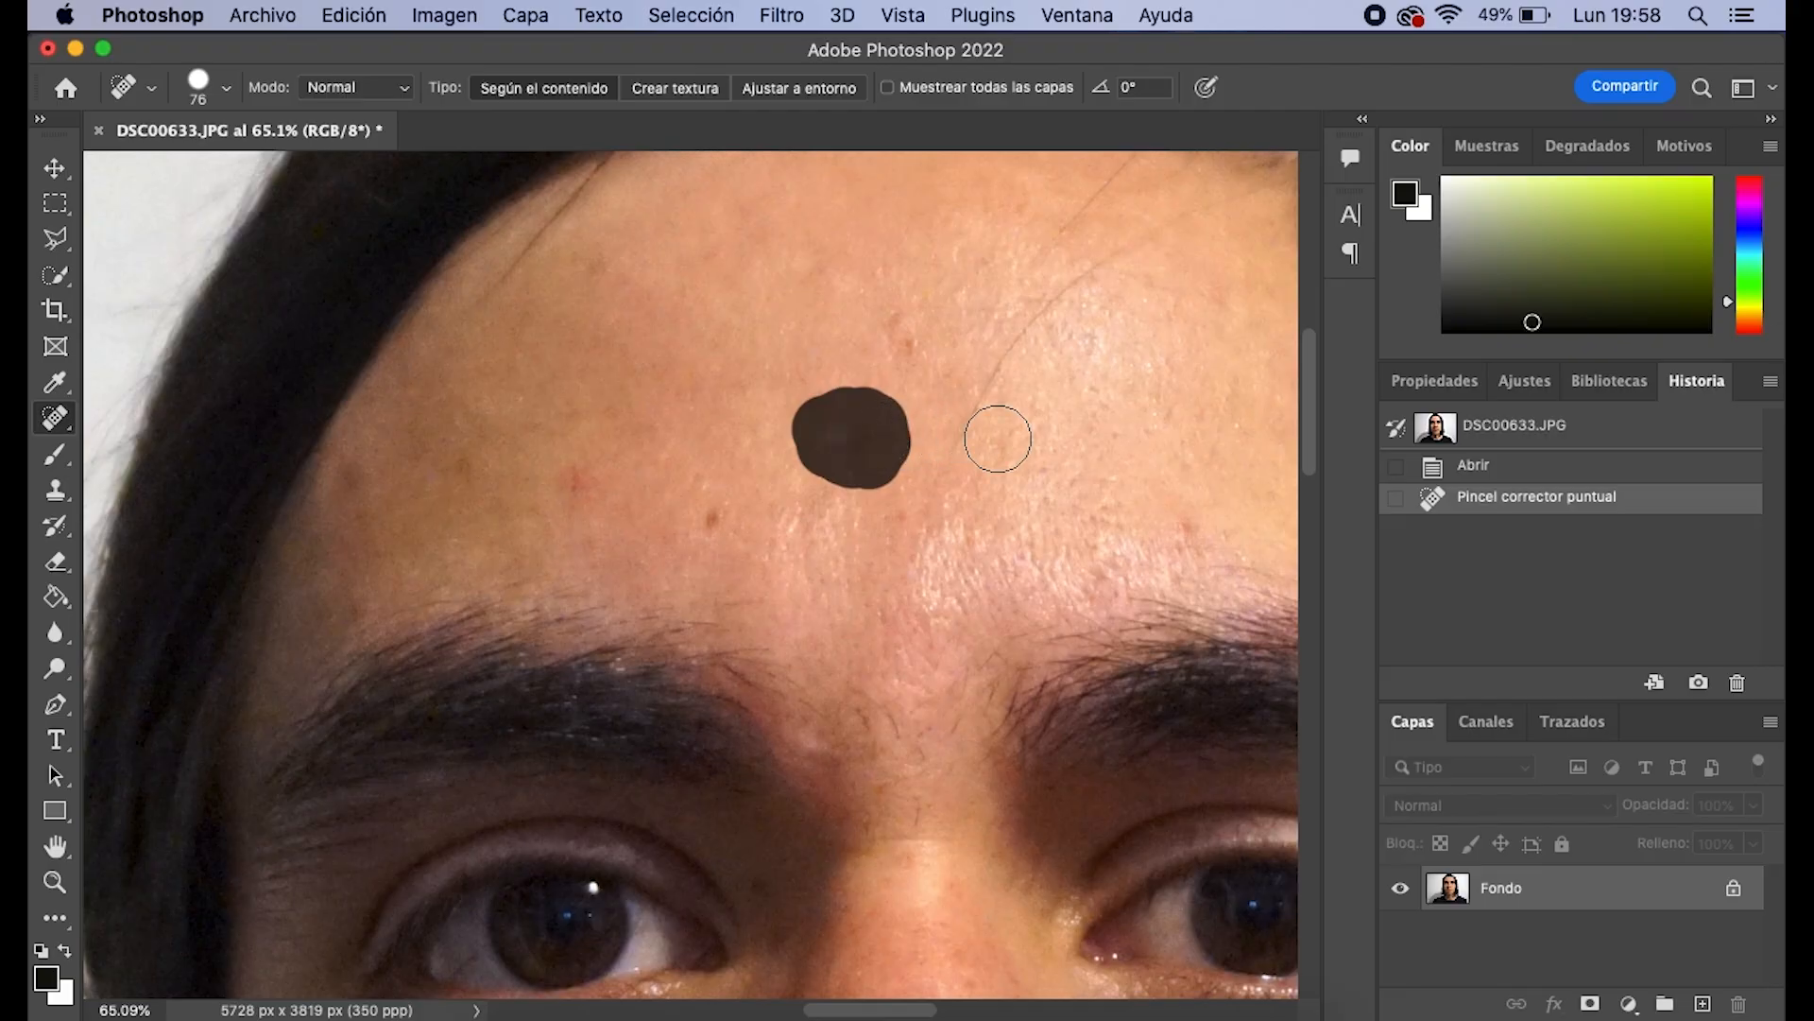
scroll(1033, 445, "down", 4)
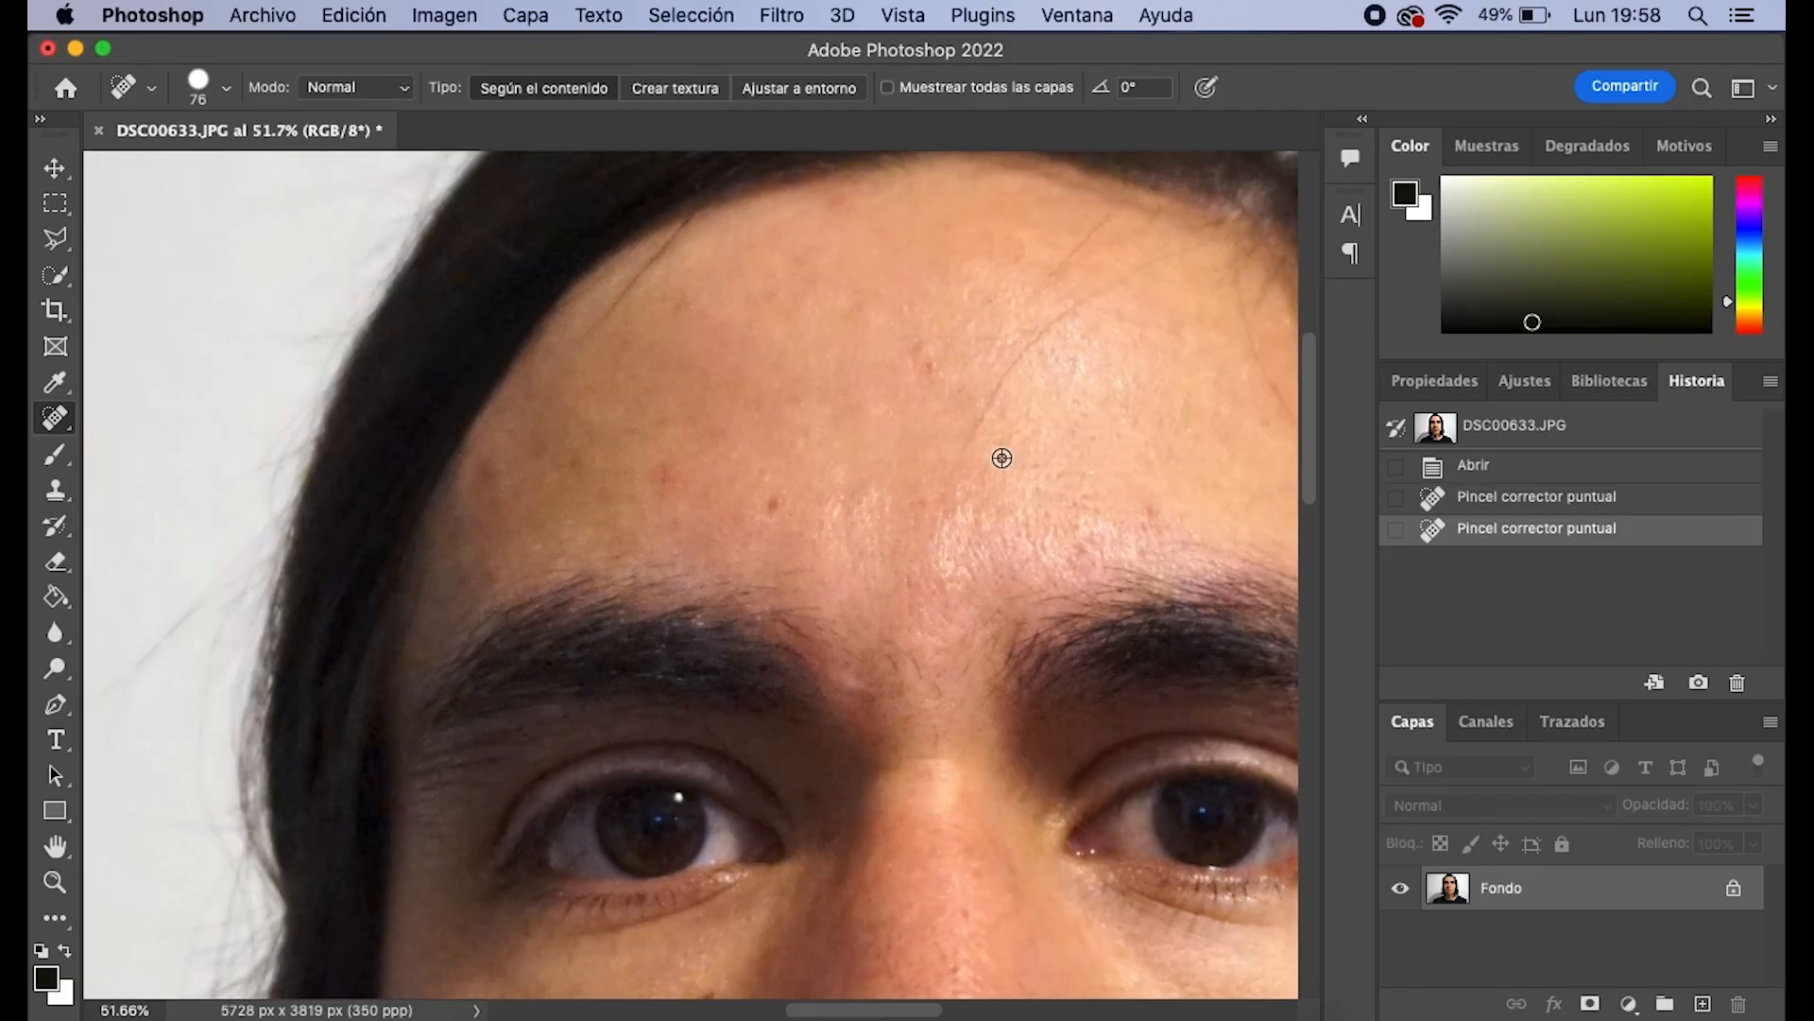
Heal the small reddish spot in the upper middle of the forehead with the Spot Healing Brush
left_click_drag(939, 375, 922, 380)
scroll(1027, 494, "down", 4)
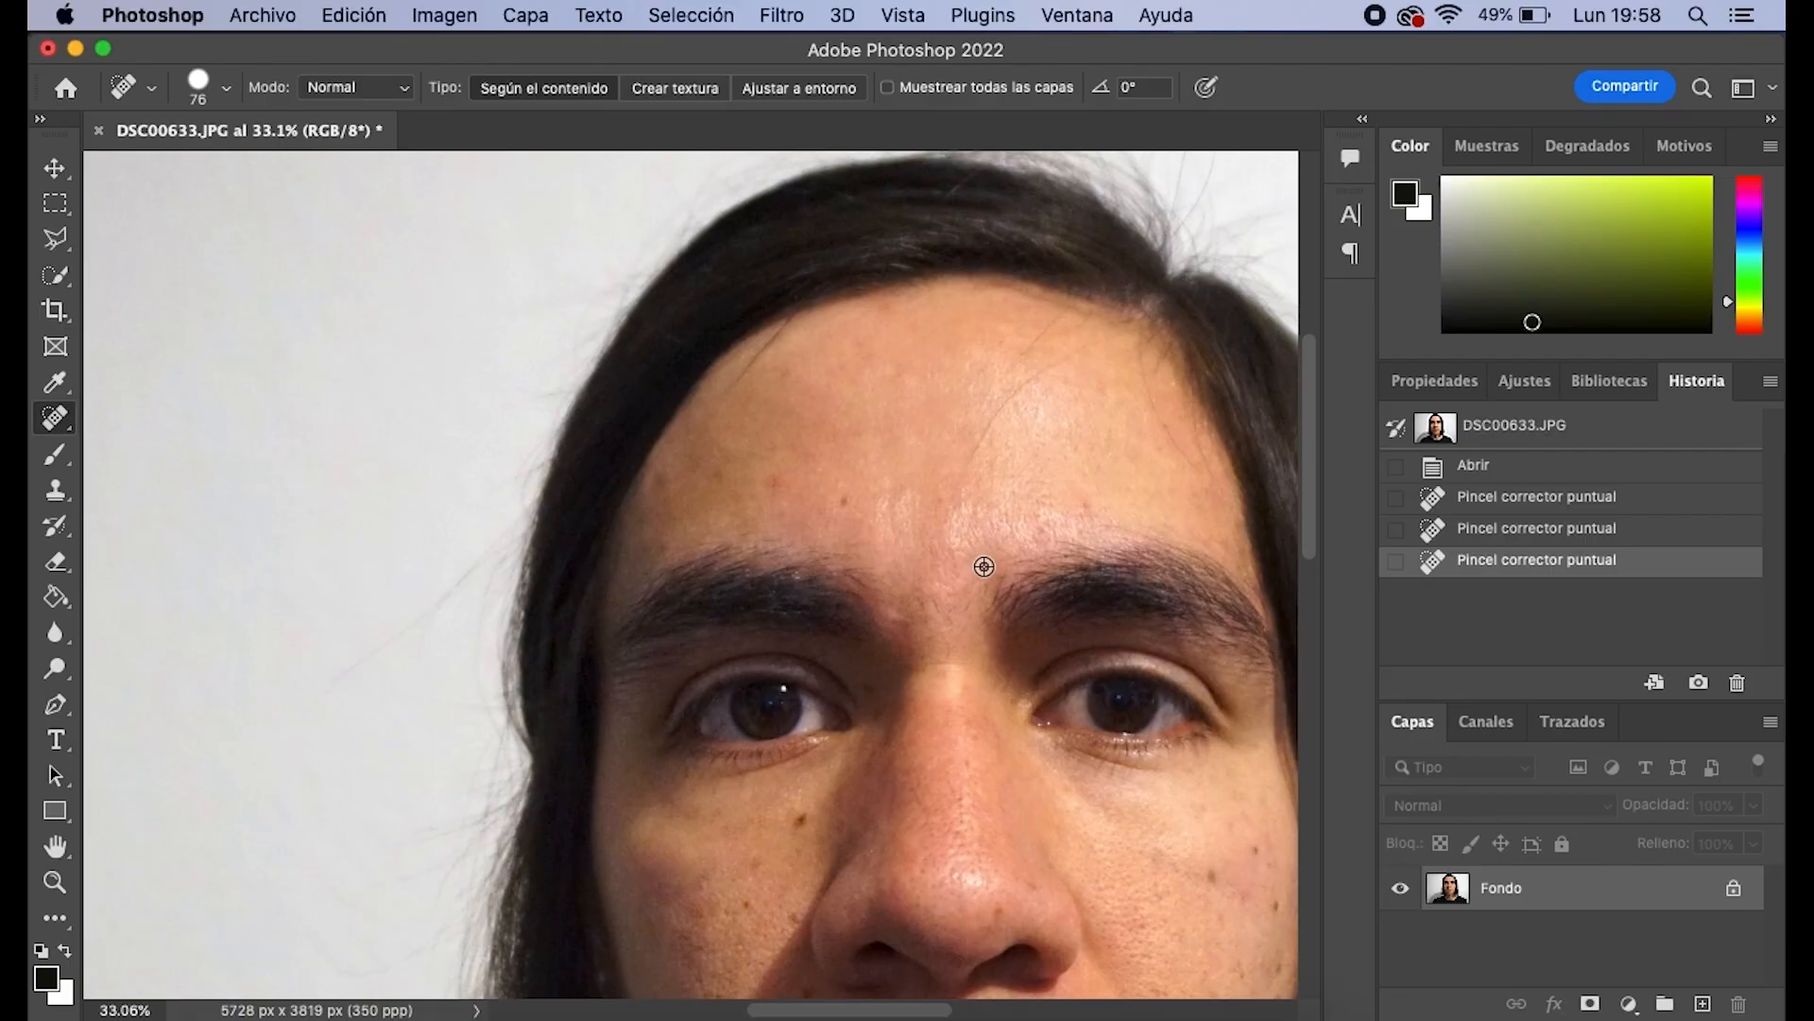
scroll(1053, 709, "down", 2)
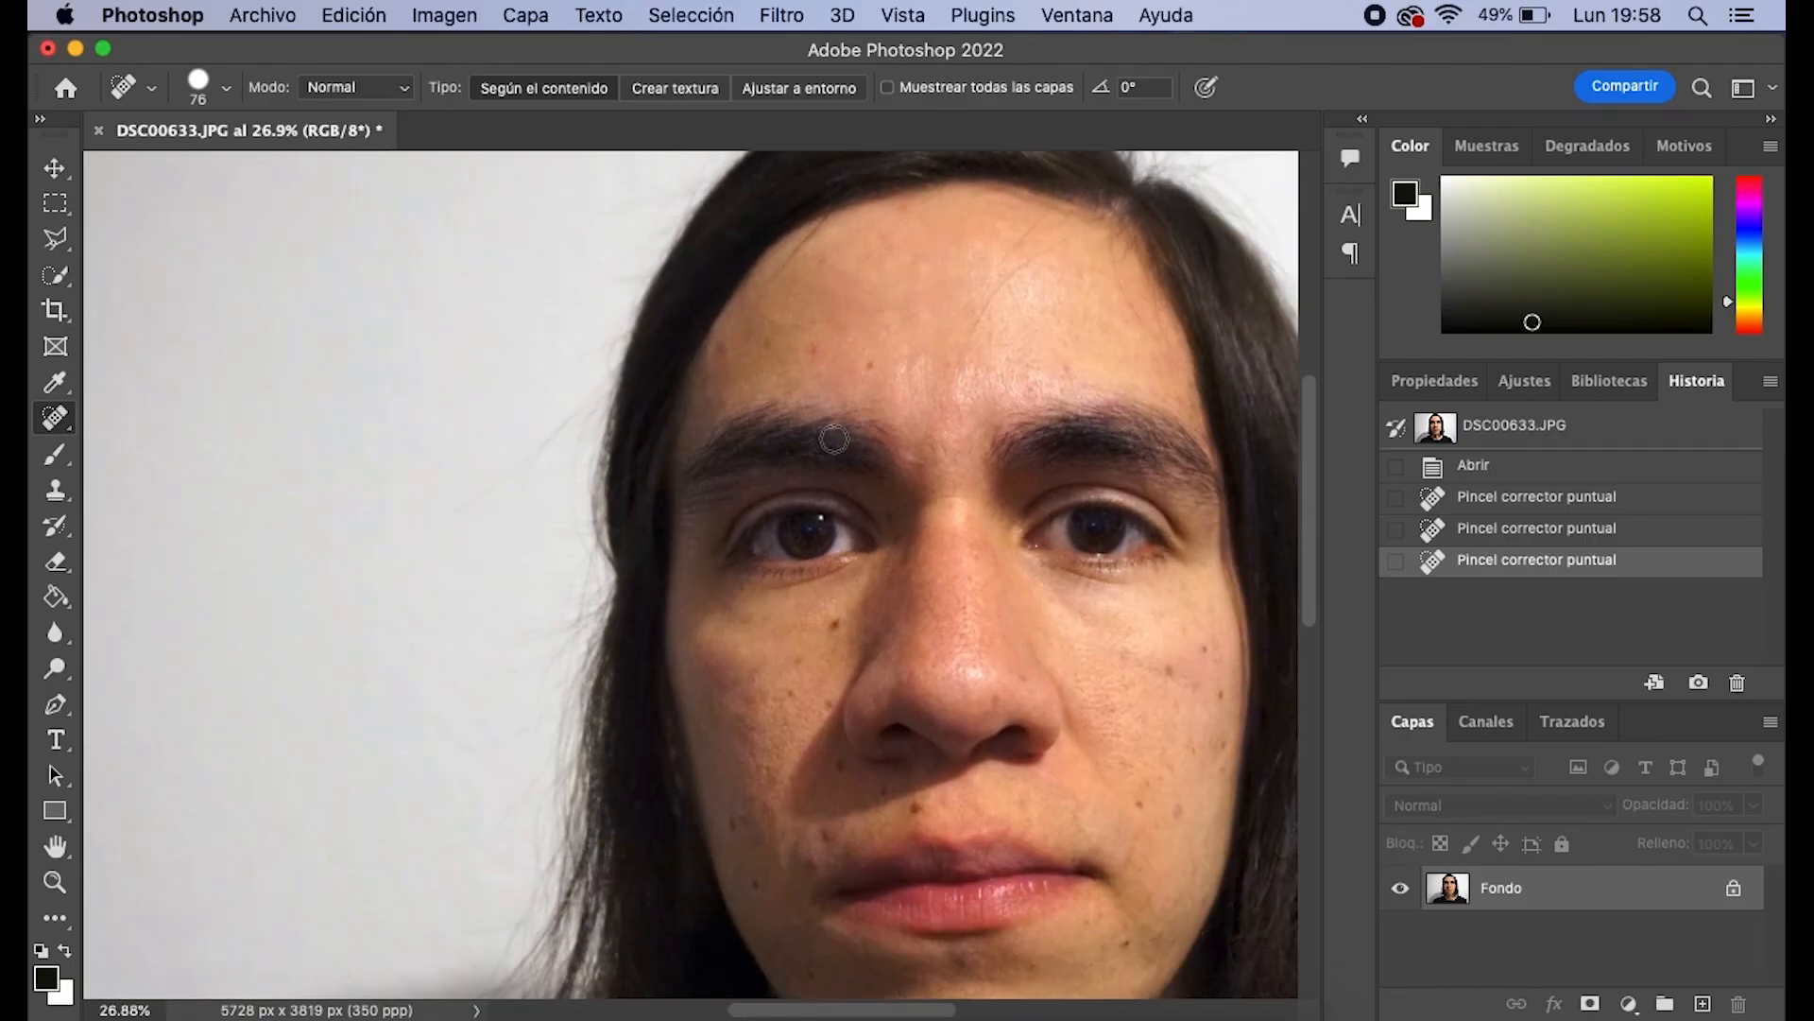
Heal the red spot on the forehead above the subject's right eyebrow
scroll(827, 352, "up", 3)
left_click_drag(823, 380, 806, 395)
scroll(1045, 478, "down", 5)
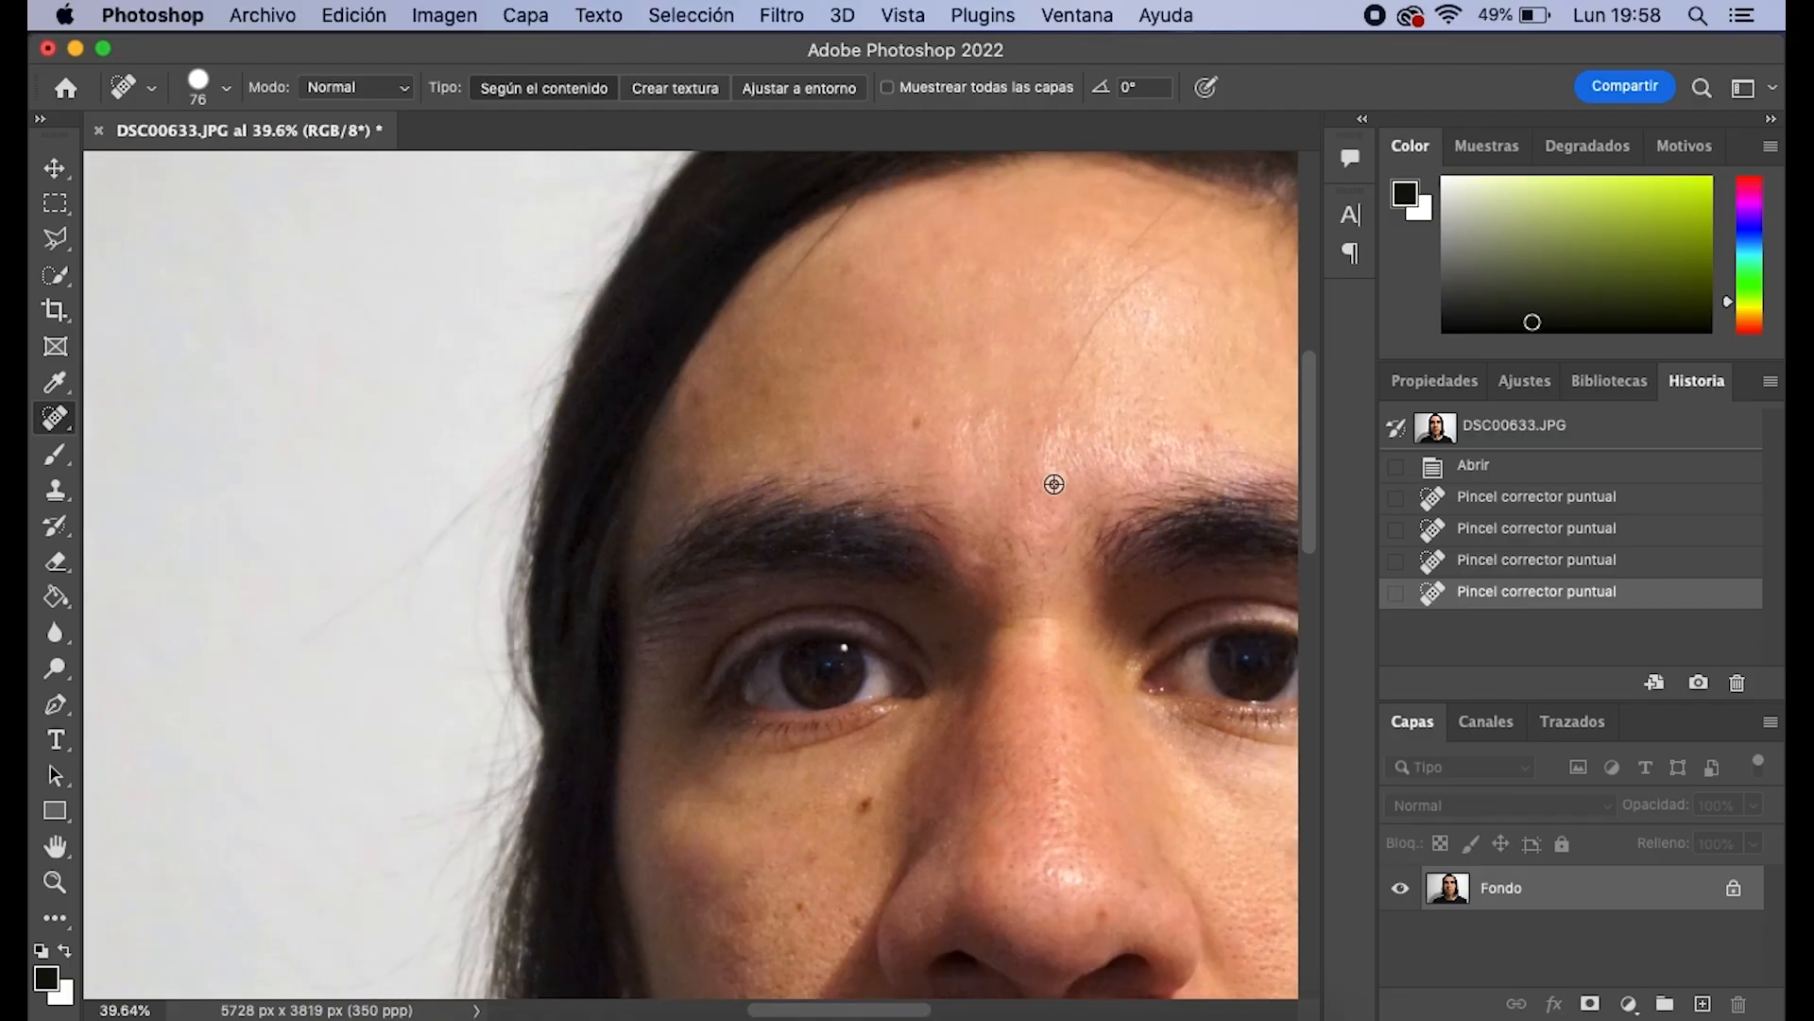
scroll(998, 938, "down", 1)
left_click_drag(904, 1014, 966, 1012)
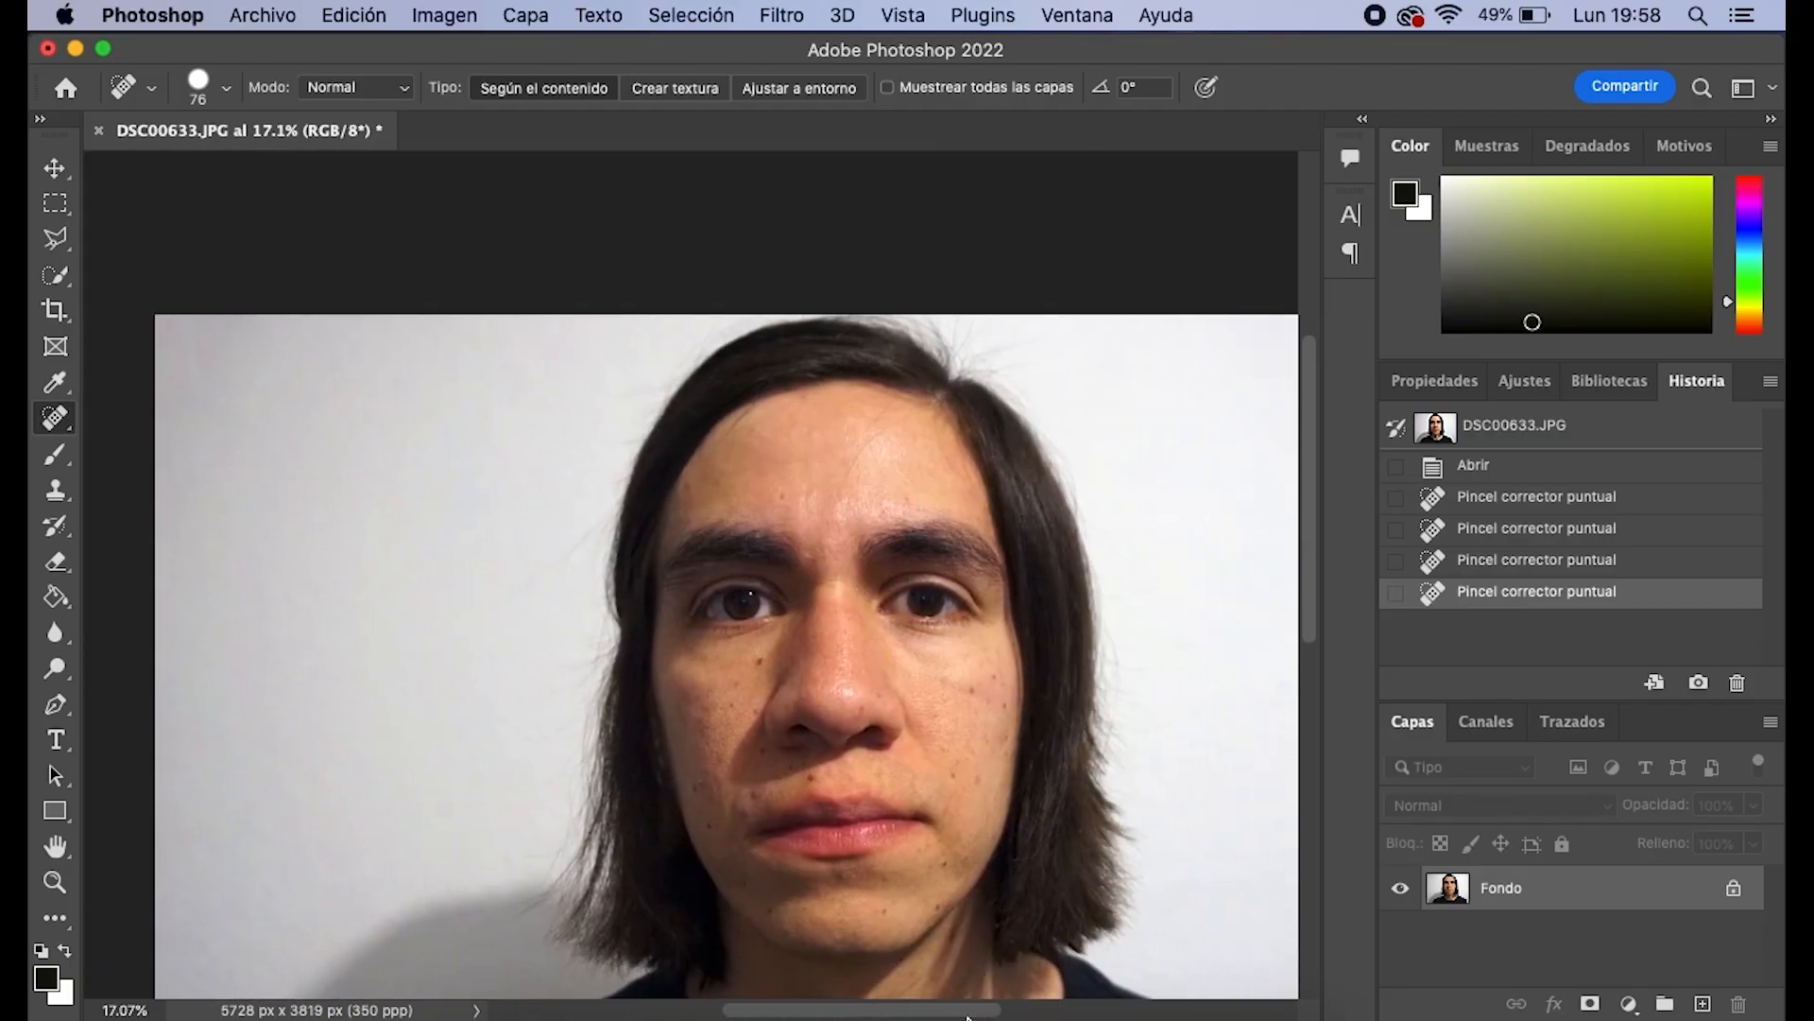
Heal the two blemishes above and beside the right corner of the subject's mouth
scroll(924, 667, "down", 2)
scroll(920, 569, "up", 3)
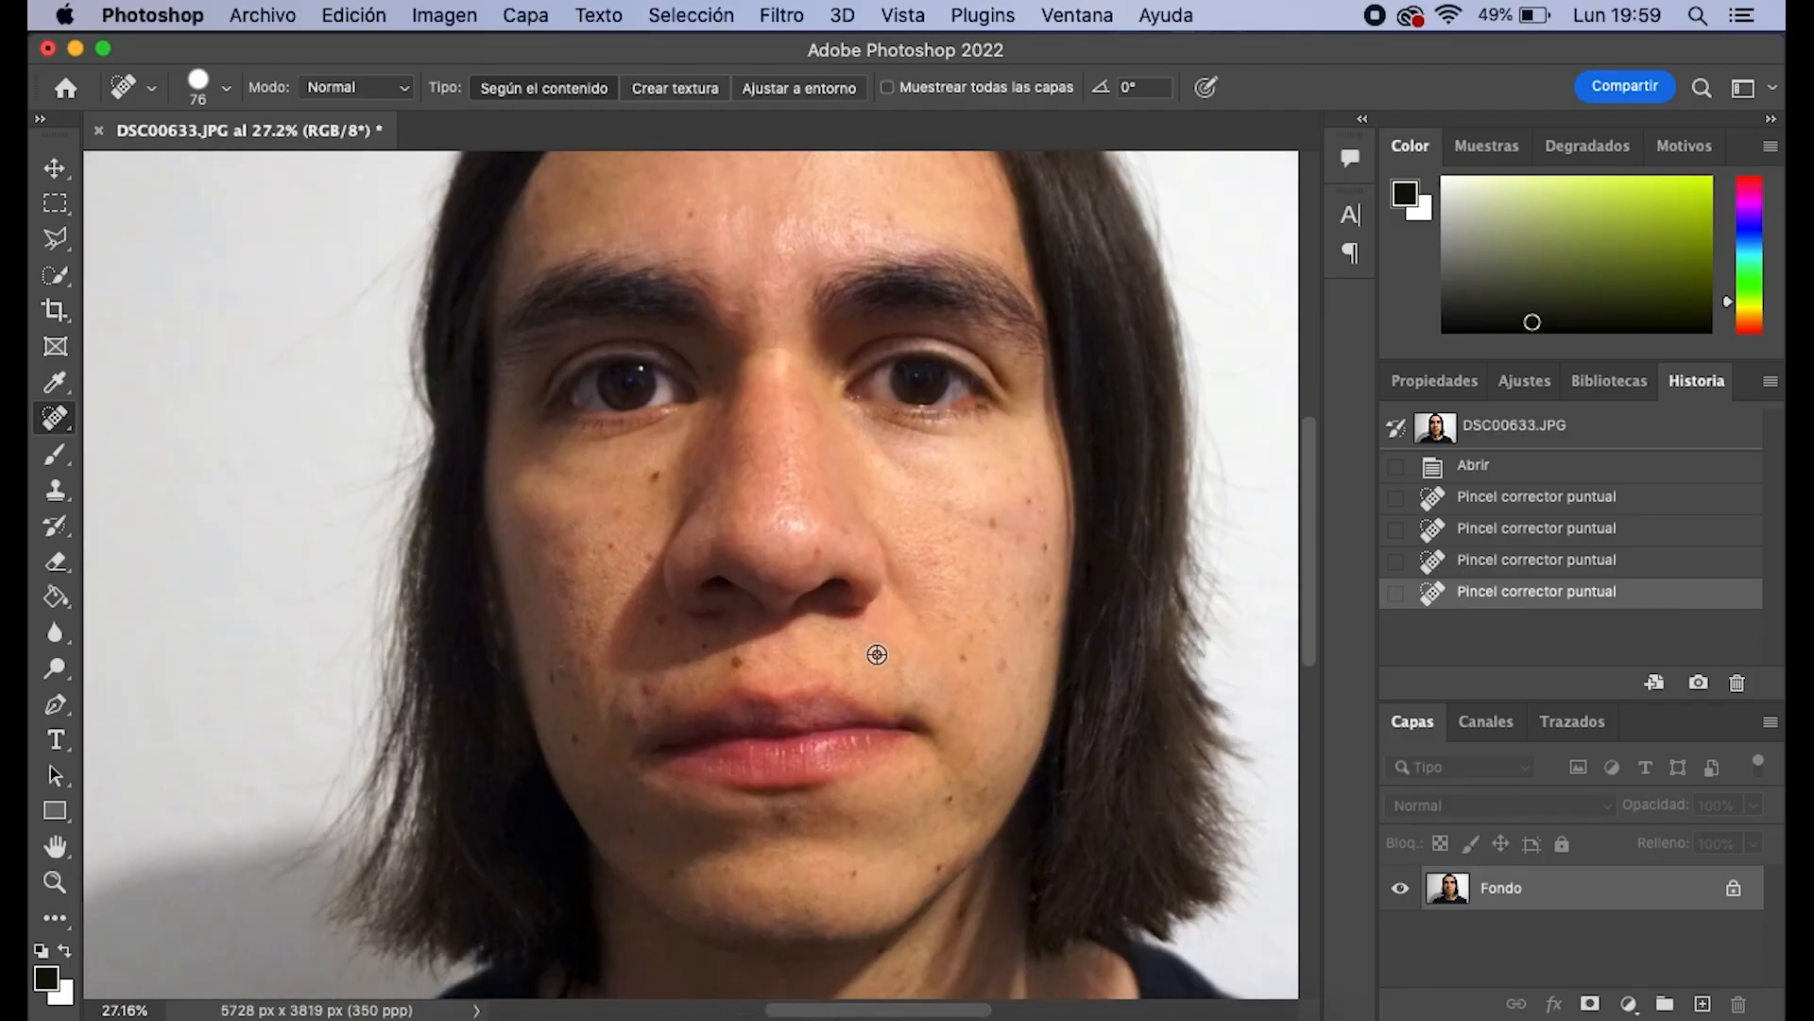
scroll(856, 628, "up", 1)
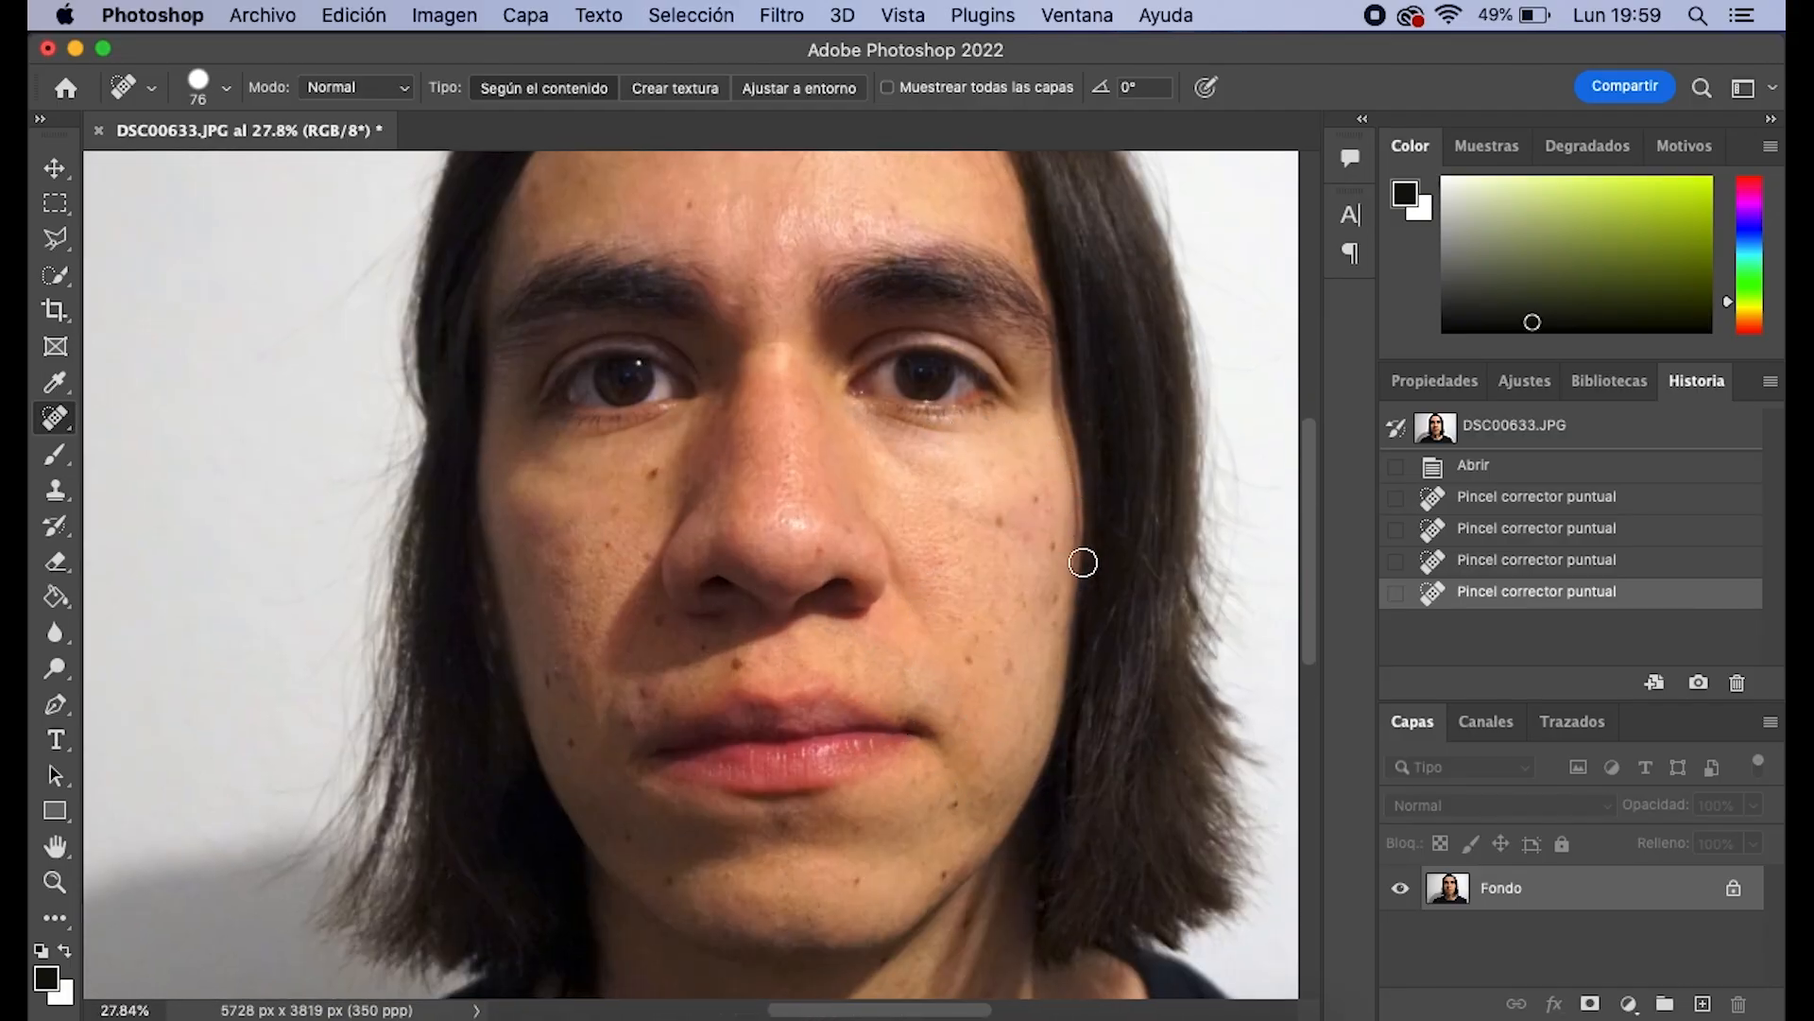
scroll(638, 707, "down", 1)
scroll(632, 780, "up", 3)
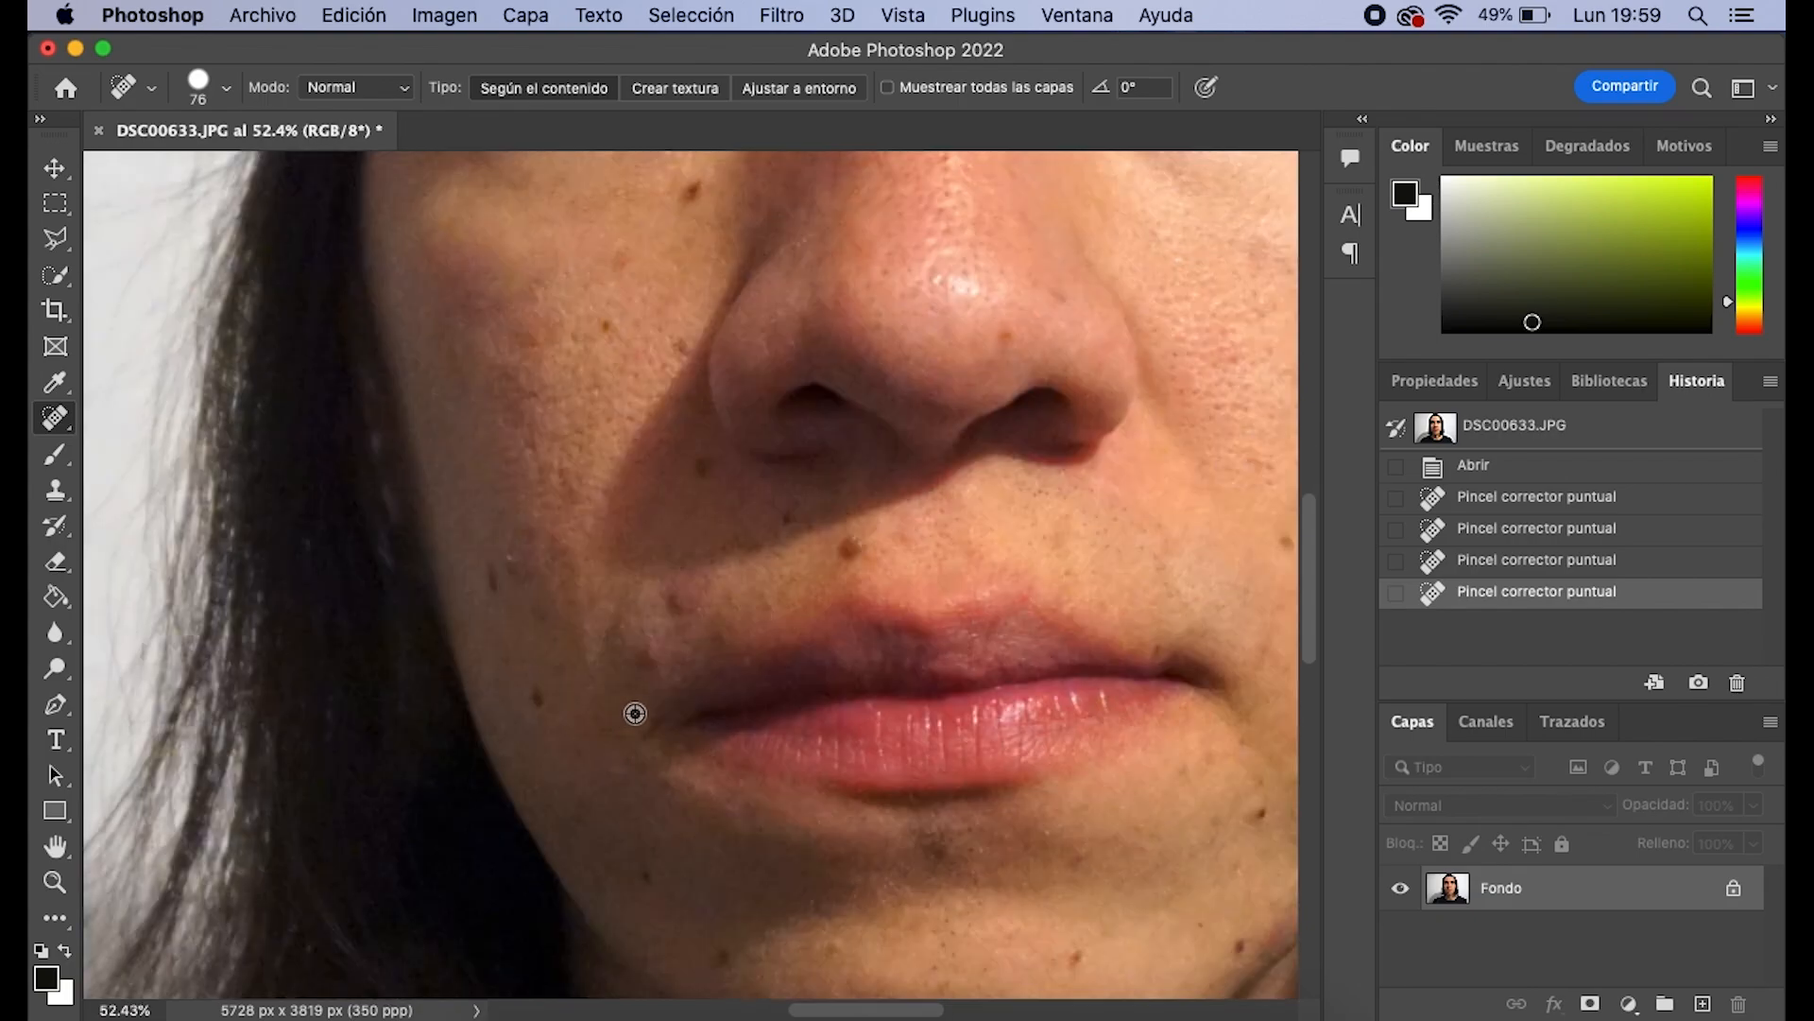
left_click(685, 600)
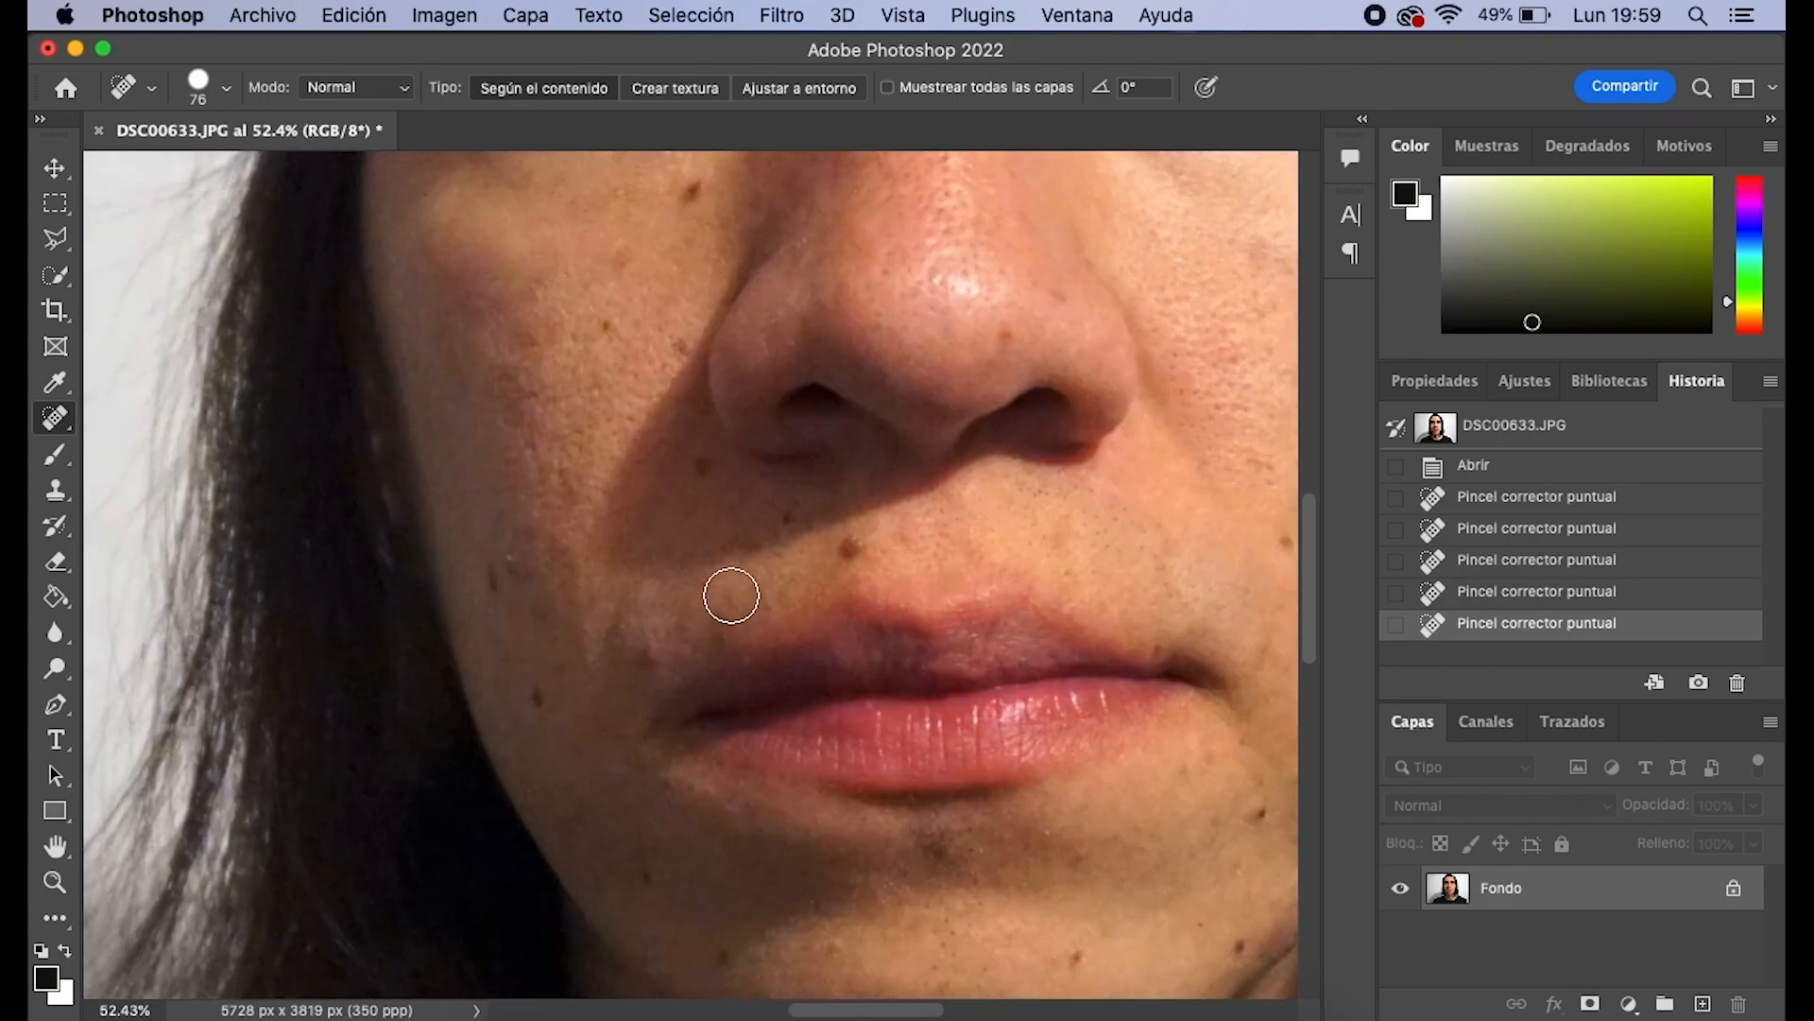
left_click(638, 658)
scroll(1056, 619, "down", 2)
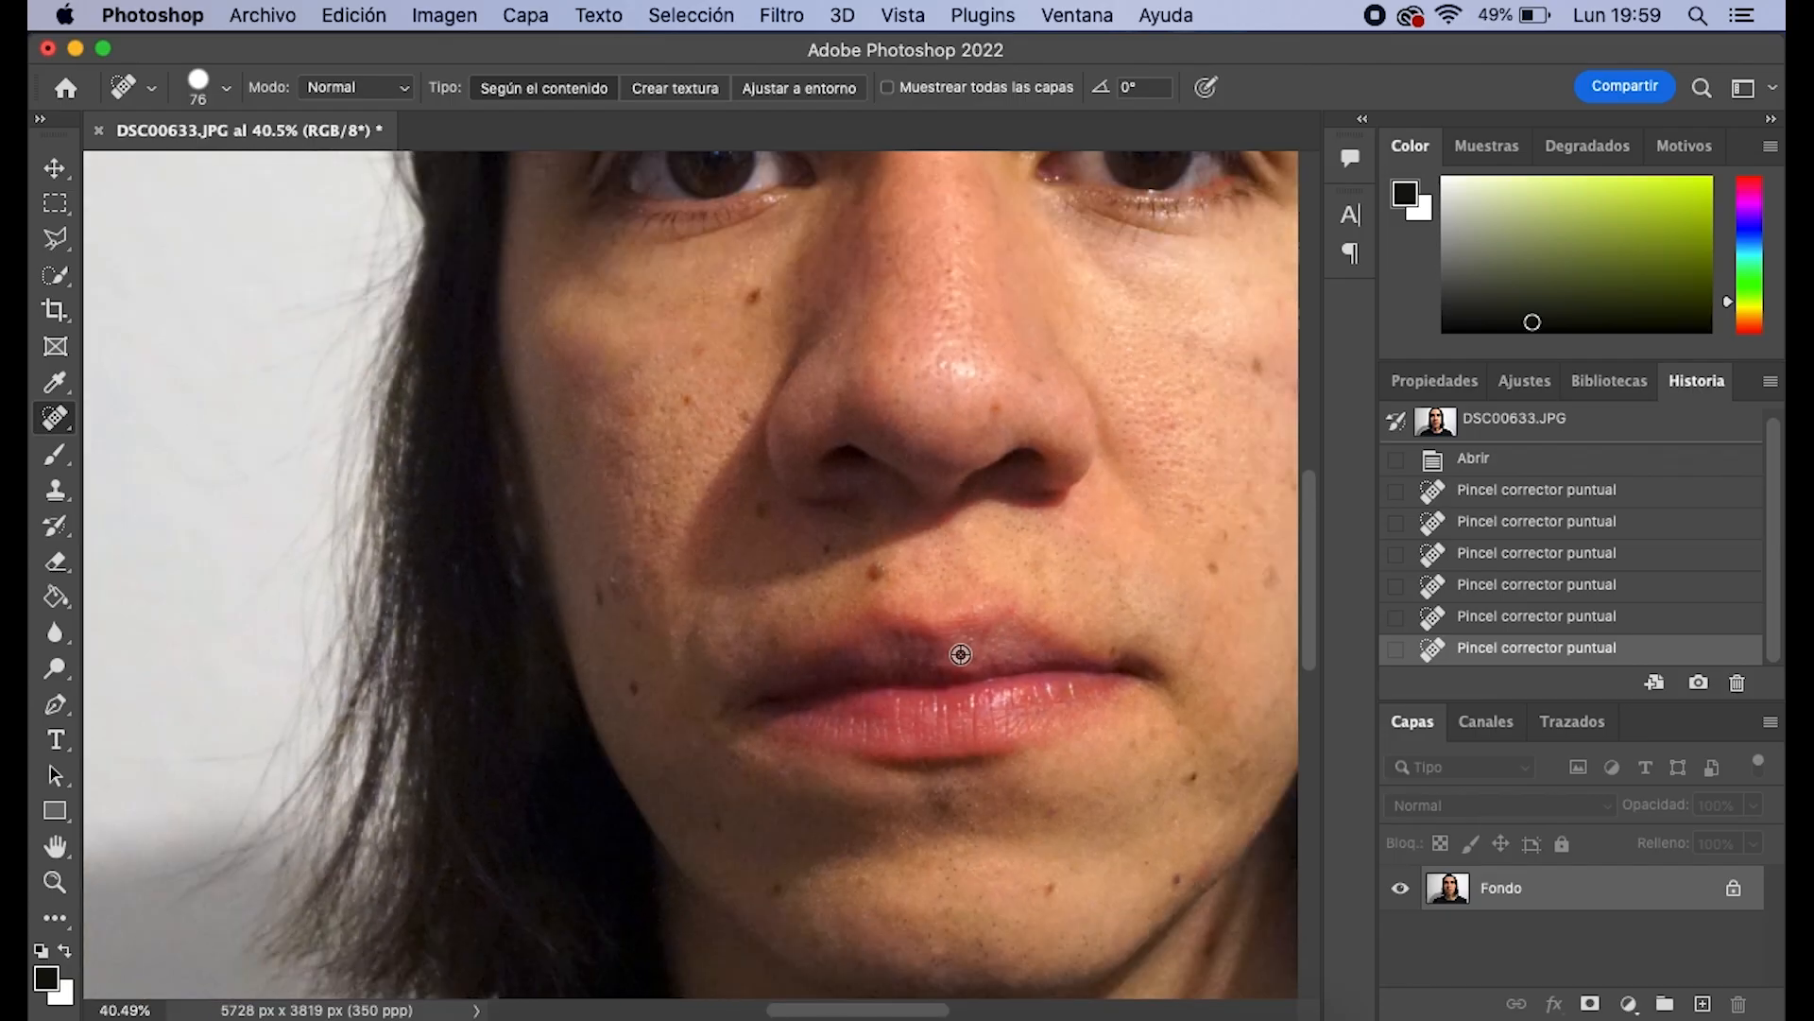
left_click_drag(815, 1011, 889, 1011)
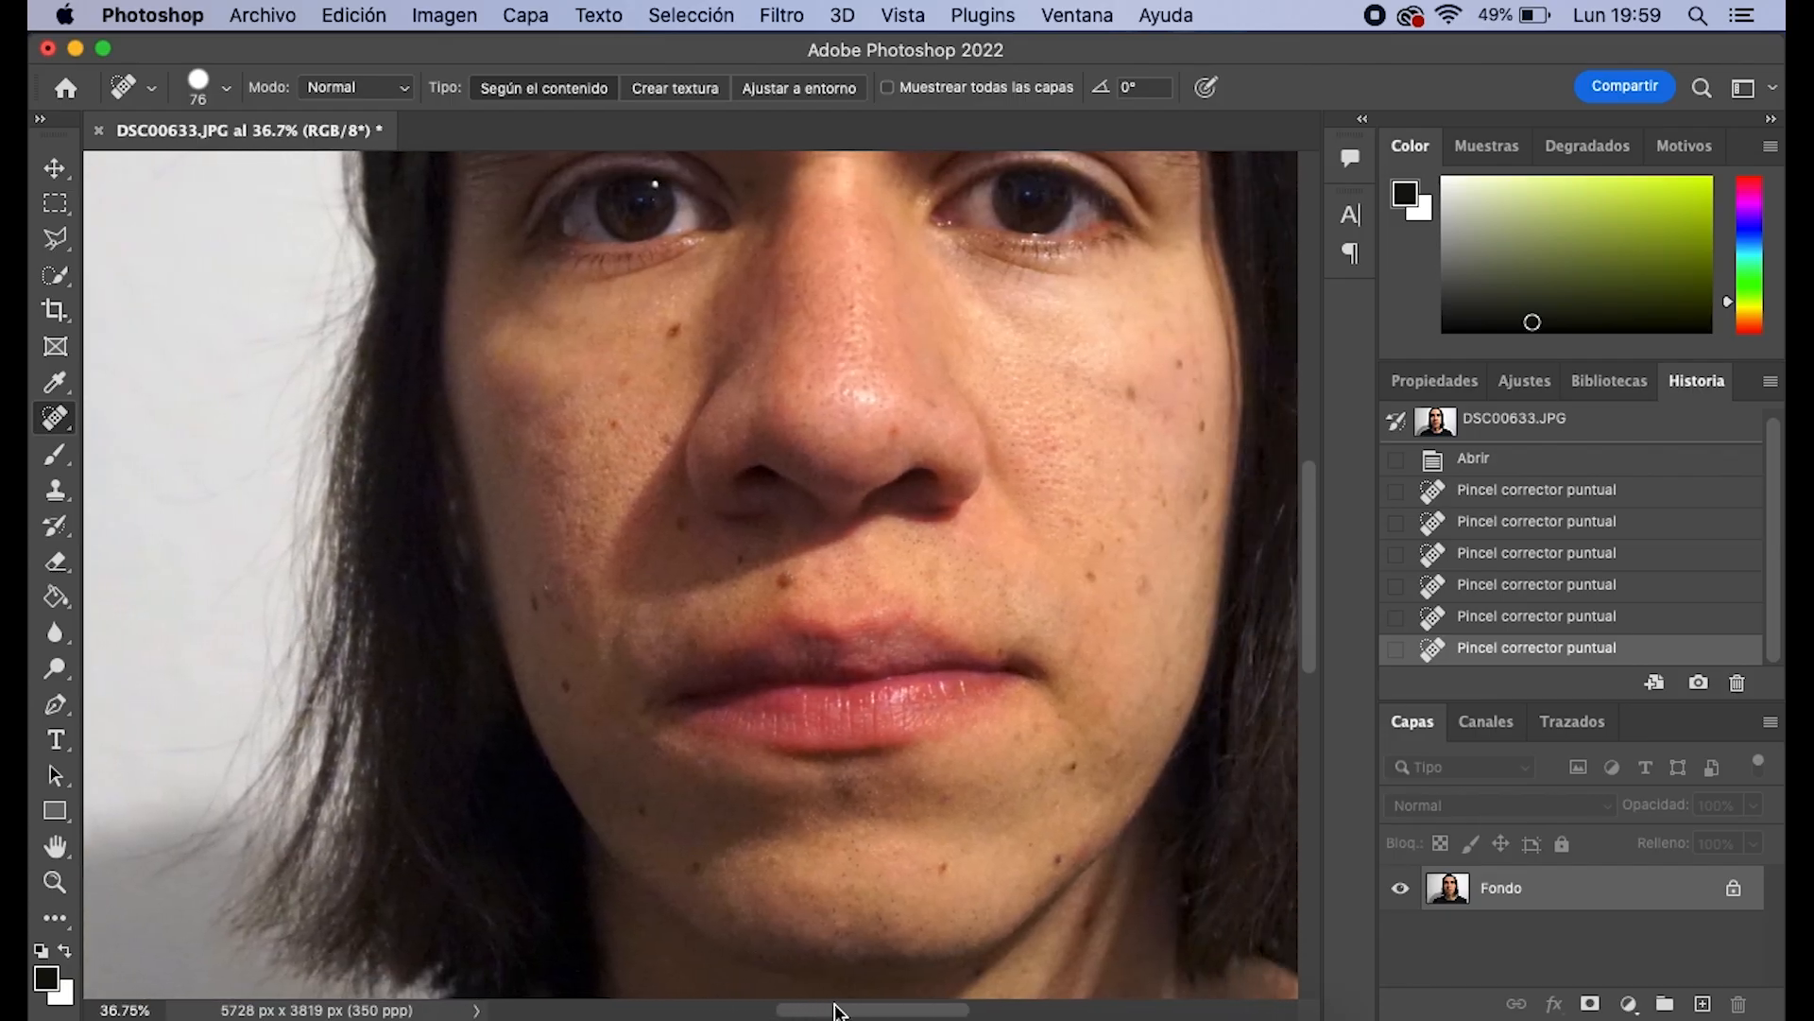
scroll(943, 648, "down", 4)
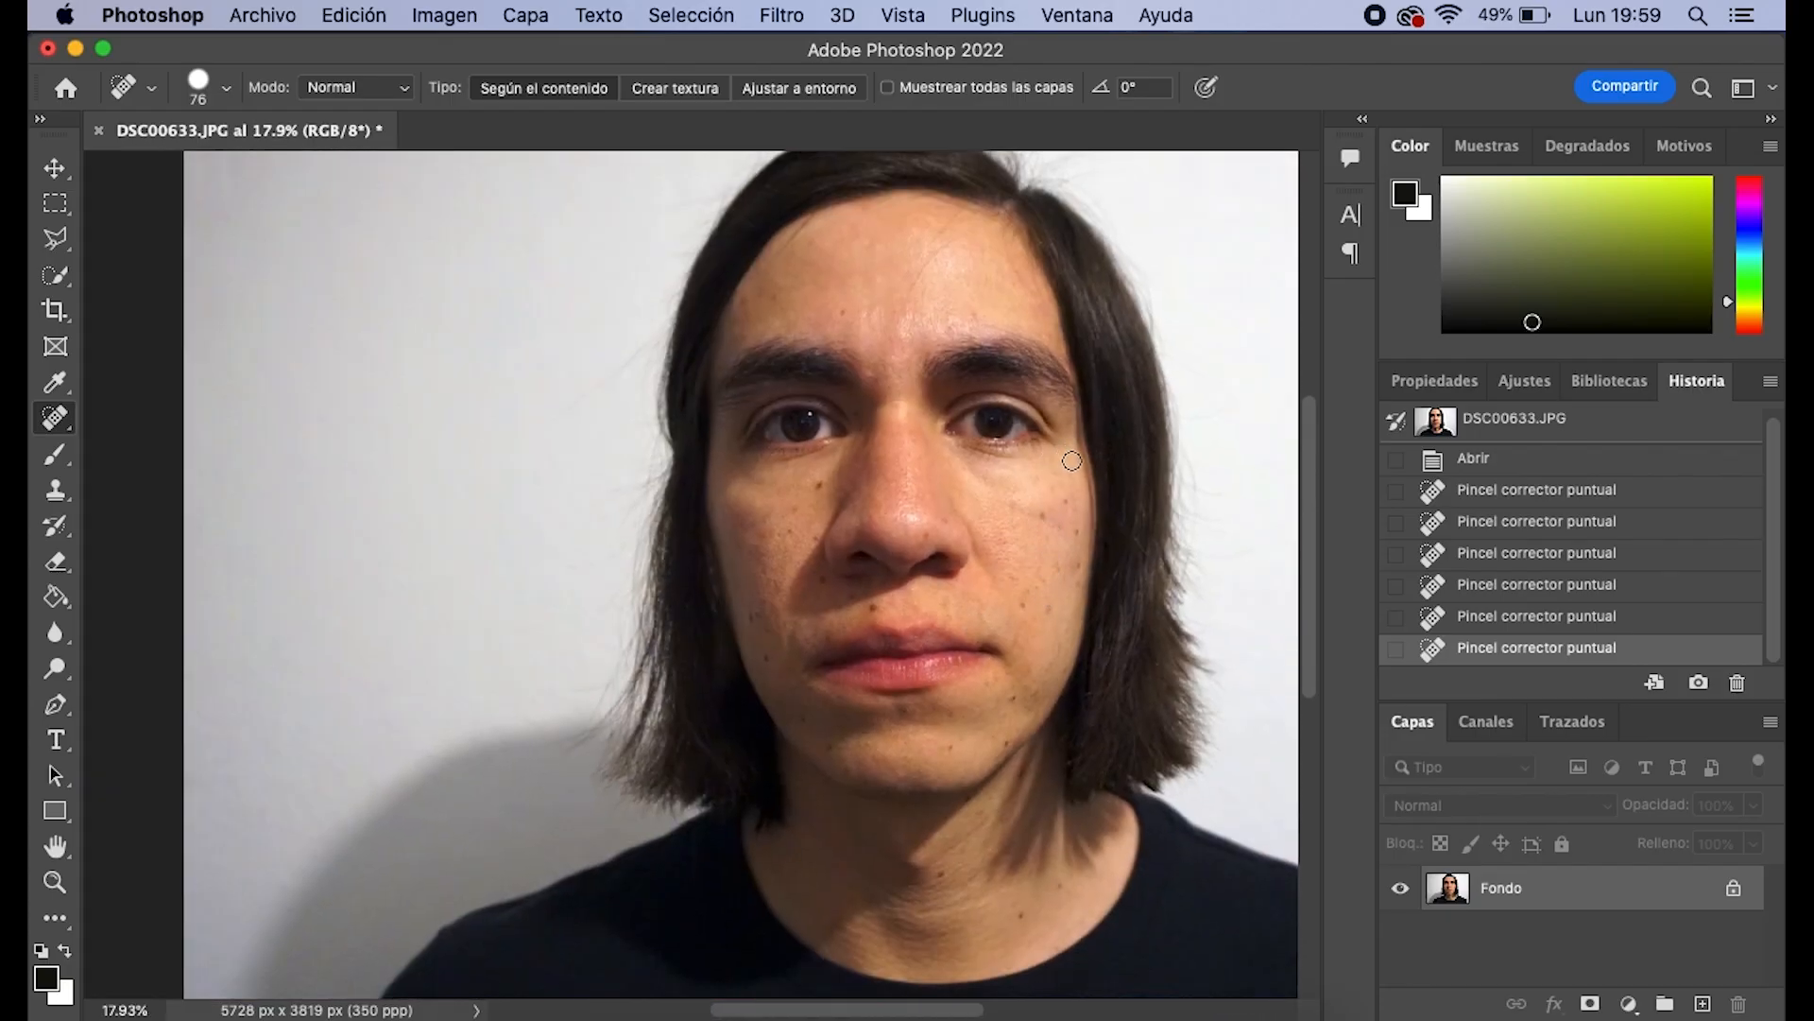
Heal the skin on the lower forehead just above the inner end of the subject's right eyebrow
scroll(1134, 572, "up", 2)
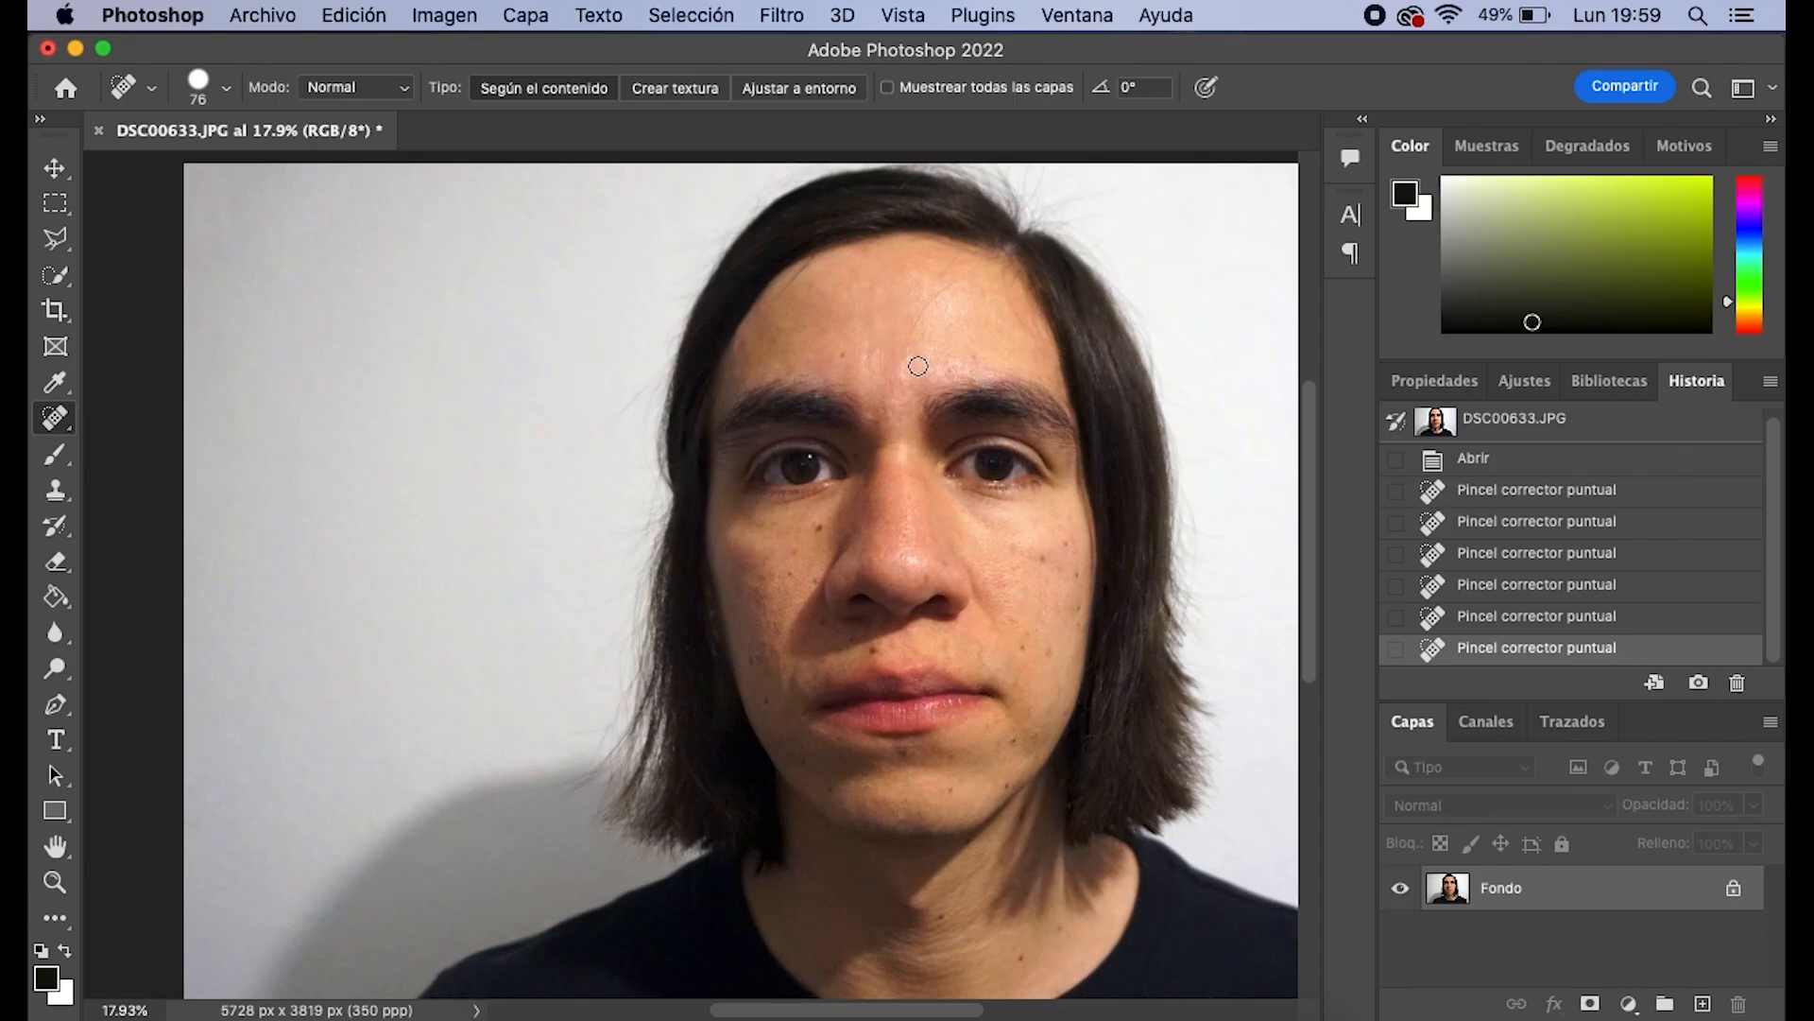
scroll(836, 357, "up", 4)
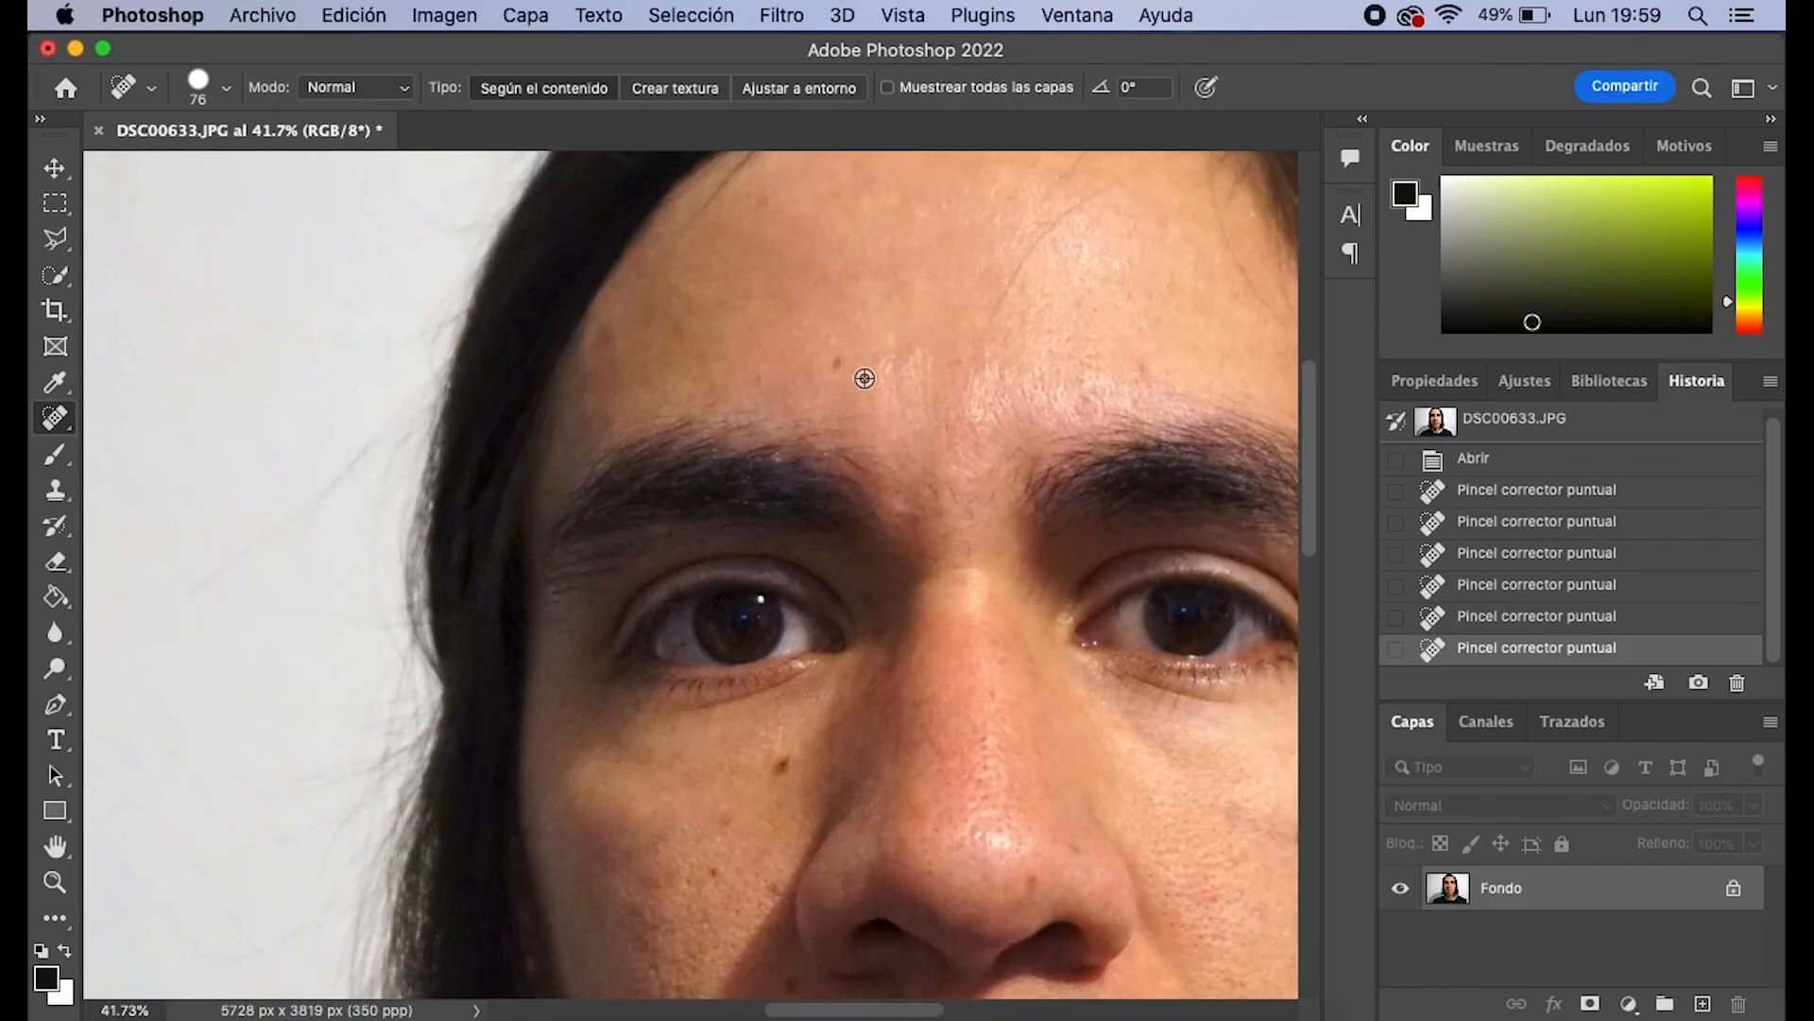
mouse_move(903, 402)
left_mouse_down()
mouse_move(897, 360)
mouse_move(909, 421)
left_mouse_up()
scroll(1000, 425, "down", 4)
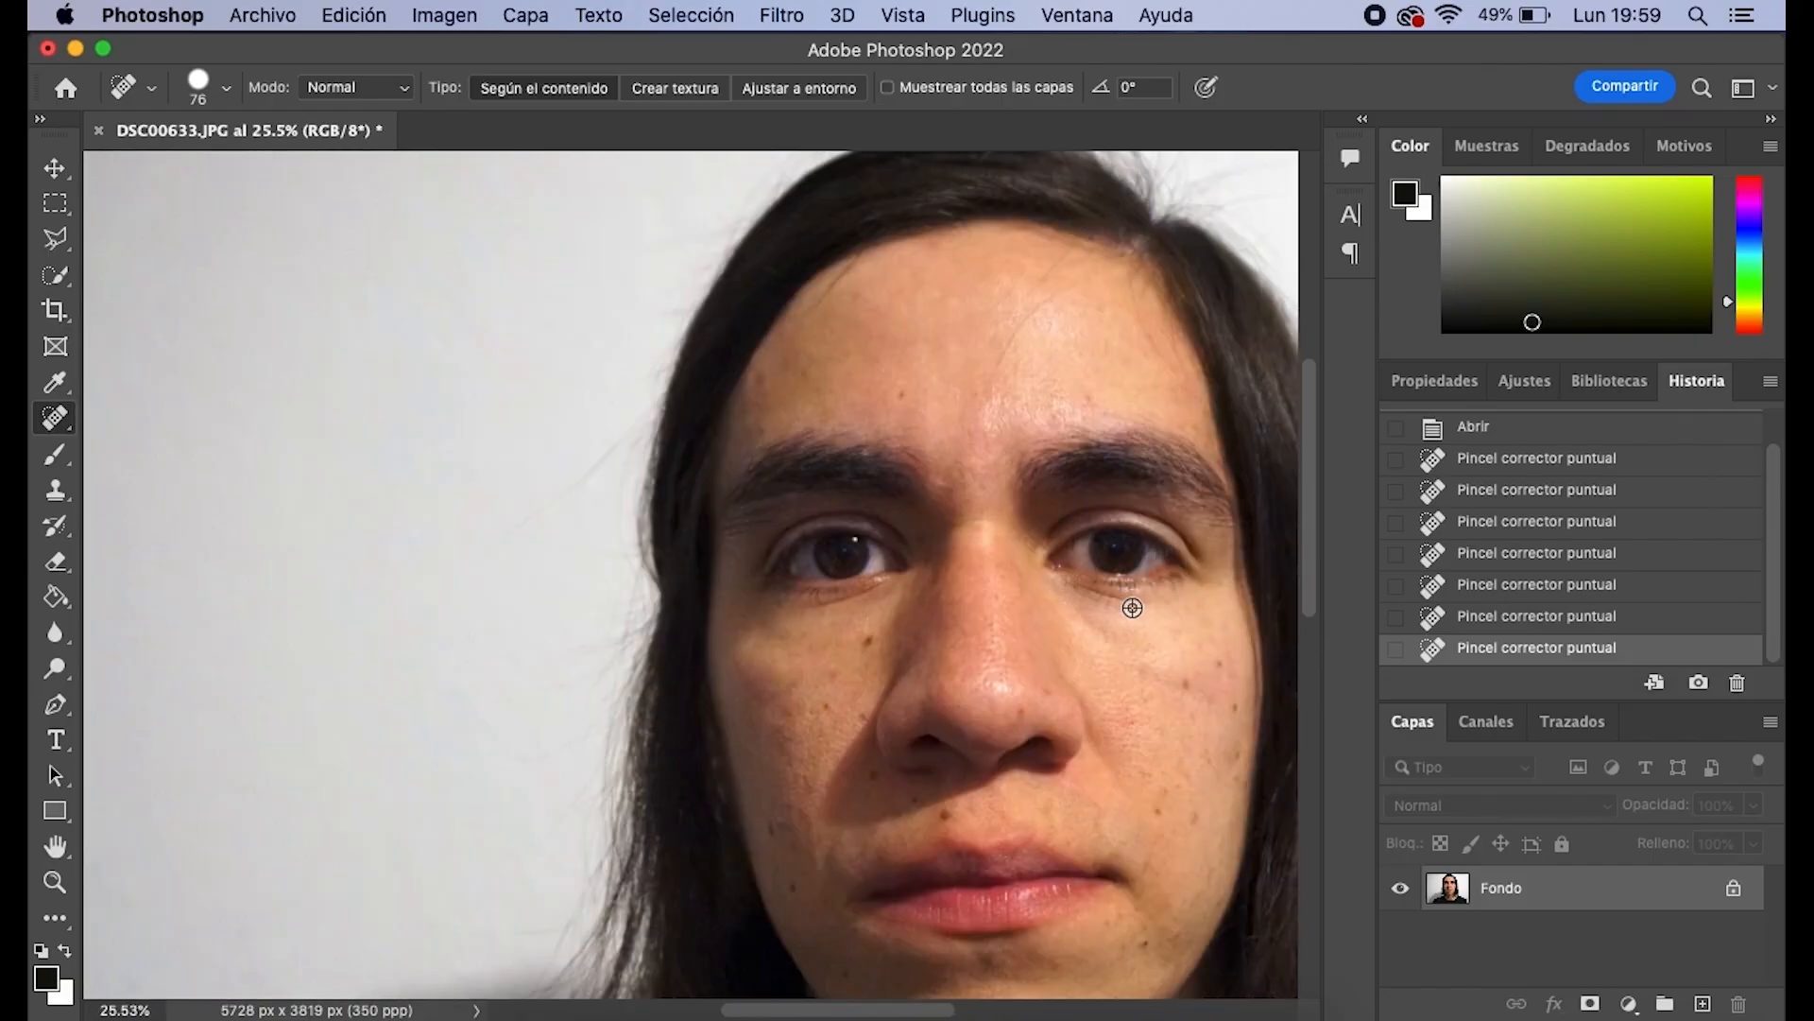
Examine the retouched skin on the face and neck, and the portrait as a whole
left_click_drag(872, 1011, 949, 1011)
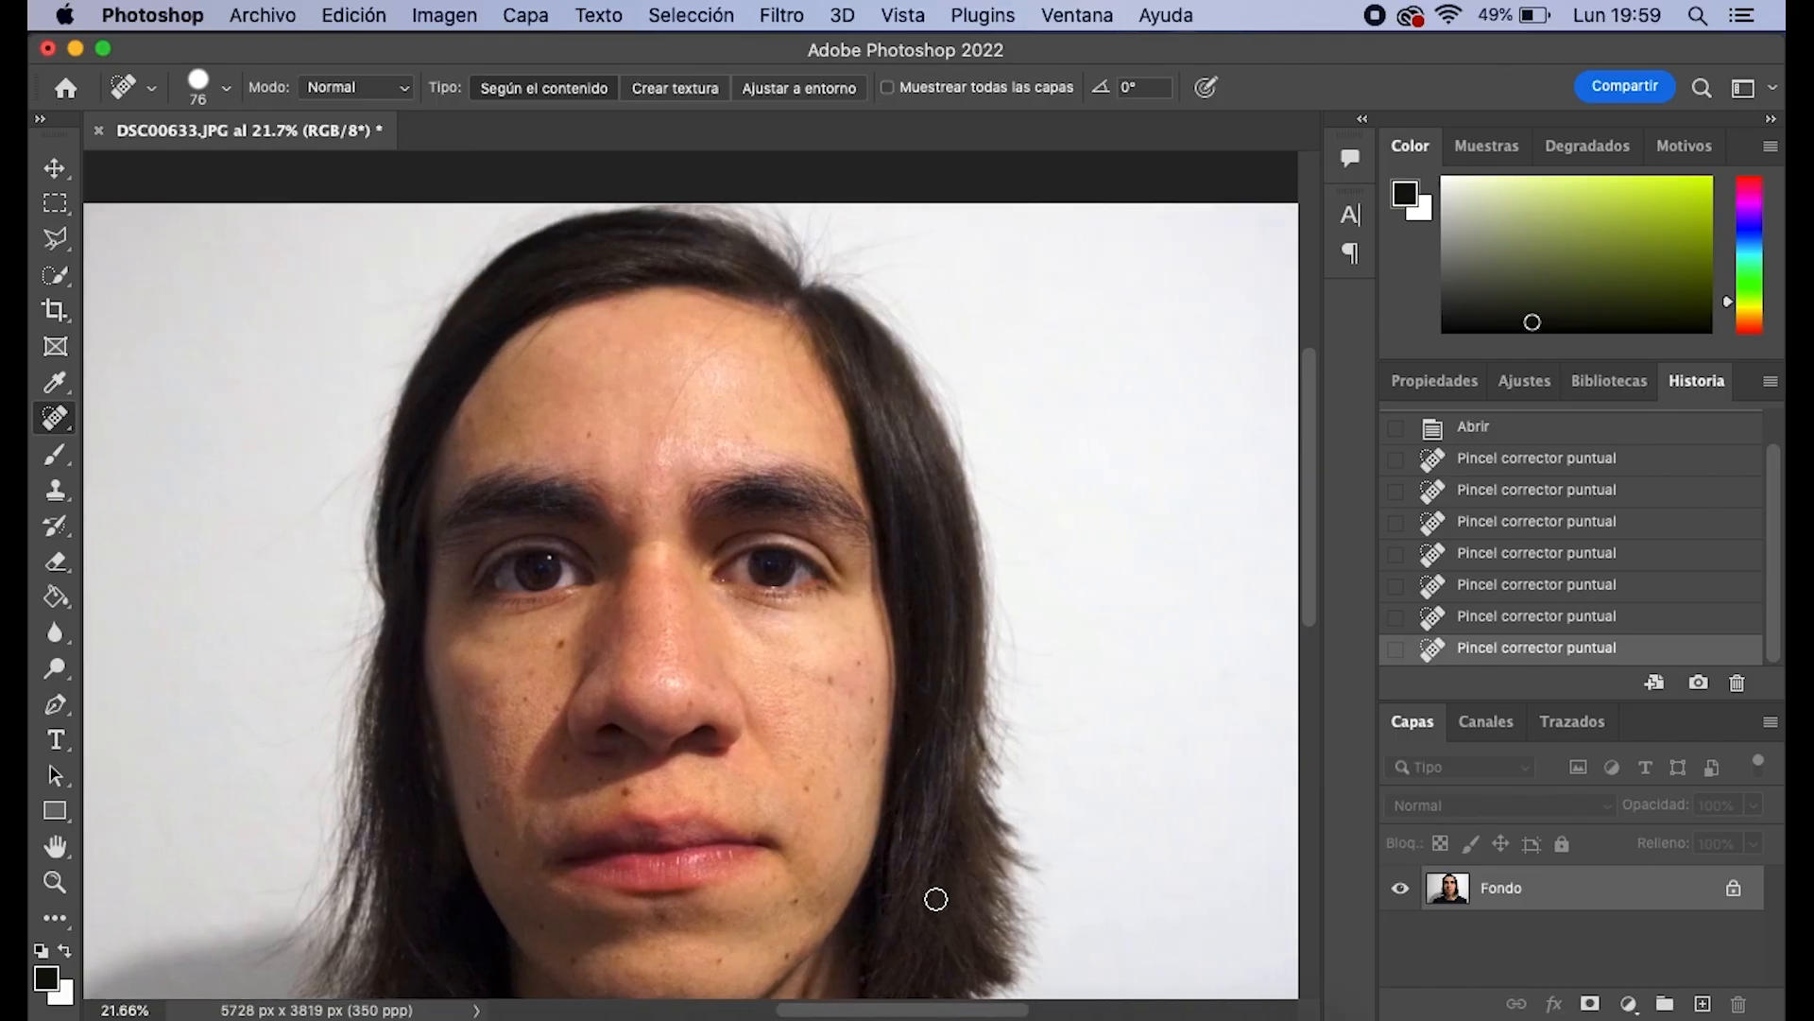
scroll(723, 619, "down", 6)
scroll(668, 733, "up", 4)
scroll(669, 756, "up", 3)
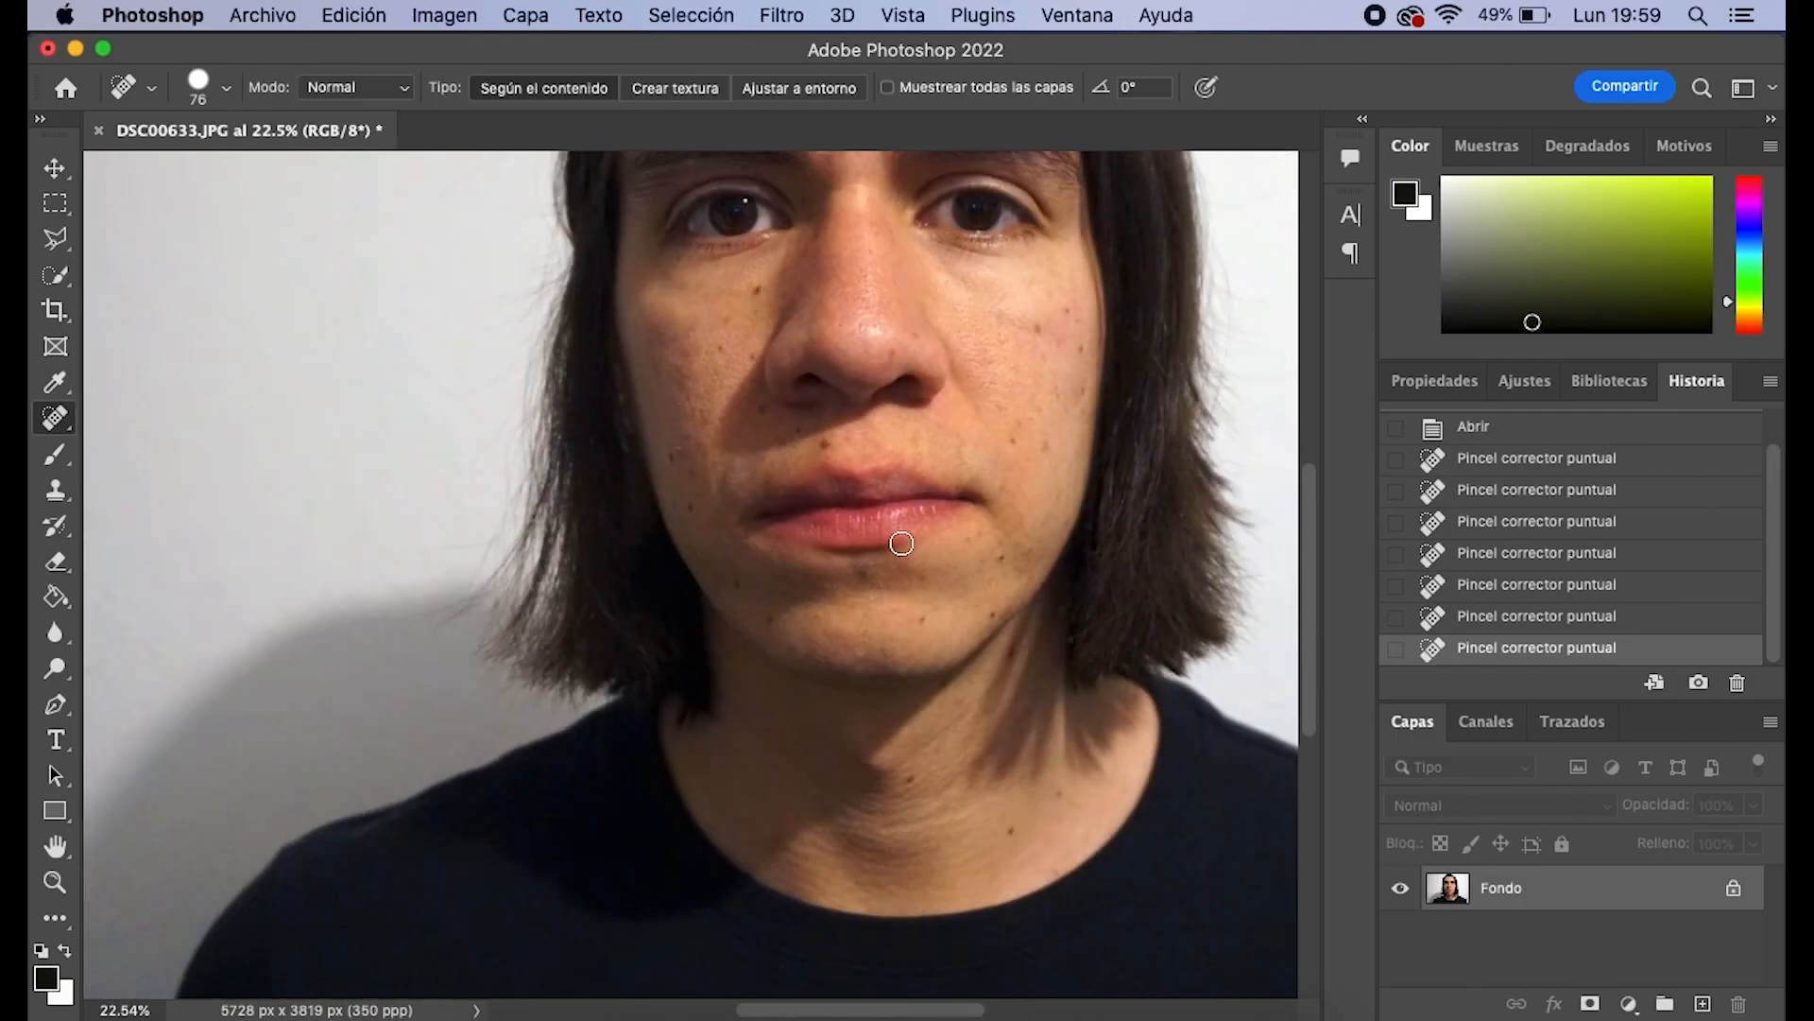
scroll(951, 591, "up", 3)
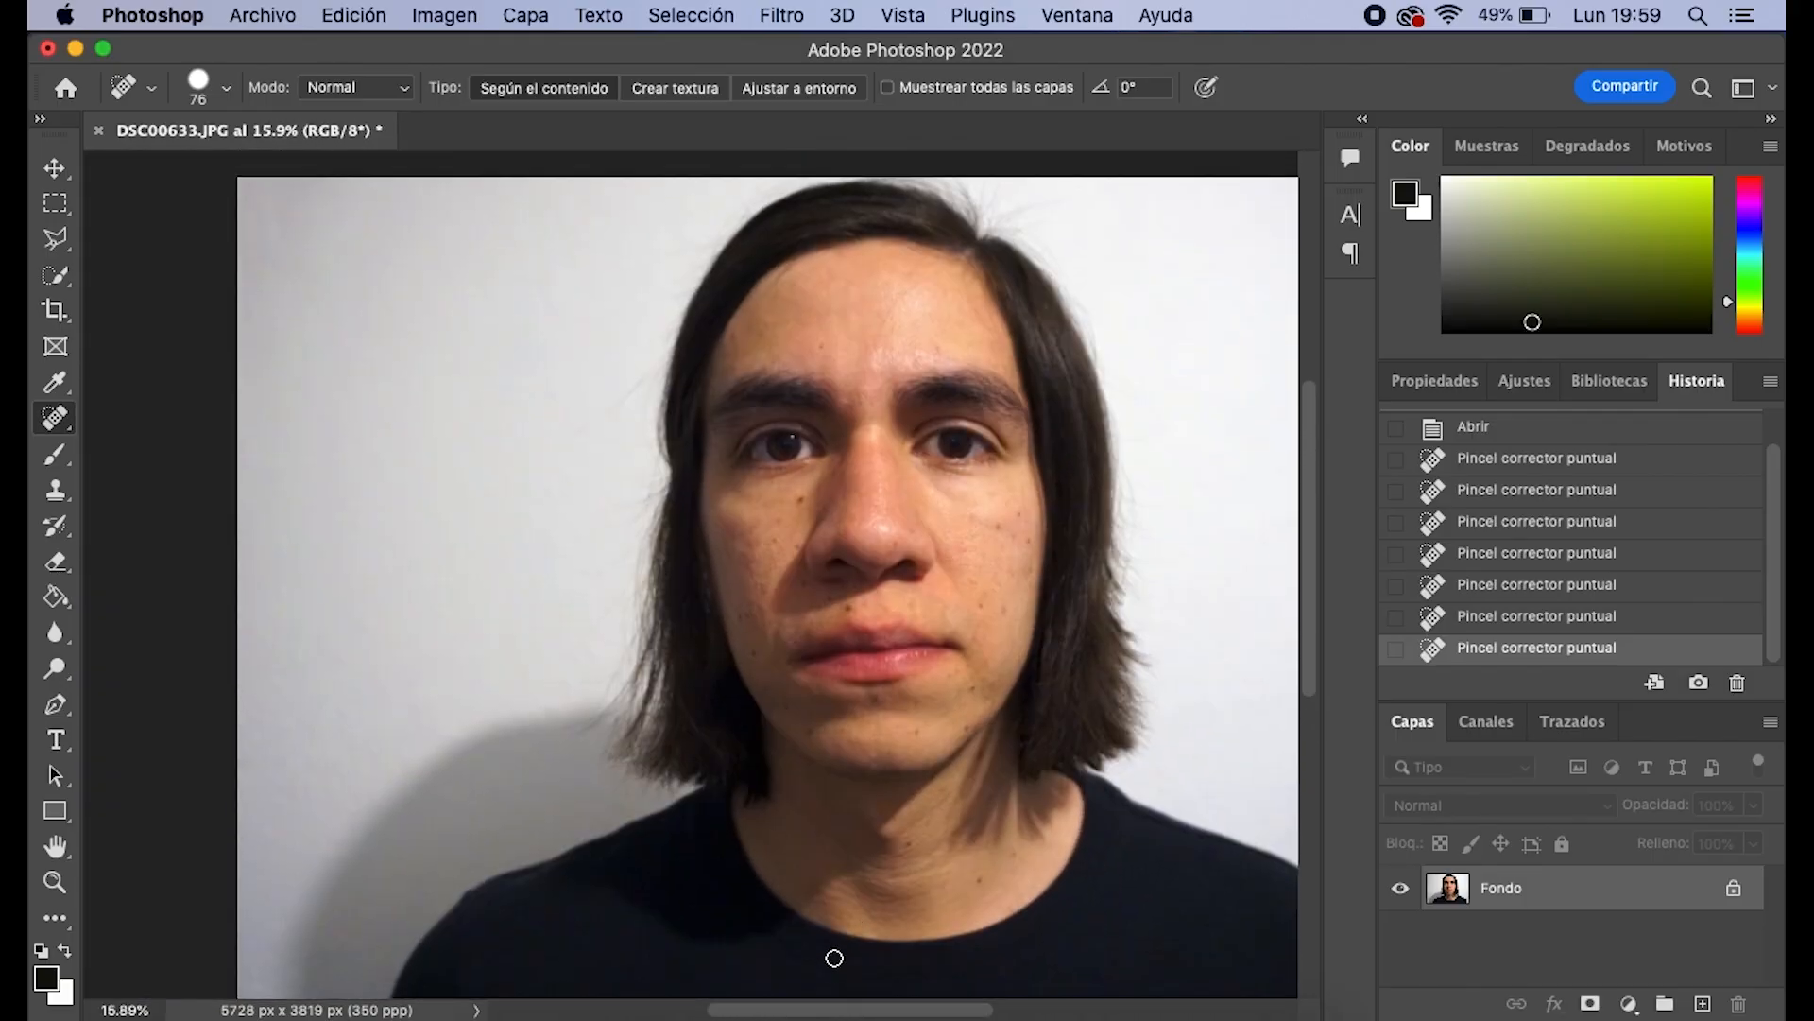
left_click_drag(840, 1011, 869, 1011)
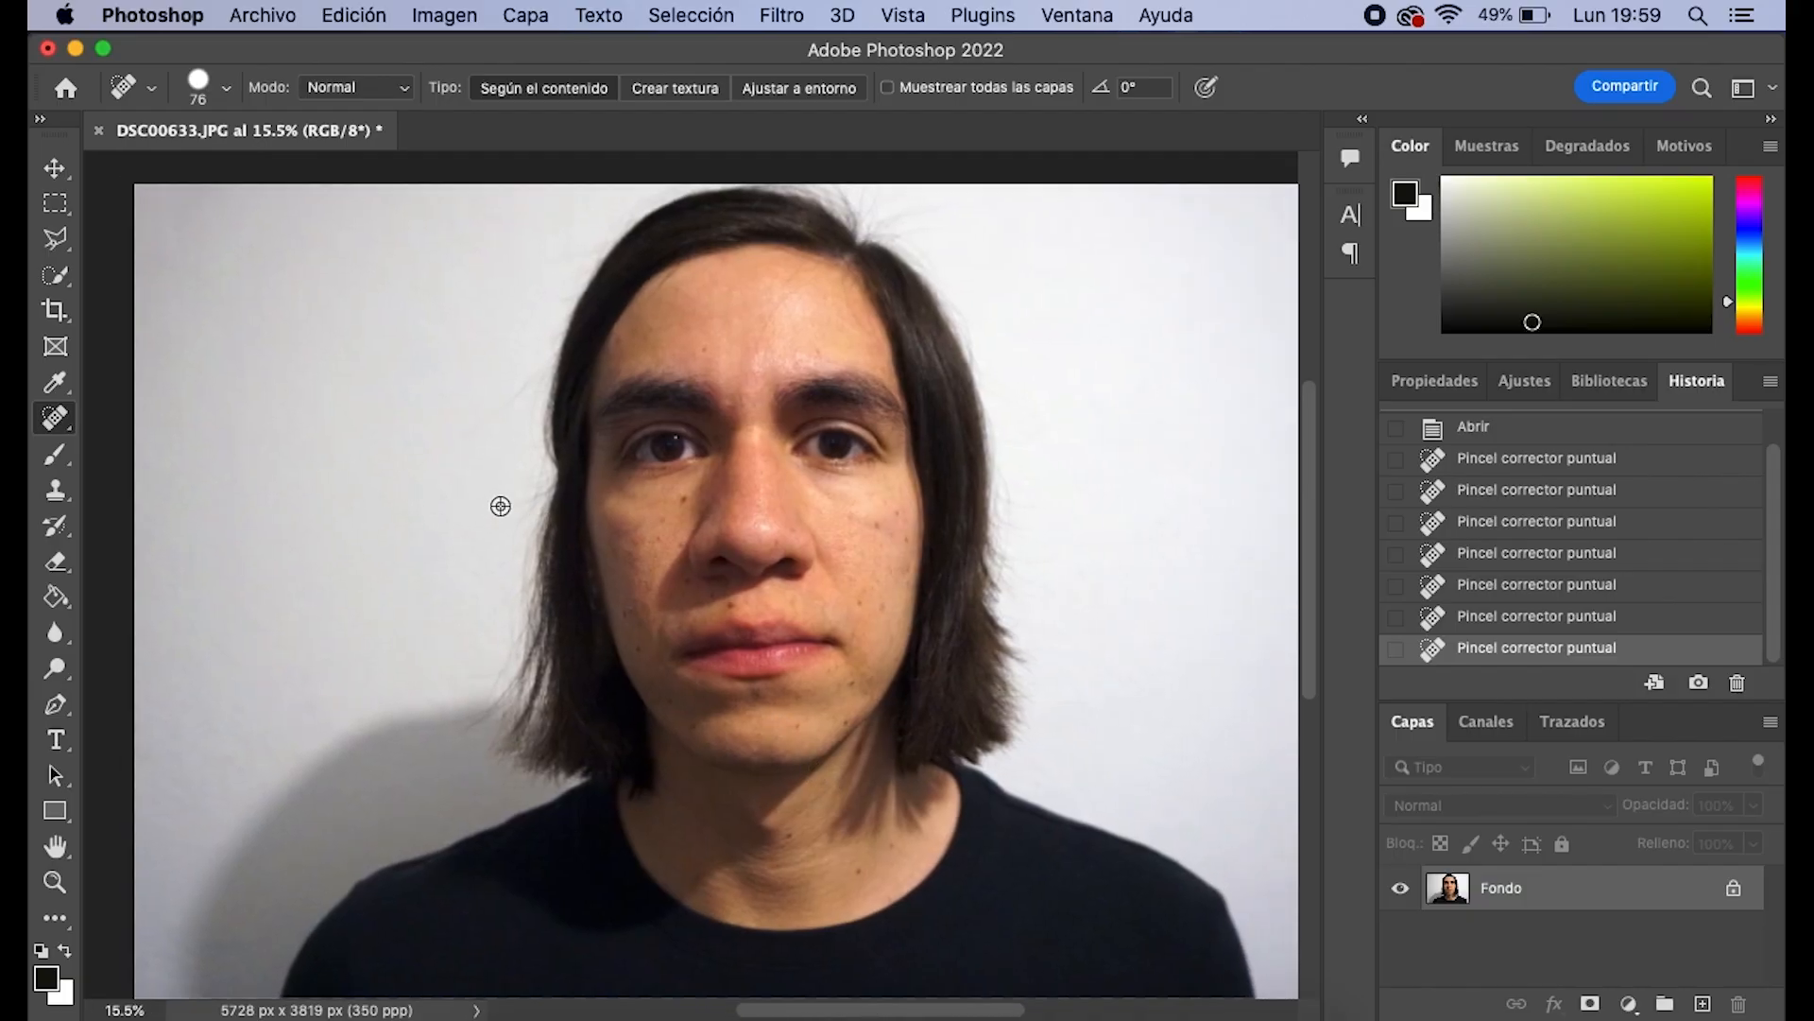
scroll(496, 509, "down", 3)
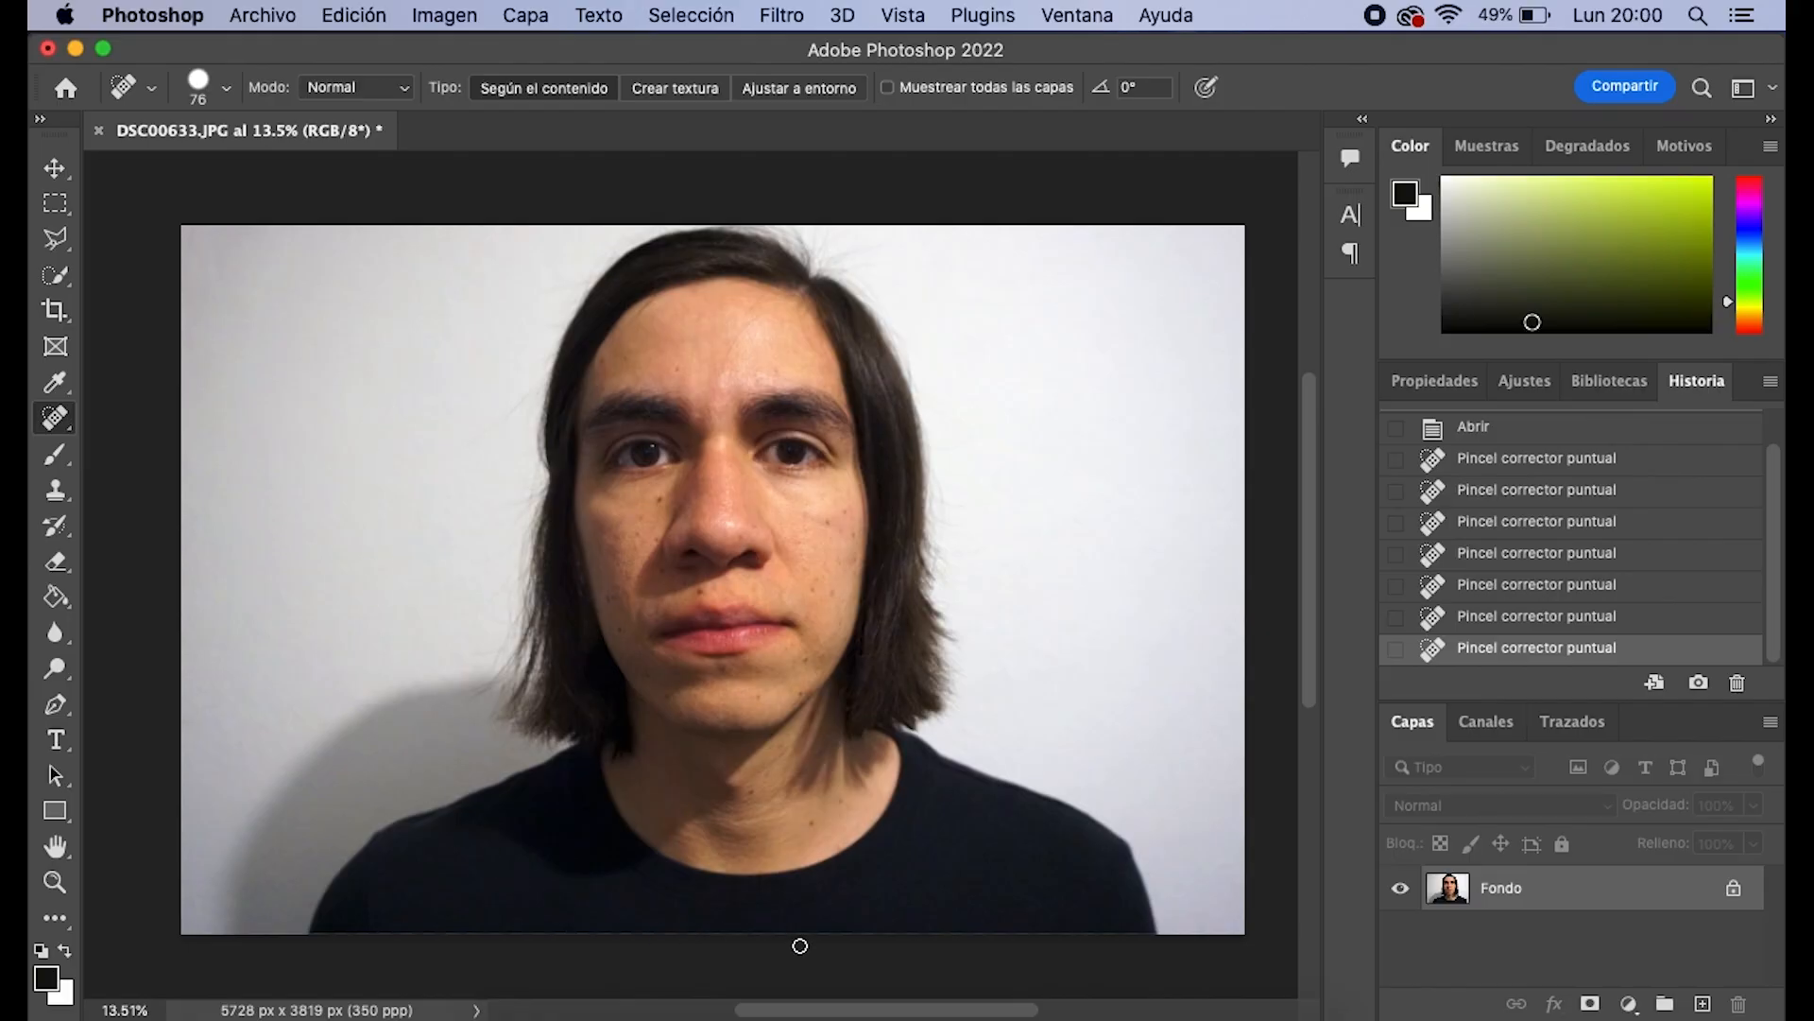
left_click_drag(798, 1015, 804, 1010)
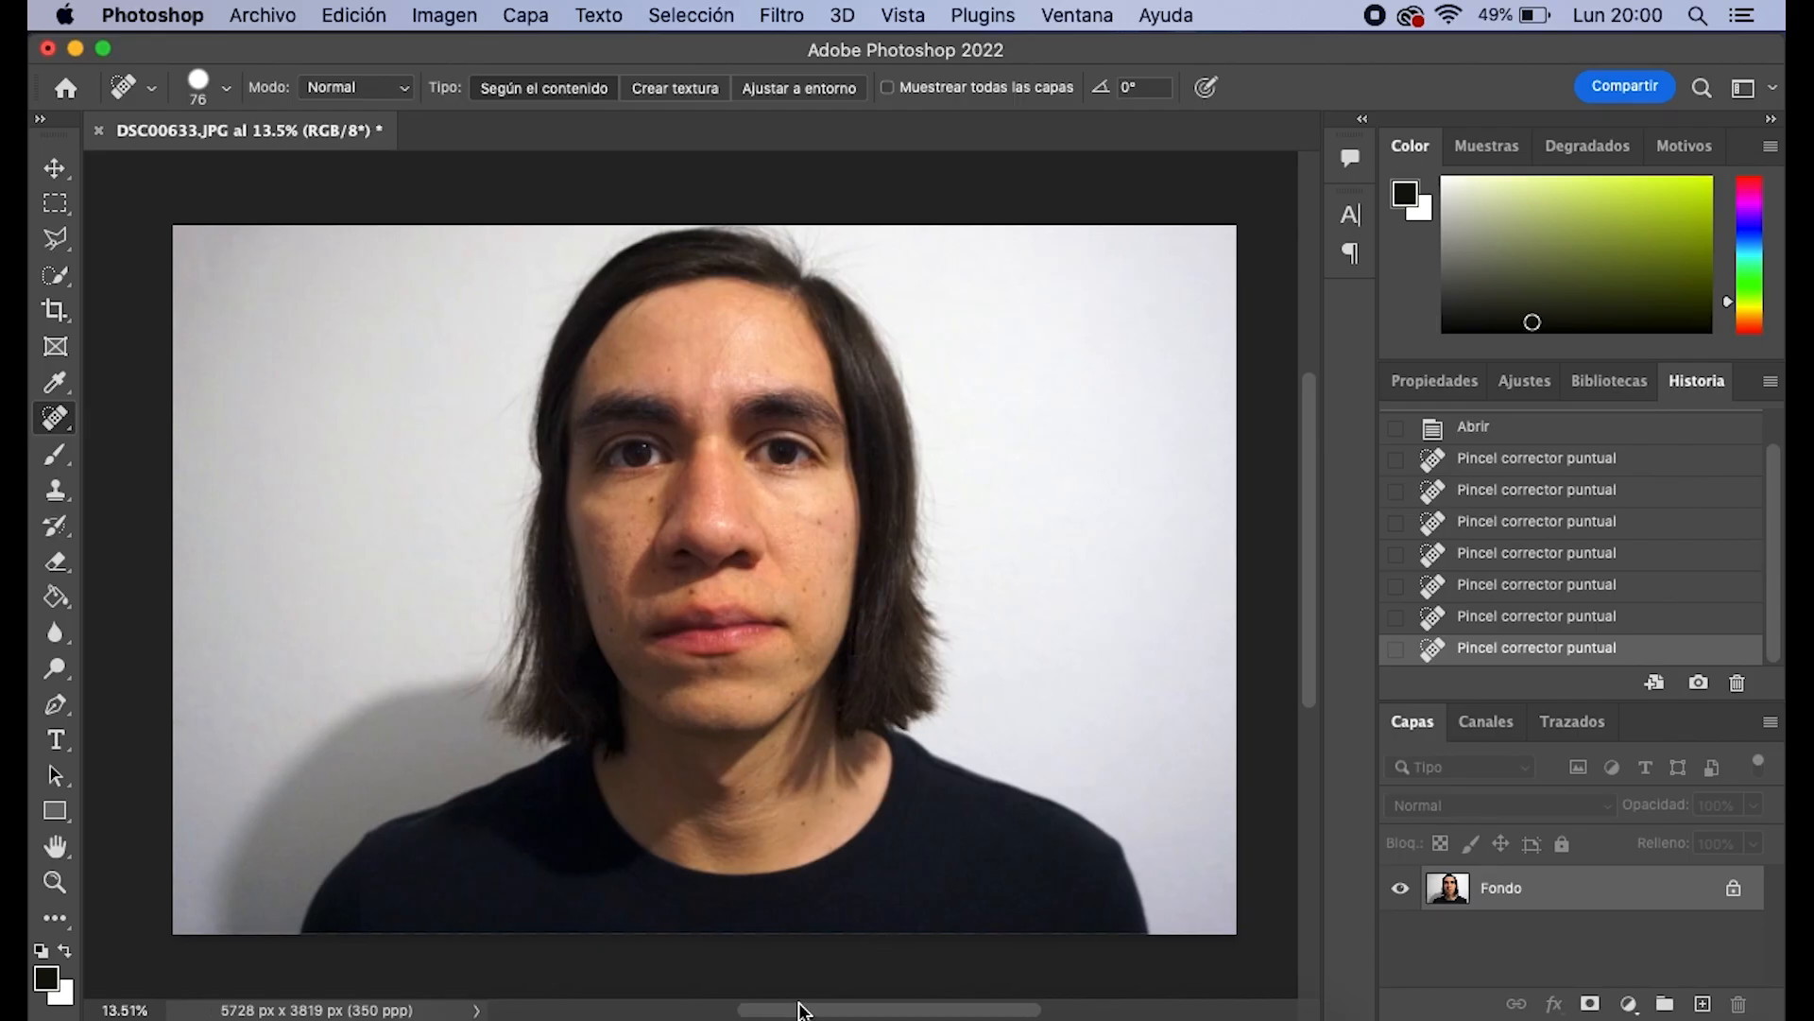
Revert the portrait to its Abrir history state, discarding all the Spot Healing Brush corrections
scroll(1314, 430, "up", 2)
left_click_drag(1315, 431, 1318, 465)
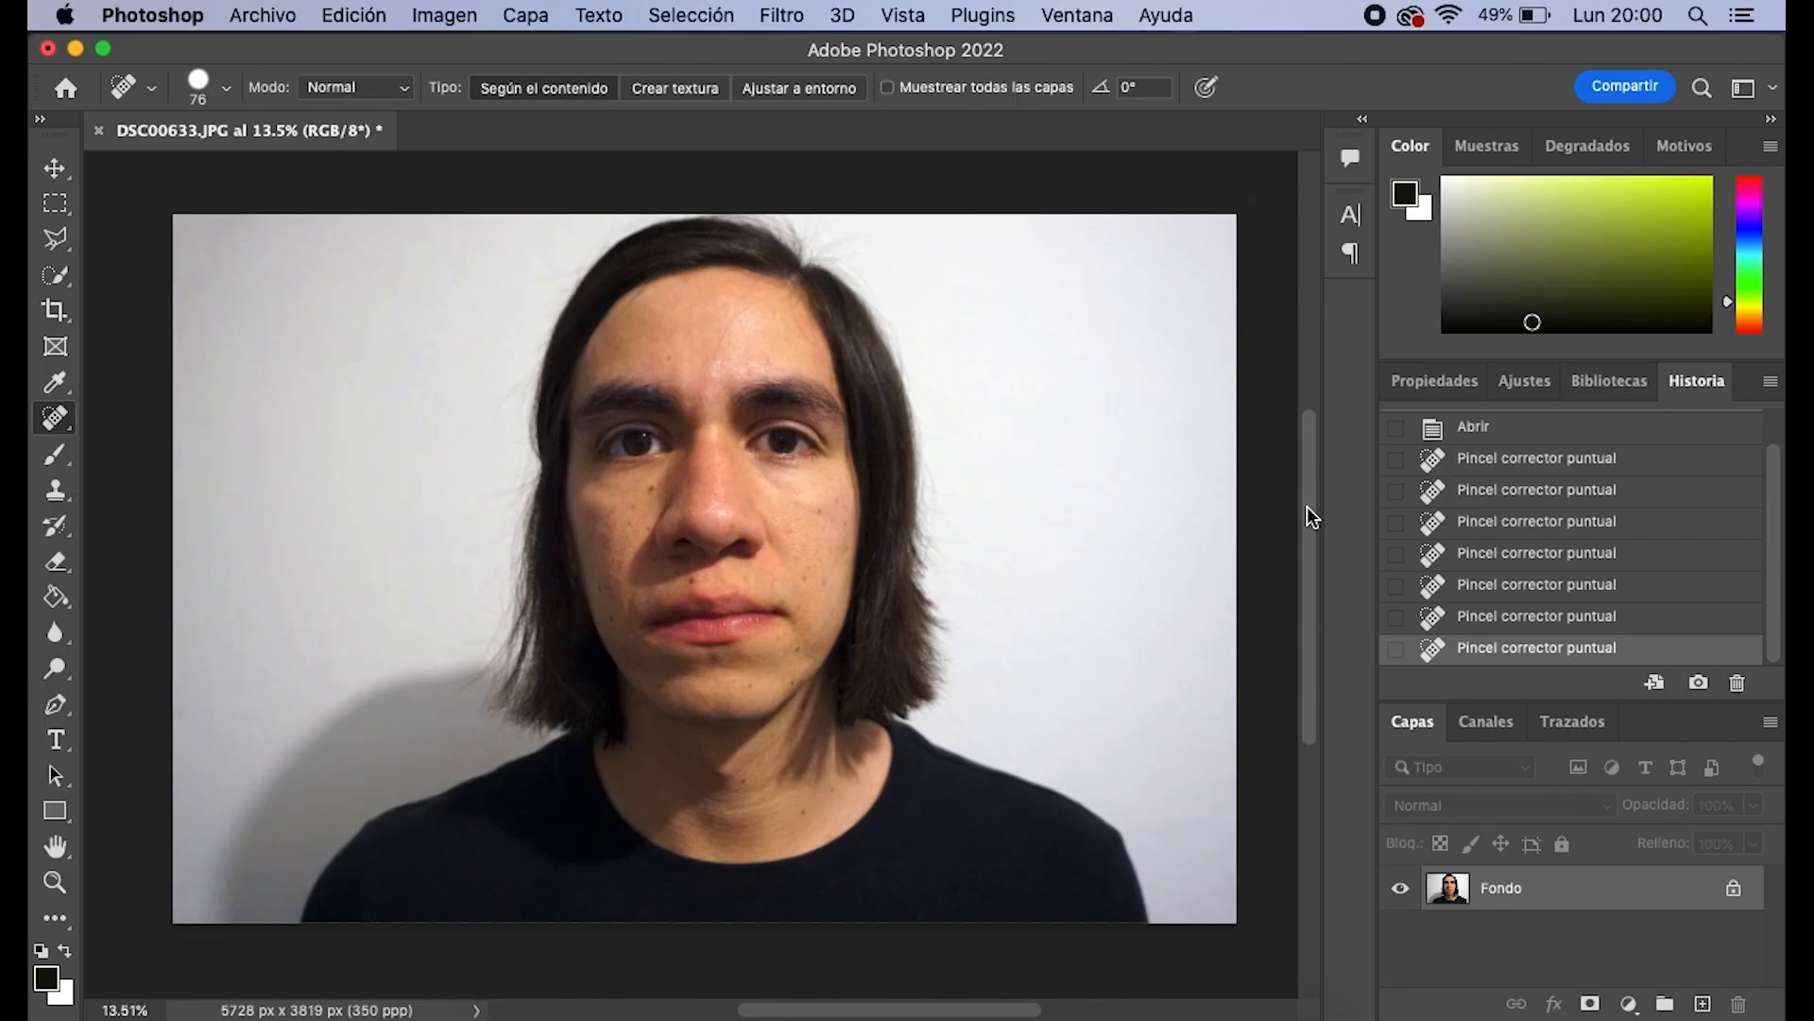
scroll(1016, 525, "up", 2)
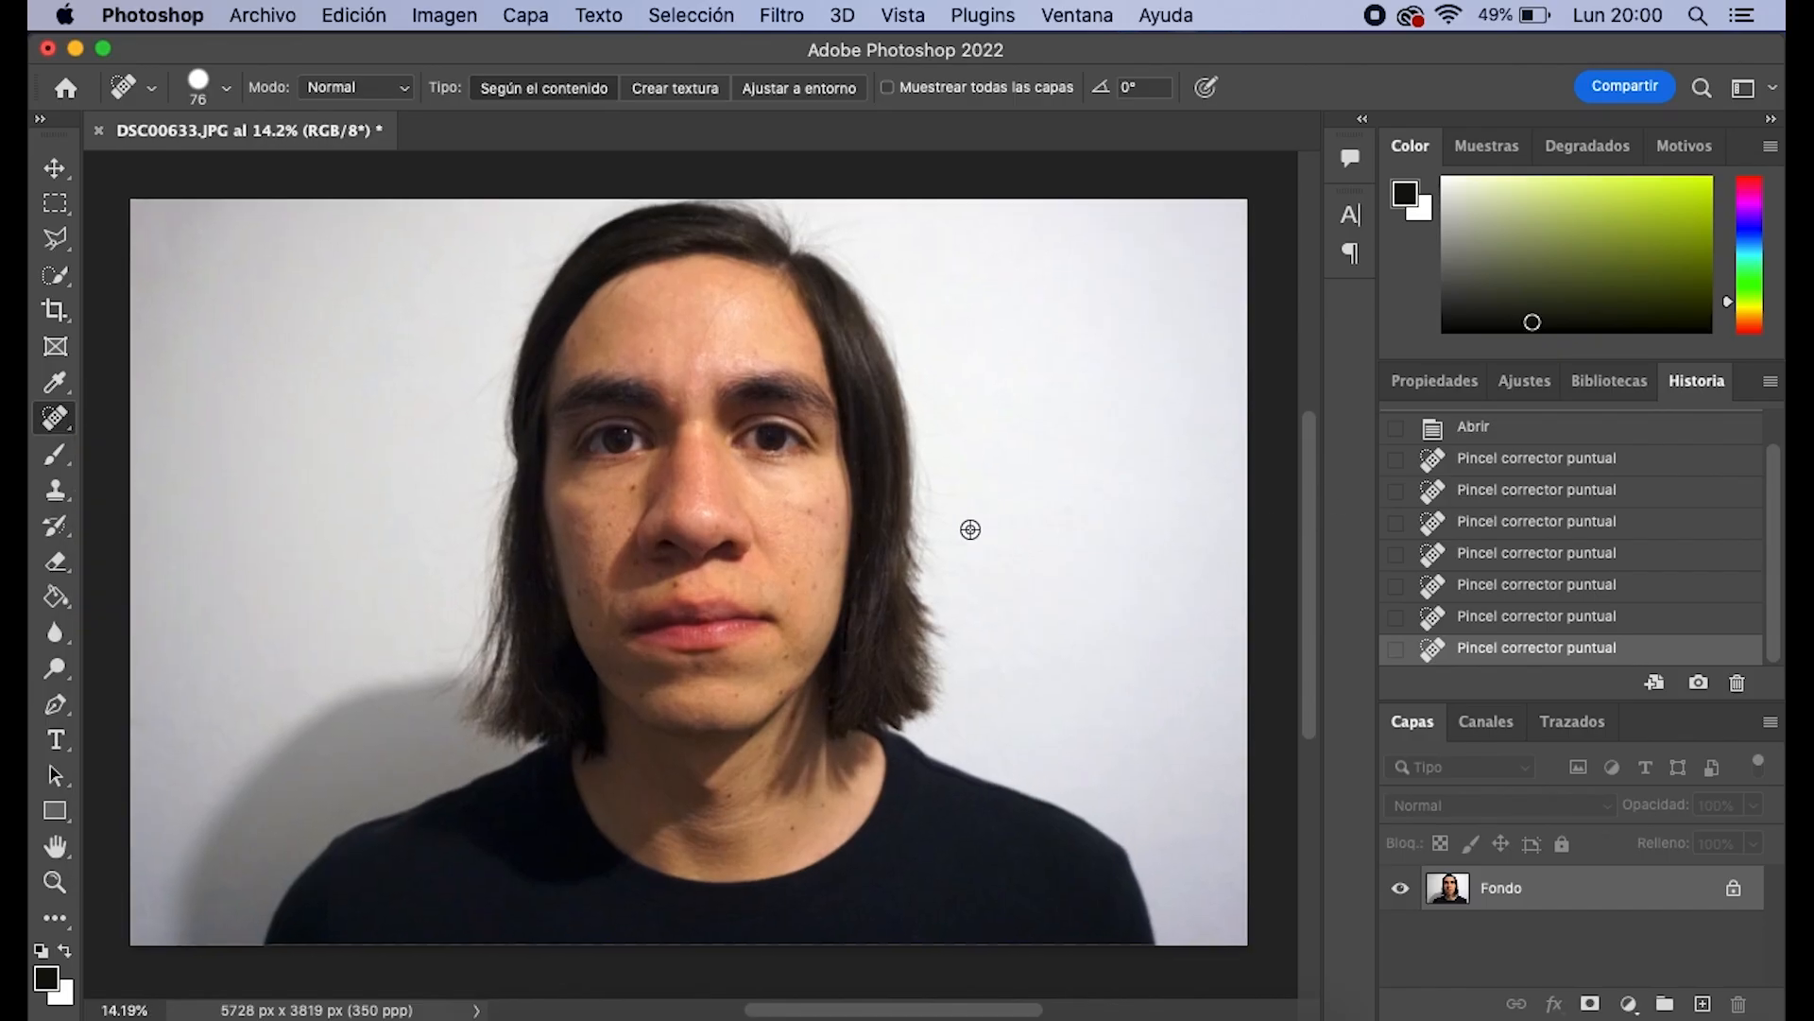
left_click(1515, 435)
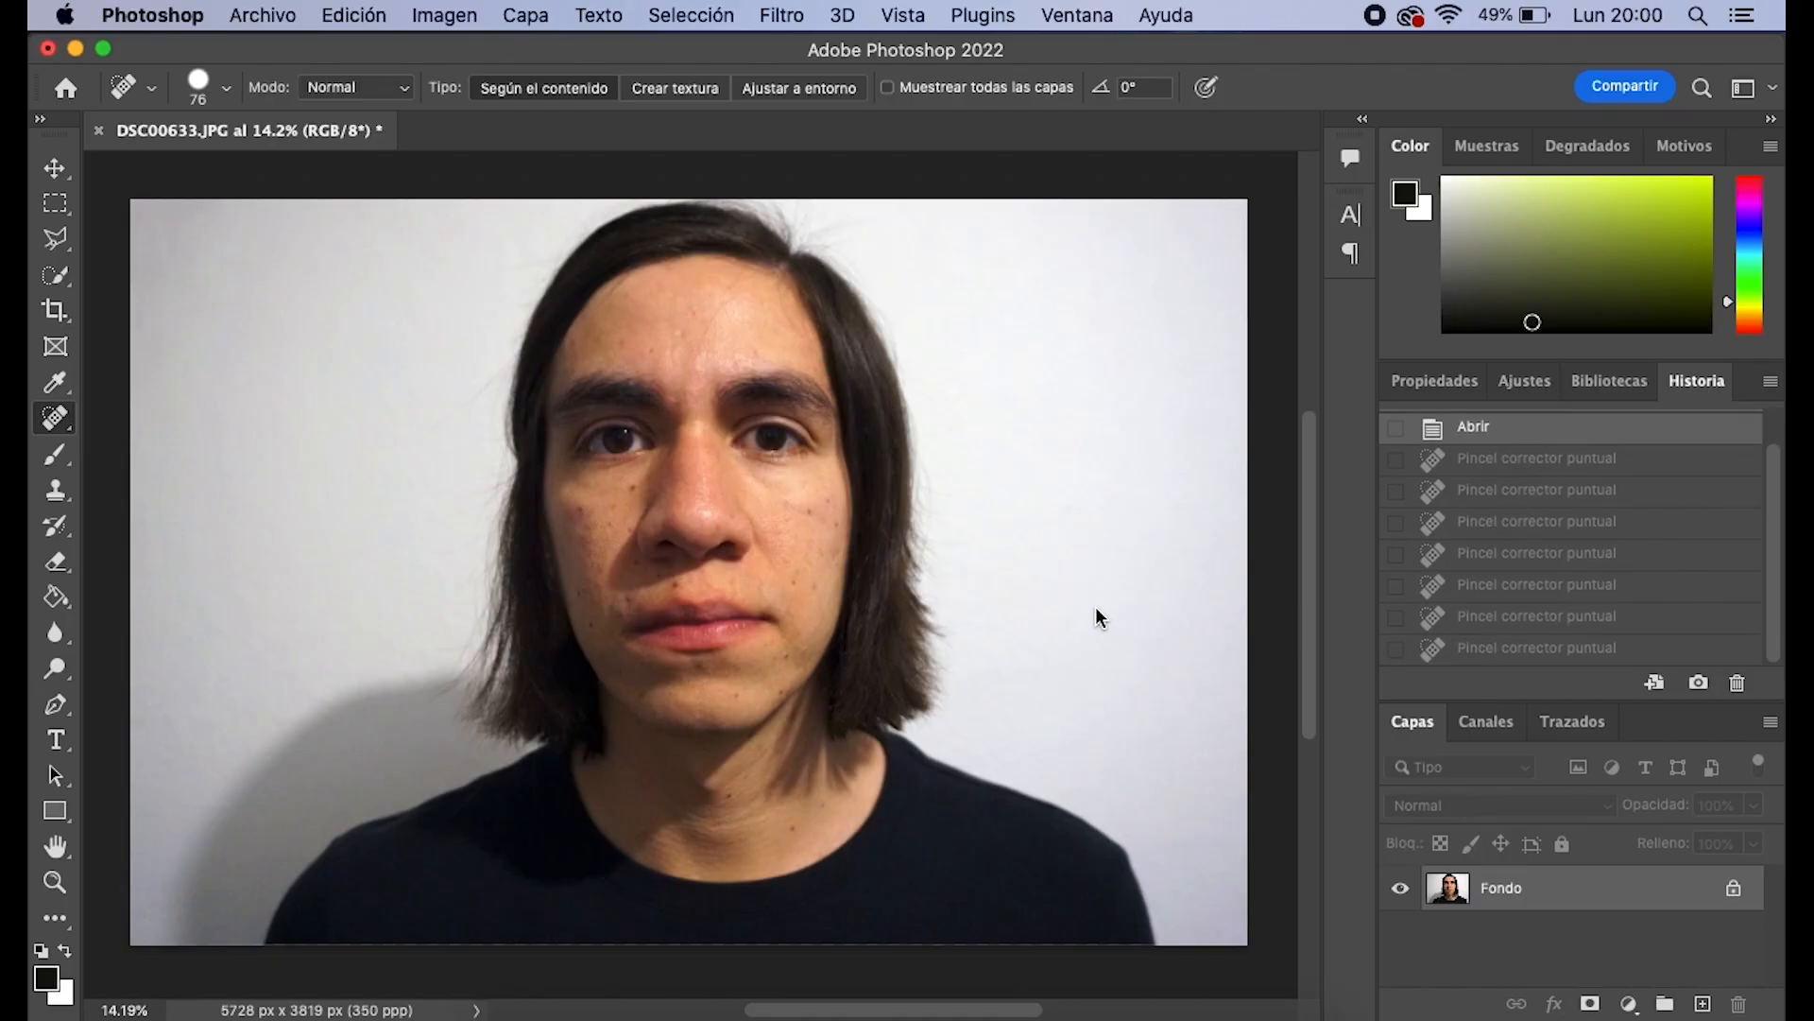
Activate the Clone Stamp tool with a brush size of 129 px
left_click(58, 491)
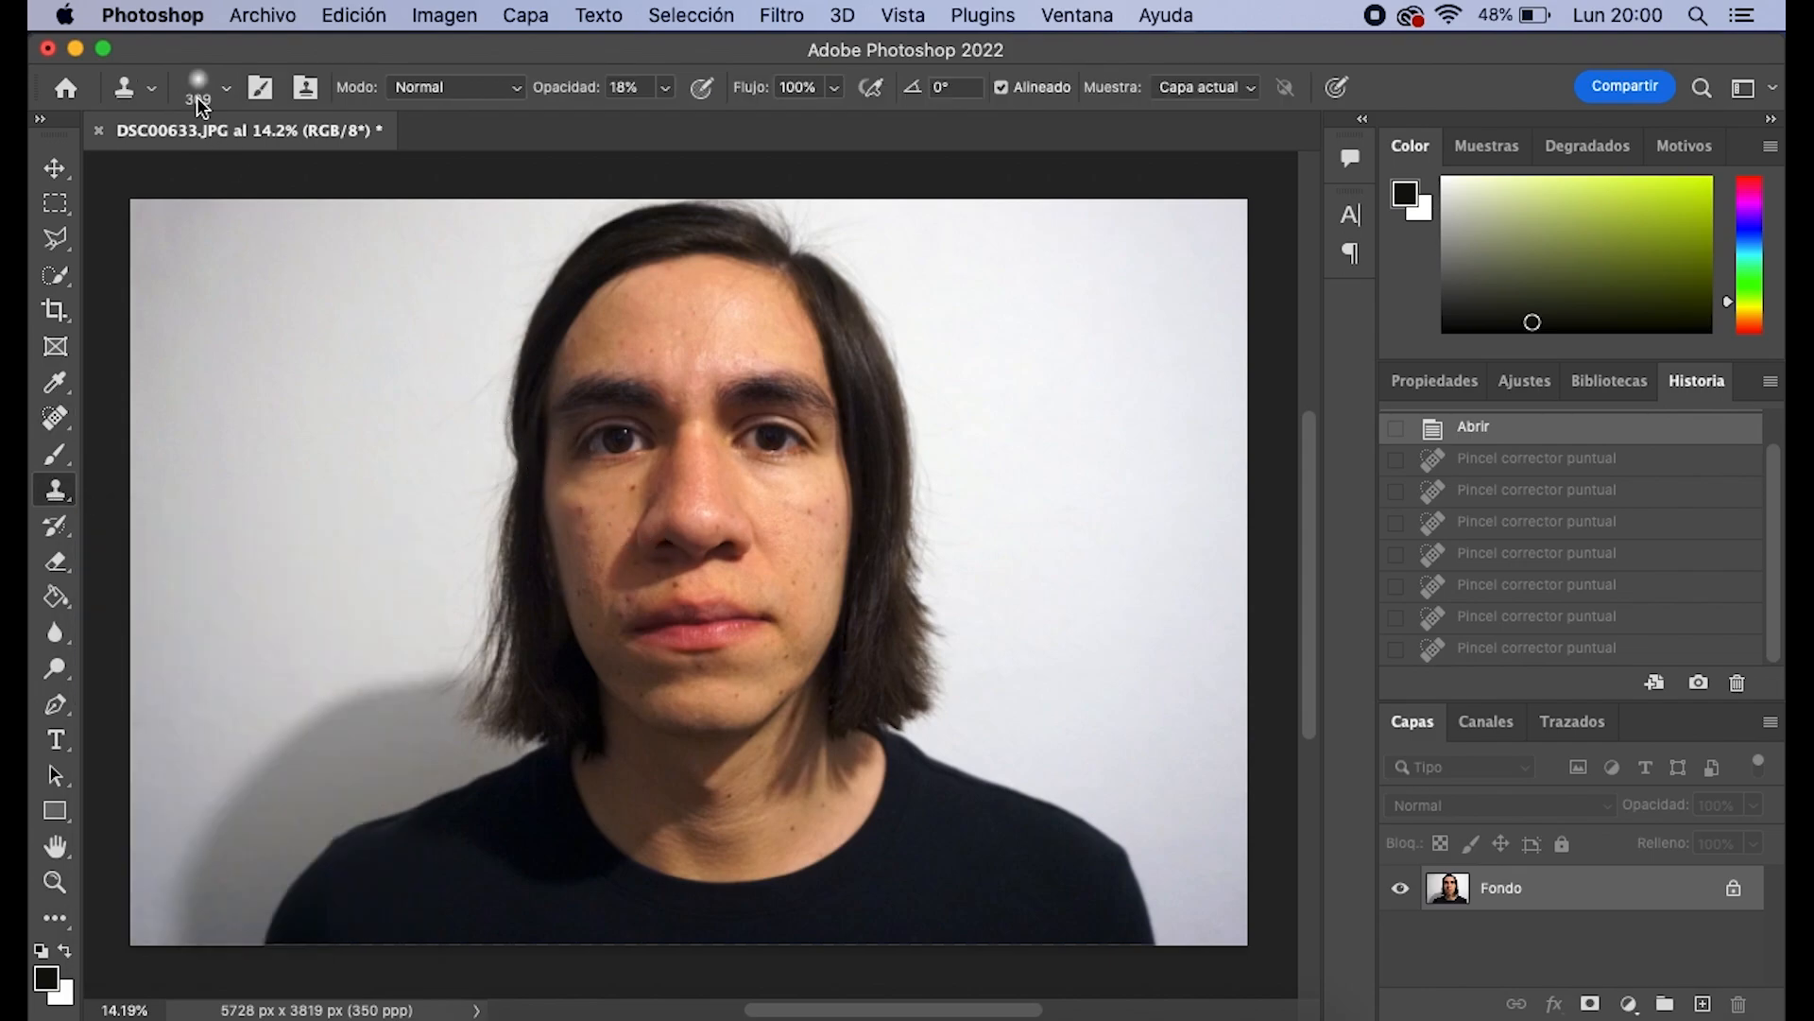
left_click(227, 90)
left_click_drag(262, 170, 286, 168)
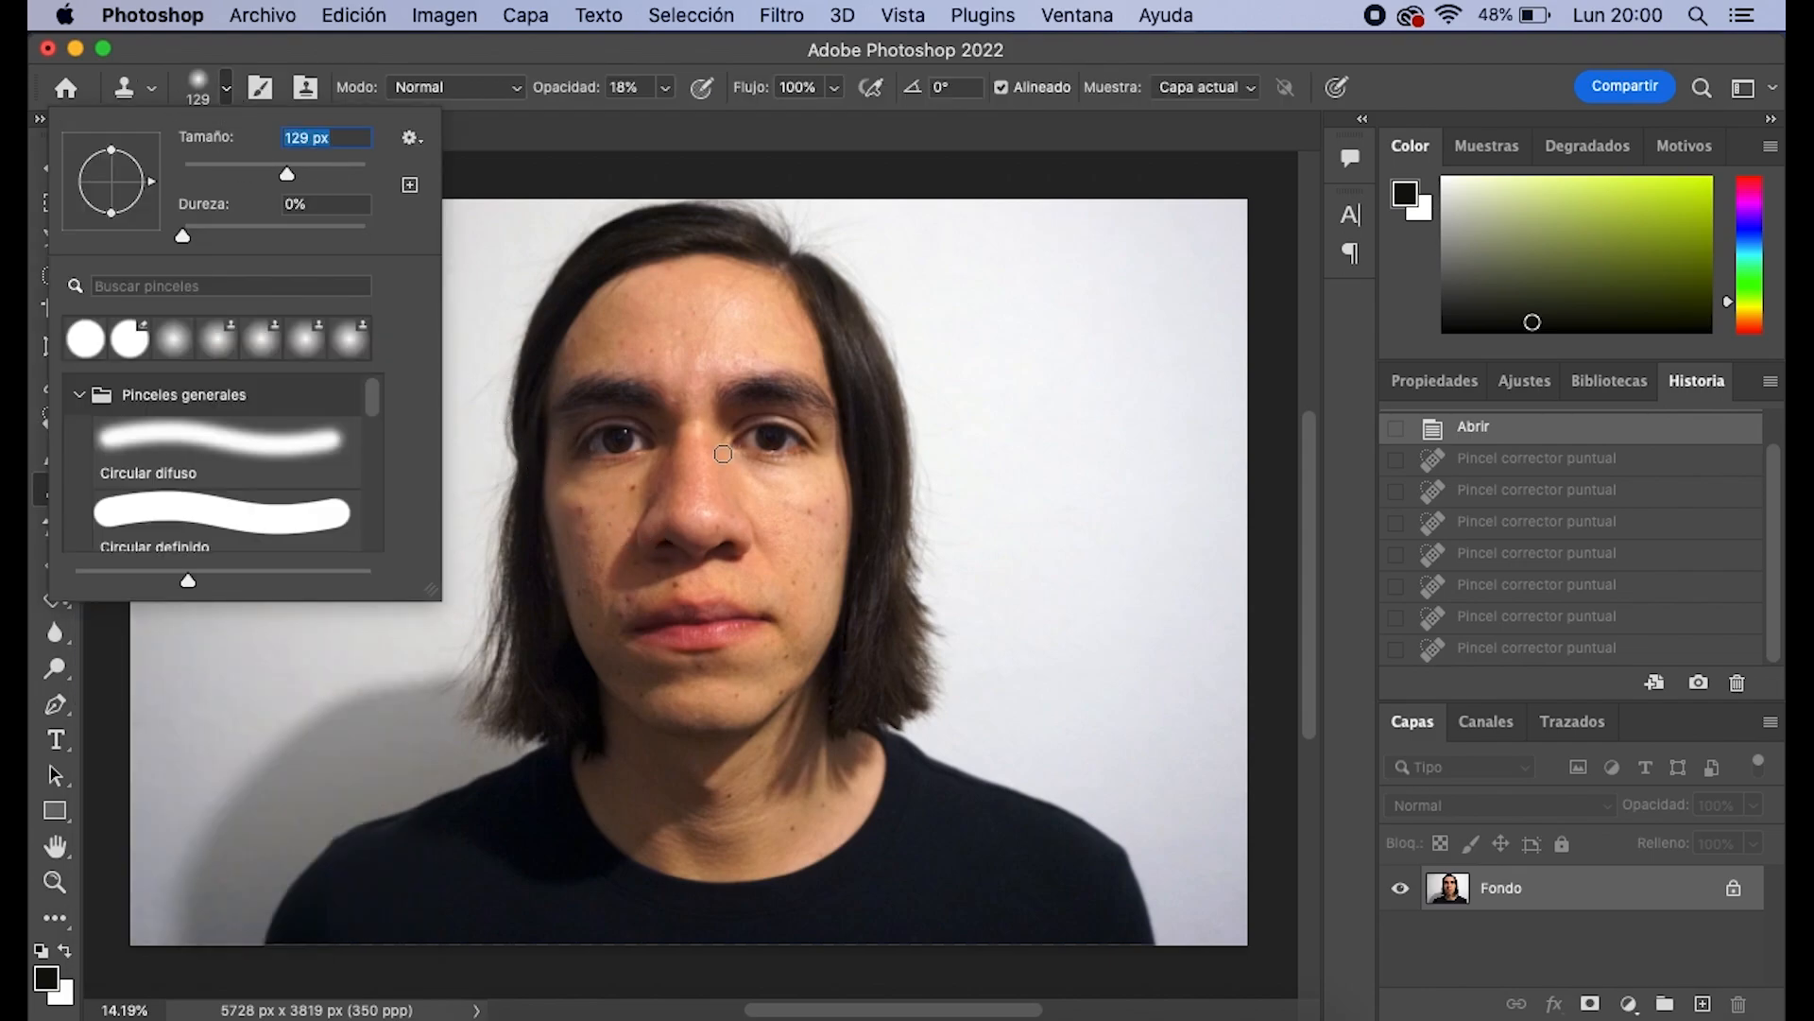
left_click(438, 52)
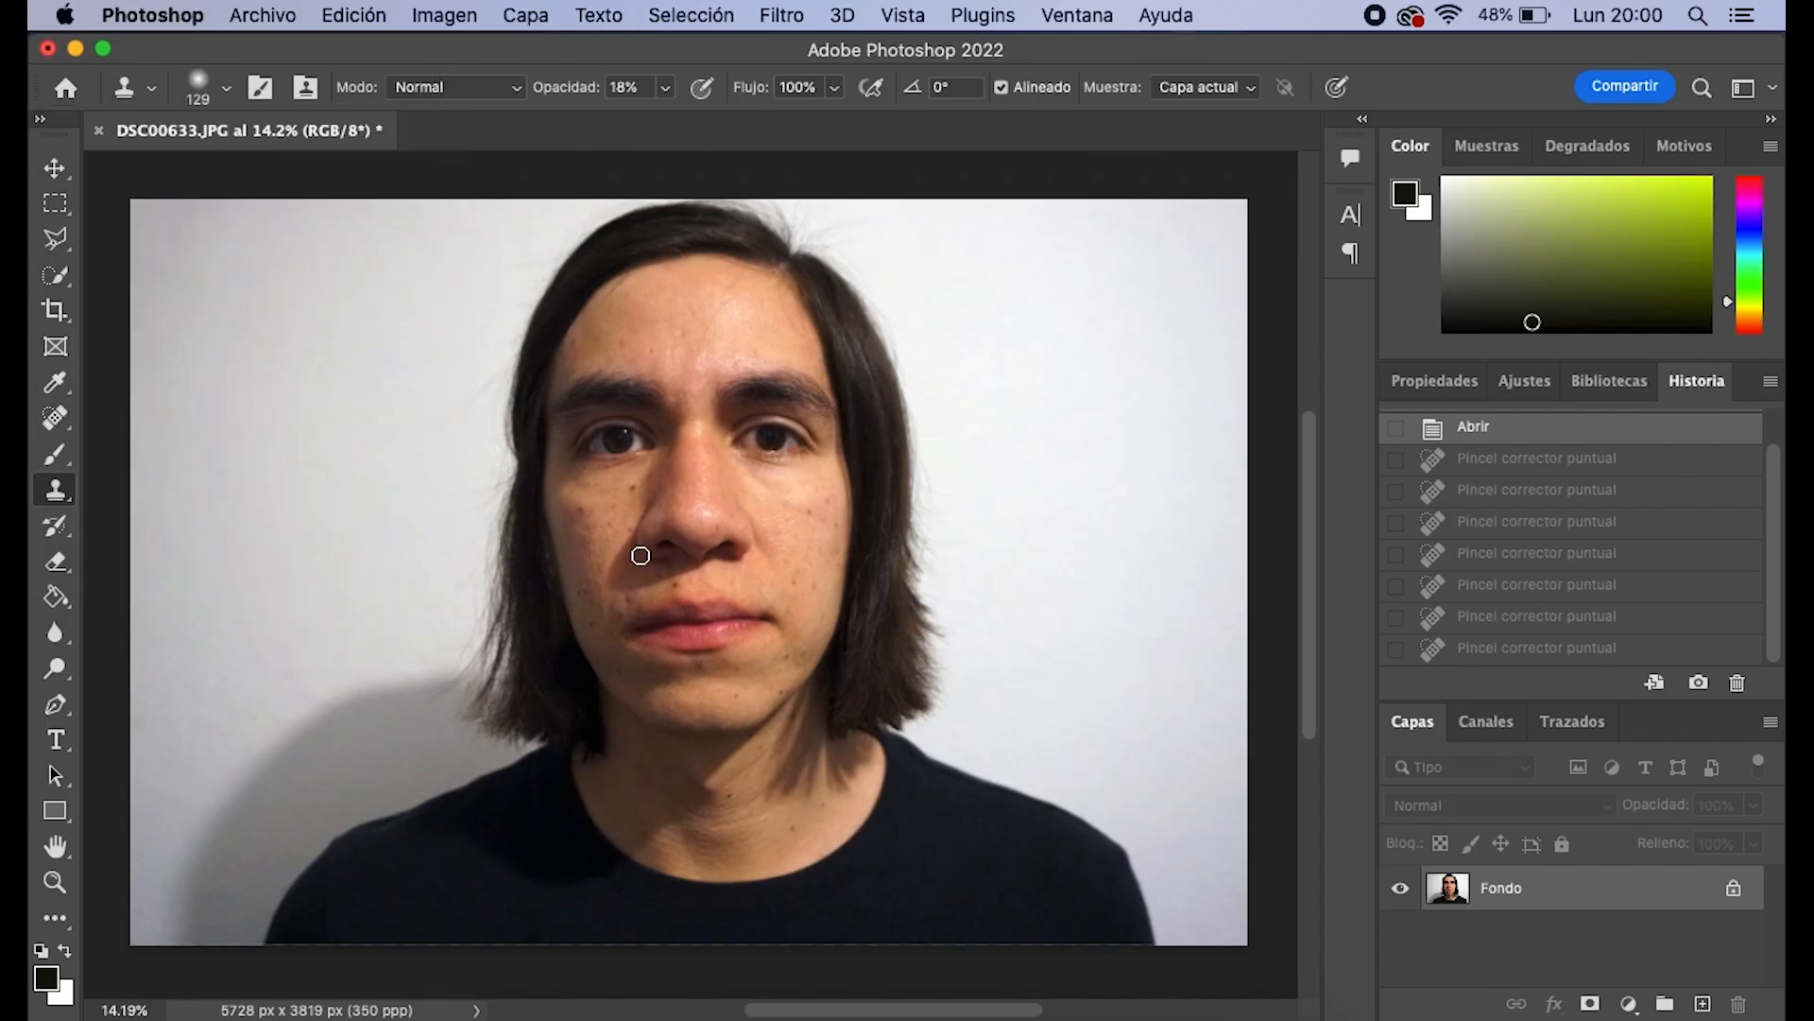
Examine the blemishes on the subject's right cheek and around the nose and mouth
scroll(602, 539, "up", 3)
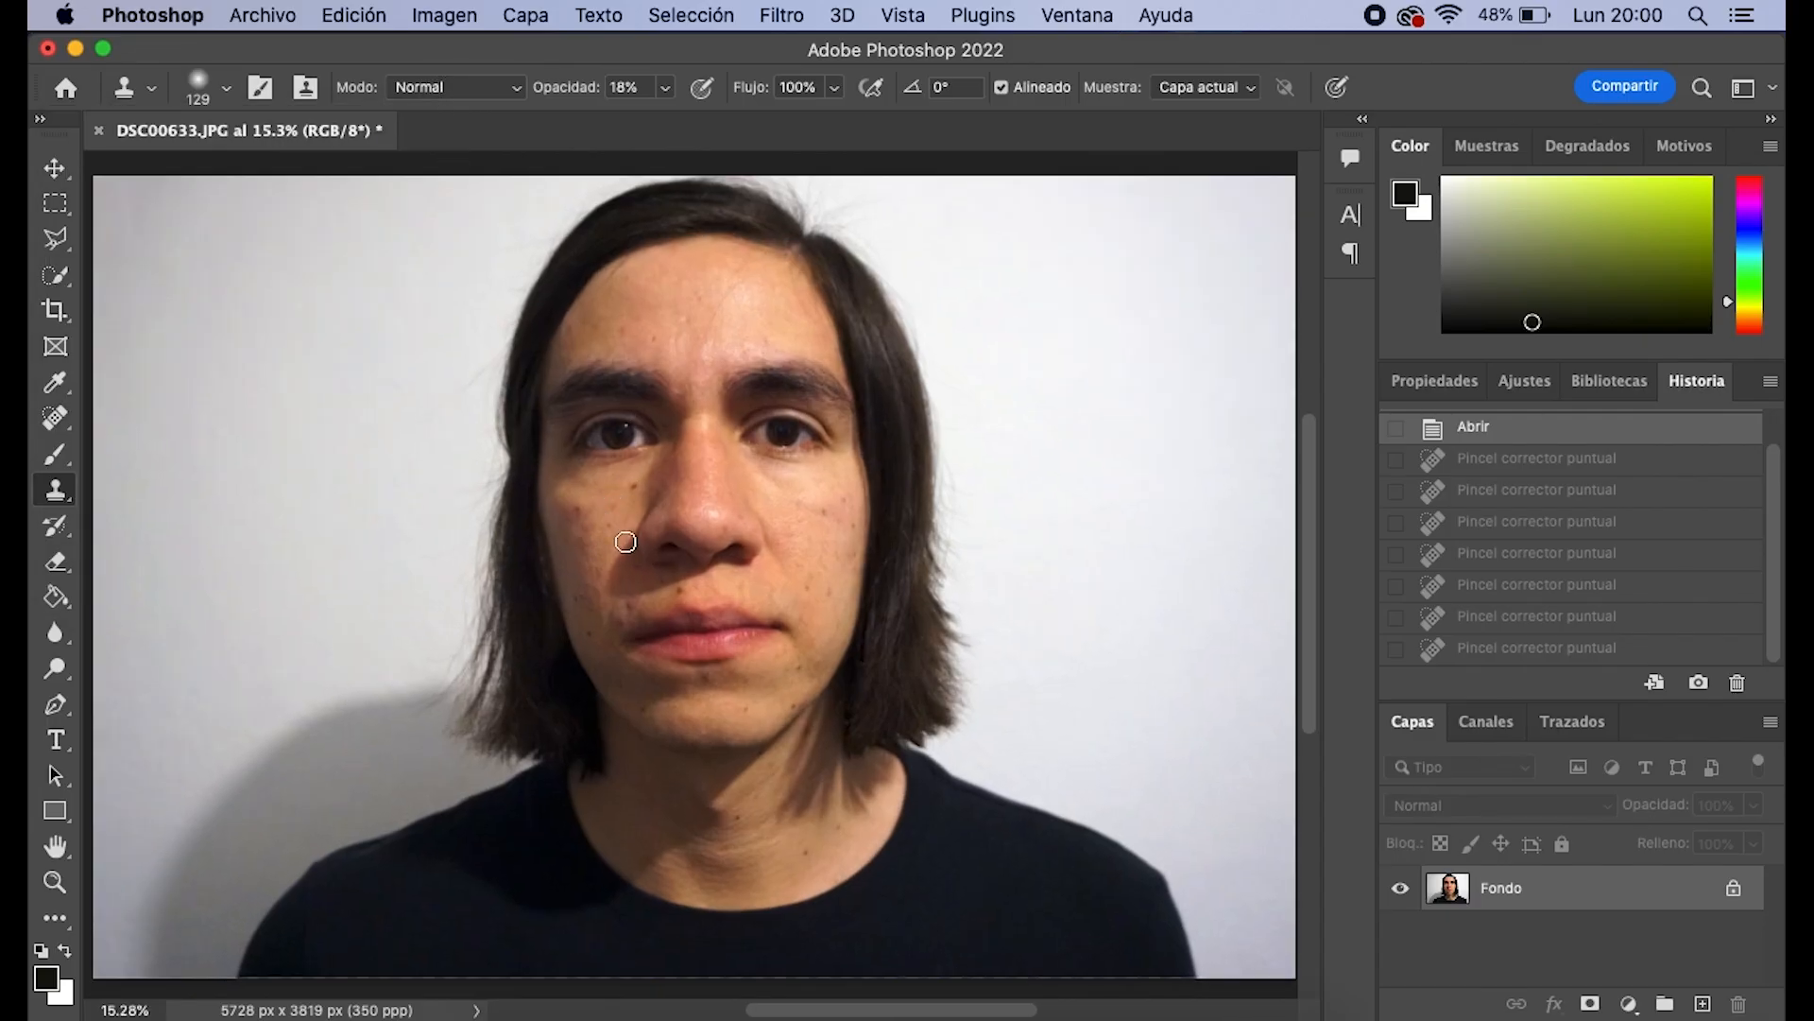
scroll(602, 538, "up", 4)
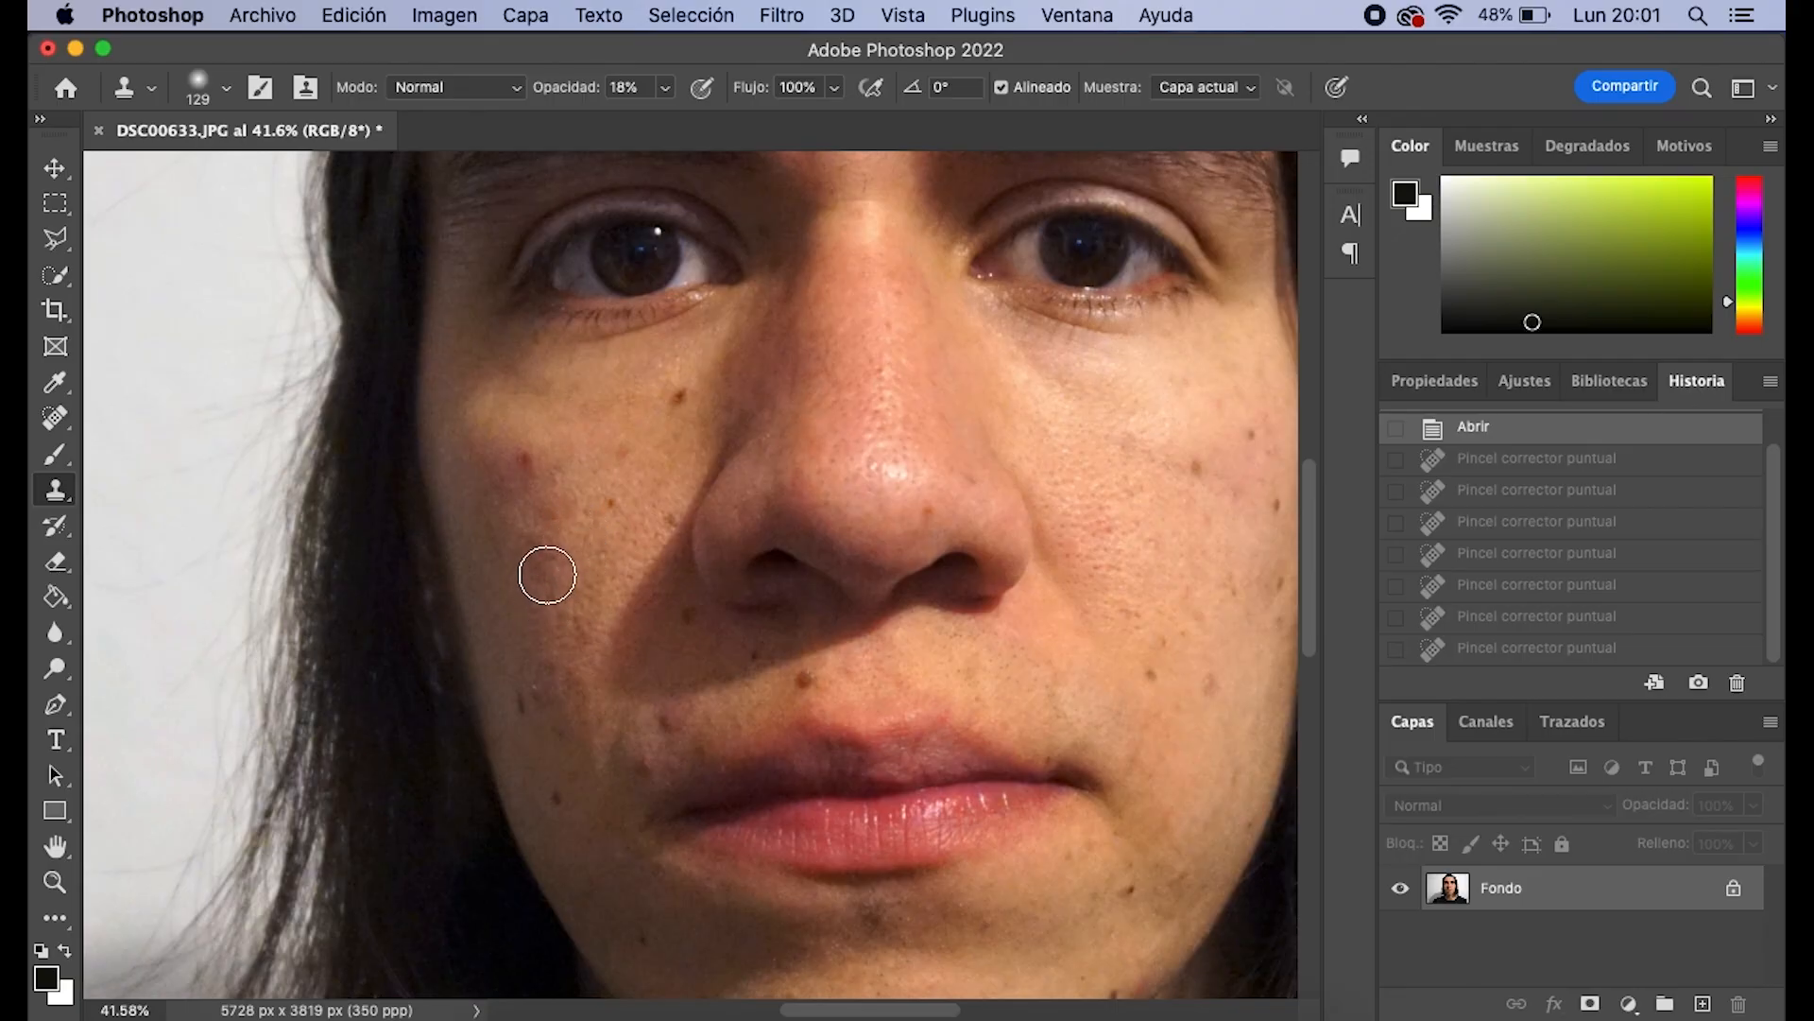
scroll(524, 530, "up", 3)
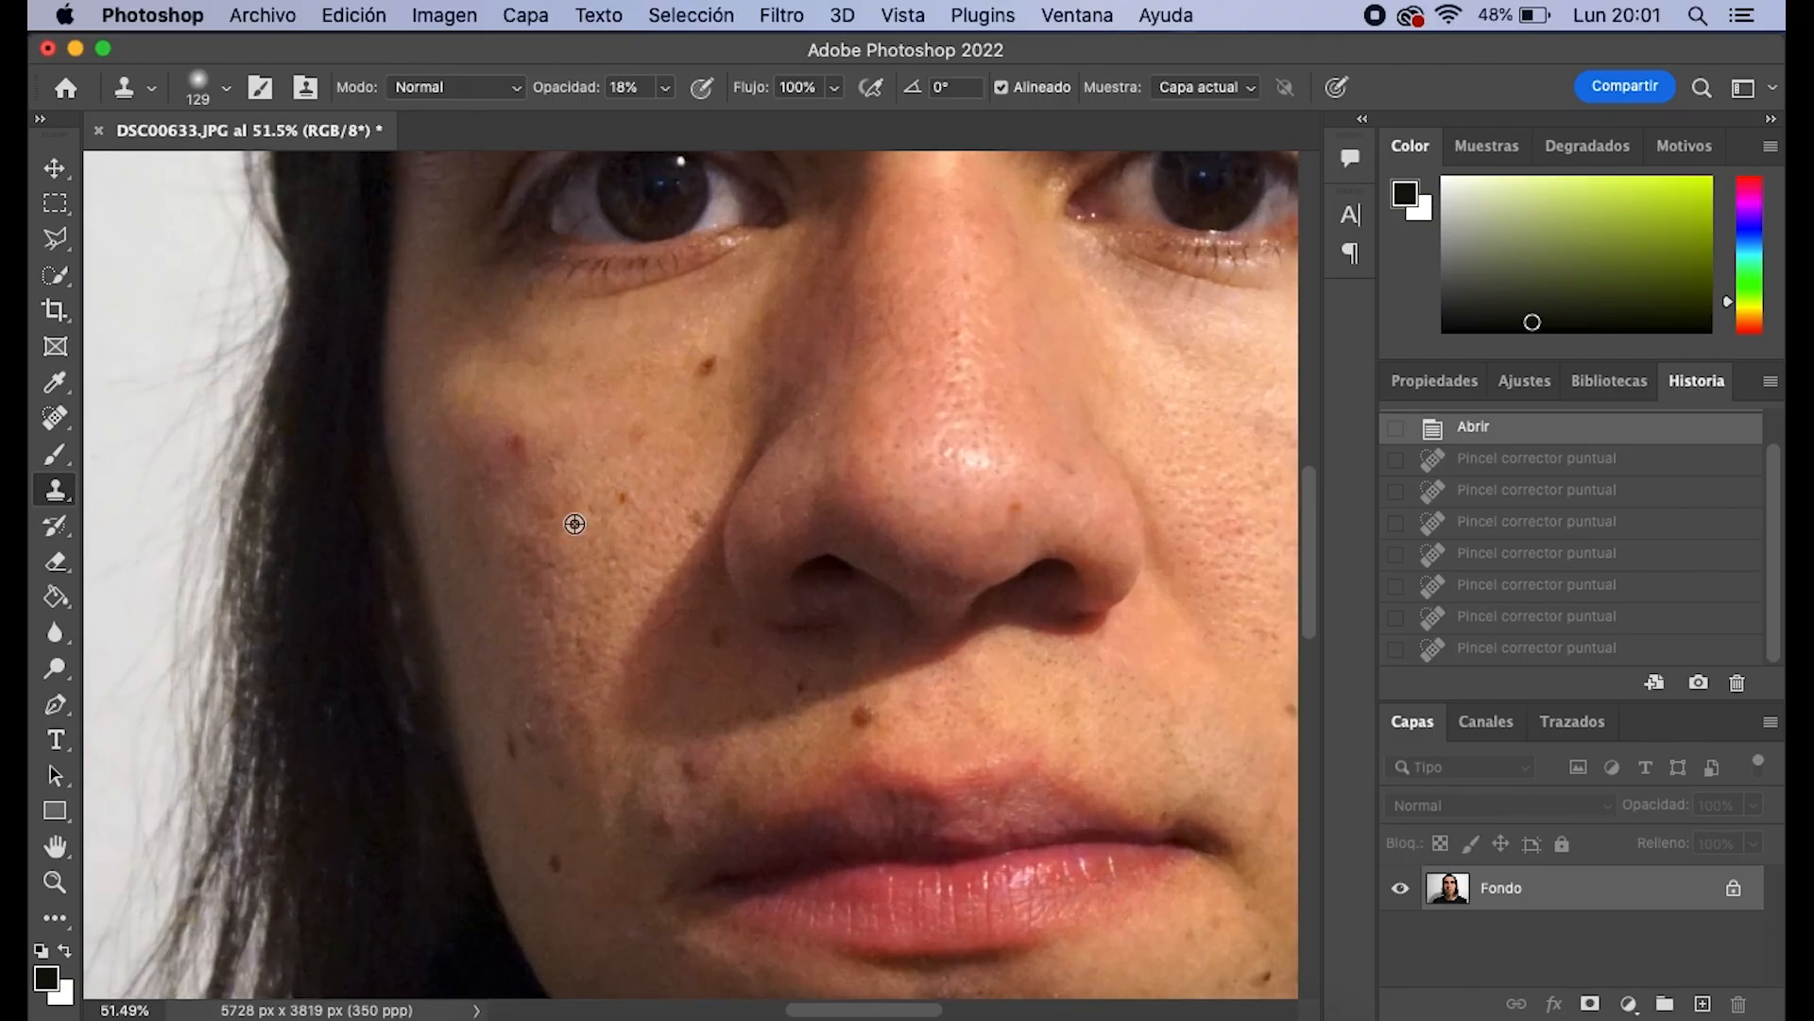
scroll(571, 567, "up", 2)
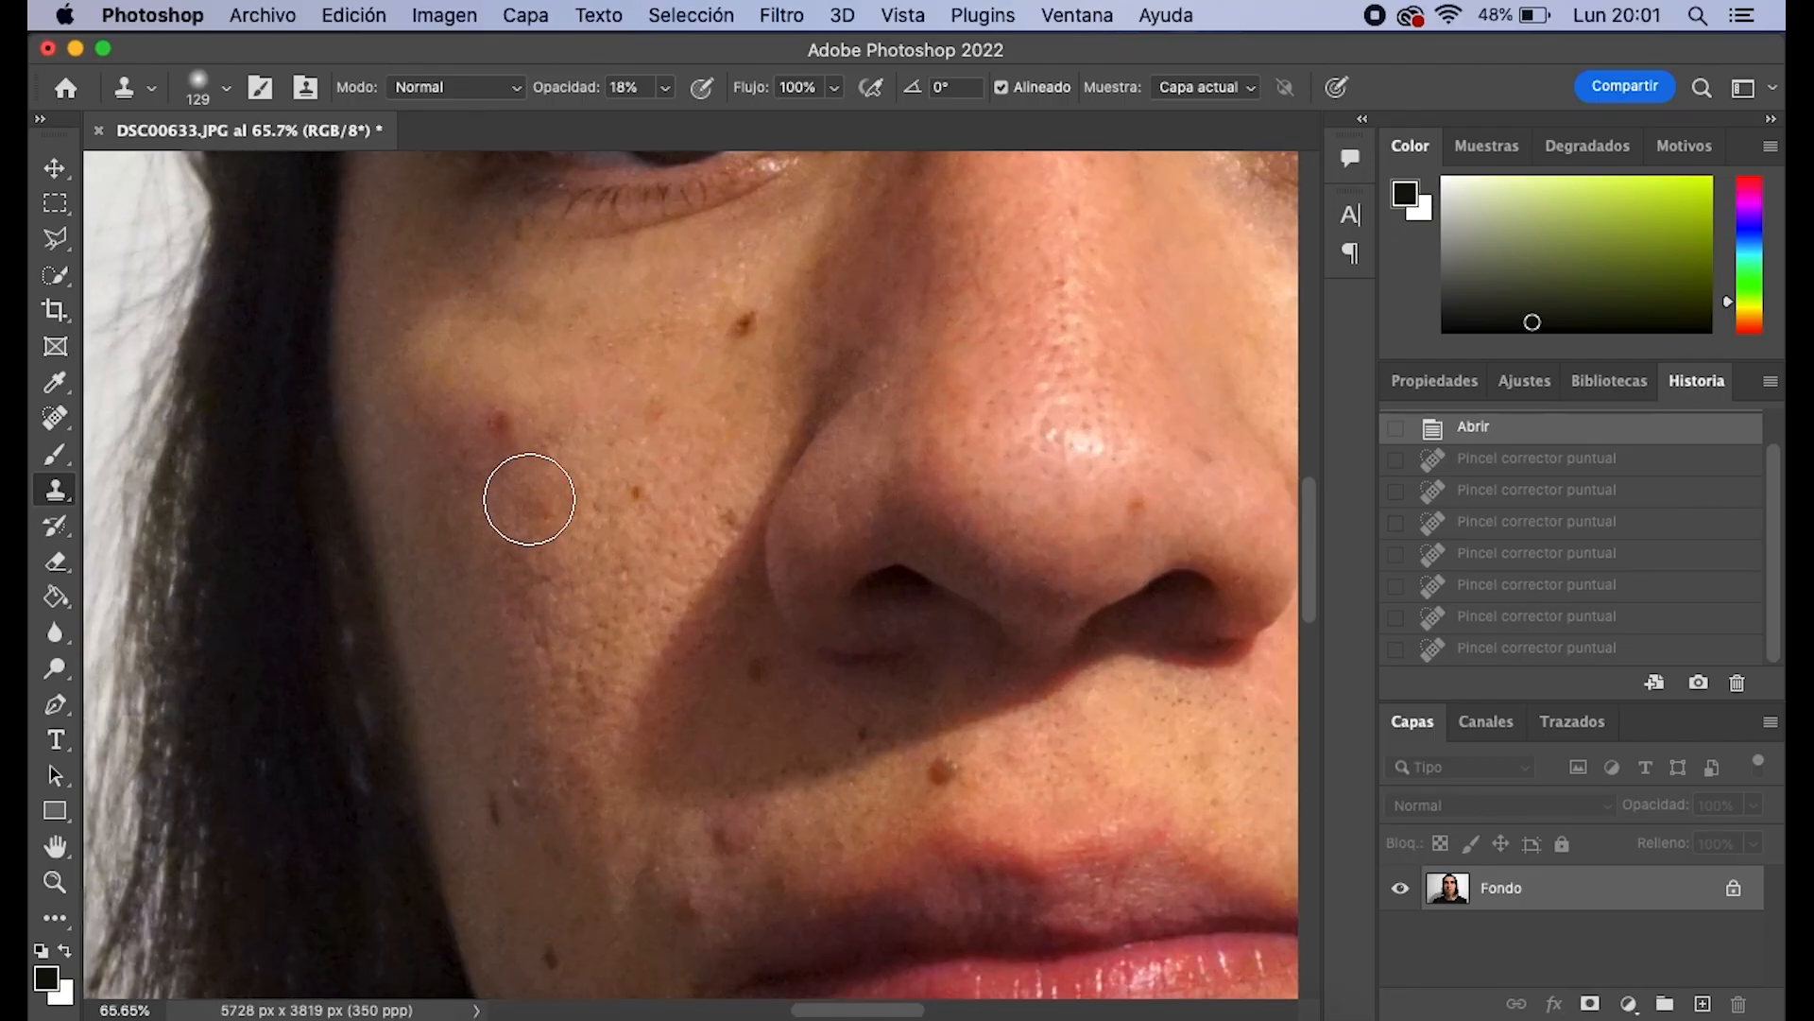
scroll(528, 498, "up", 1)
scroll(567, 487, "down", 3)
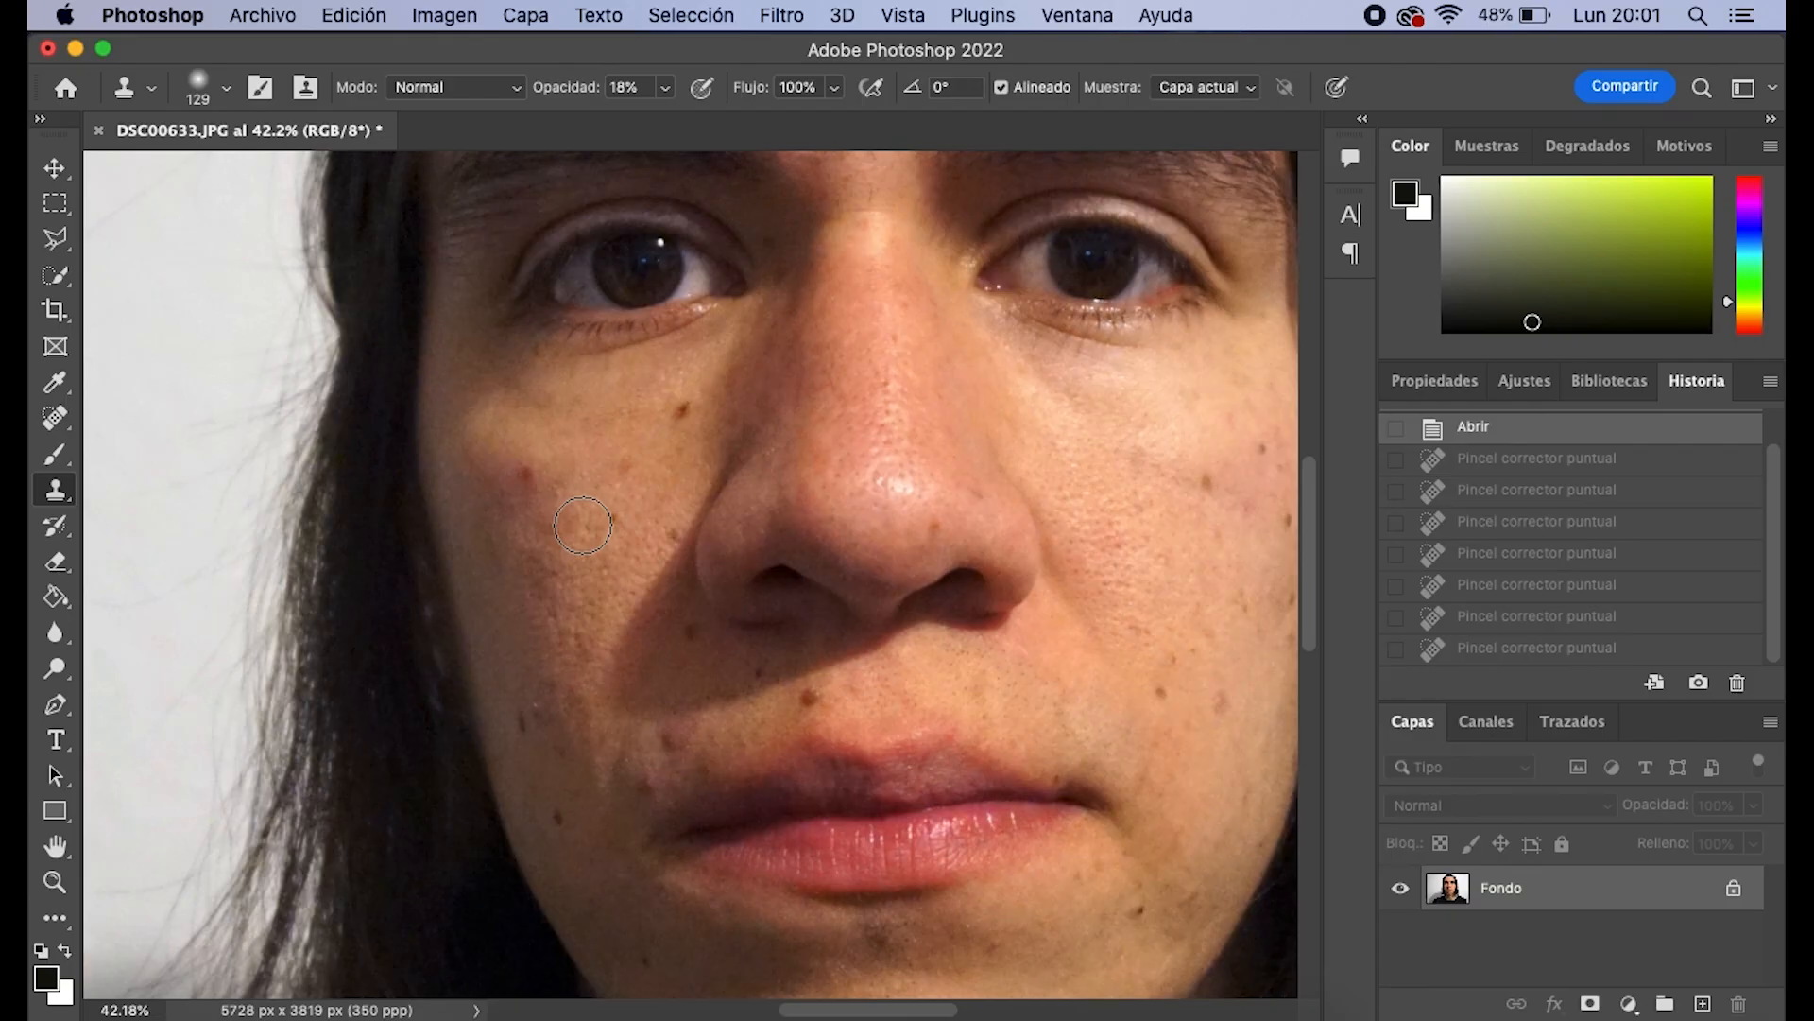
scroll(803, 526, "down", 1)
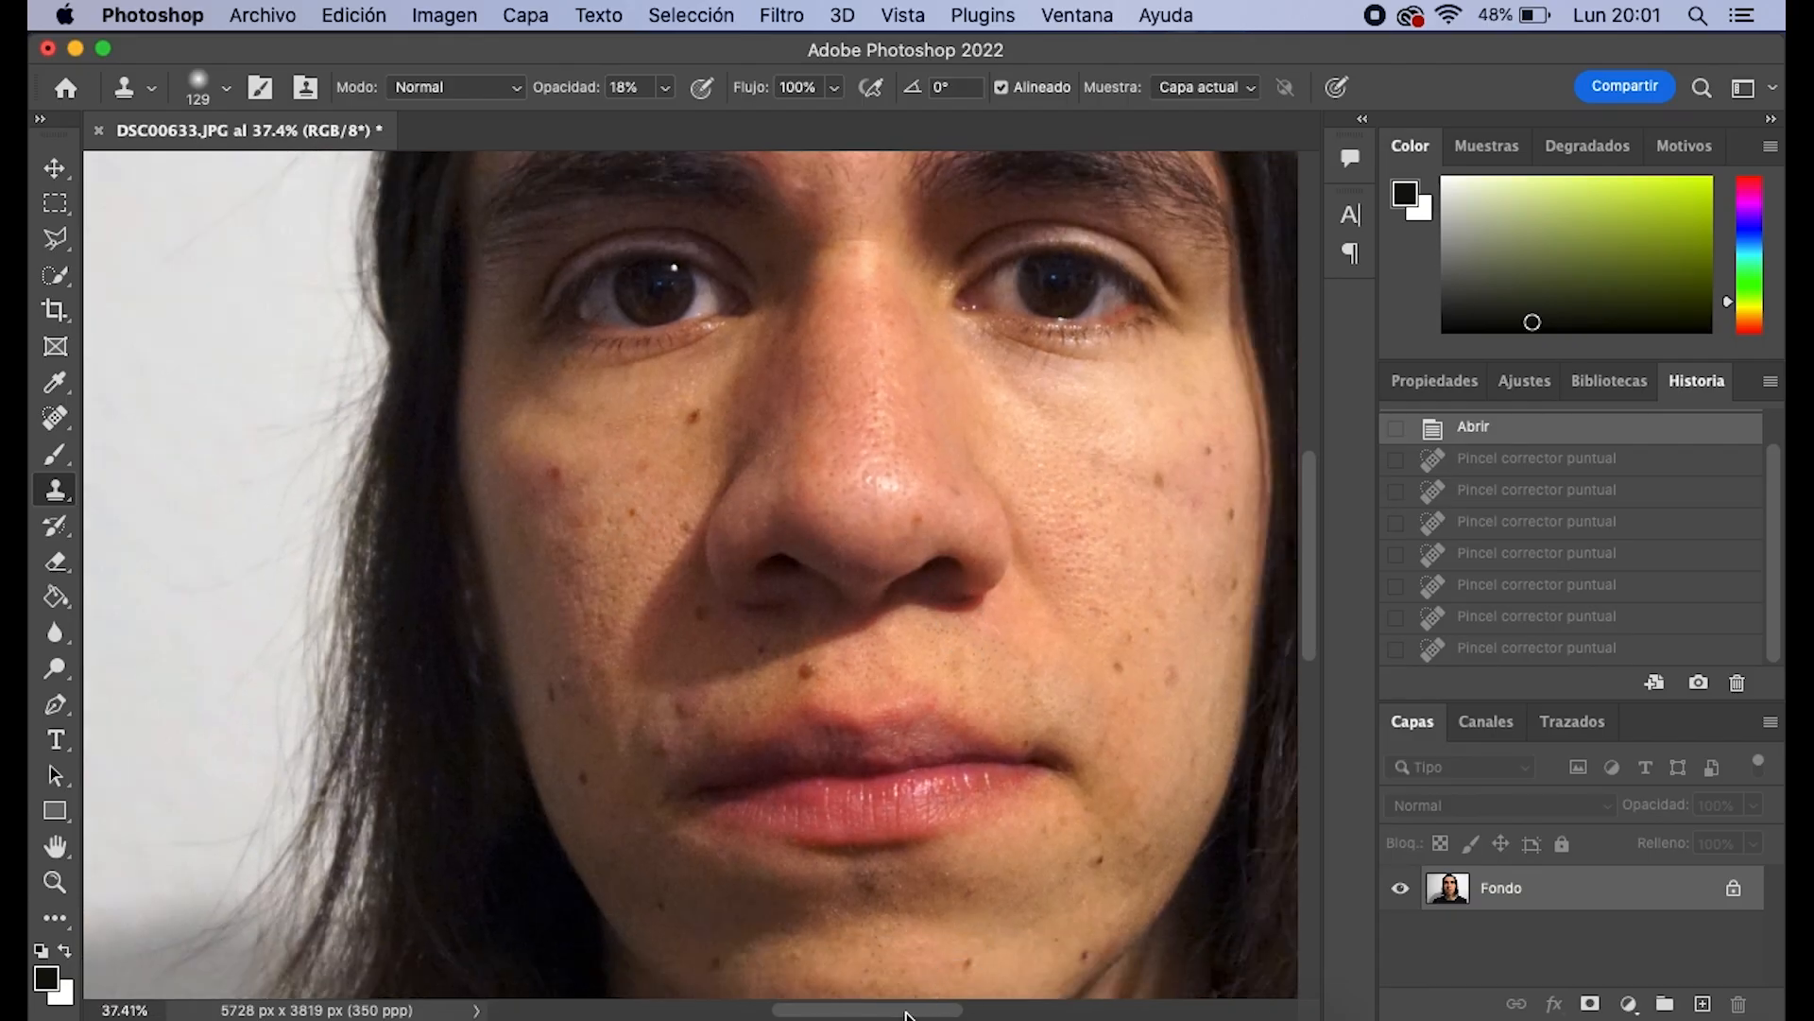
scroll(905, 1012, "right", 3)
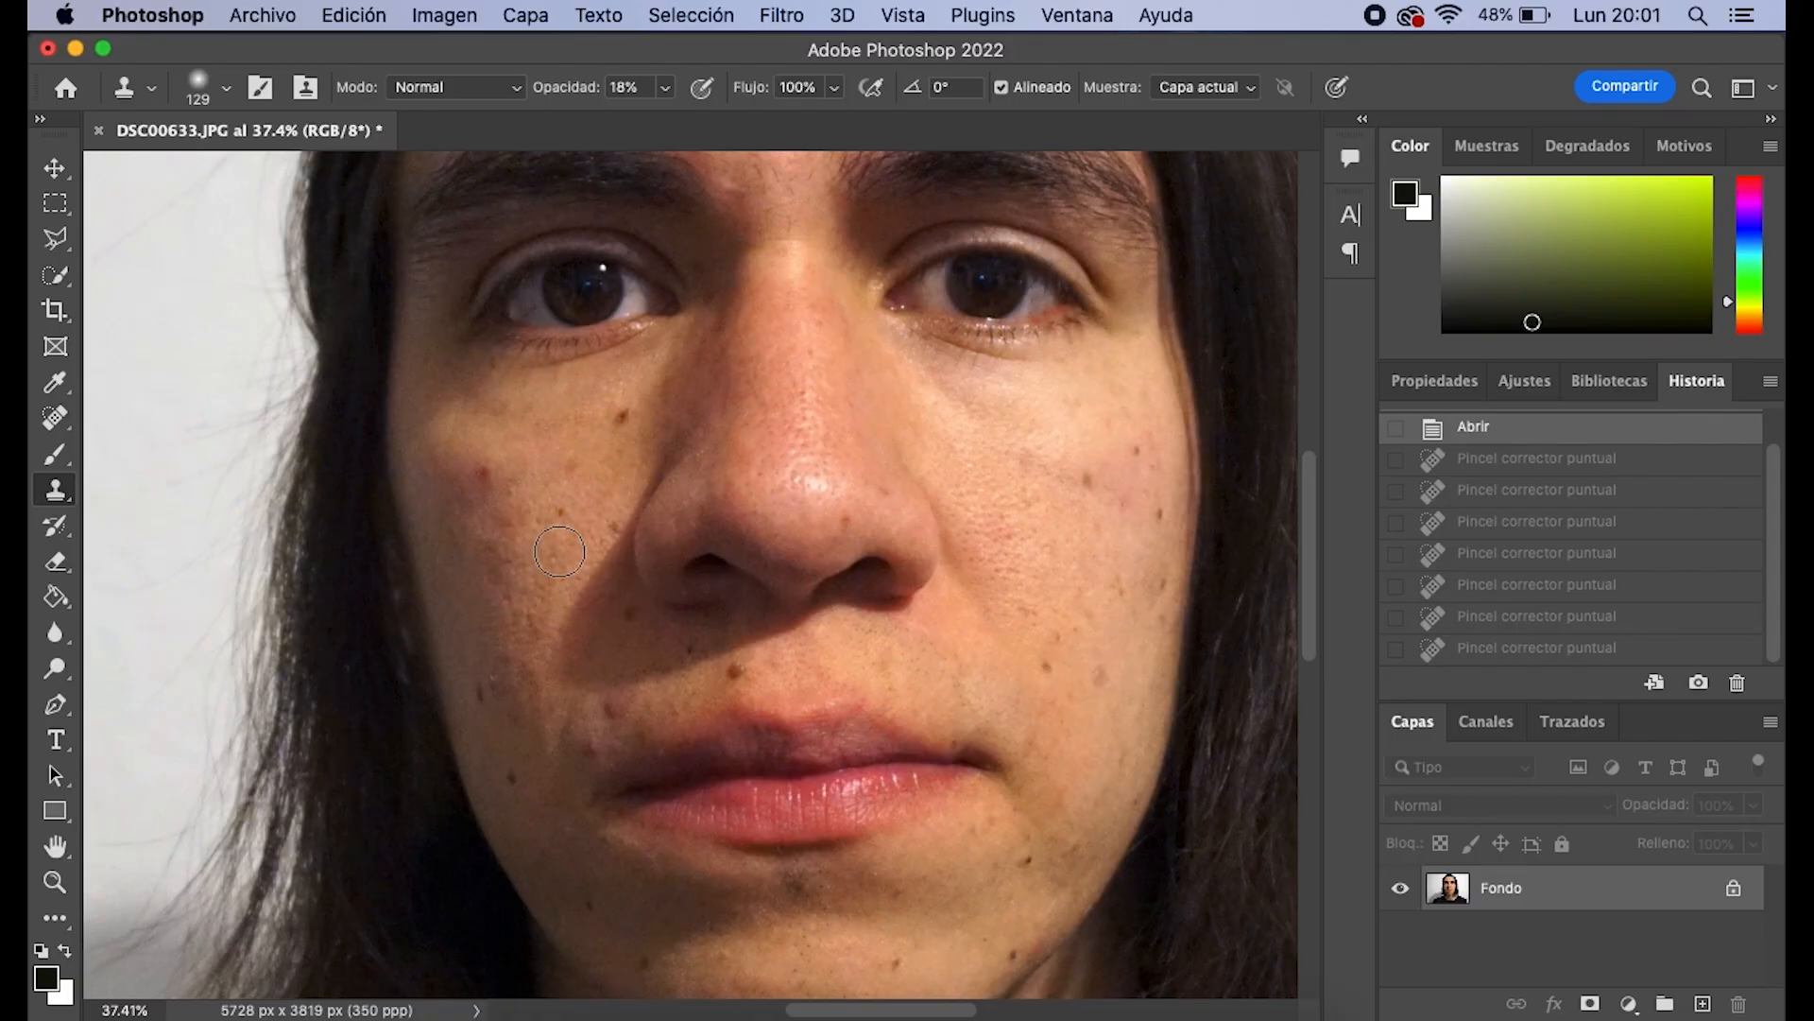
scroll(614, 496, "down", 2)
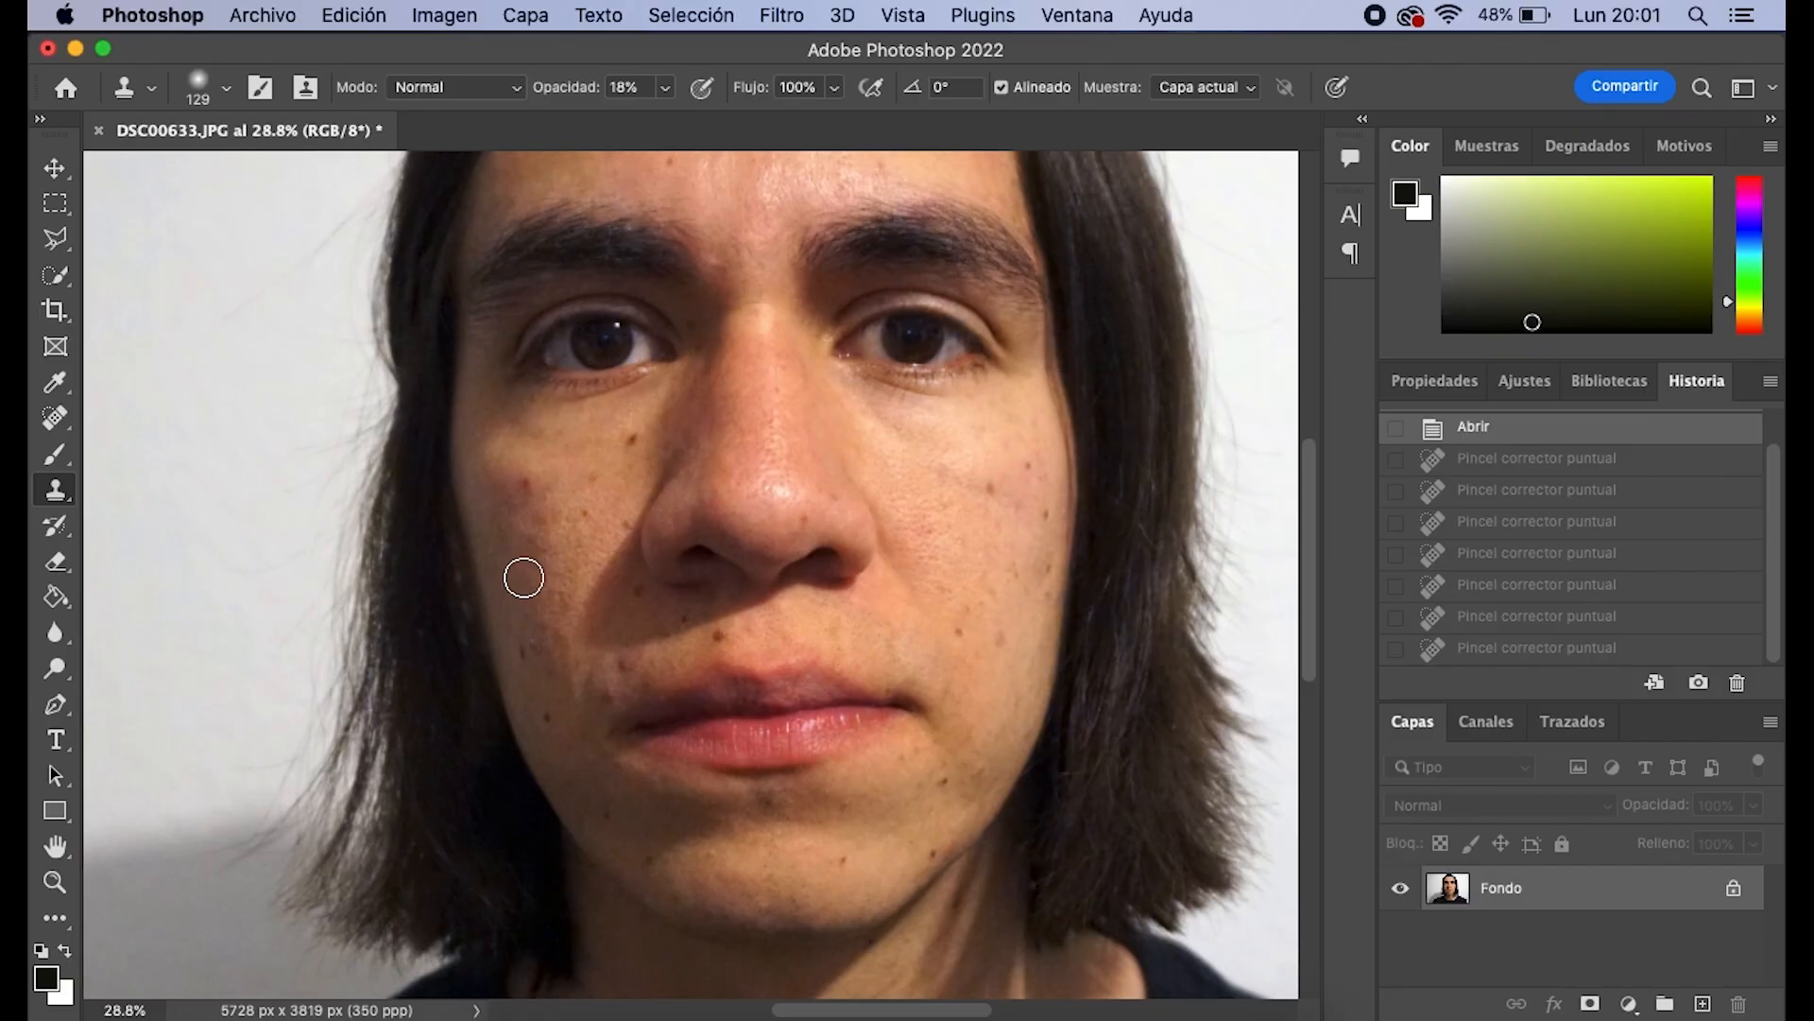
scroll(464, 503, "up", 1)
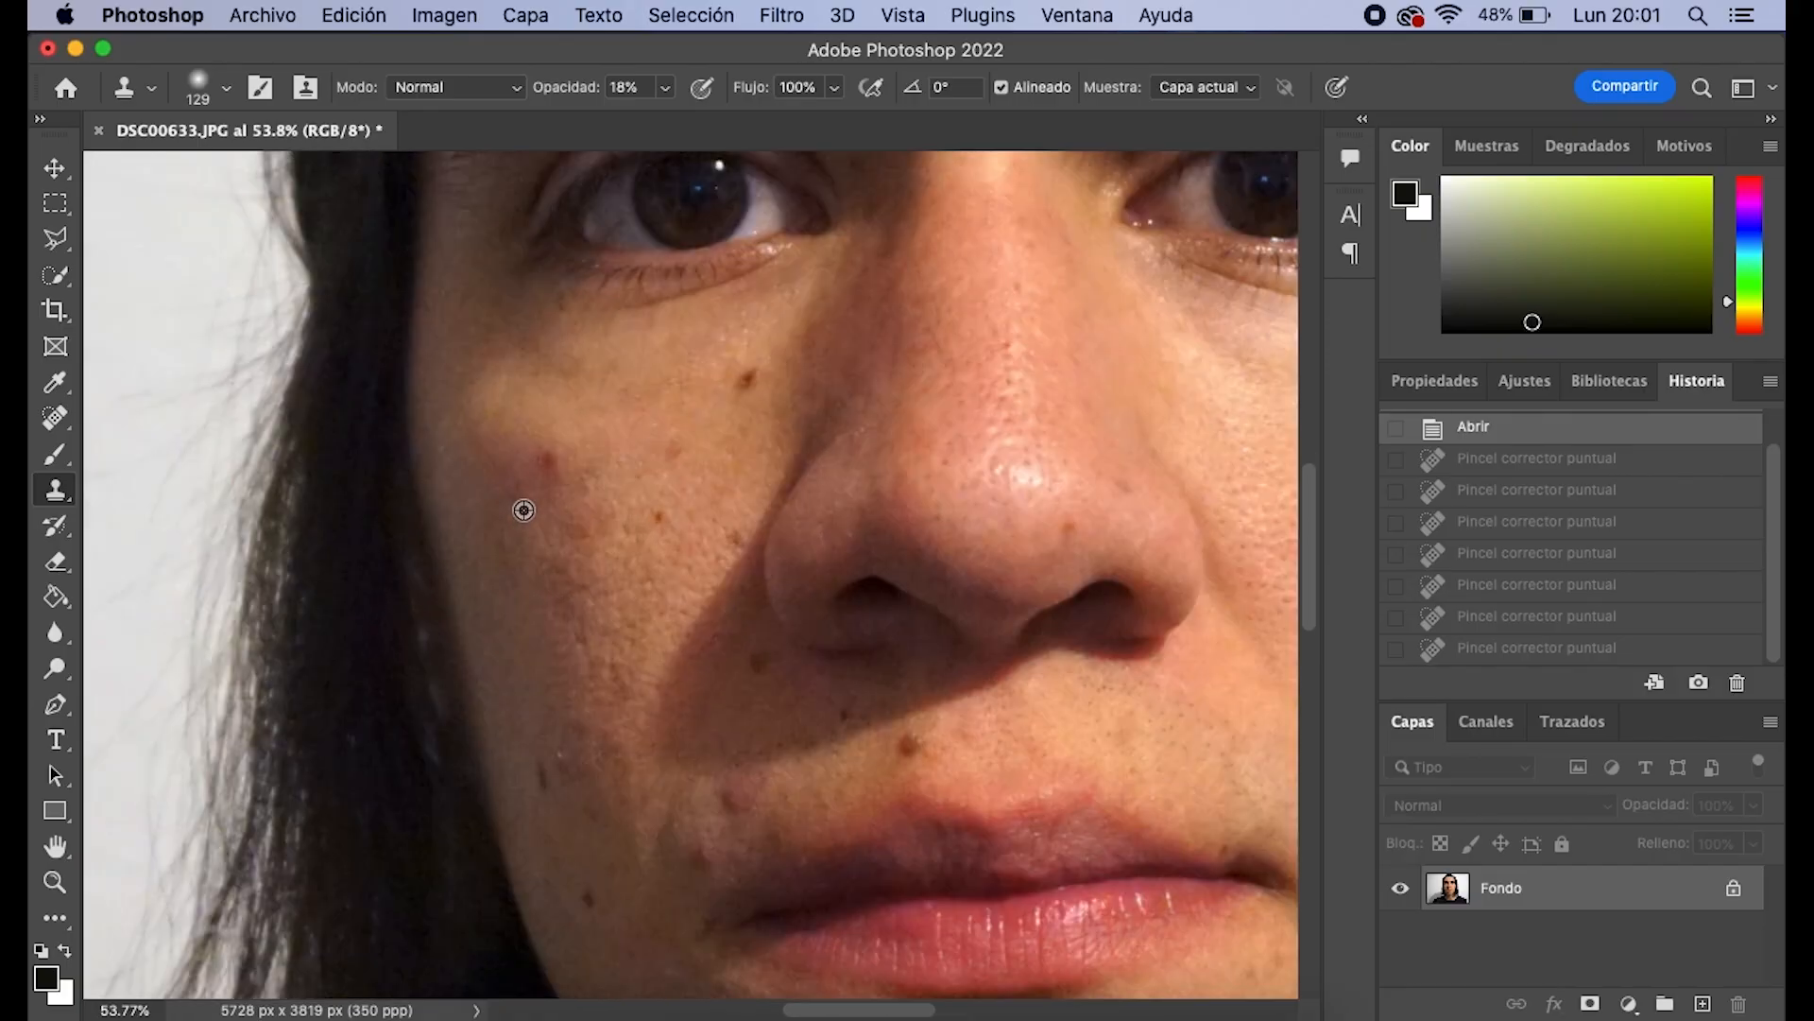
Set the Clone Stamp brush size to 99 px and clone nearby clean skin over the red blemish on the subject's right cheek
scroll(523, 507, "up", 6)
scroll(661, 690, "up", 3)
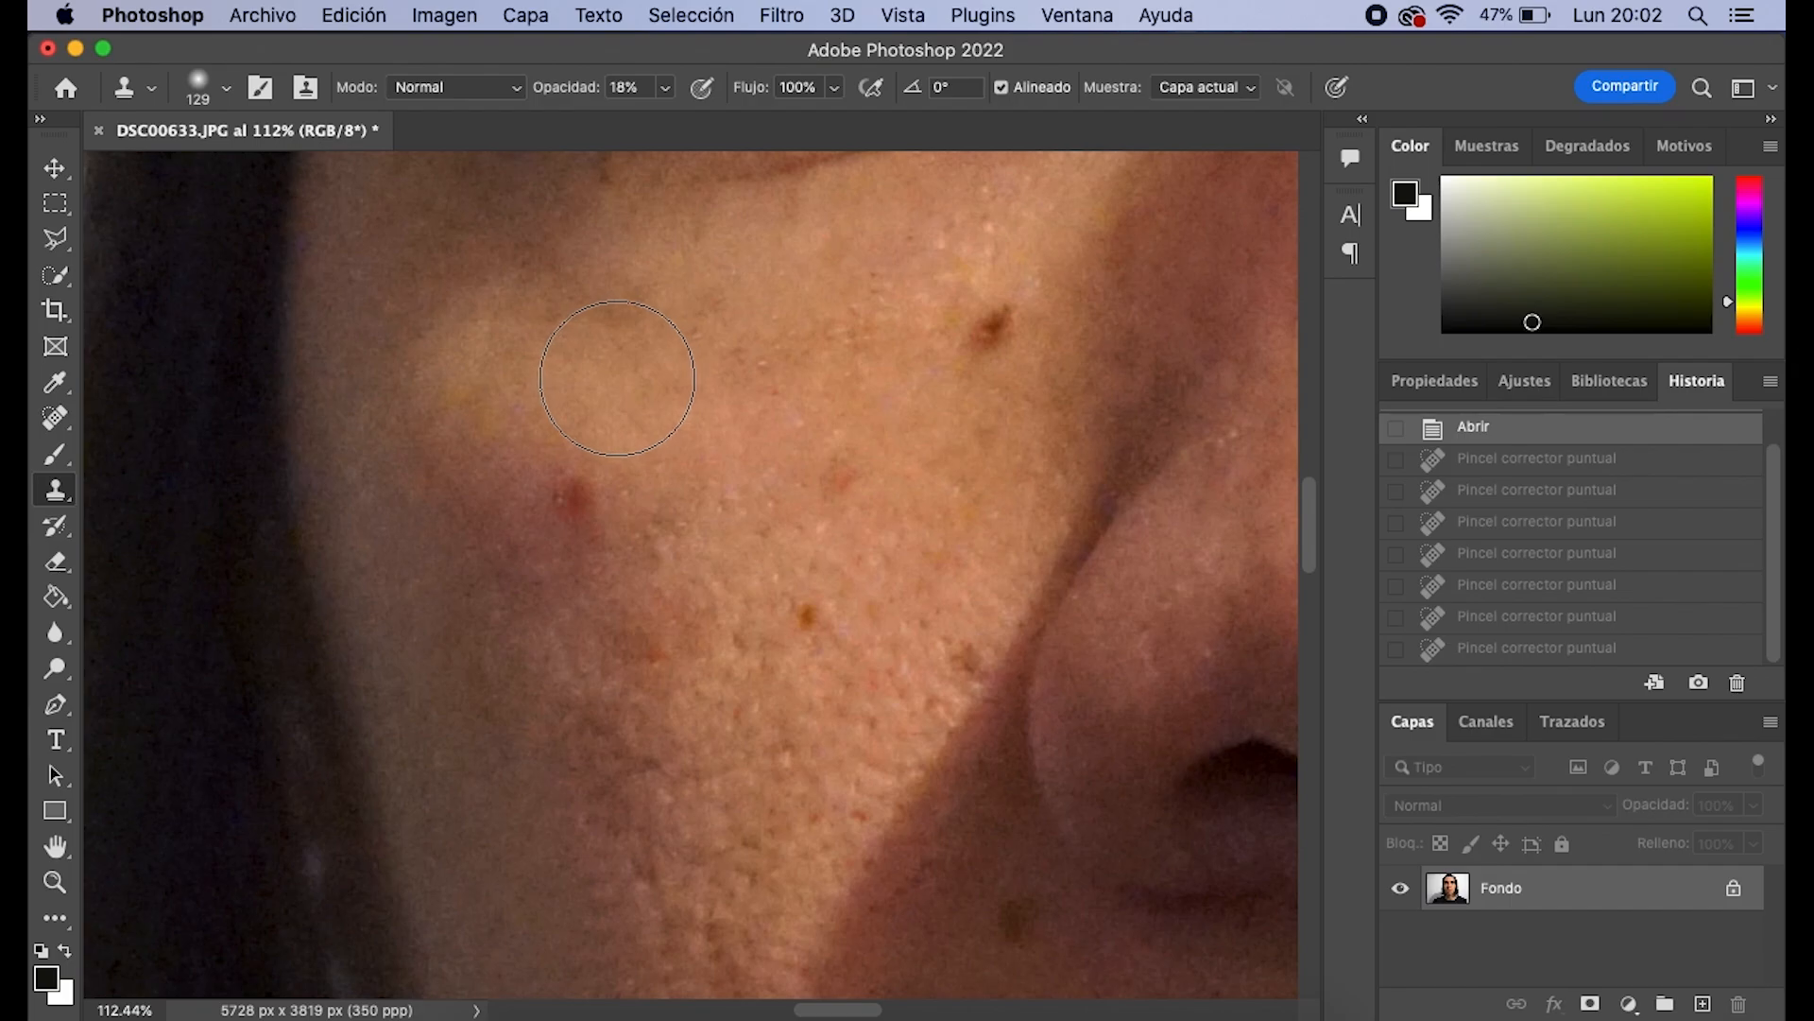
left_click(229, 90)
left_click(272, 171)
left_click(462, 54)
left_click(628, 387, "alt")
mouse_move(638, 365)
left_mouse_down()
mouse_move(655, 402)
mouse_move(547, 449)
mouse_move(570, 503)
mouse_move(638, 521)
mouse_move(595, 545)
mouse_move(564, 524)
mouse_move(568, 484)
left_mouse_up()
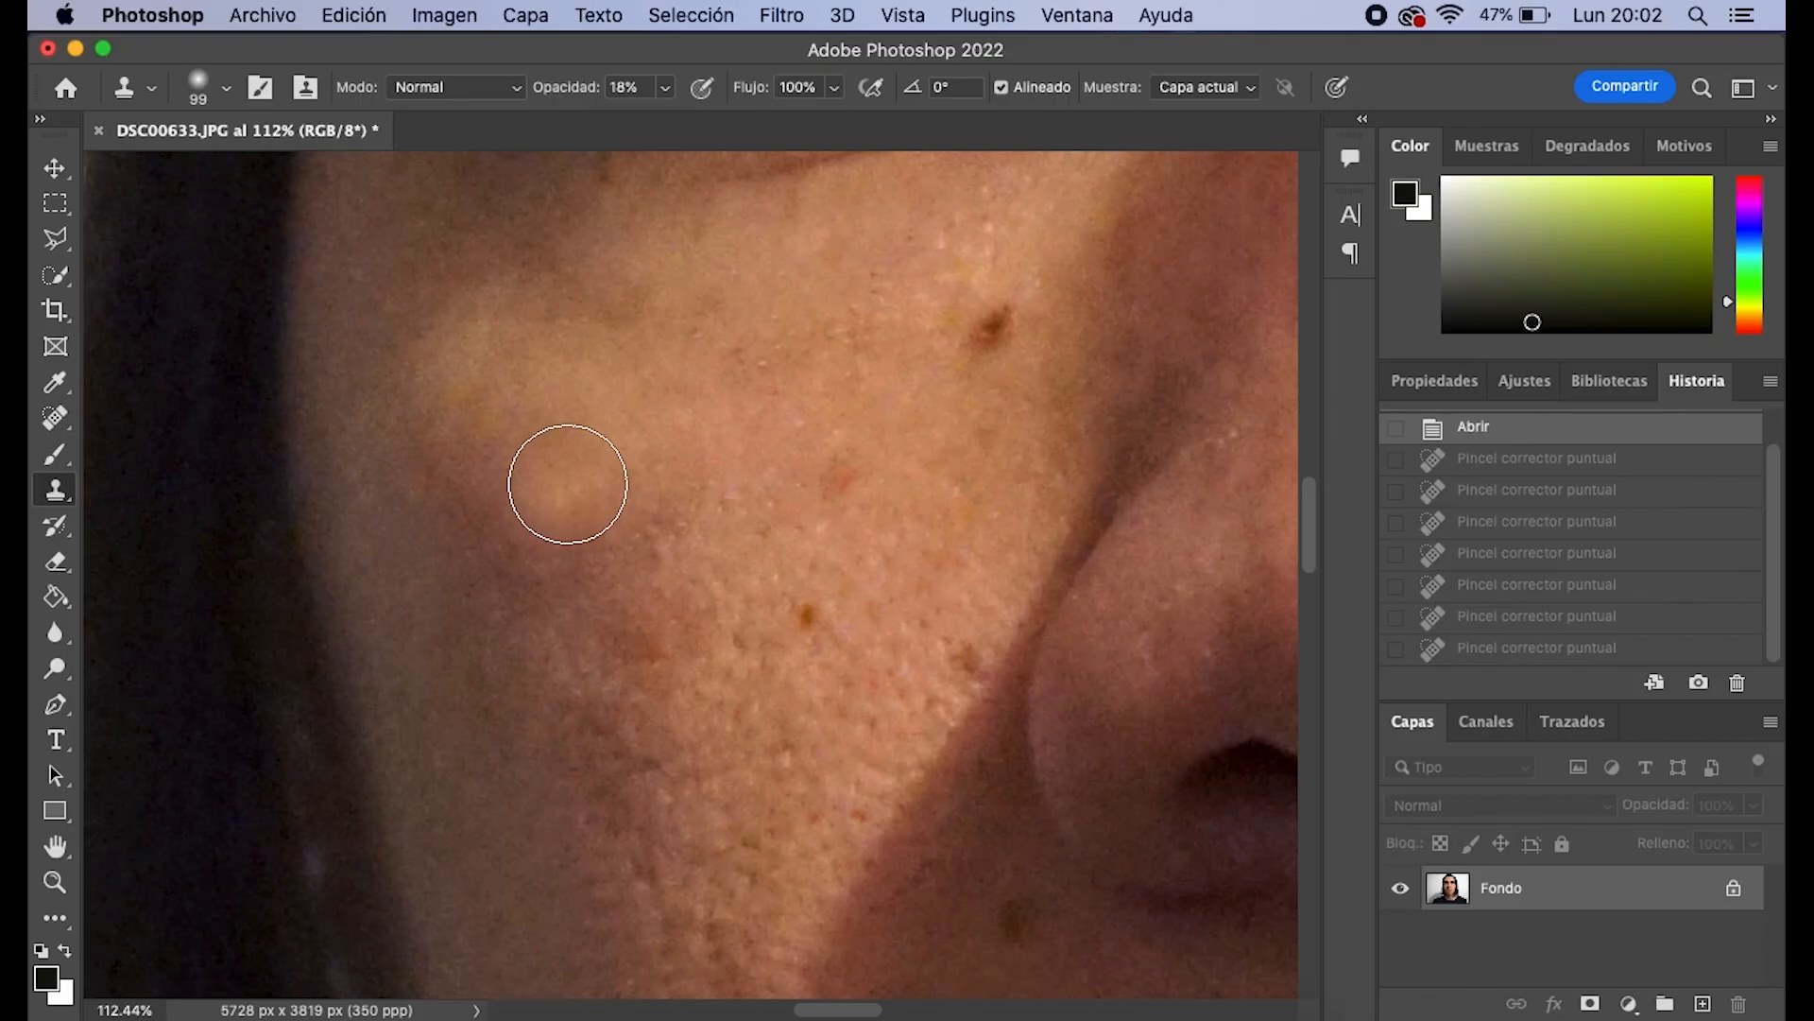
mouse_move(568, 484)
left_mouse_down()
mouse_move(567, 509)
mouse_move(568, 492)
left_mouse_up()
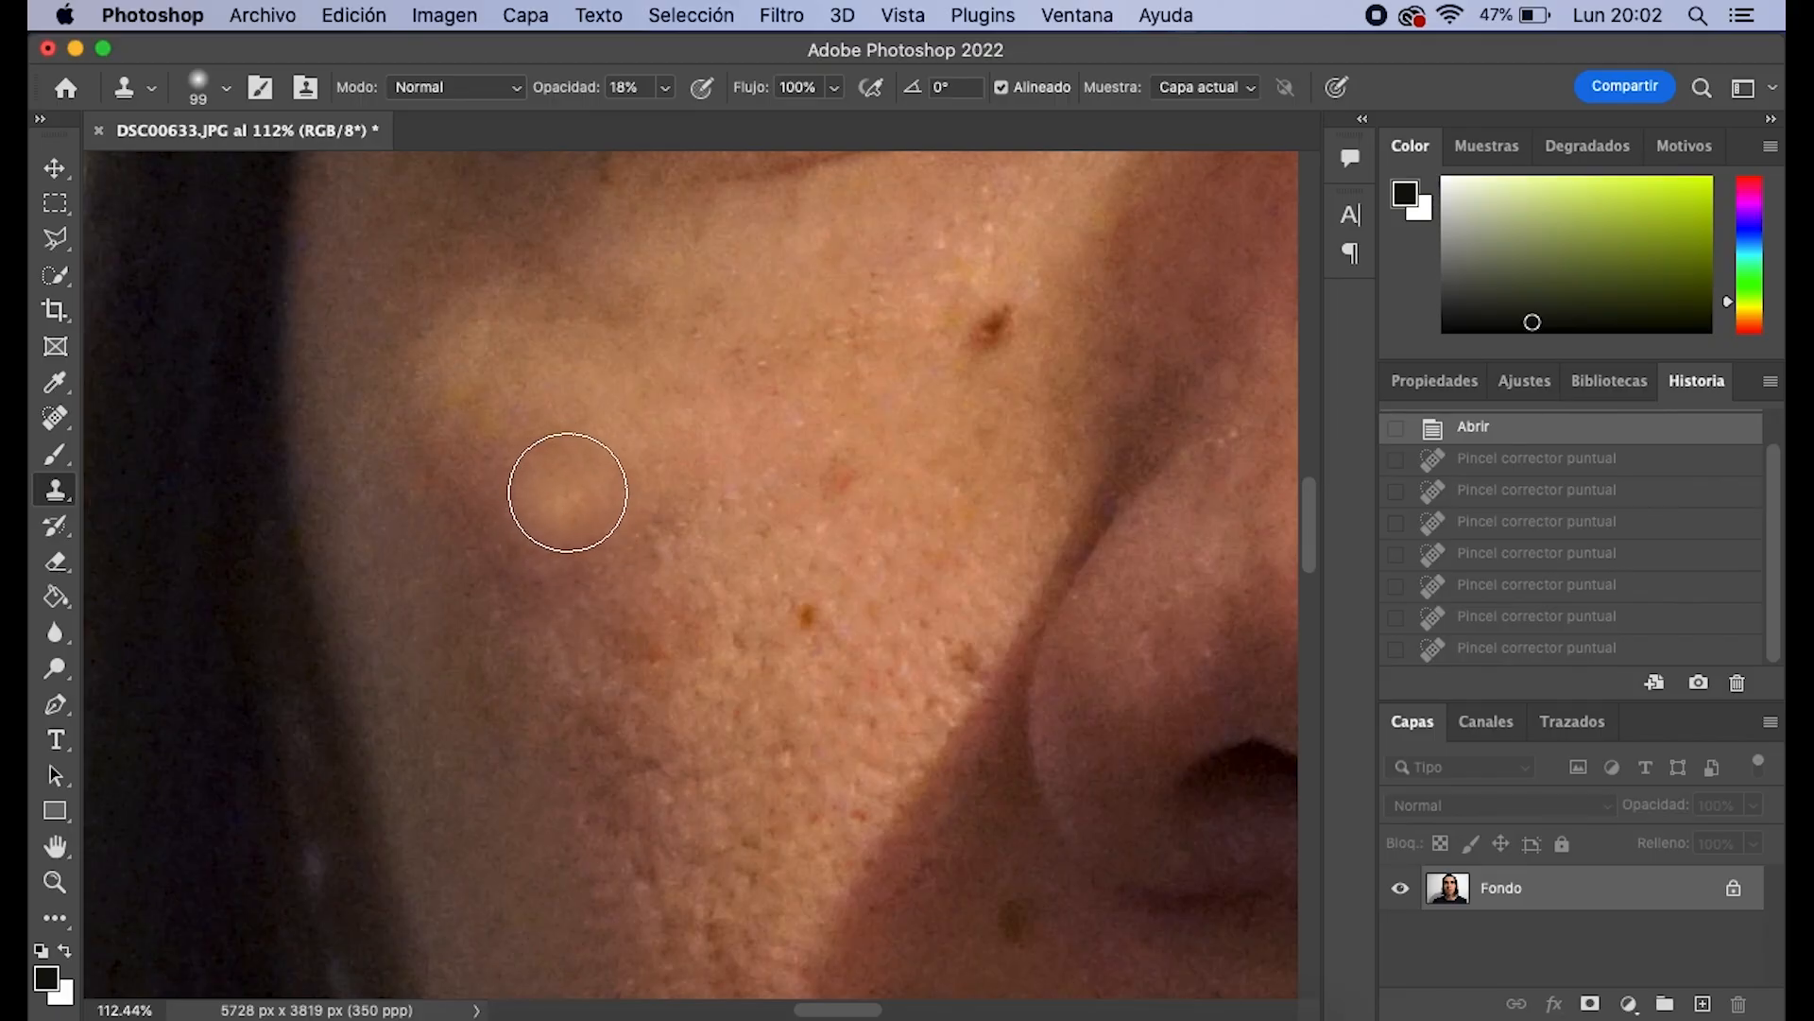
left_click(568, 493)
mouse_move(568, 492)
left_mouse_down()
mouse_move(638, 470)
mouse_move(562, 467)
mouse_move(560, 514)
left_mouse_up()
left_click(581, 480)
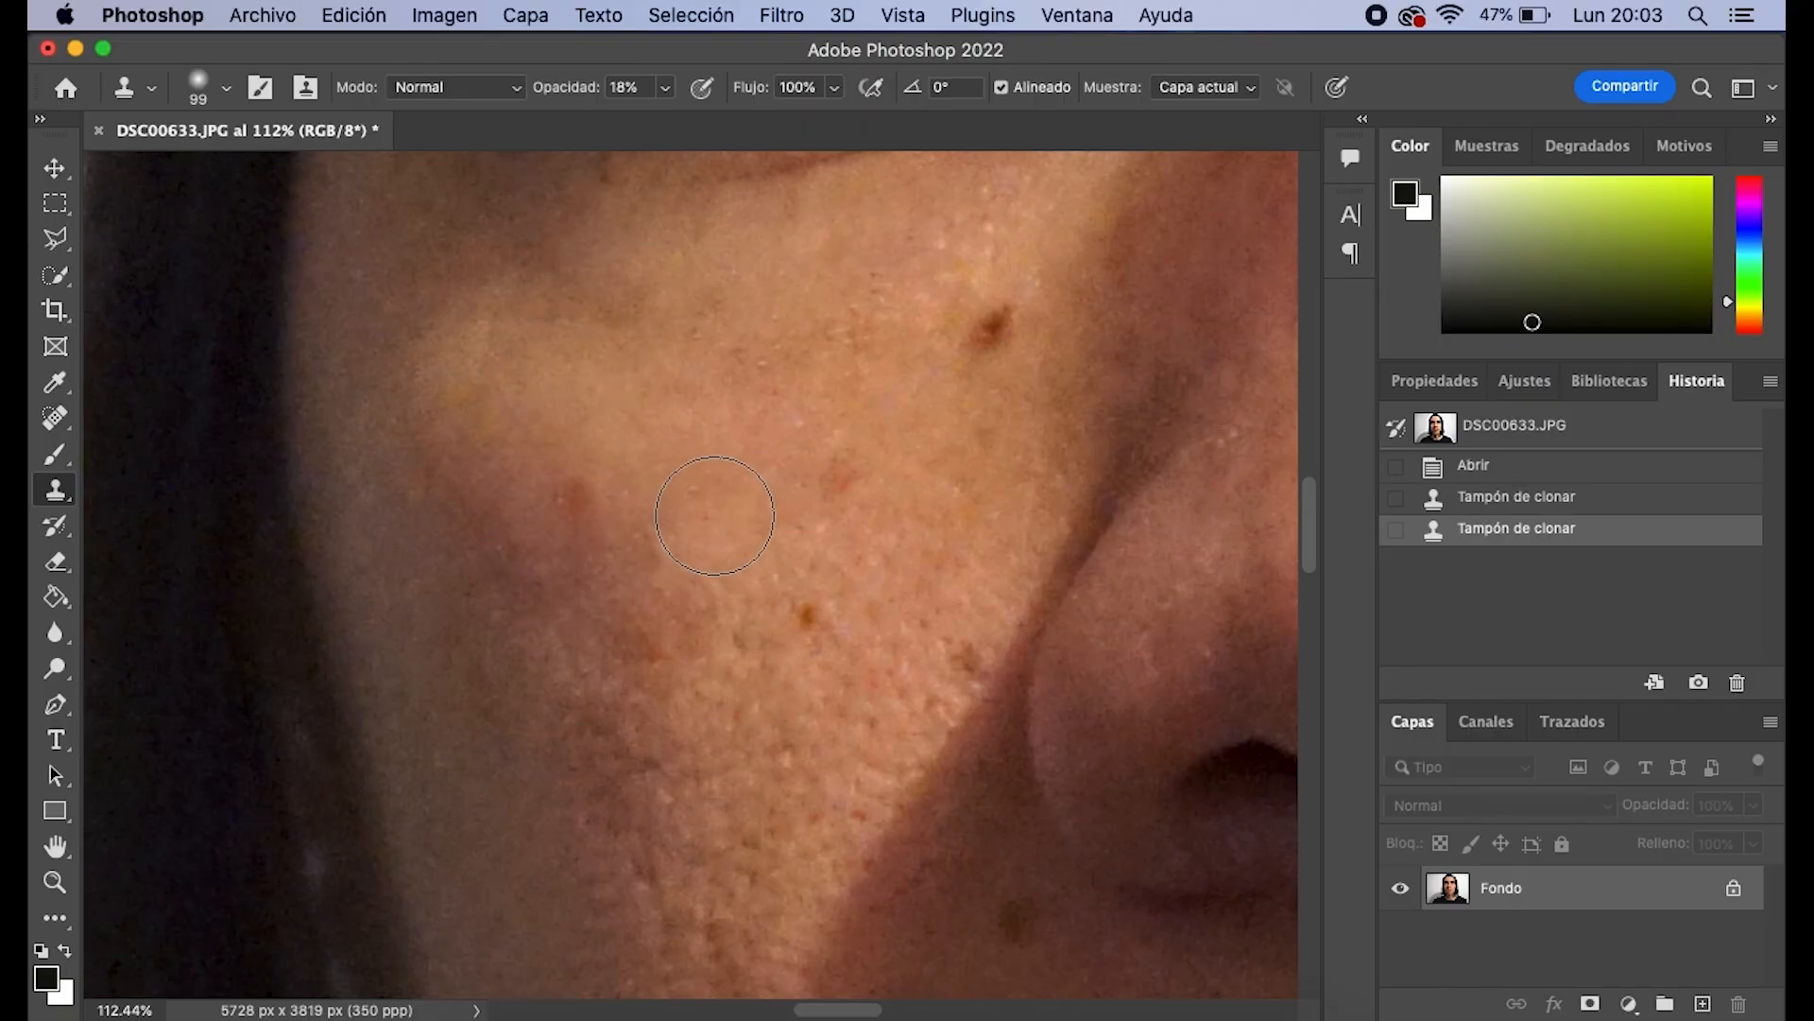
Raise the Clone Stamp opacity to 100% and clone clean skin over the same red cheek blemish
left_click(668, 89)
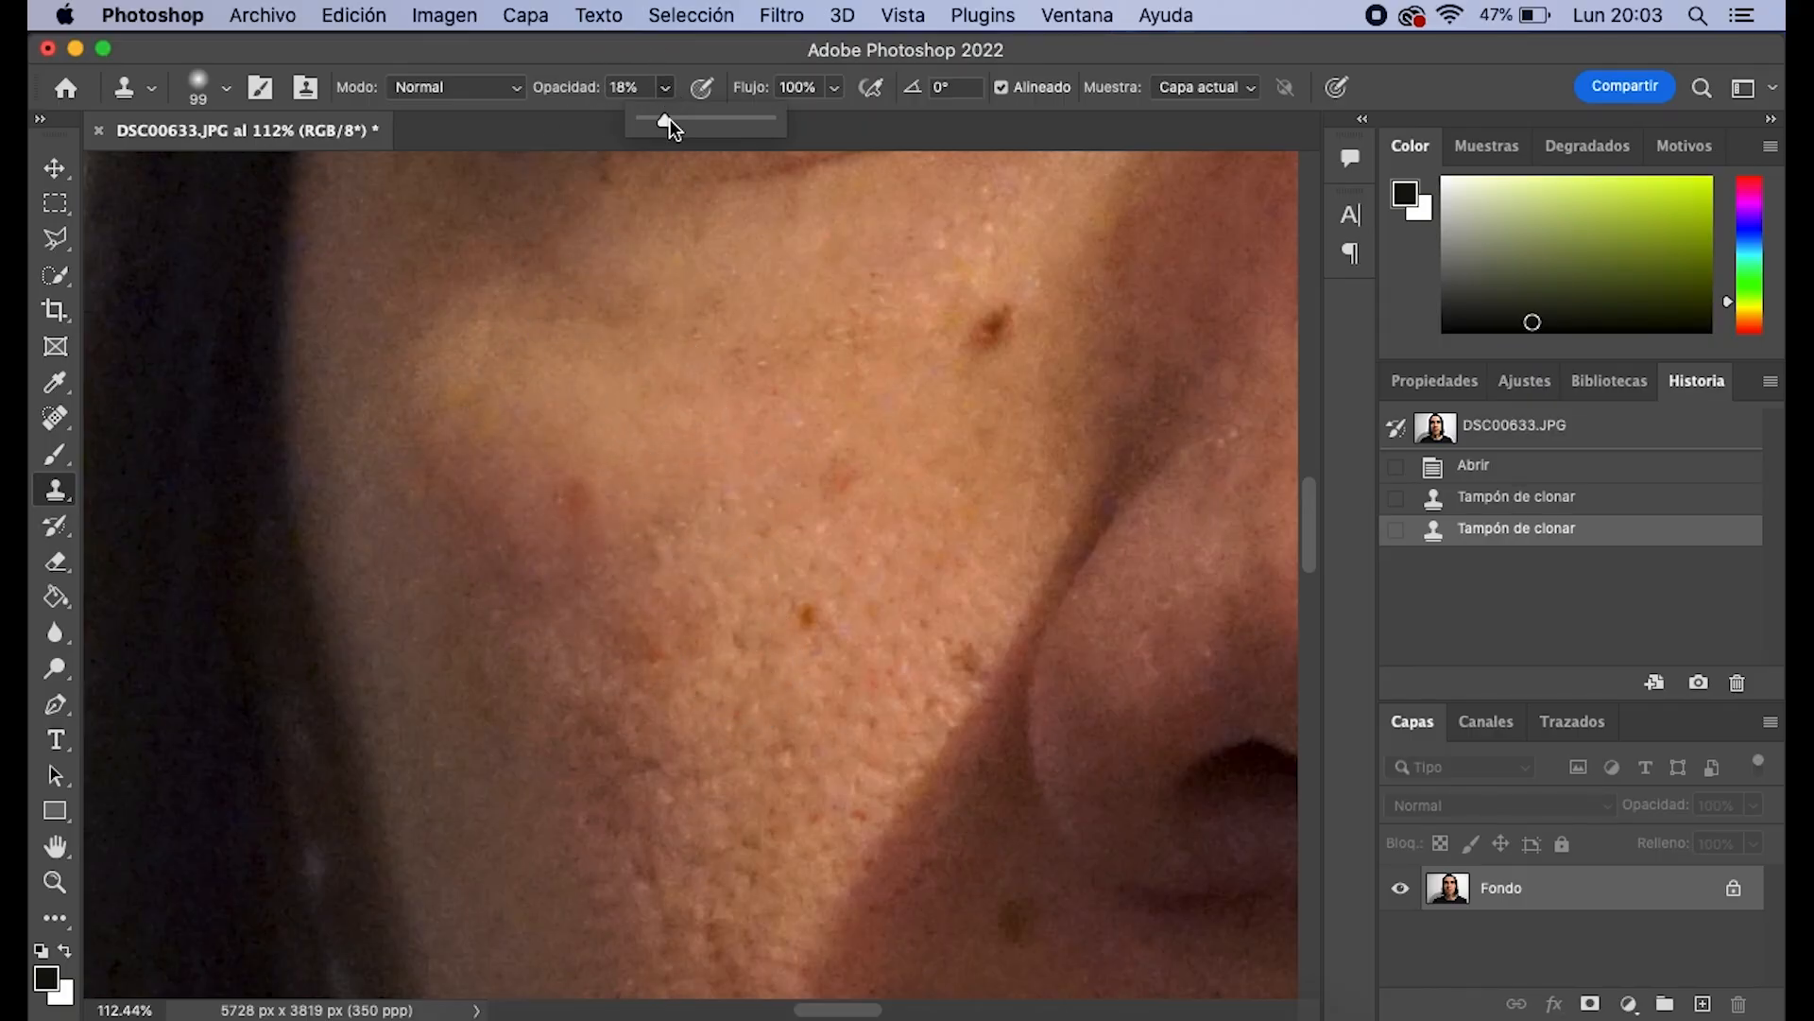
left_click(736, 64)
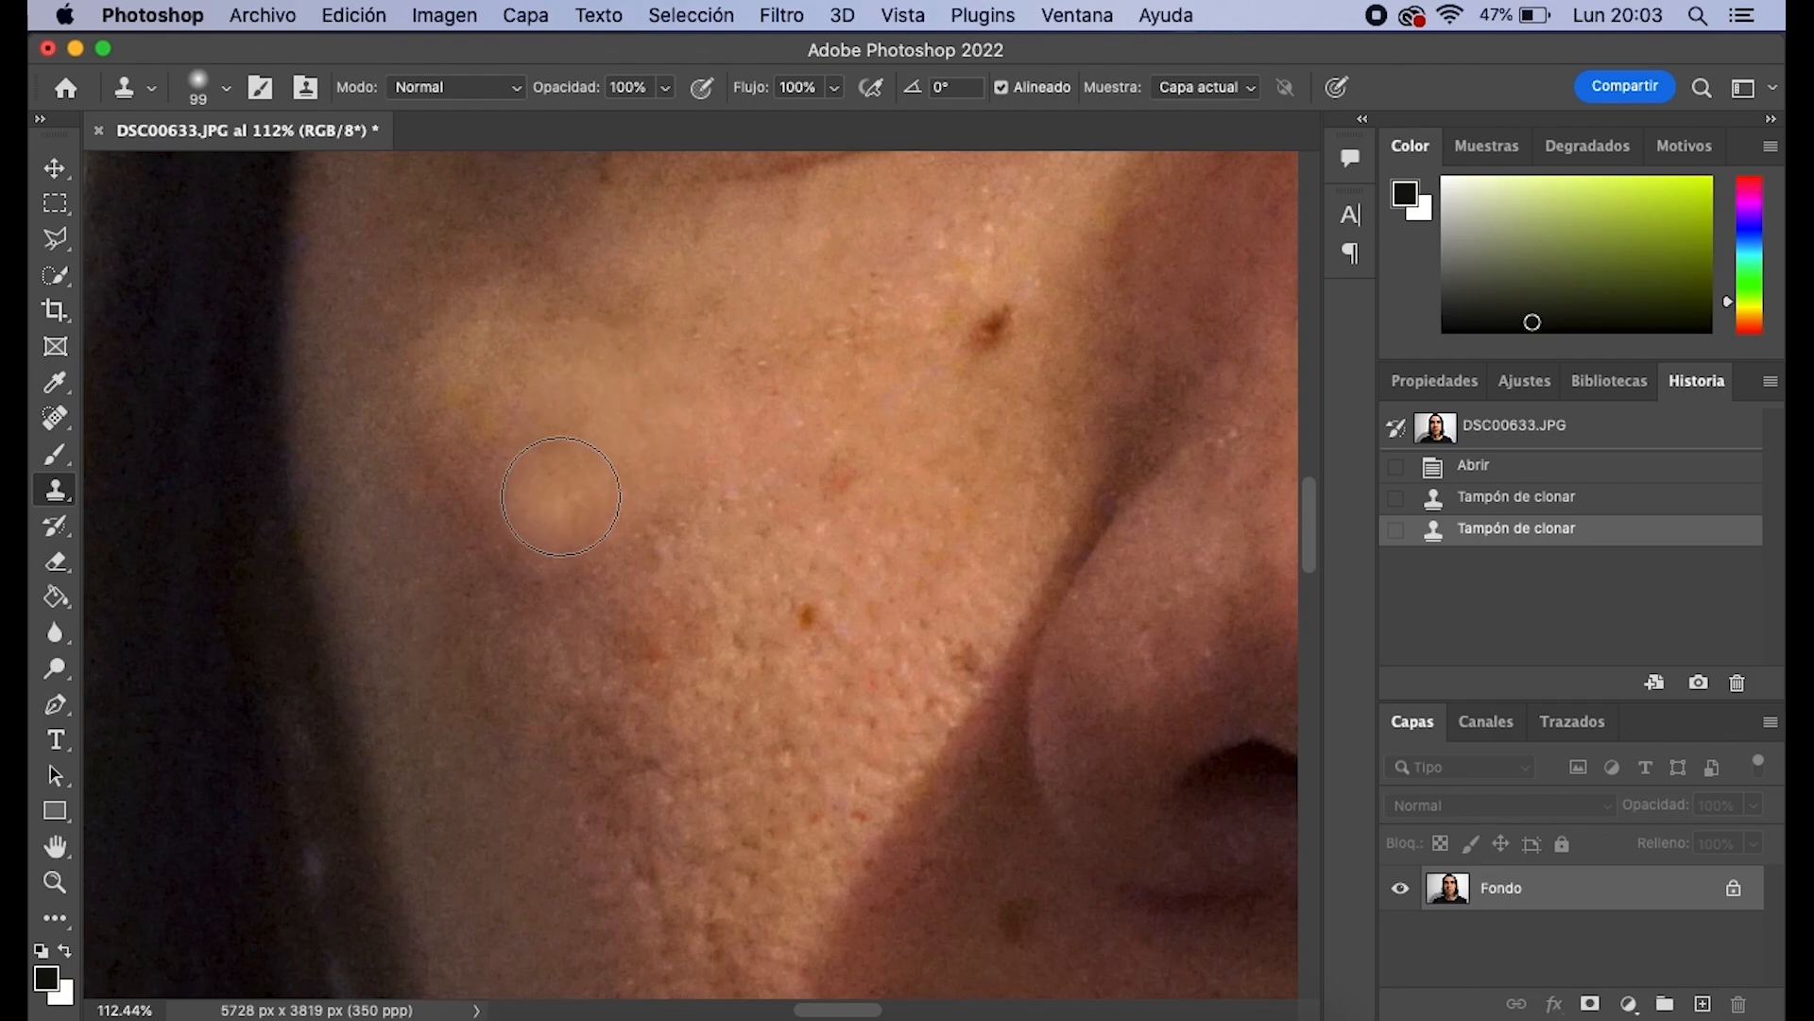
left_click(601, 438)
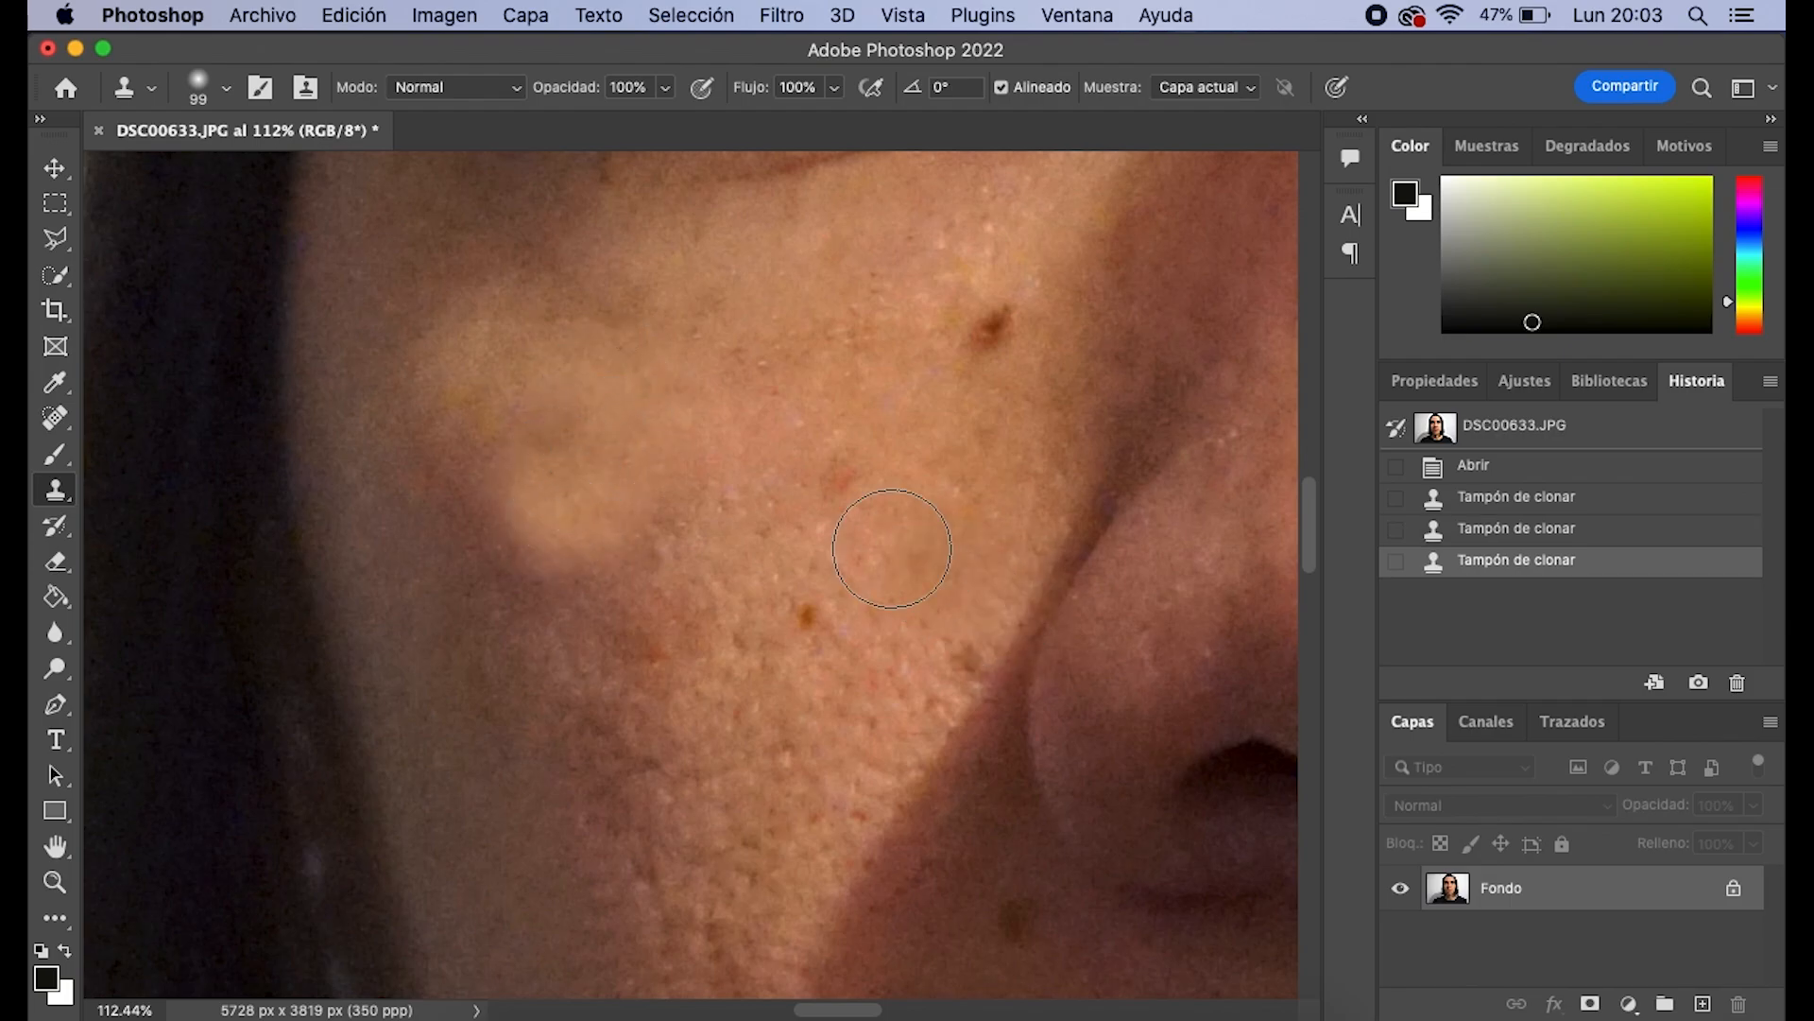
Compare the cheek with and without the full-opacity clone stroke, and revert to the first Tampón de clonar history state
scroll(721, 494, "down", 5)
scroll(740, 488, "up", 5)
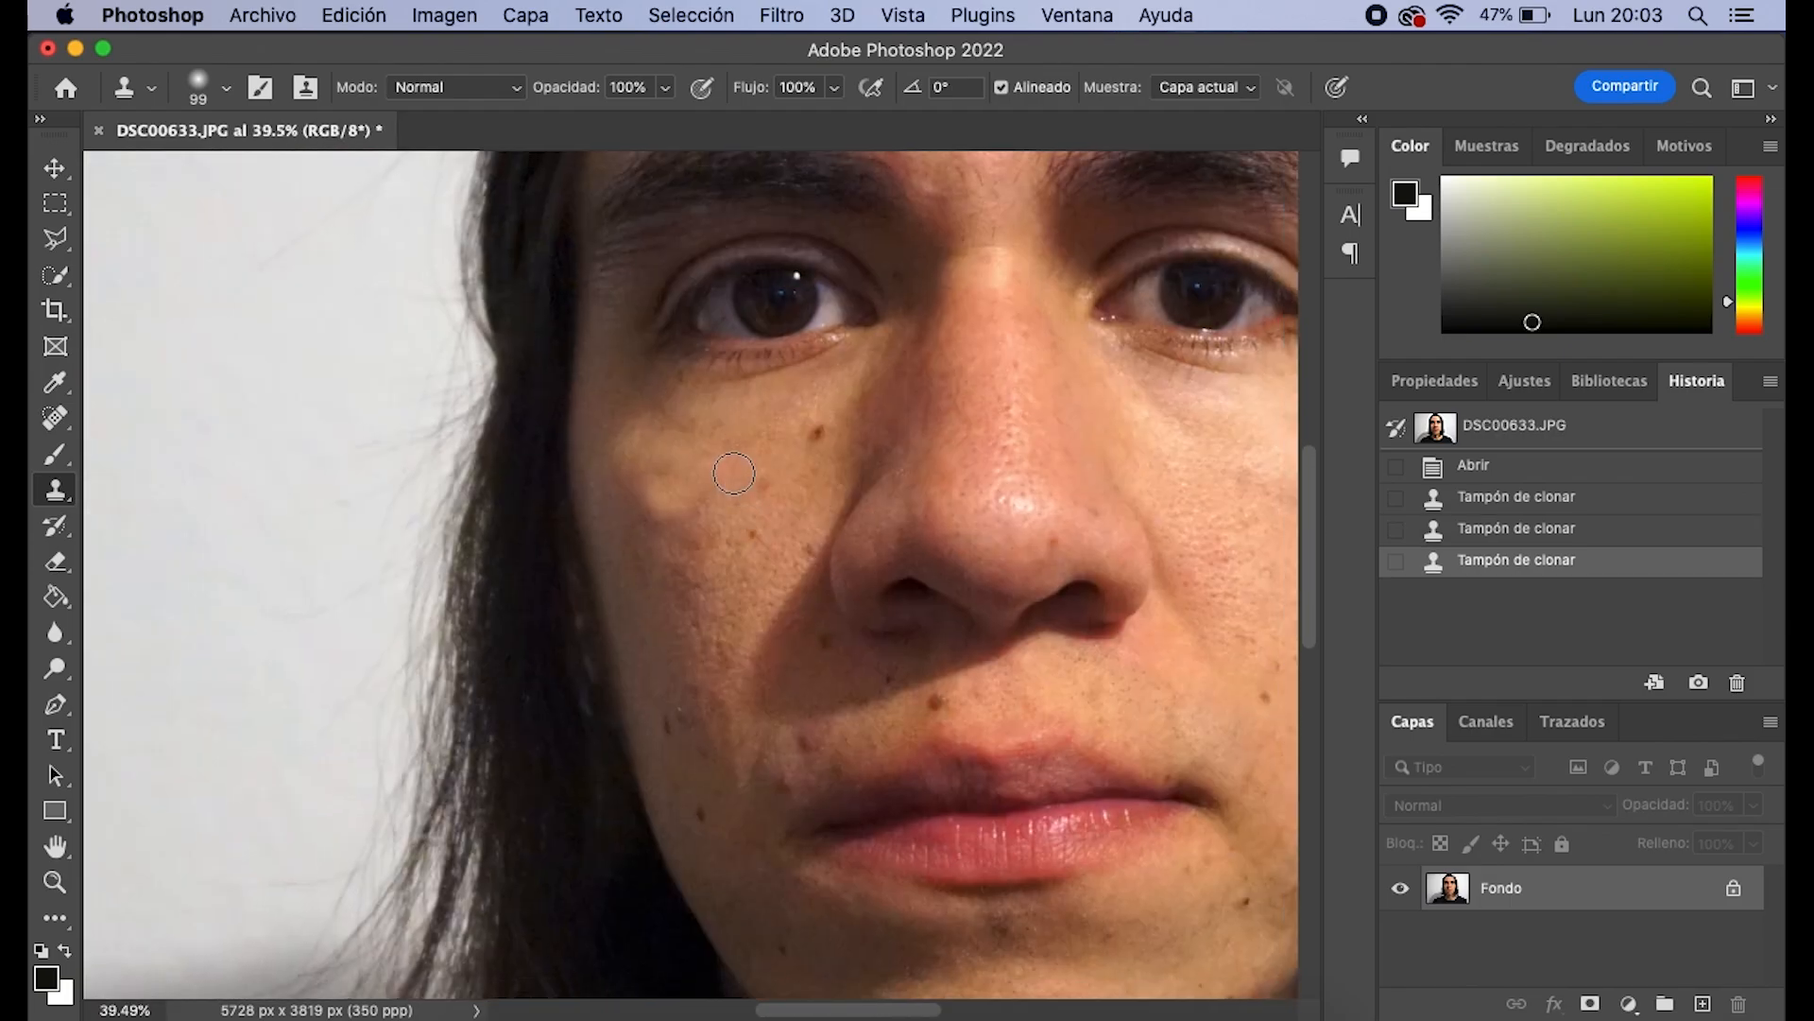
scroll(648, 466, "down", 6)
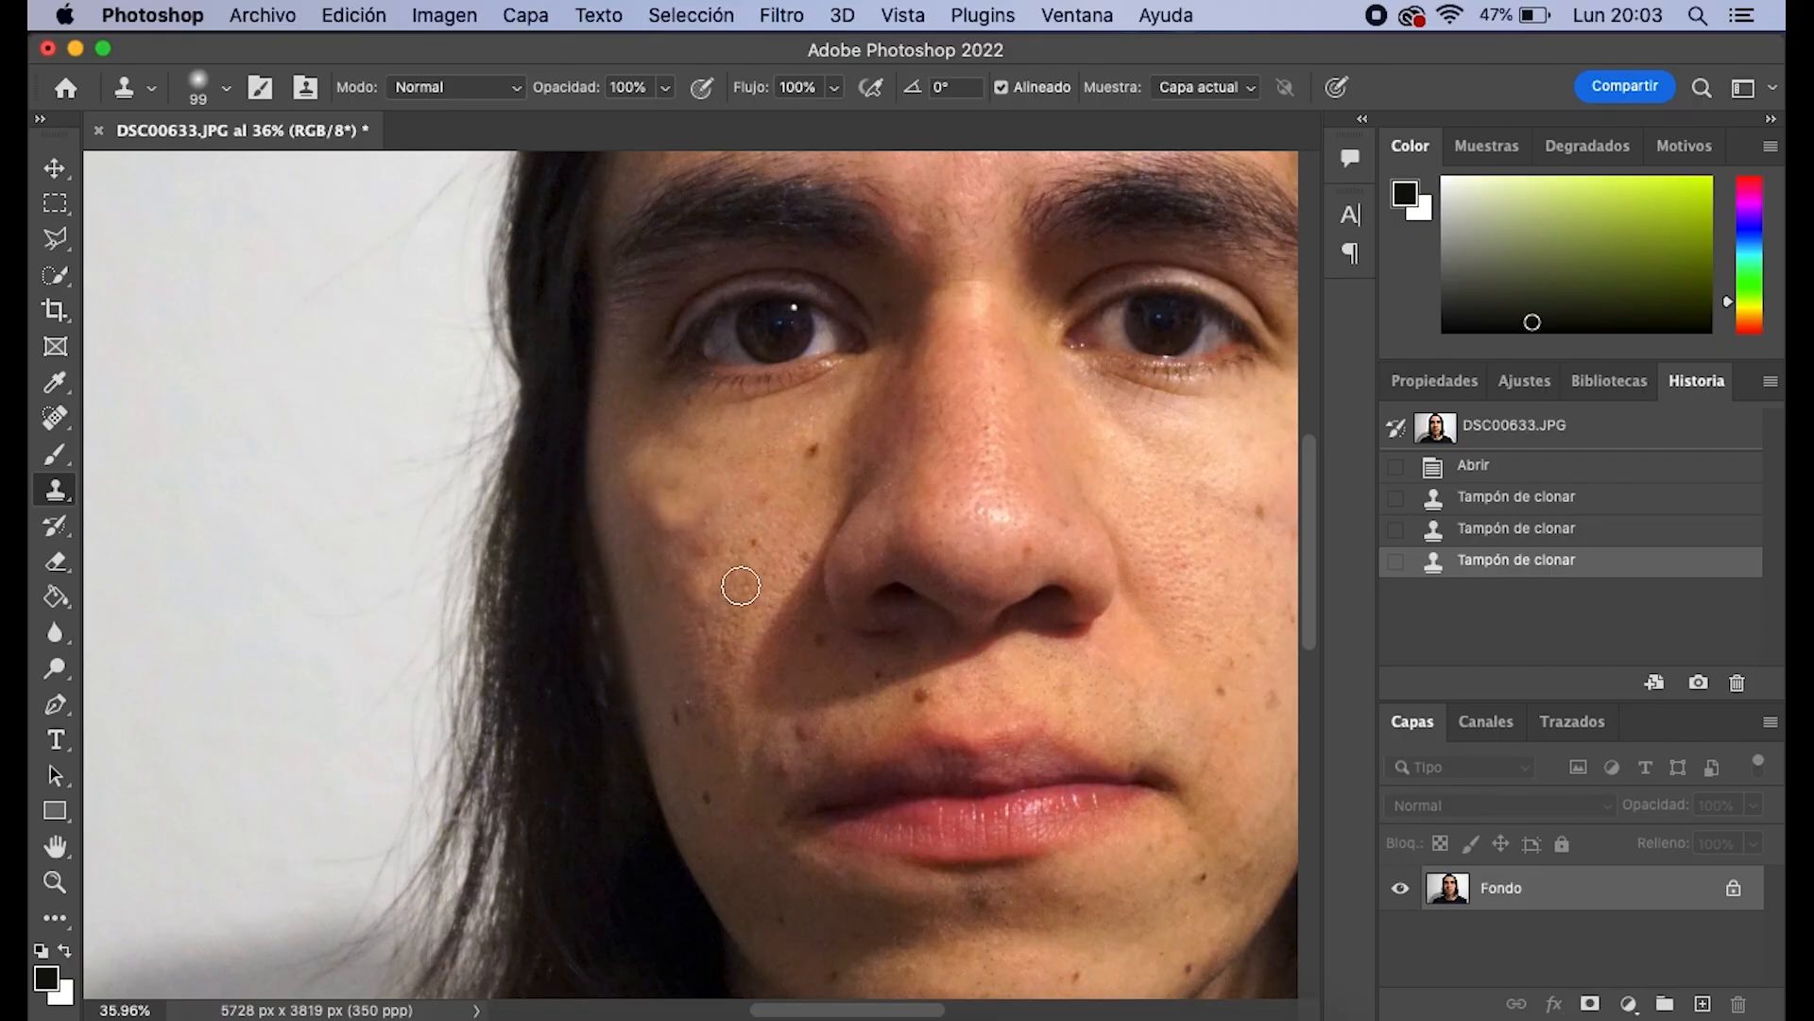
left_click(1532, 501)
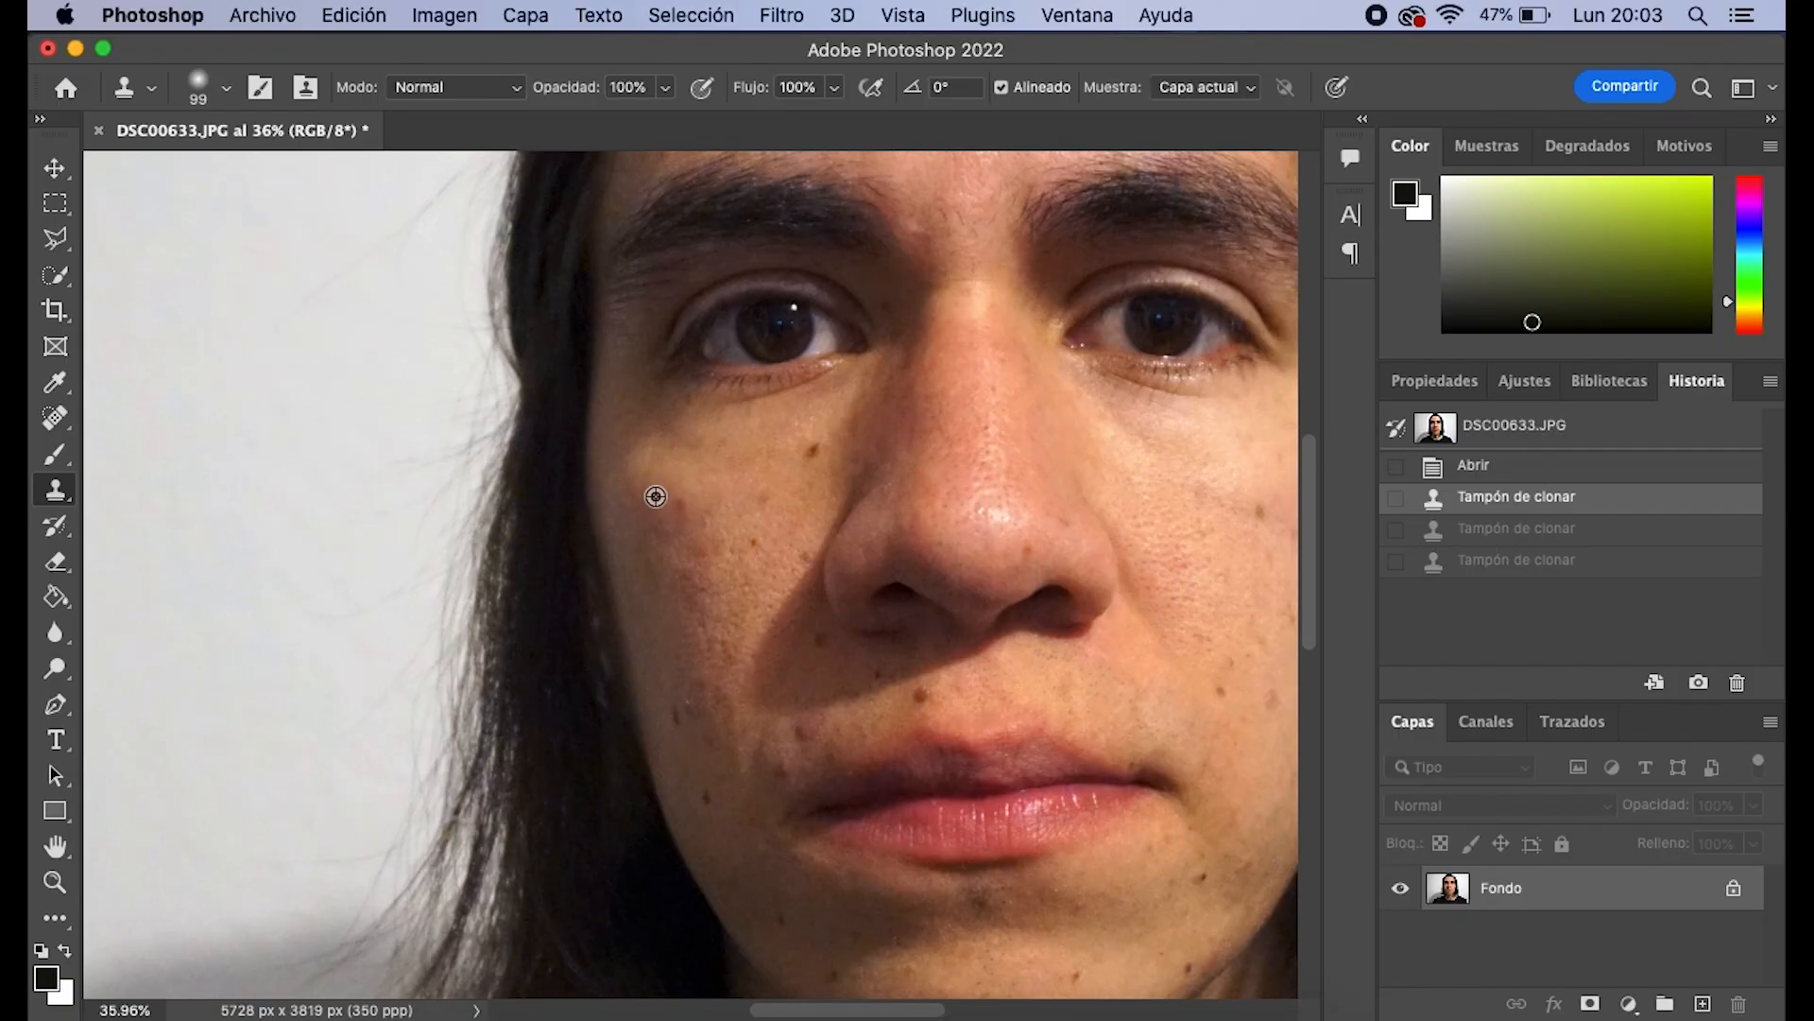
key("super+shift+z")
key("super+shift+z")
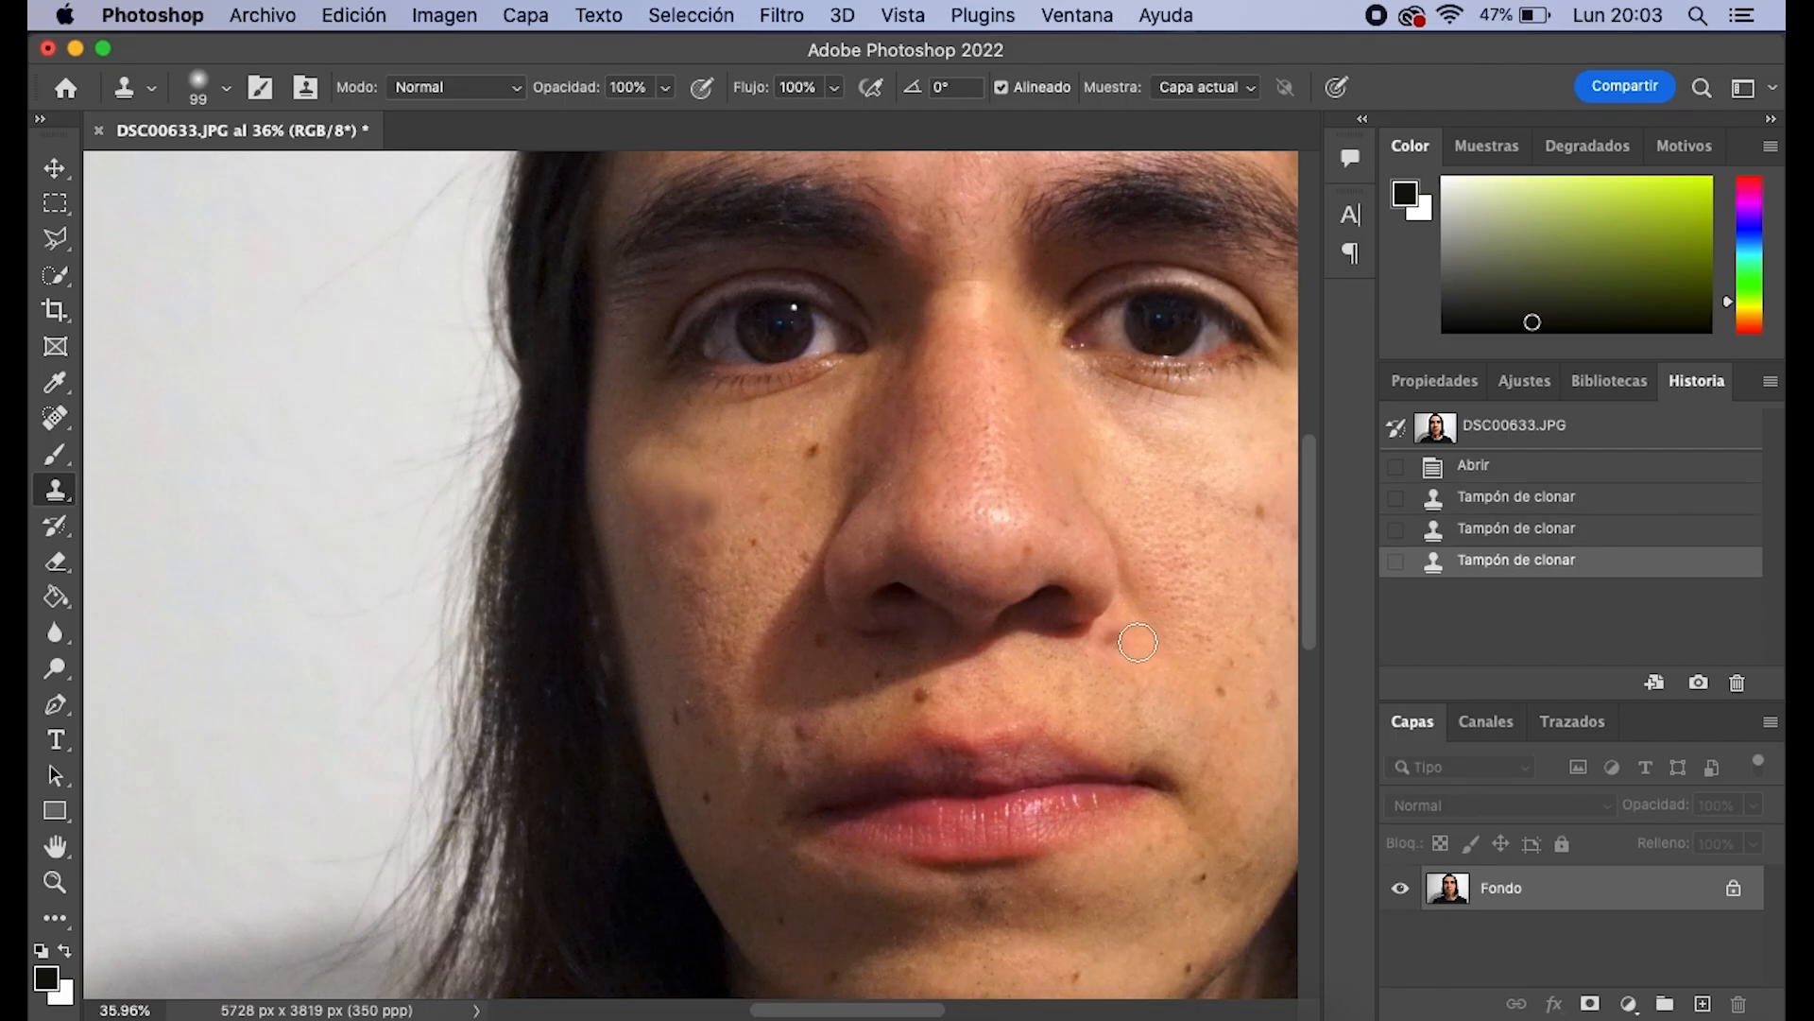
left_click(1502, 498)
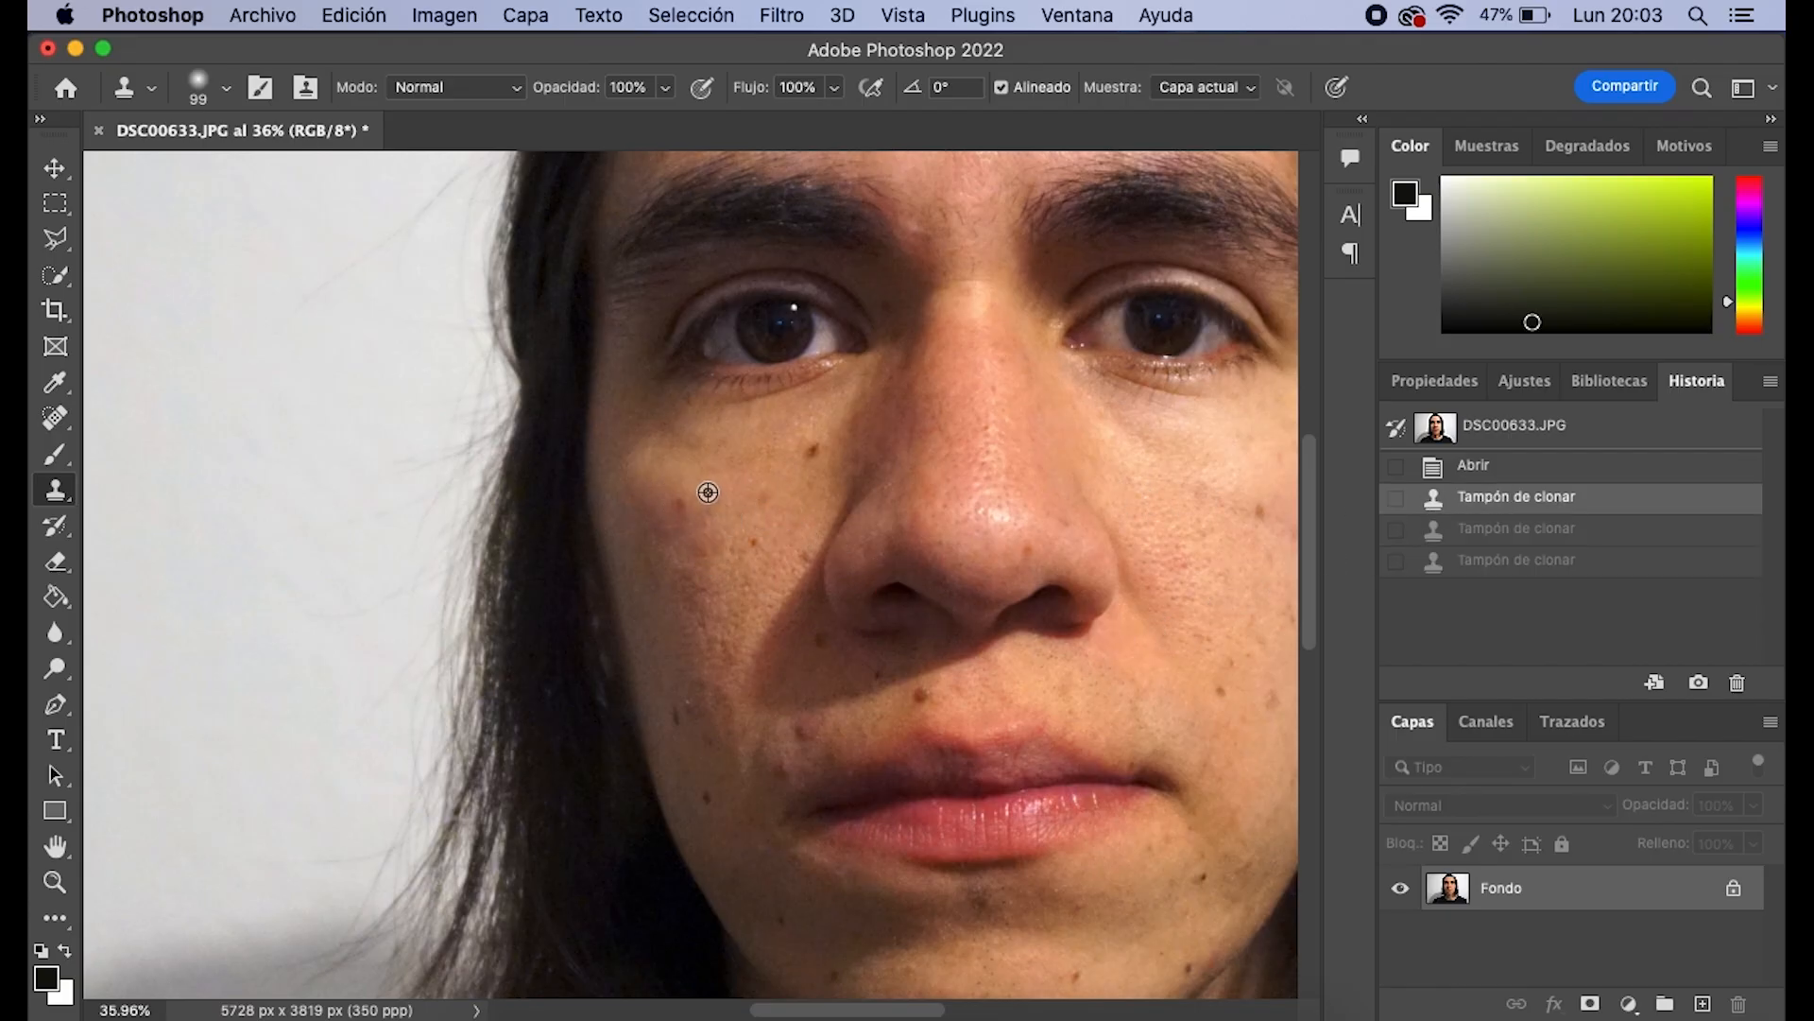
Try cloning skin over the red cheek blemish with the 99 px brush, and revert to the first Tampón de clonar history state
left_click(683, 507)
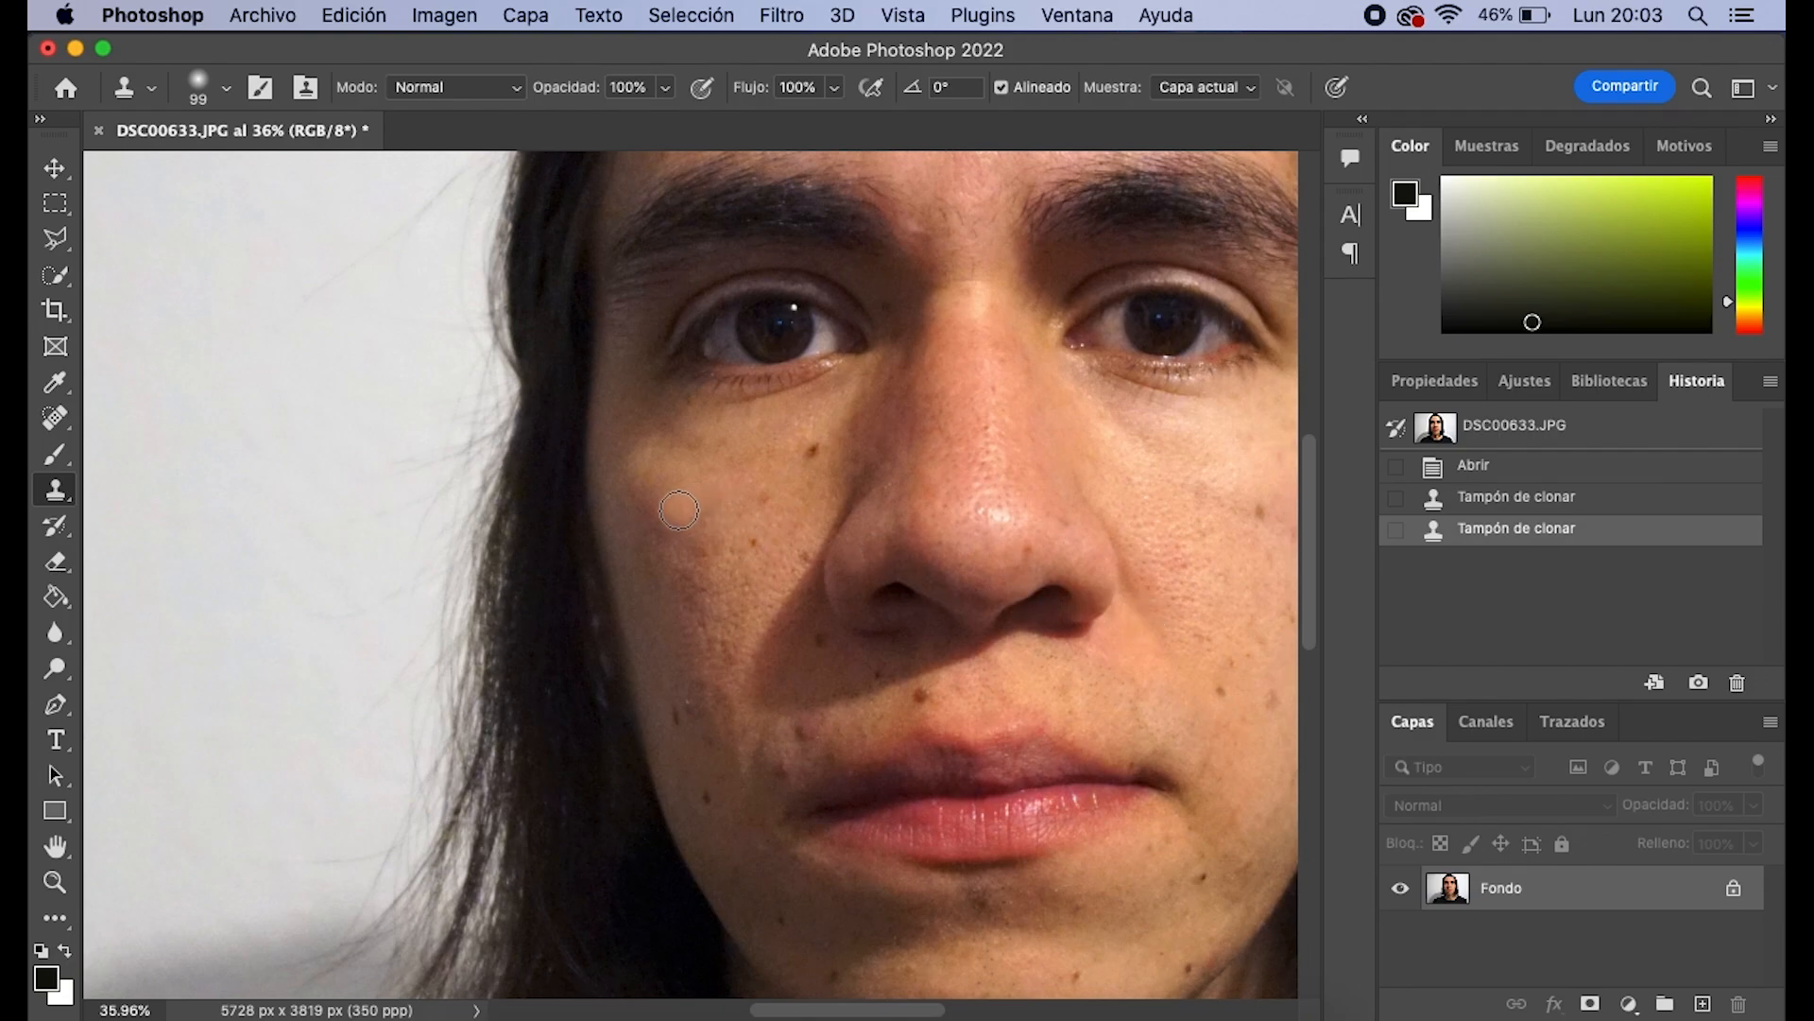
left_click(1113, 649)
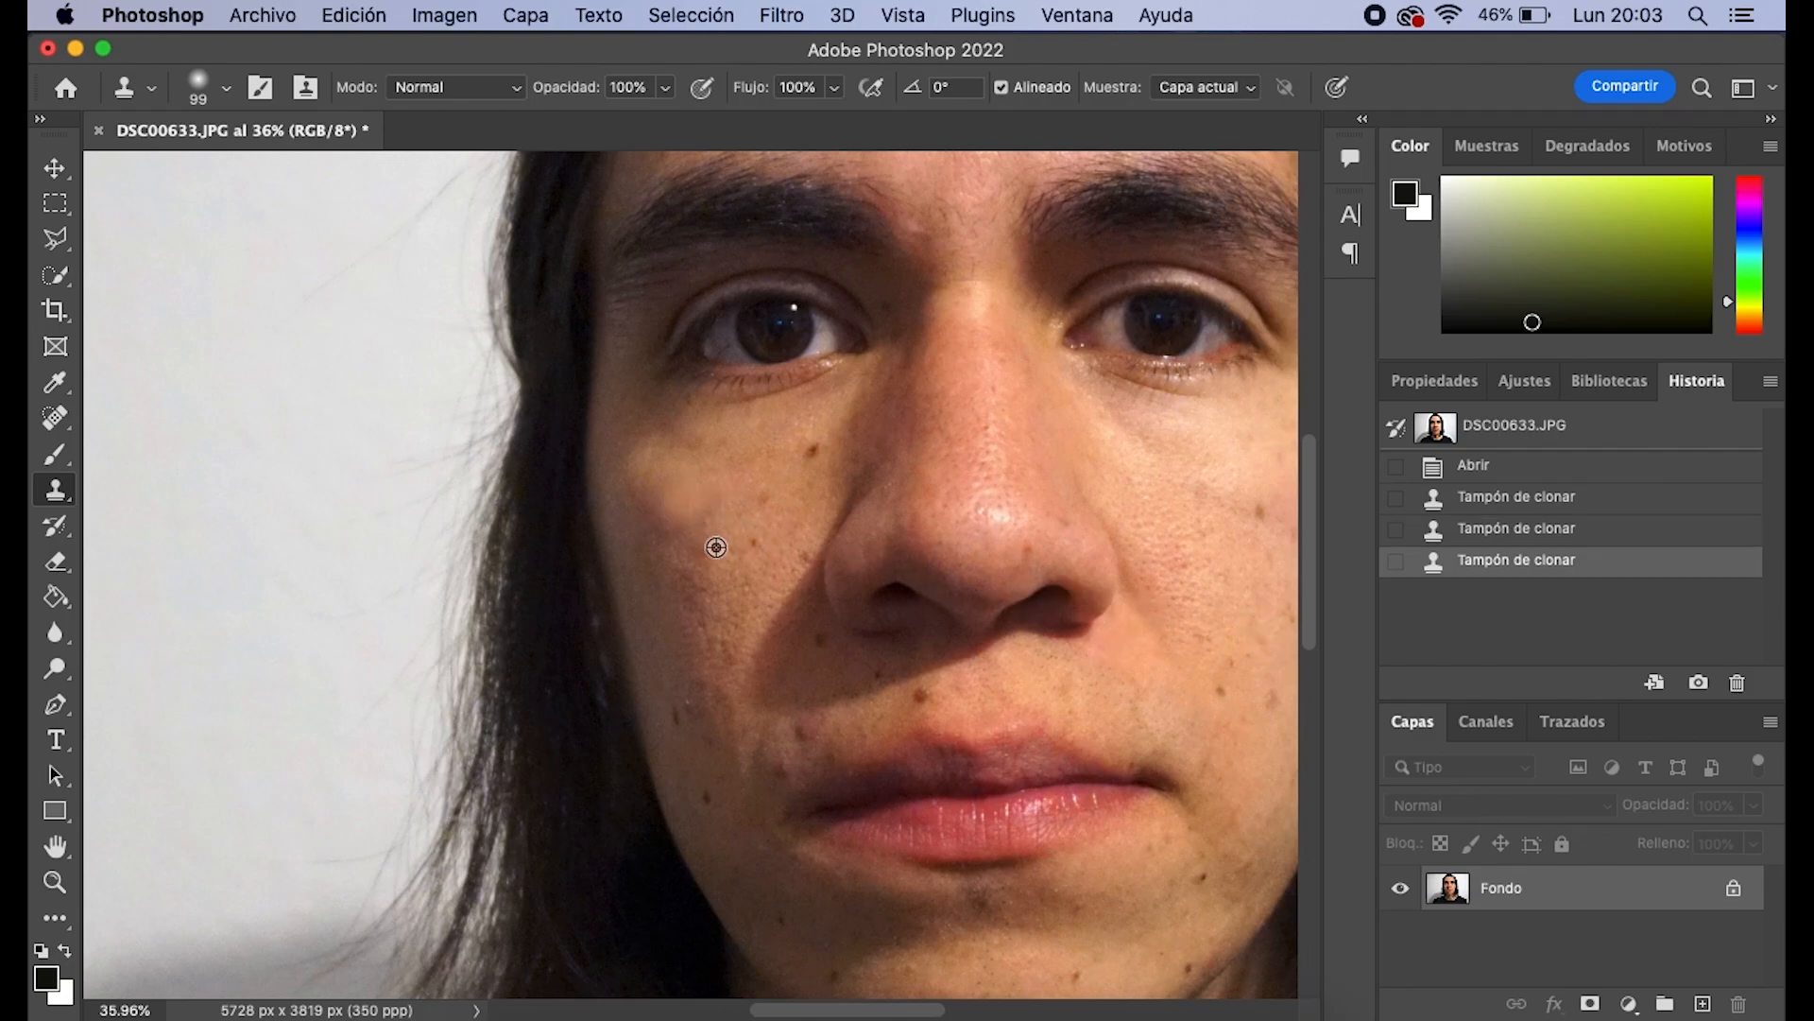
scroll(717, 547, "down", 5)
scroll(1021, 673, "up", 4)
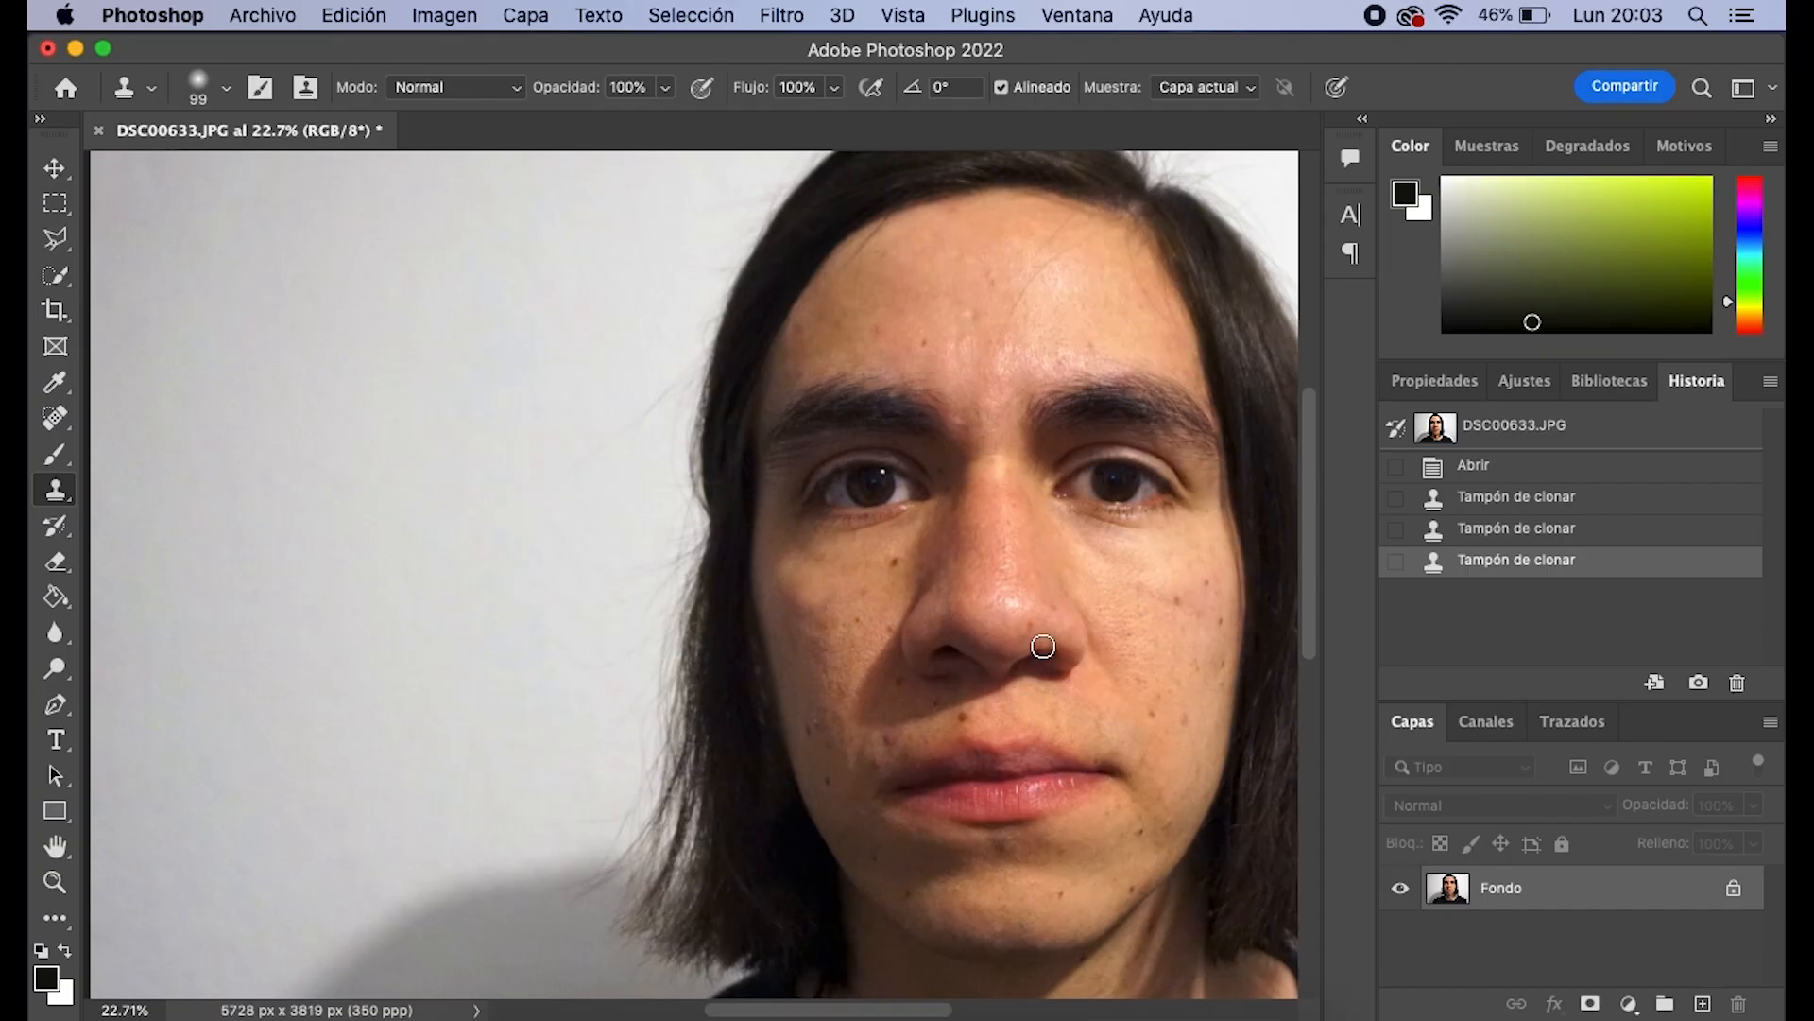
left_click(1506, 497)
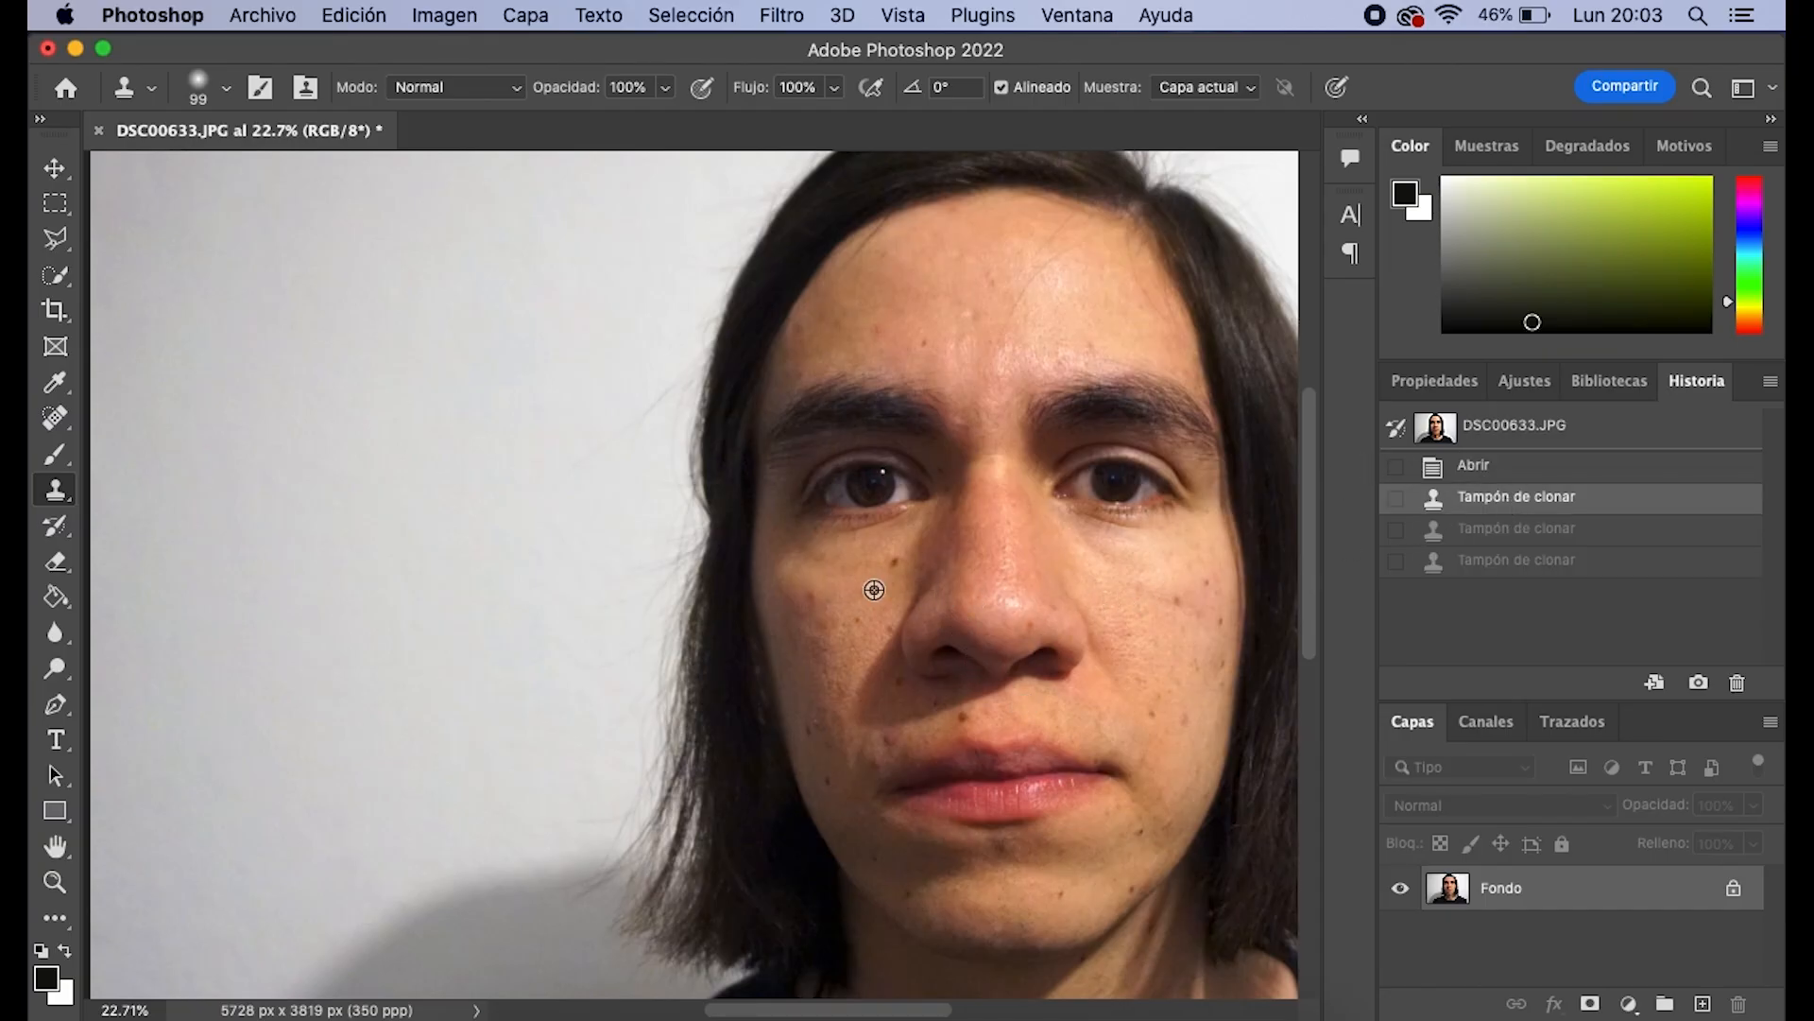
Reduce the Clone Stamp brush size to 73 px and clone clean skin over the red blemish on the subject's right cheek
scroll(874, 590, "up", 4)
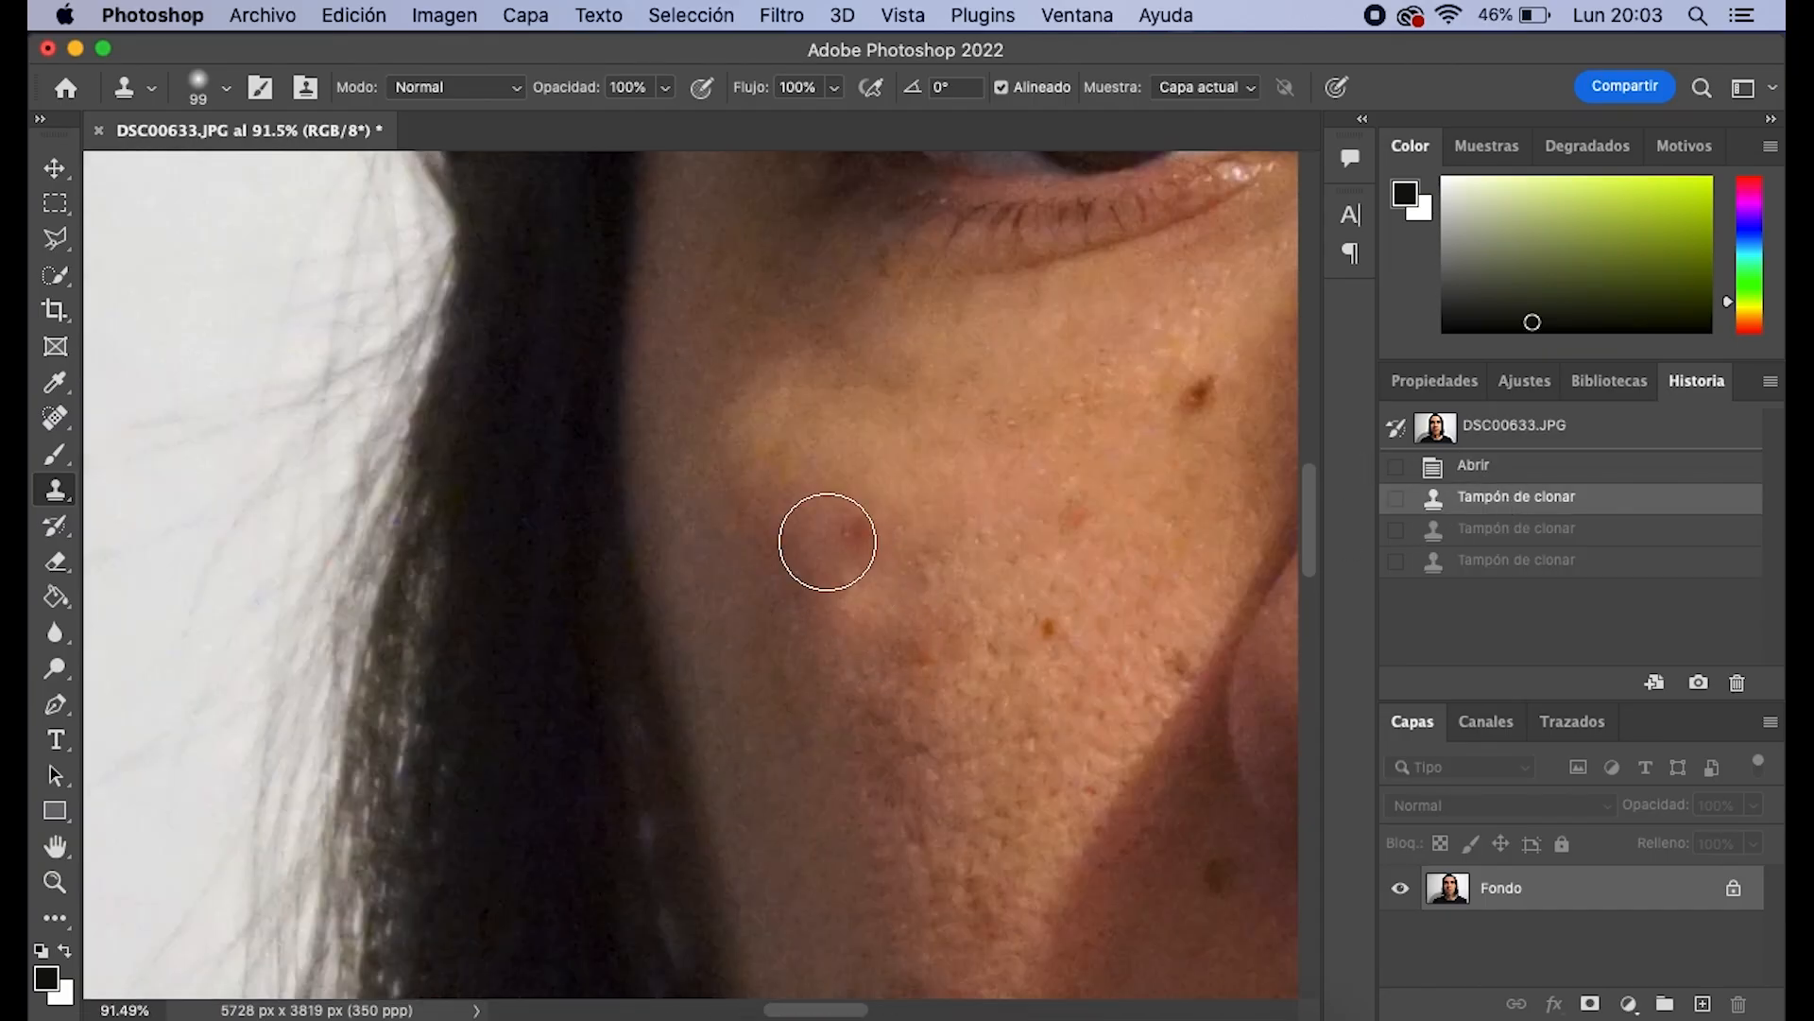
left_click(227, 89)
left_click(247, 166)
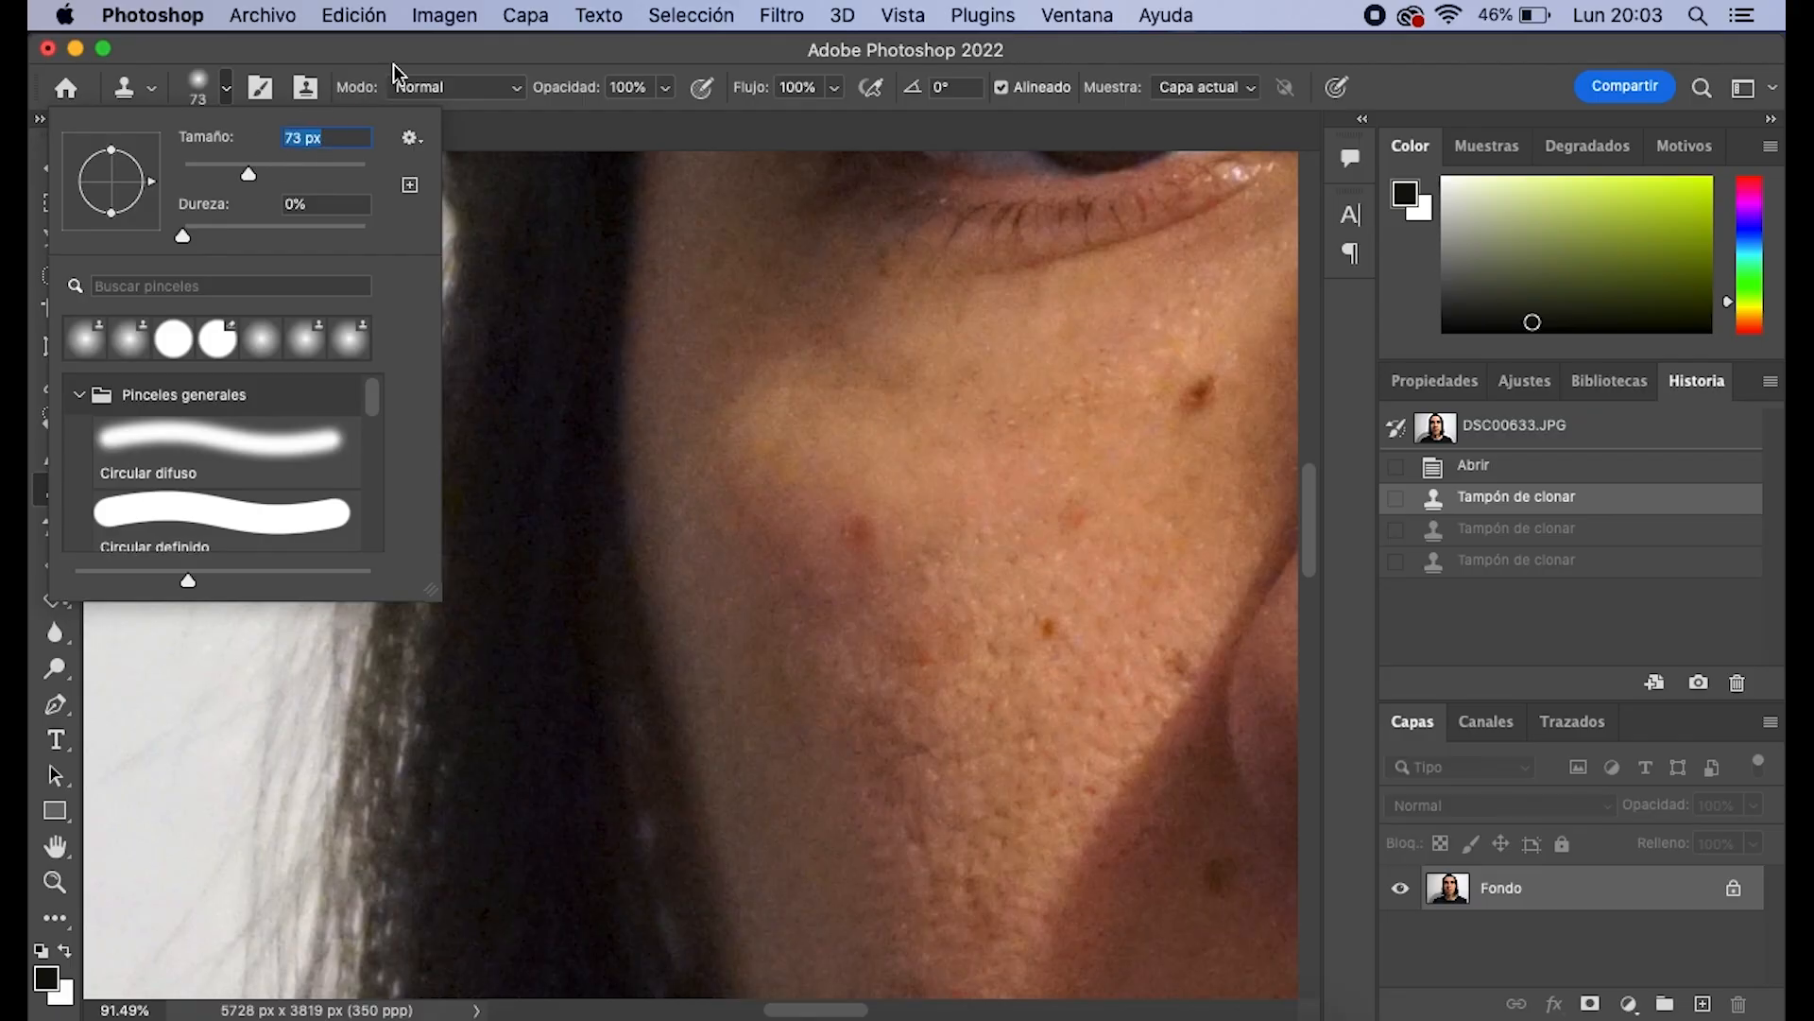
left_click(404, 54)
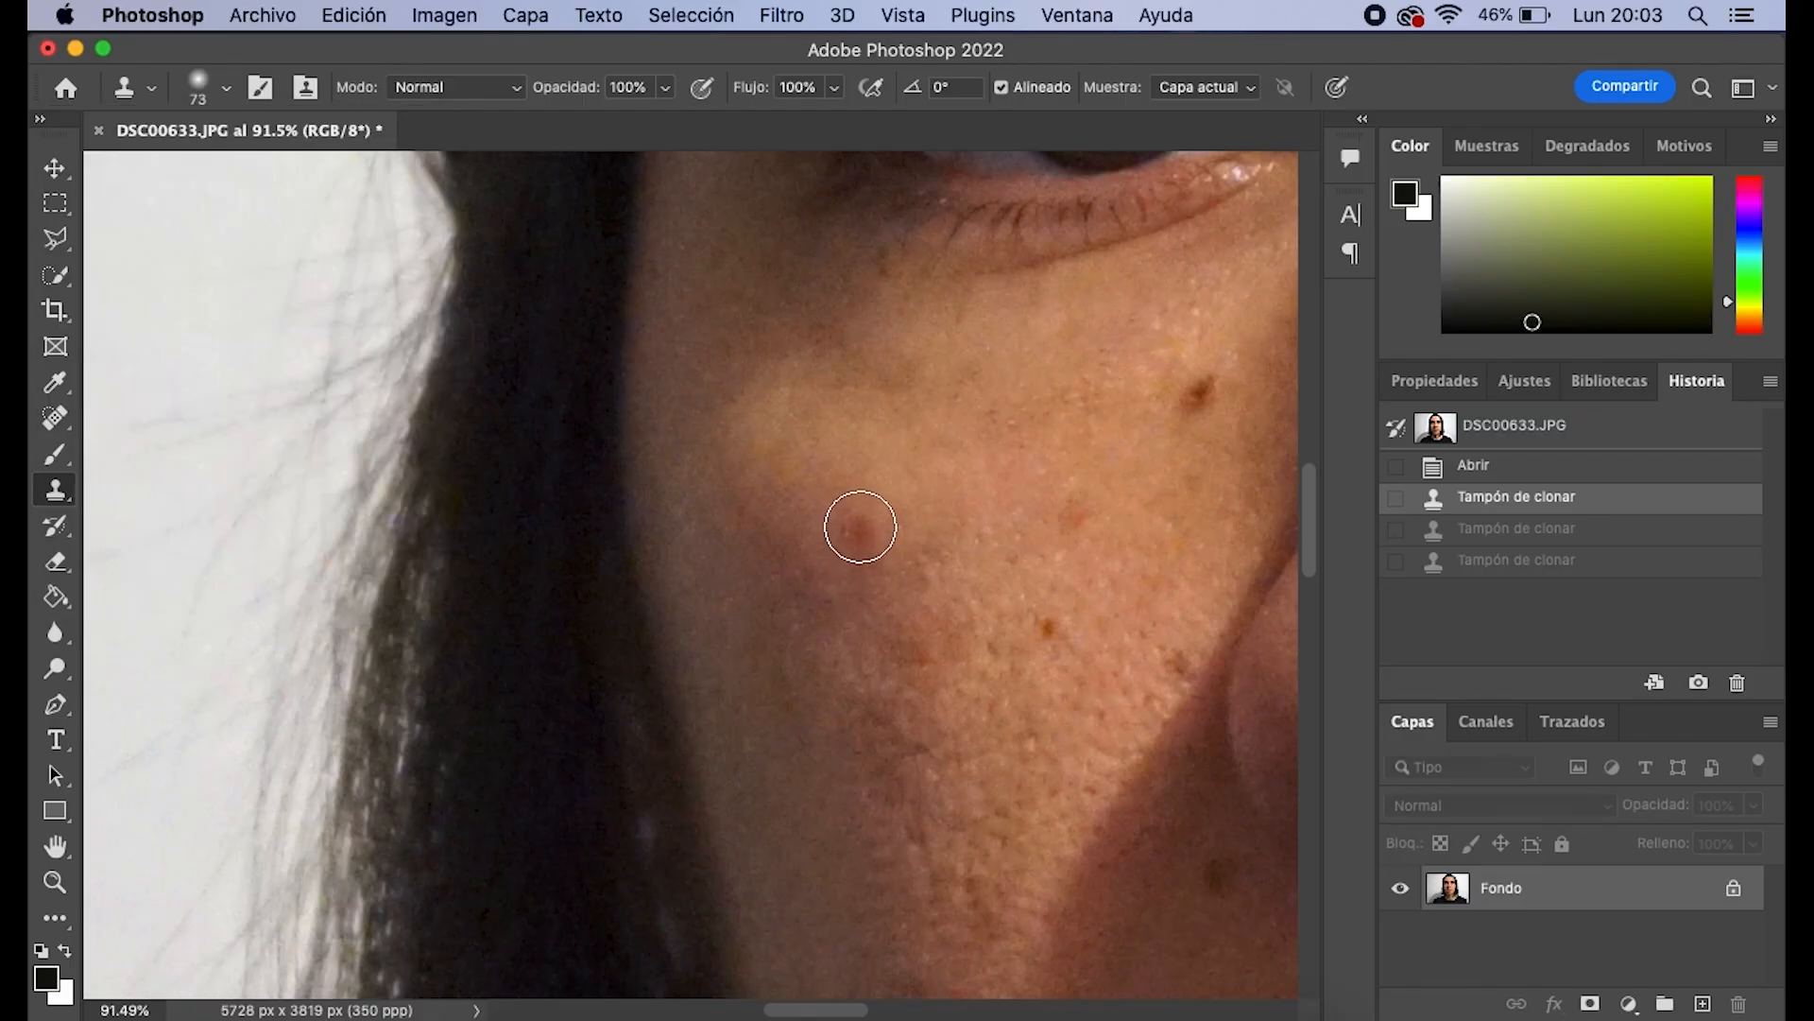
left_click(853, 525)
Examine the retouched cheek and the remaining blemishes across the face
scroll(1107, 608, "down", 3)
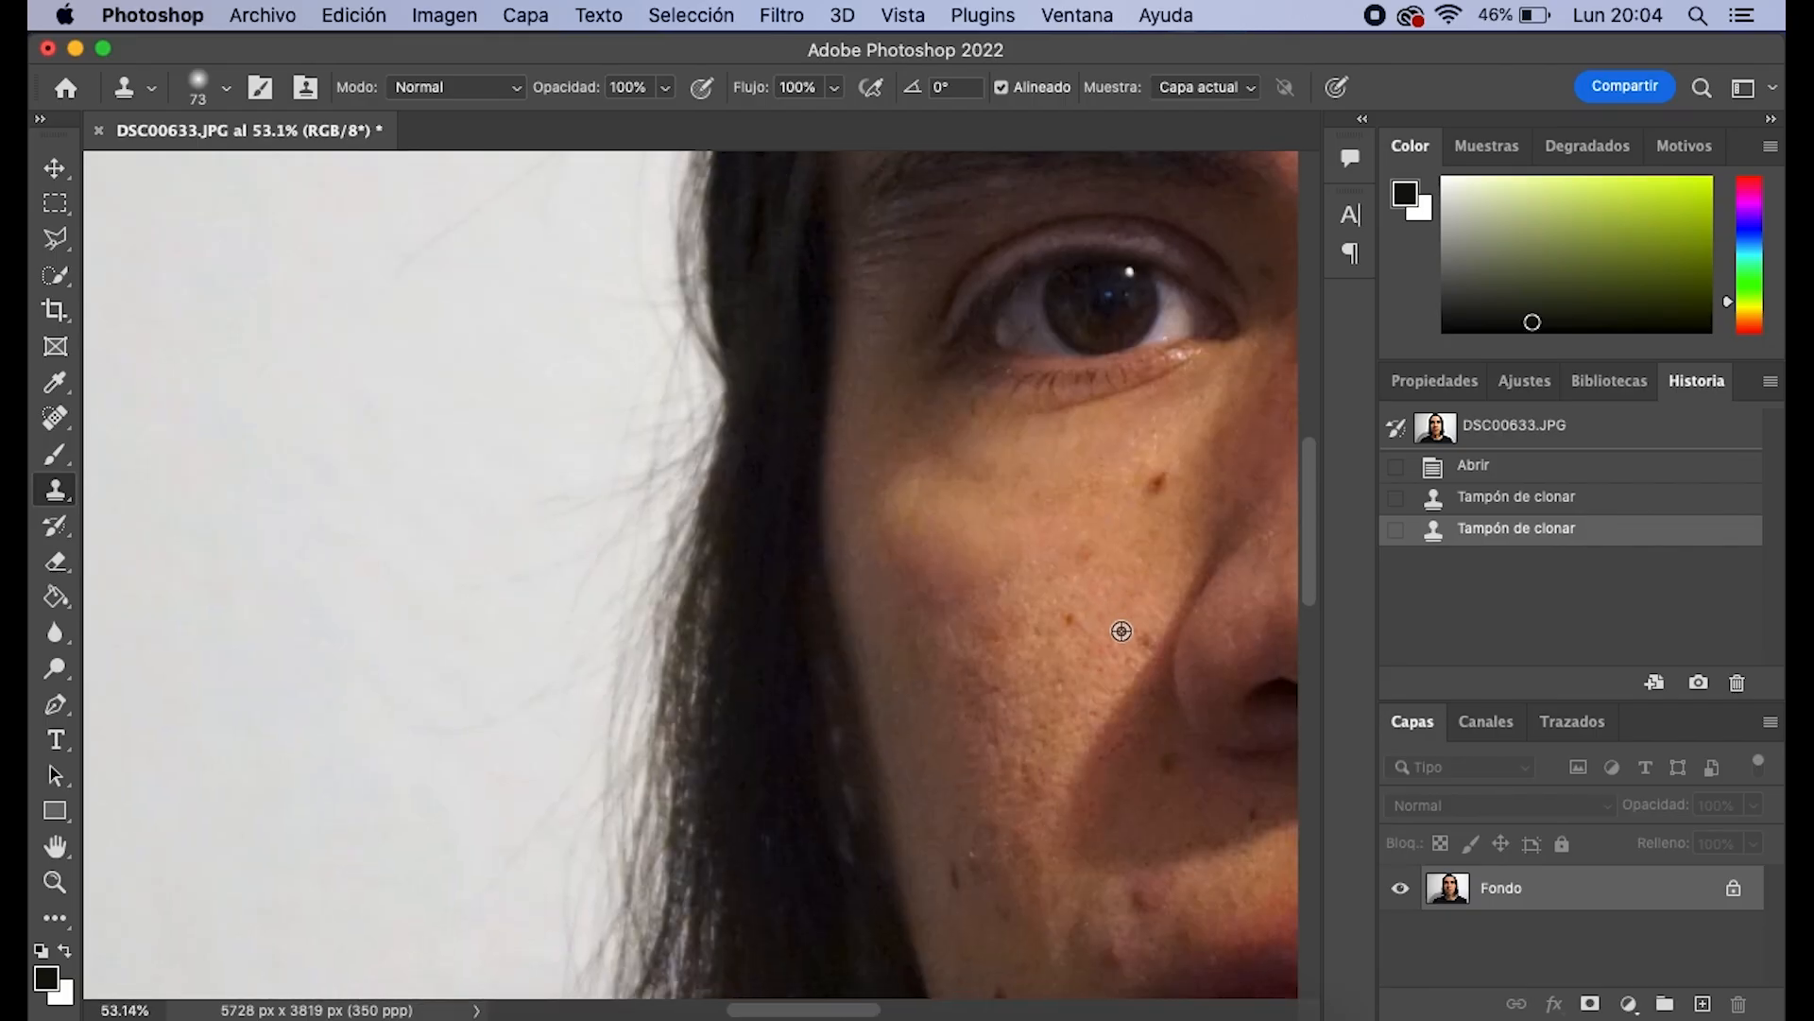
scroll(1121, 631, "down", 2)
left_click_drag(841, 1013, 919, 1012)
scroll(766, 654, "down", 1)
scroll(798, 669, "down", 1)
scroll(797, 709, "down", 2)
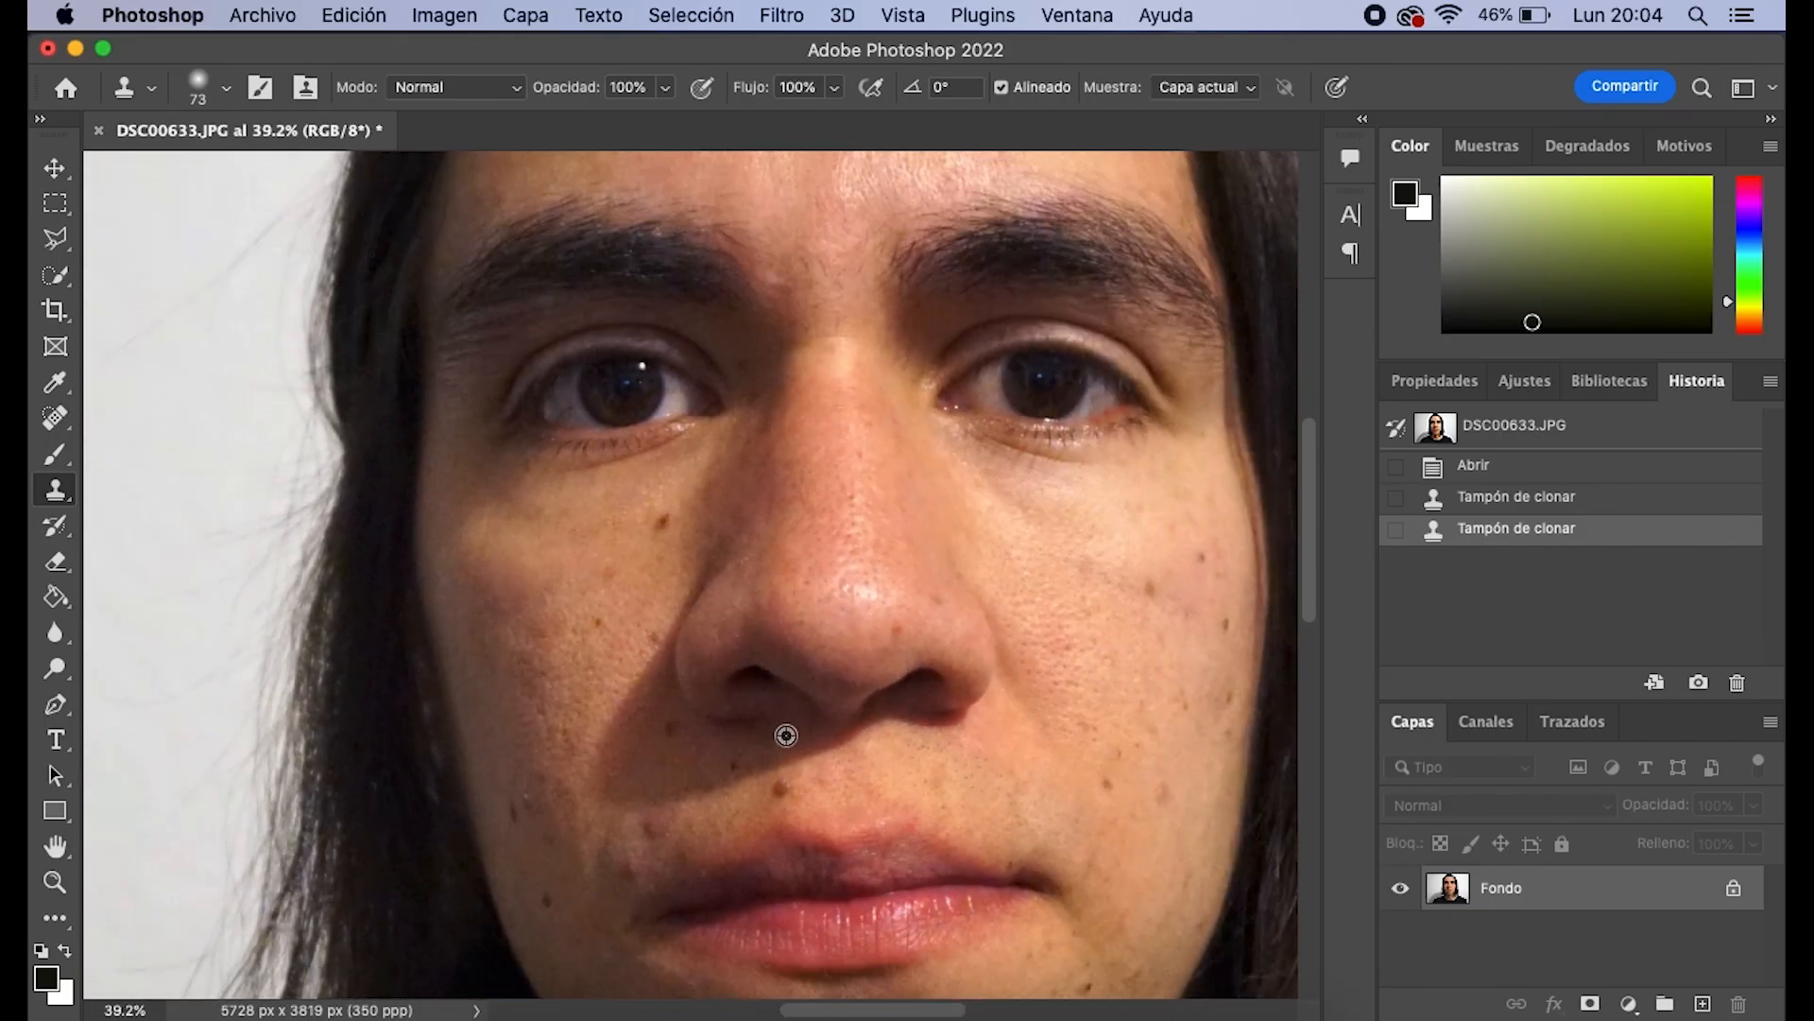
scroll(530, 757, "down", 2)
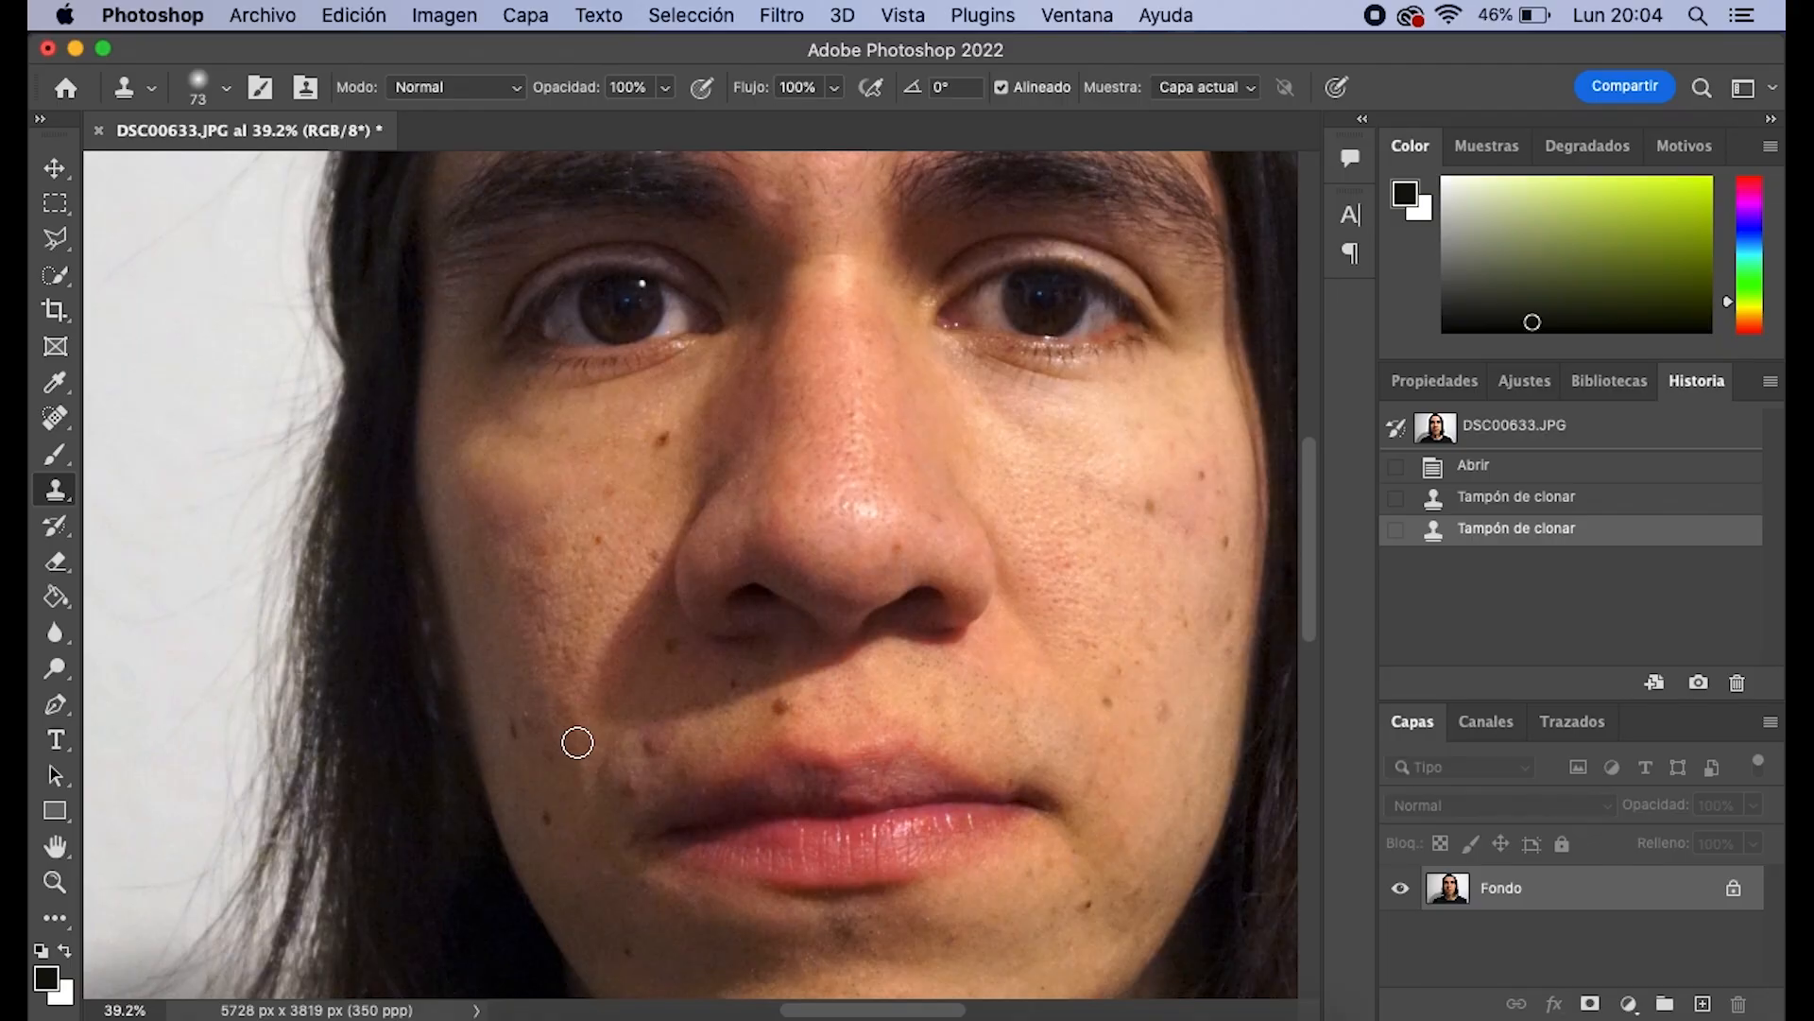
Sample the skin beside the dark blemish above the subject's right mouth corner and clone it over the blemish
scroll(608, 756, "down", 4)
scroll(619, 662, "up", 4)
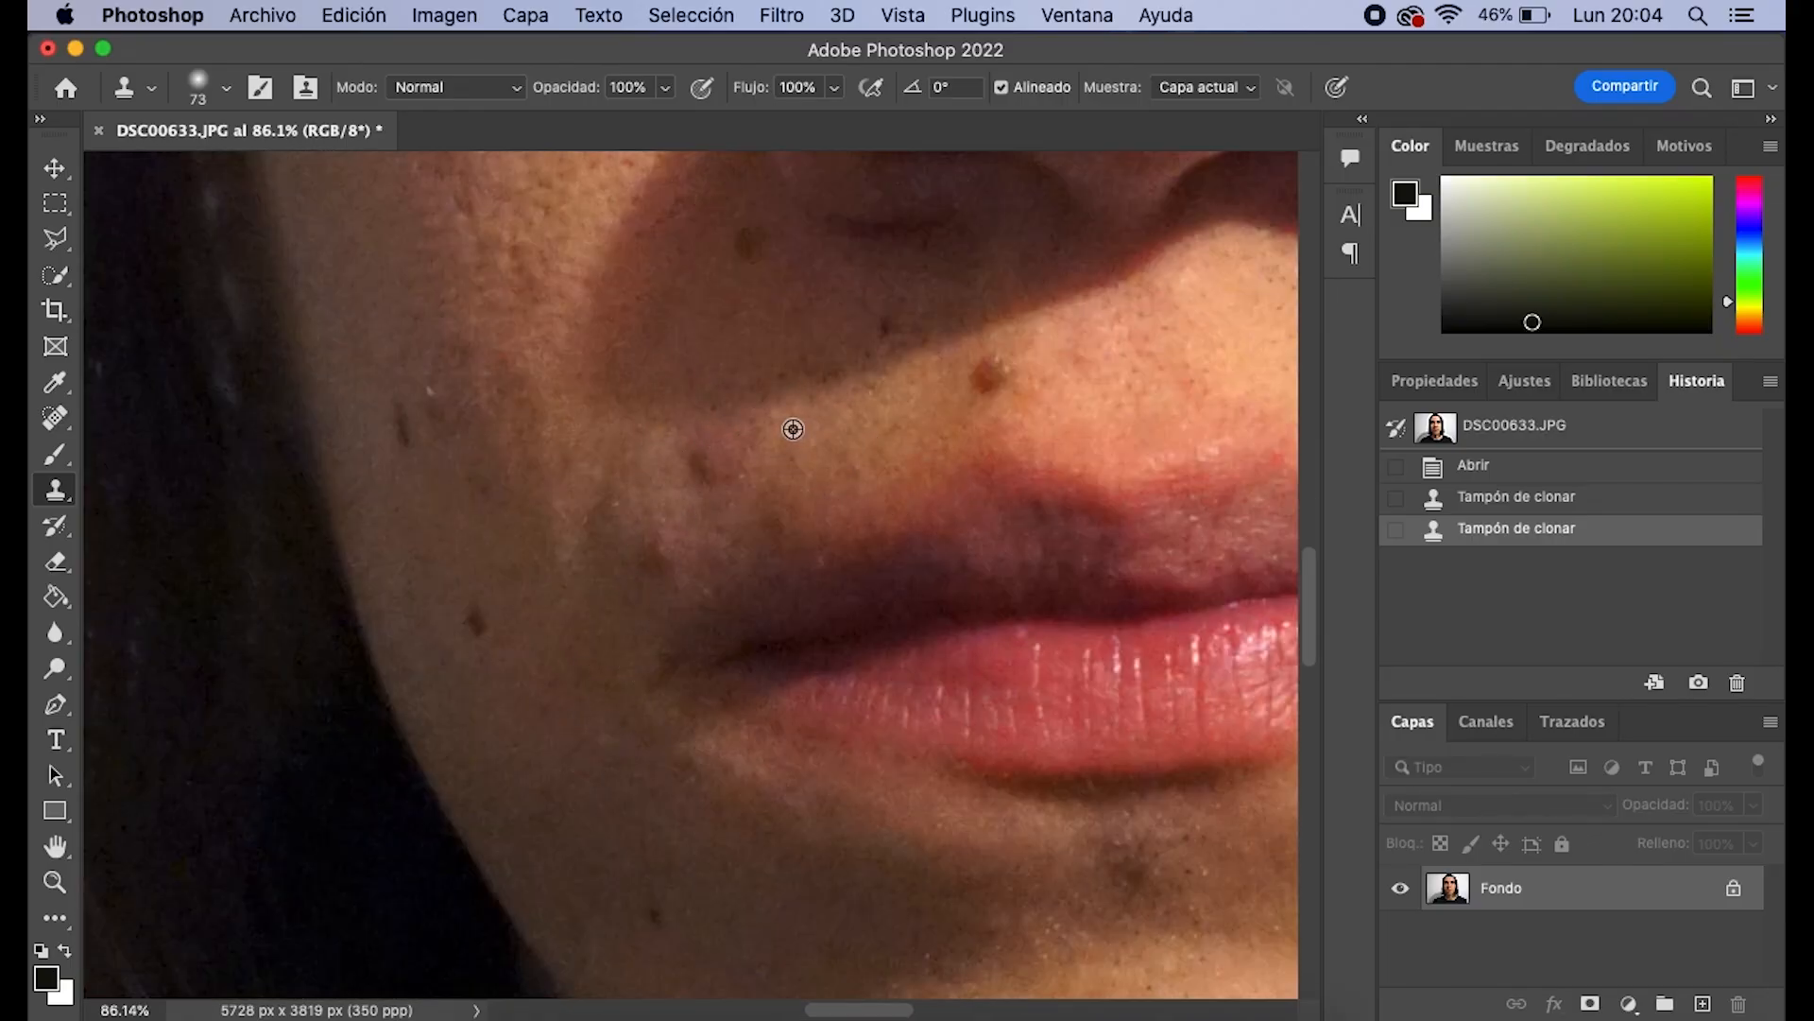
left_click(633, 467, "alt")
mouse_move(697, 462)
left_mouse_down()
mouse_move(680, 454)
mouse_move(774, 429)
left_mouse_up()
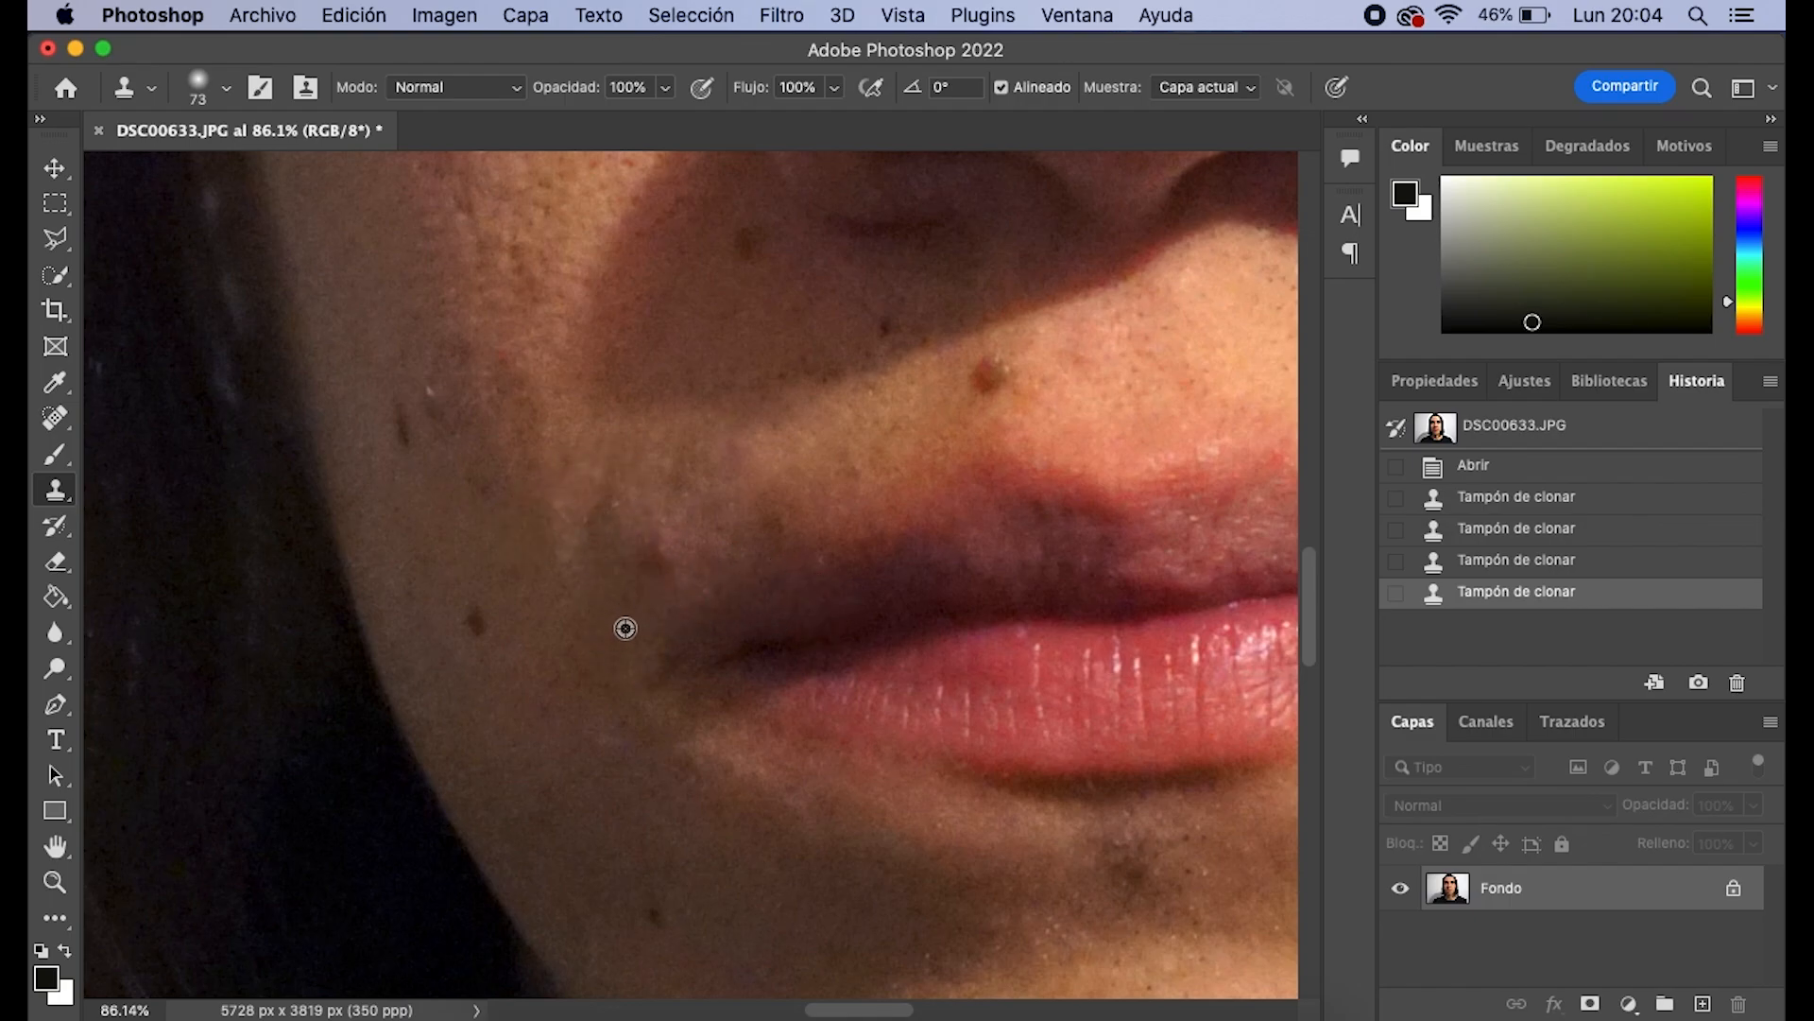
Paint long Clone Stamp strokes over the subject's right mouth corner, the lips and the surrounding skin
mouse_move(651, 553)
left_mouse_down()
mouse_move(1221, 556)
mouse_move(1172, 612)
mouse_move(1047, 689)
mouse_move(835, 740)
mouse_move(747, 694)
mouse_move(735, 617)
mouse_move(776, 496)
mouse_move(836, 454)
mouse_move(1065, 439)
mouse_move(1095, 451)
mouse_move(1080, 477)
mouse_move(838, 430)
mouse_move(1149, 333)
mouse_move(1058, 290)
mouse_move(784, 341)
mouse_move(751, 310)
mouse_move(798, 281)
mouse_move(1021, 380)
mouse_move(1120, 366)
mouse_move(1044, 314)
mouse_move(644, 323)
mouse_move(715, 274)
mouse_move(833, 295)
mouse_move(927, 482)
mouse_move(803, 537)
mouse_move(685, 534)
mouse_move(607, 495)
mouse_move(626, 432)
mouse_move(539, 443)
mouse_move(538, 385)
mouse_move(643, 319)
mouse_move(853, 359)
mouse_move(938, 635)
mouse_move(1144, 674)
mouse_move(1169, 538)
mouse_move(1056, 277)
mouse_move(1165, 258)
mouse_move(728, 296)
mouse_move(595, 263)
mouse_move(826, 593)
mouse_move(1069, 705)
mouse_move(591, 595)
mouse_move(797, 771)
mouse_move(1146, 681)
mouse_move(680, 584)
mouse_move(1045, 664)
mouse_move(1064, 646)
mouse_move(558, 417)
mouse_move(757, 397)
mouse_move(785, 368)
mouse_move(511, 498)
left_mouse_up()
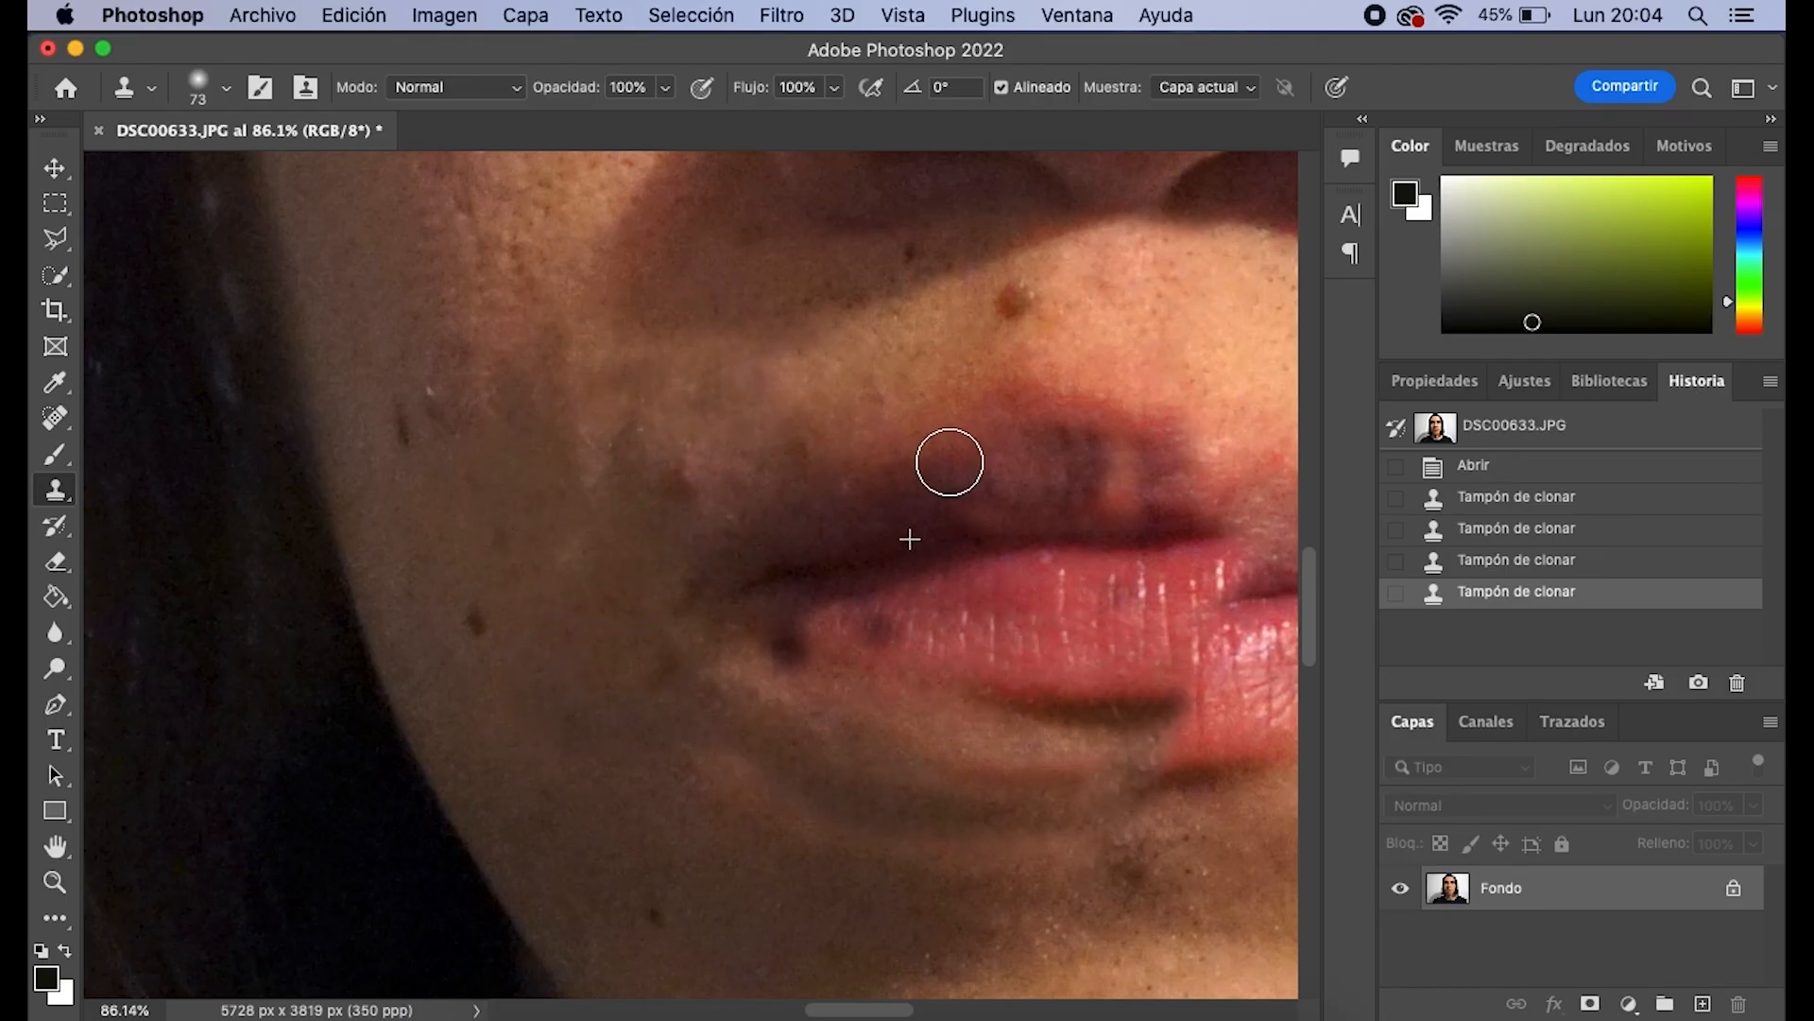
mouse_move(872, 368)
left_mouse_down()
mouse_move(629, 273)
mouse_move(1120, 358)
left_mouse_up()
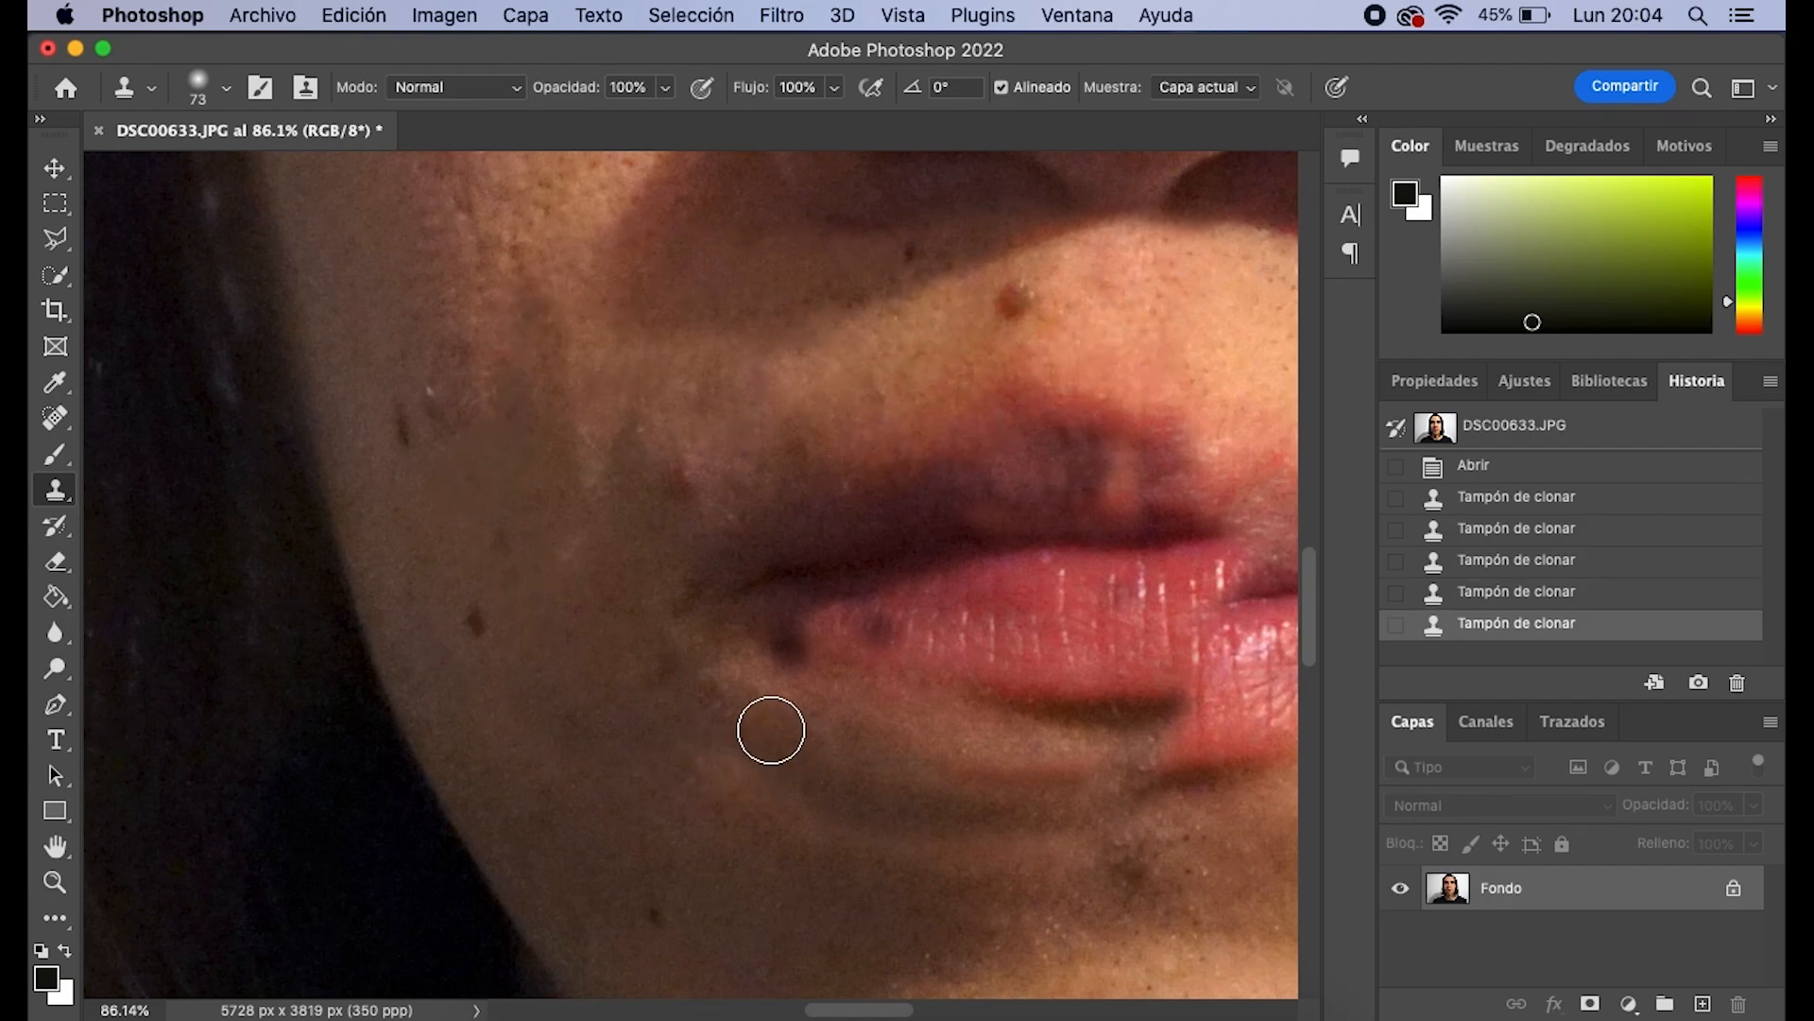
Step back through the Clone Stamp history states to compare the mouth area and return to the latest state
scroll(784, 719, "down", 5)
left_click(1510, 560)
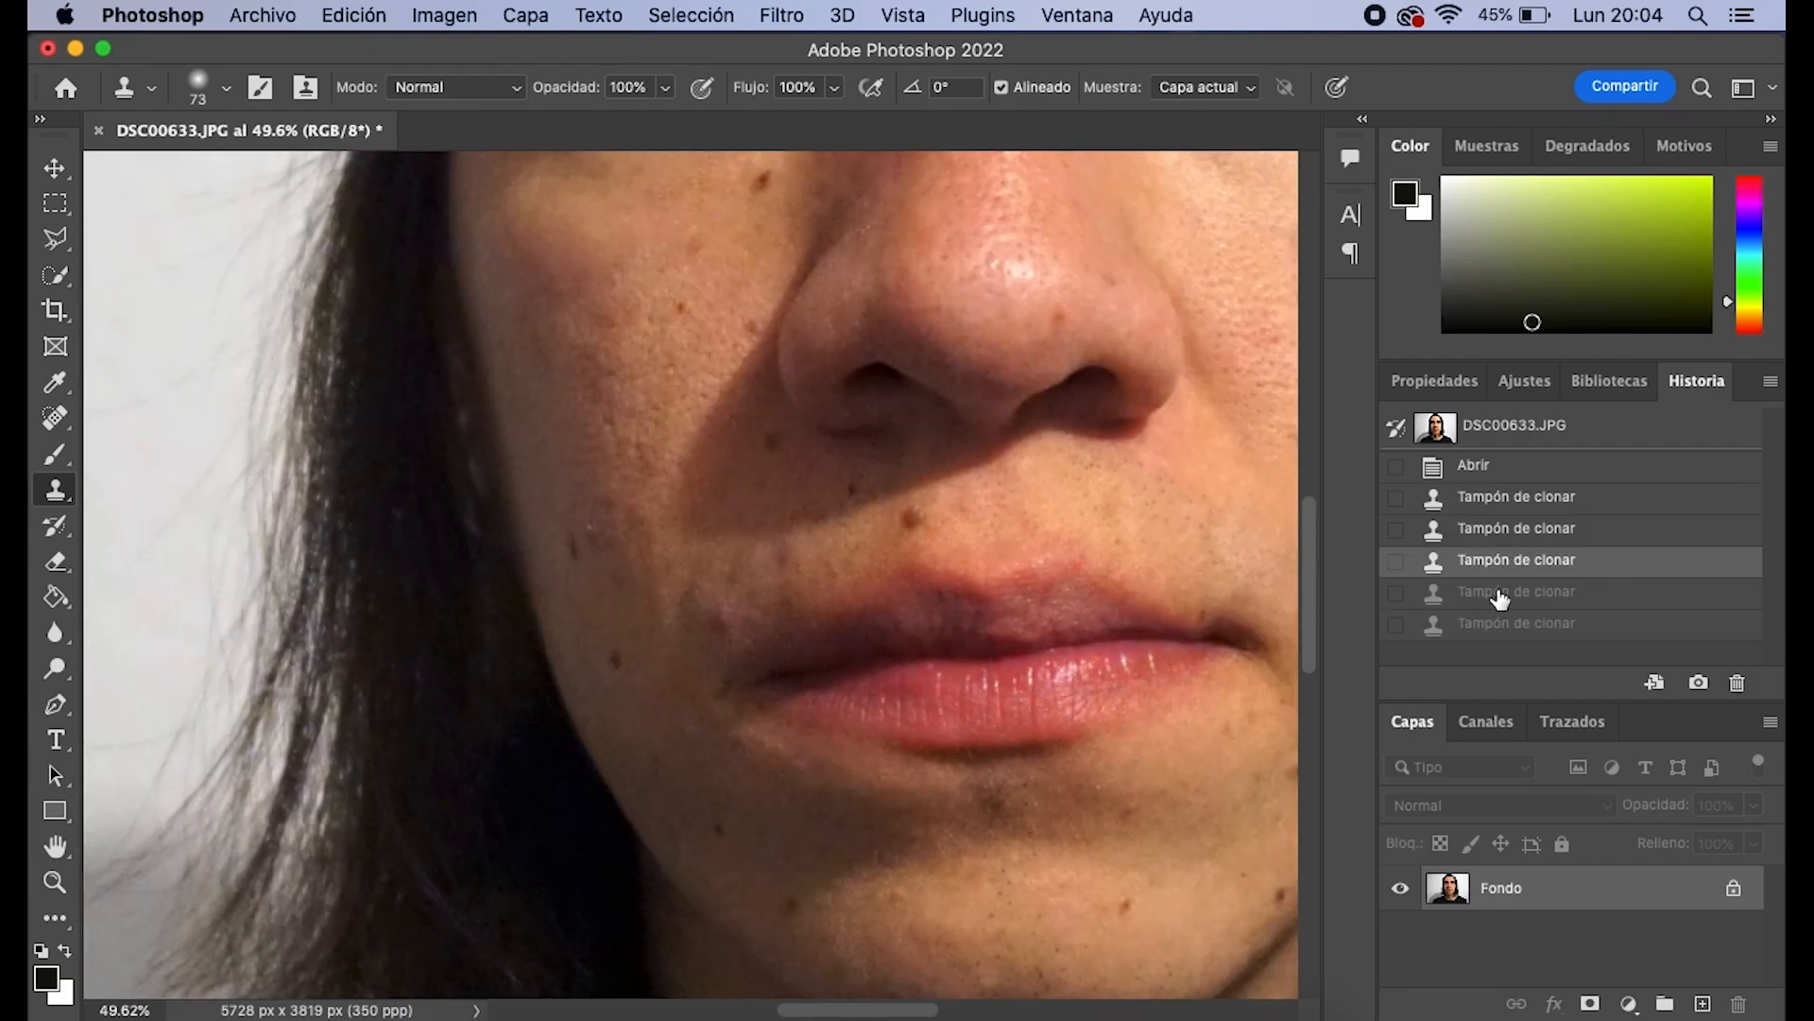
left_click(1503, 534)
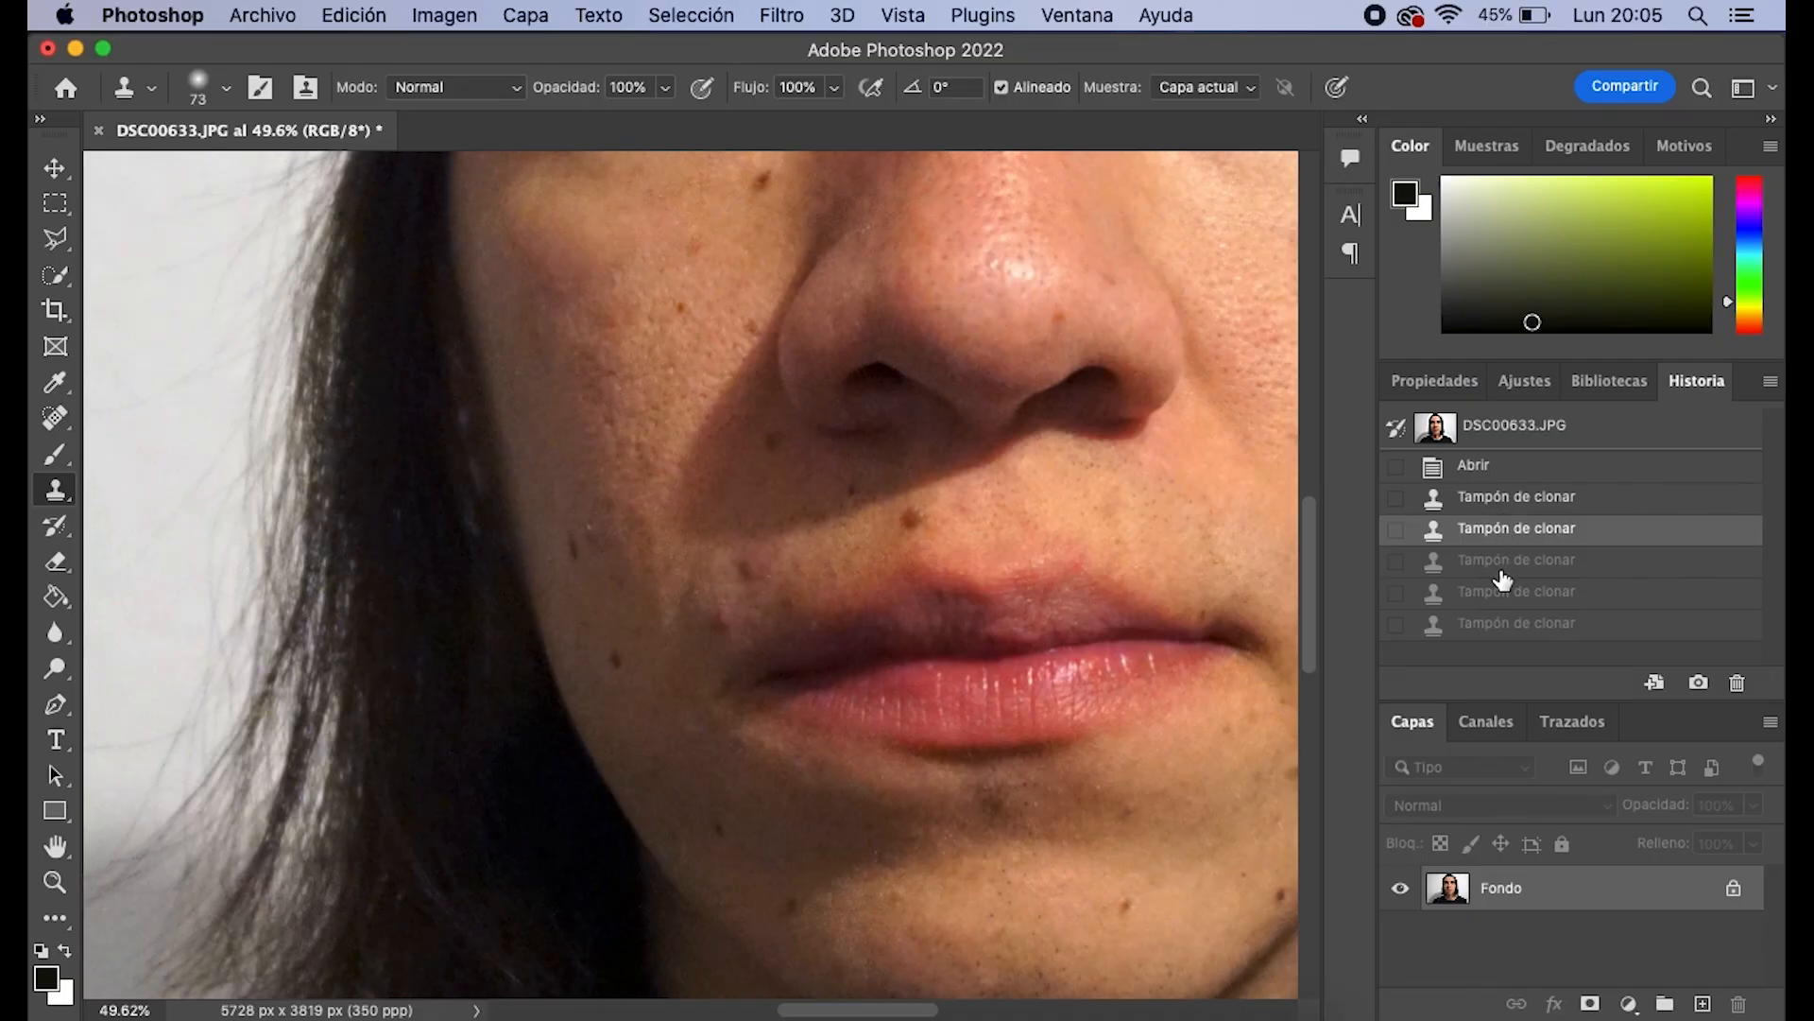
left_click(1504, 565)
left_click(1509, 595)
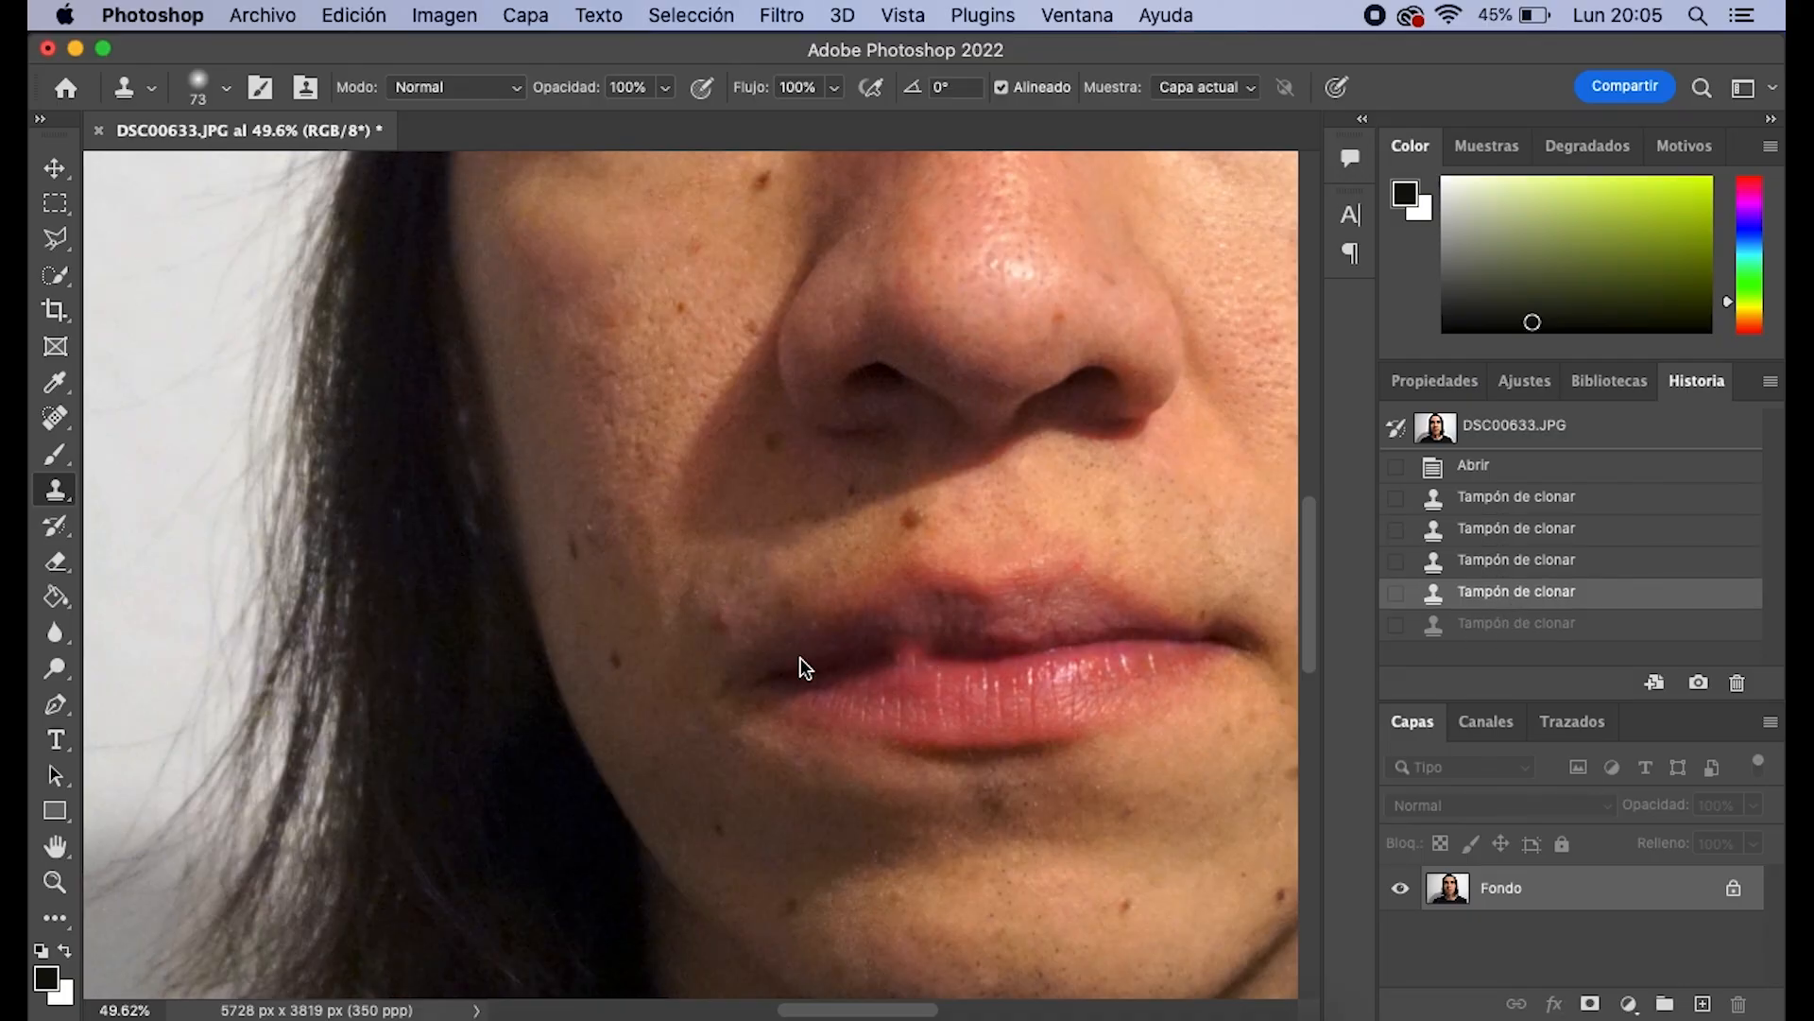
left_click(1509, 624)
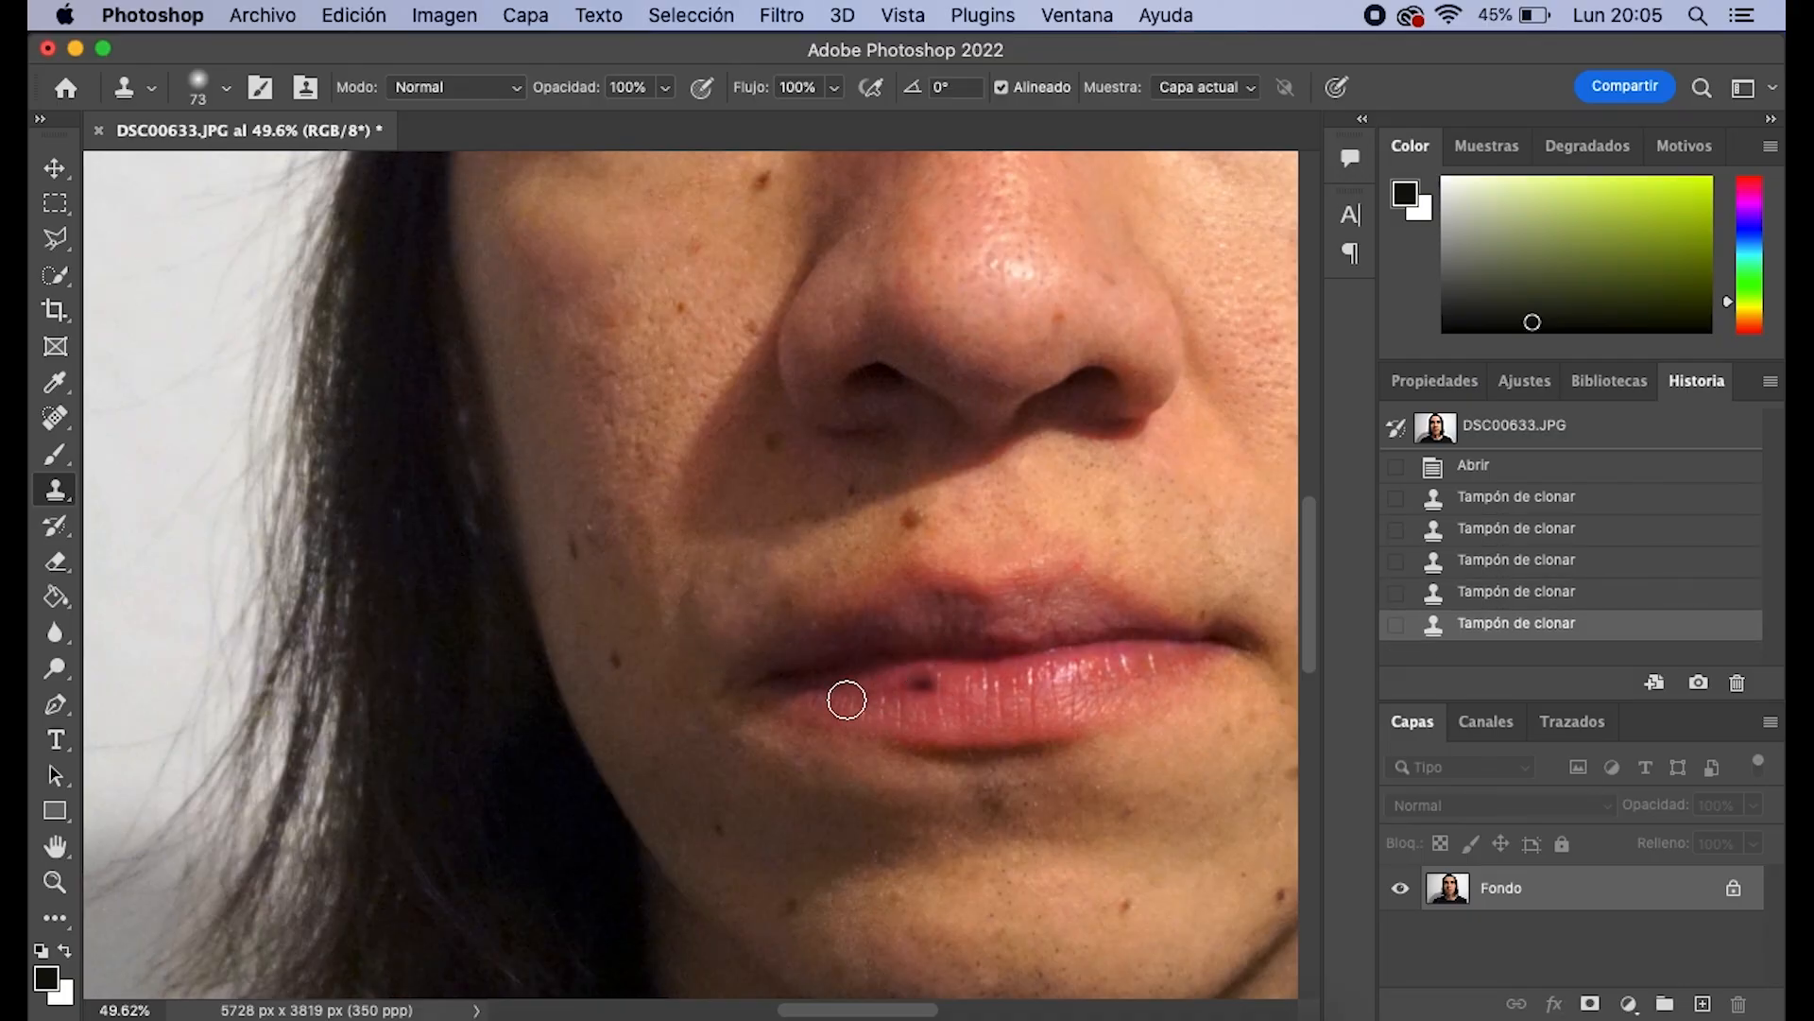
Apply one more Clone Stamp dab to the skin just above the subject's right mouth corner
left_click(720, 623)
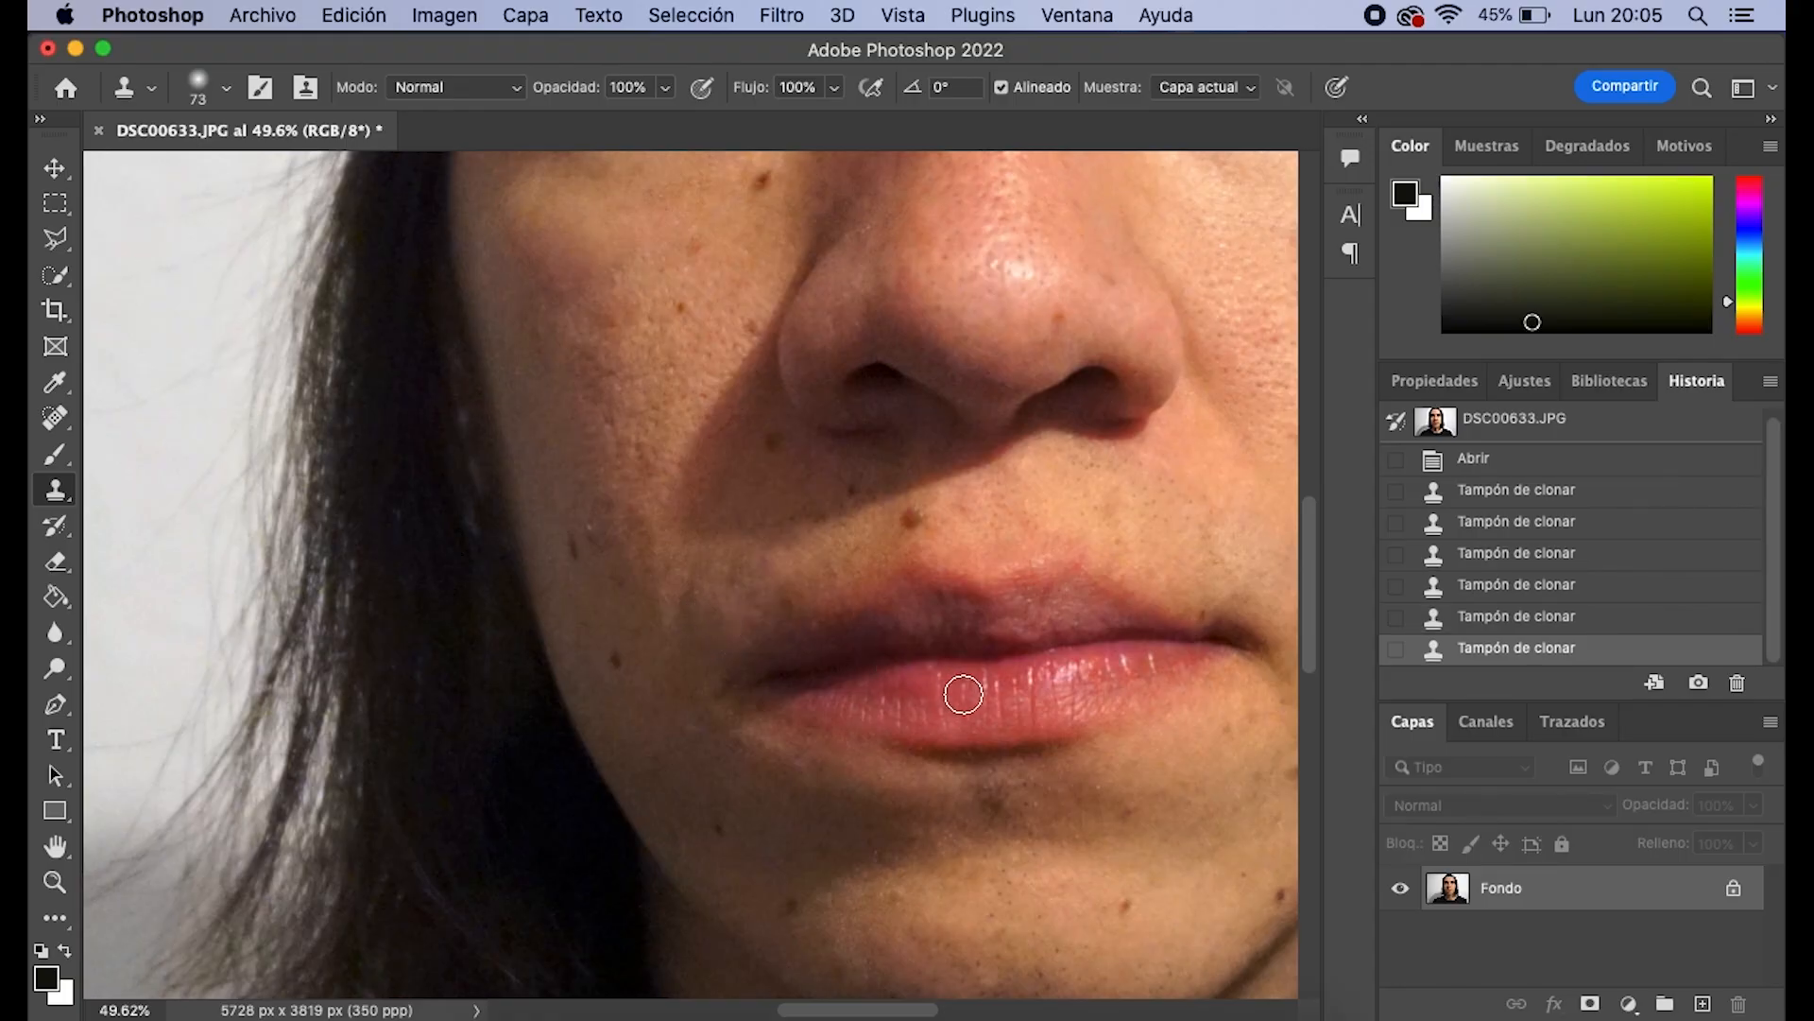
scroll(838, 672, "down", 3)
scroll(1084, 704, "down", 2)
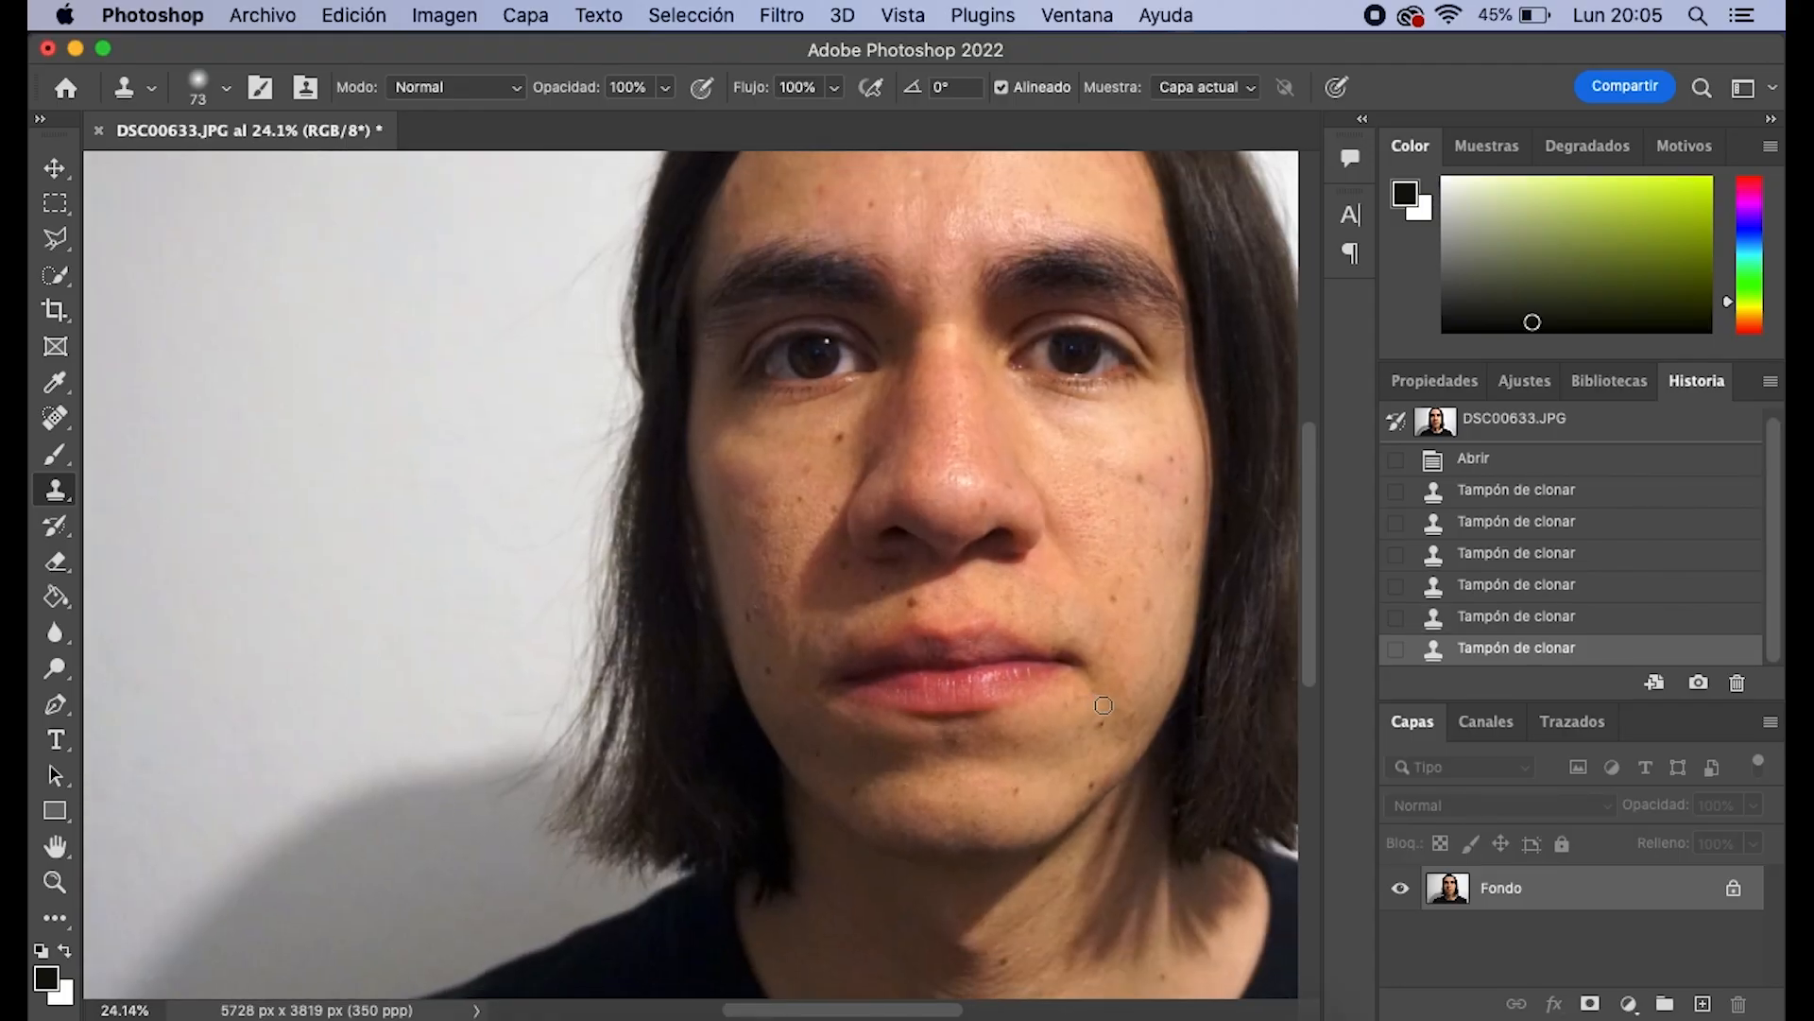
Set the Clone Stamp brush size to 120 px and clone clean skin over the light mark and the red blemish on the forehead
scroll(1119, 705, "up", 1)
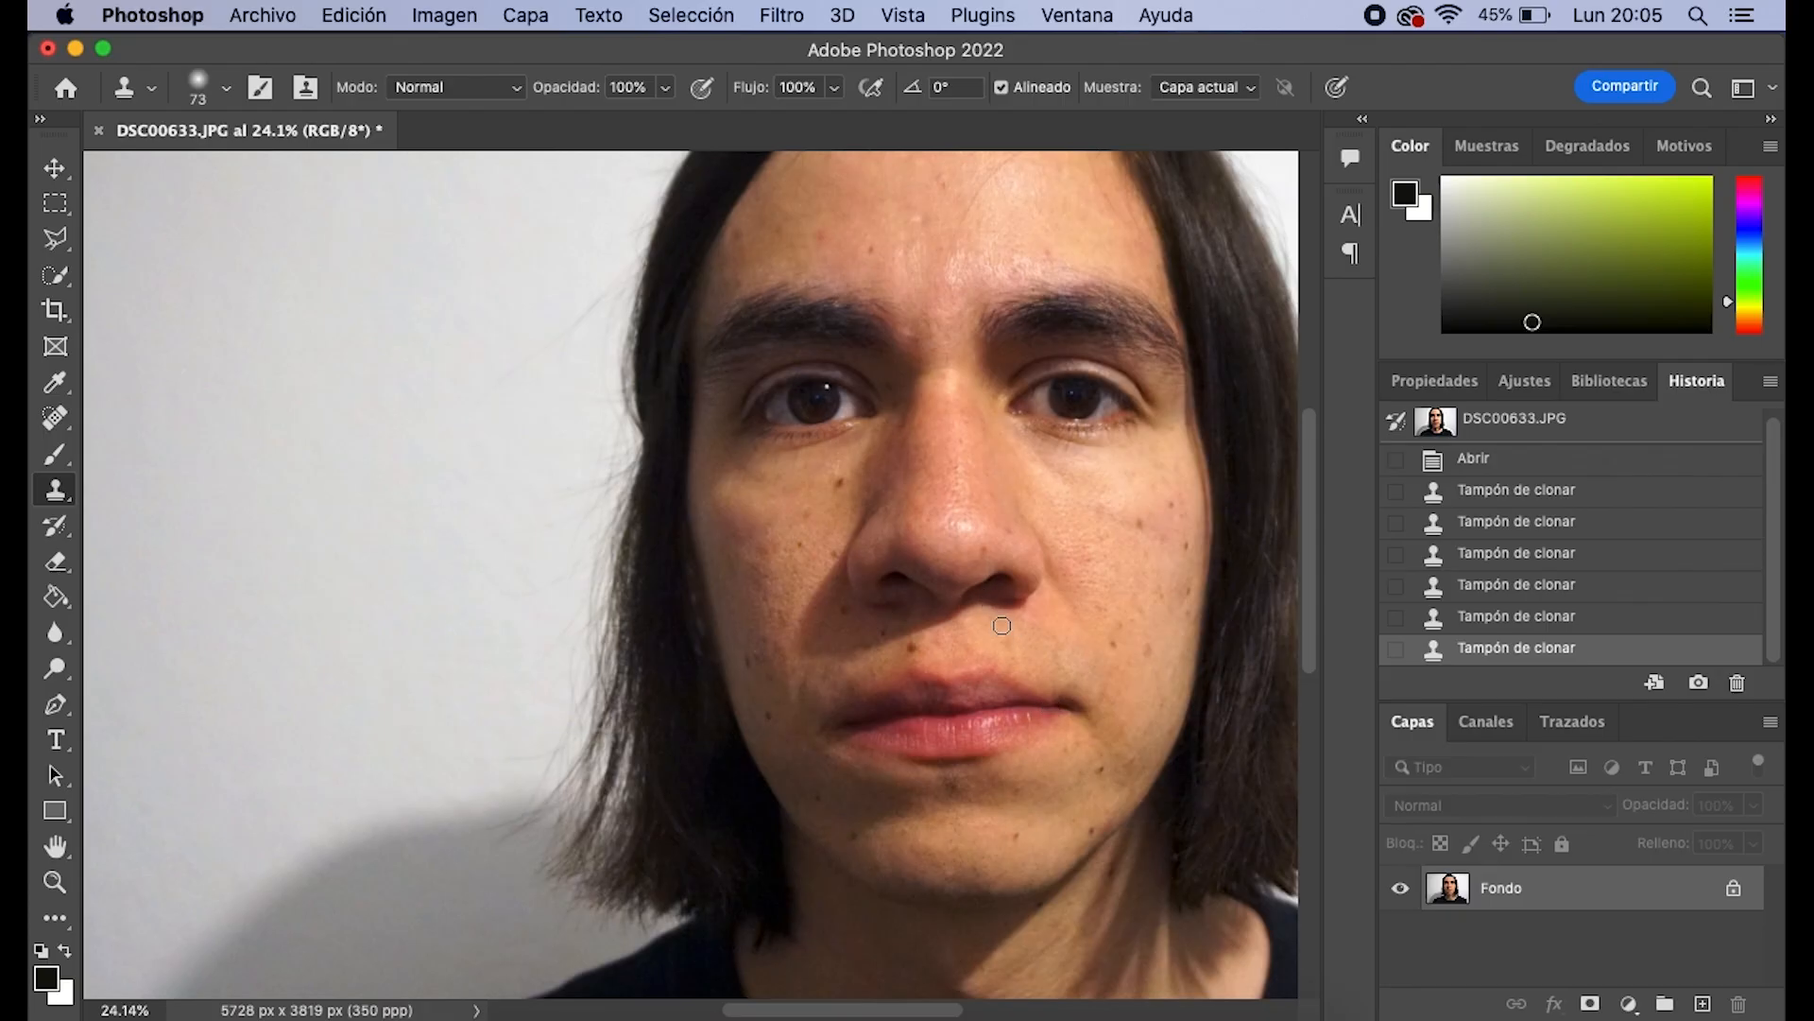
scroll(945, 401, "up", 4)
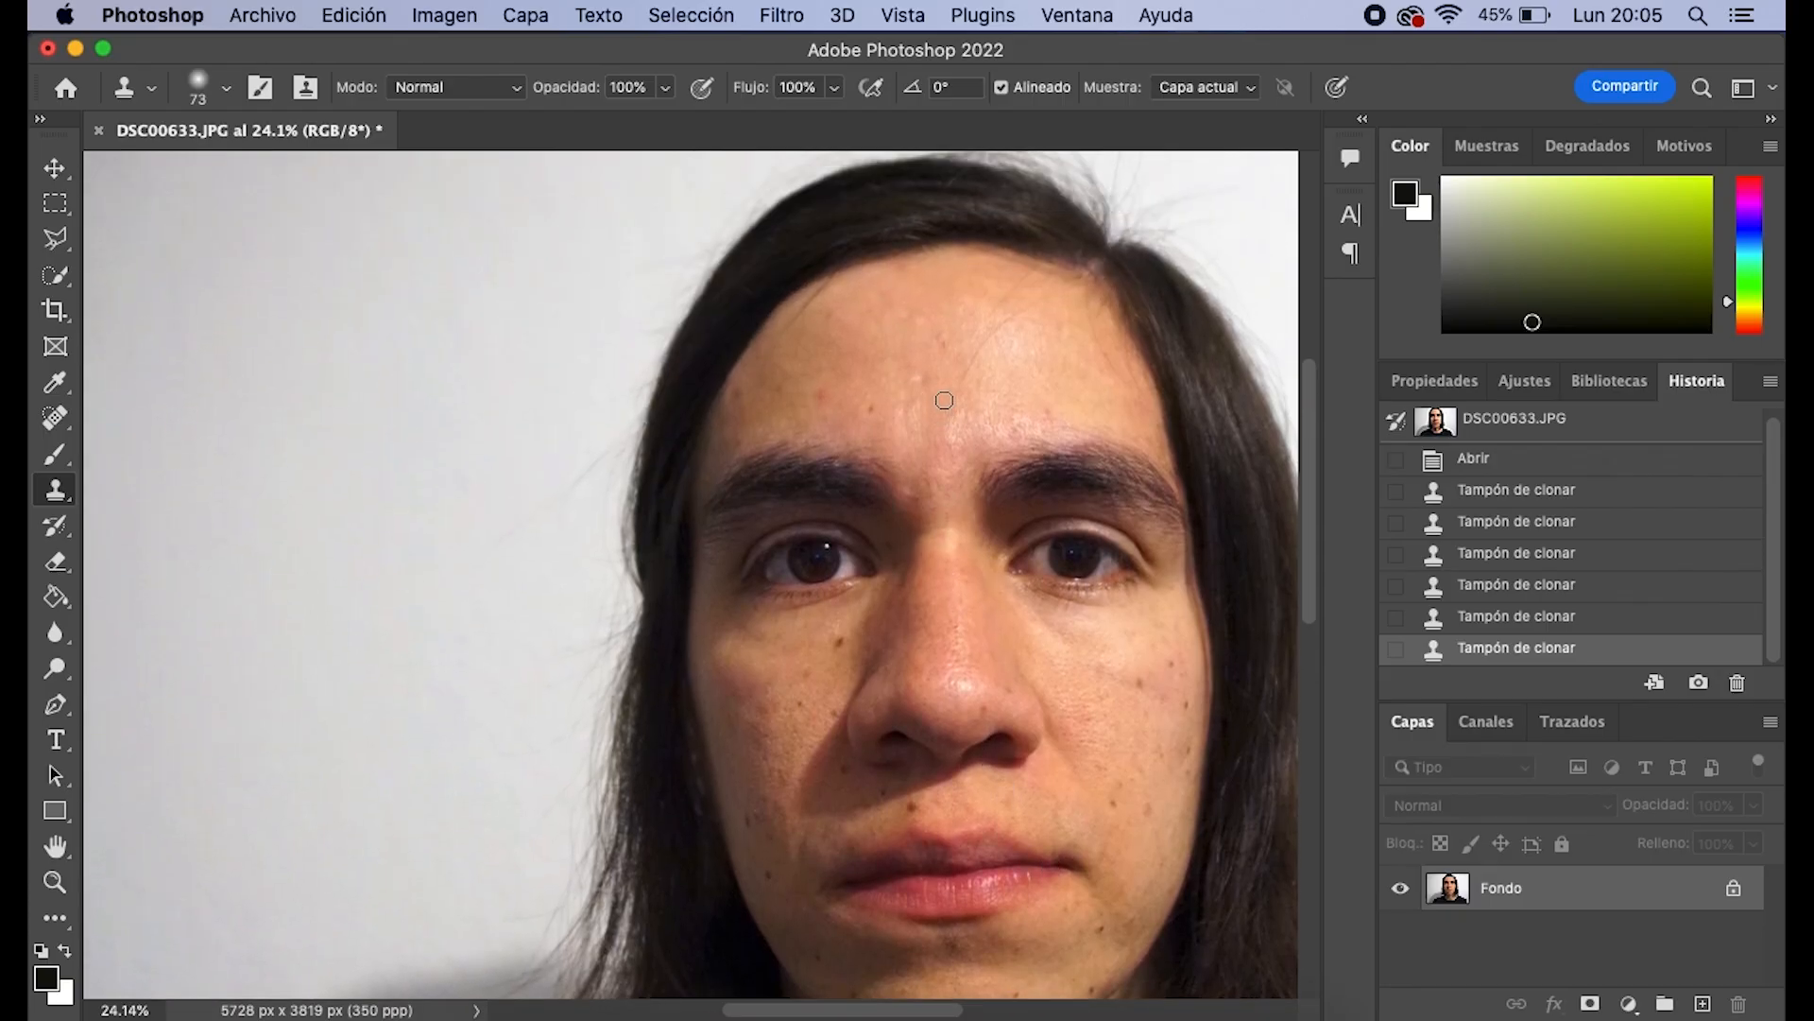
scroll(931, 409, "up", 5)
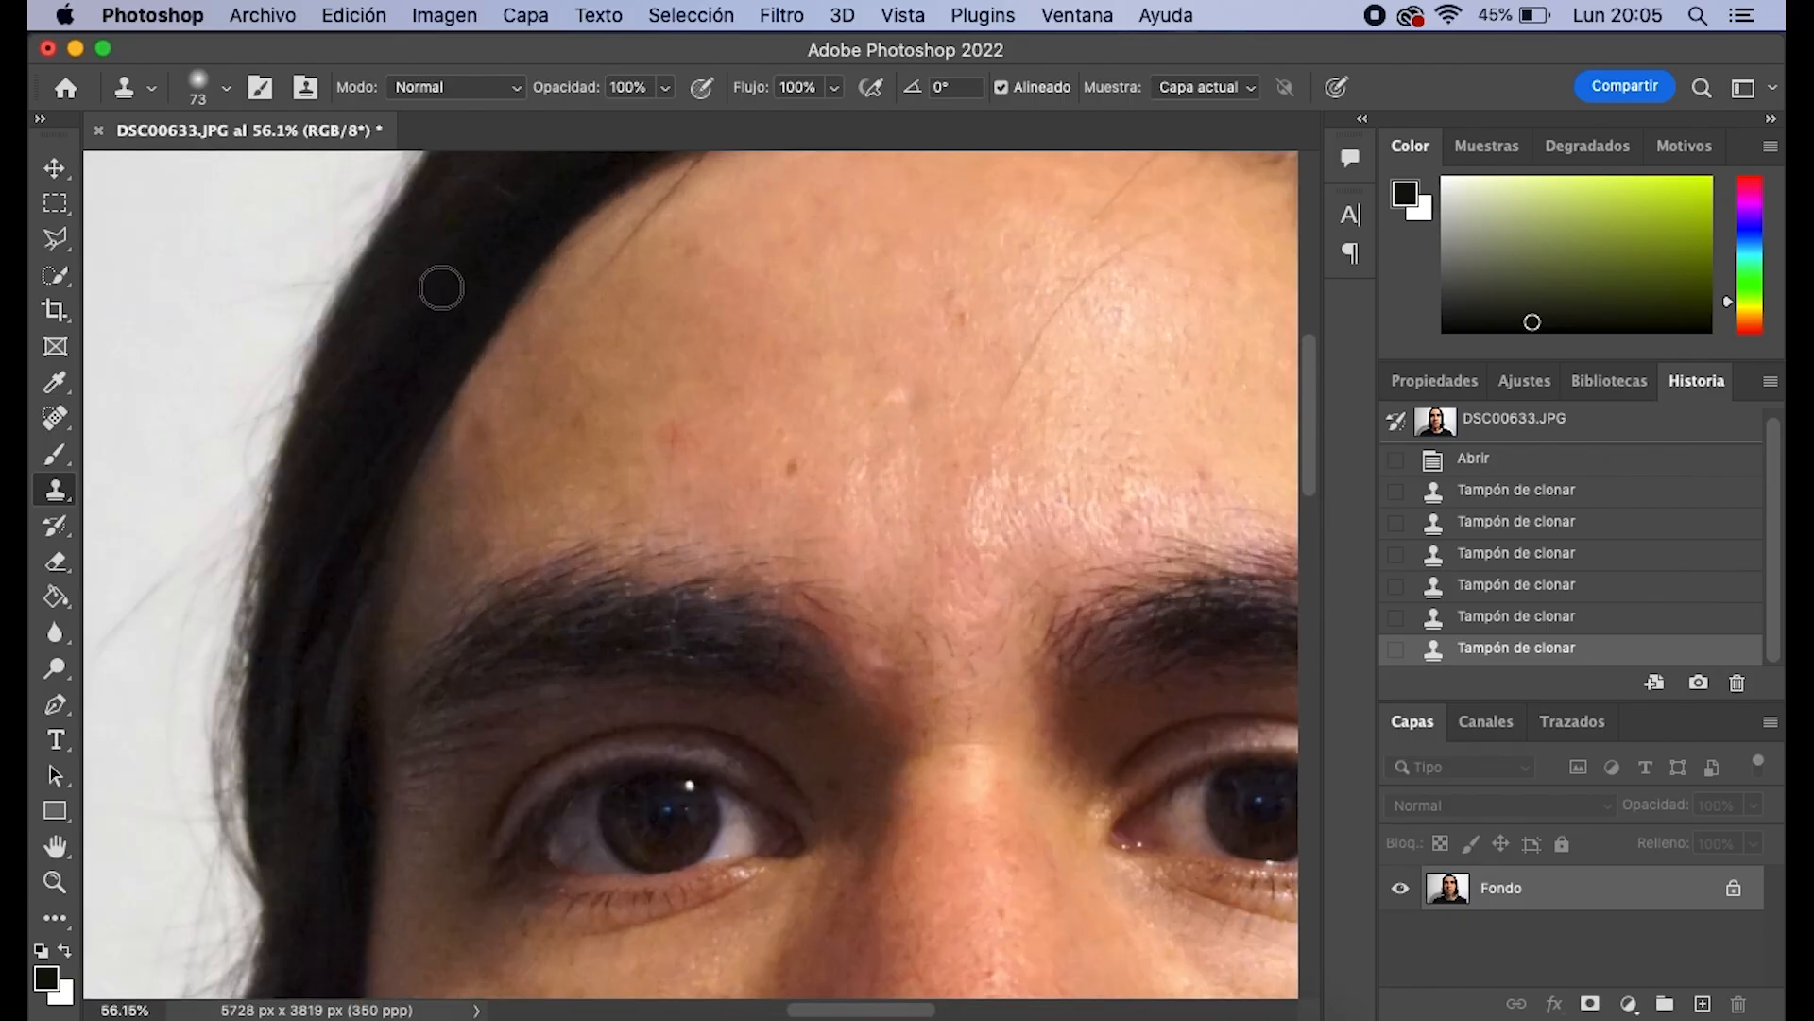
left_click(229, 90)
key("Return")
left_click(907, 392)
left_click(922, 347, "alt")
left_click(911, 400)
scroll(1040, 412, "down", 1)
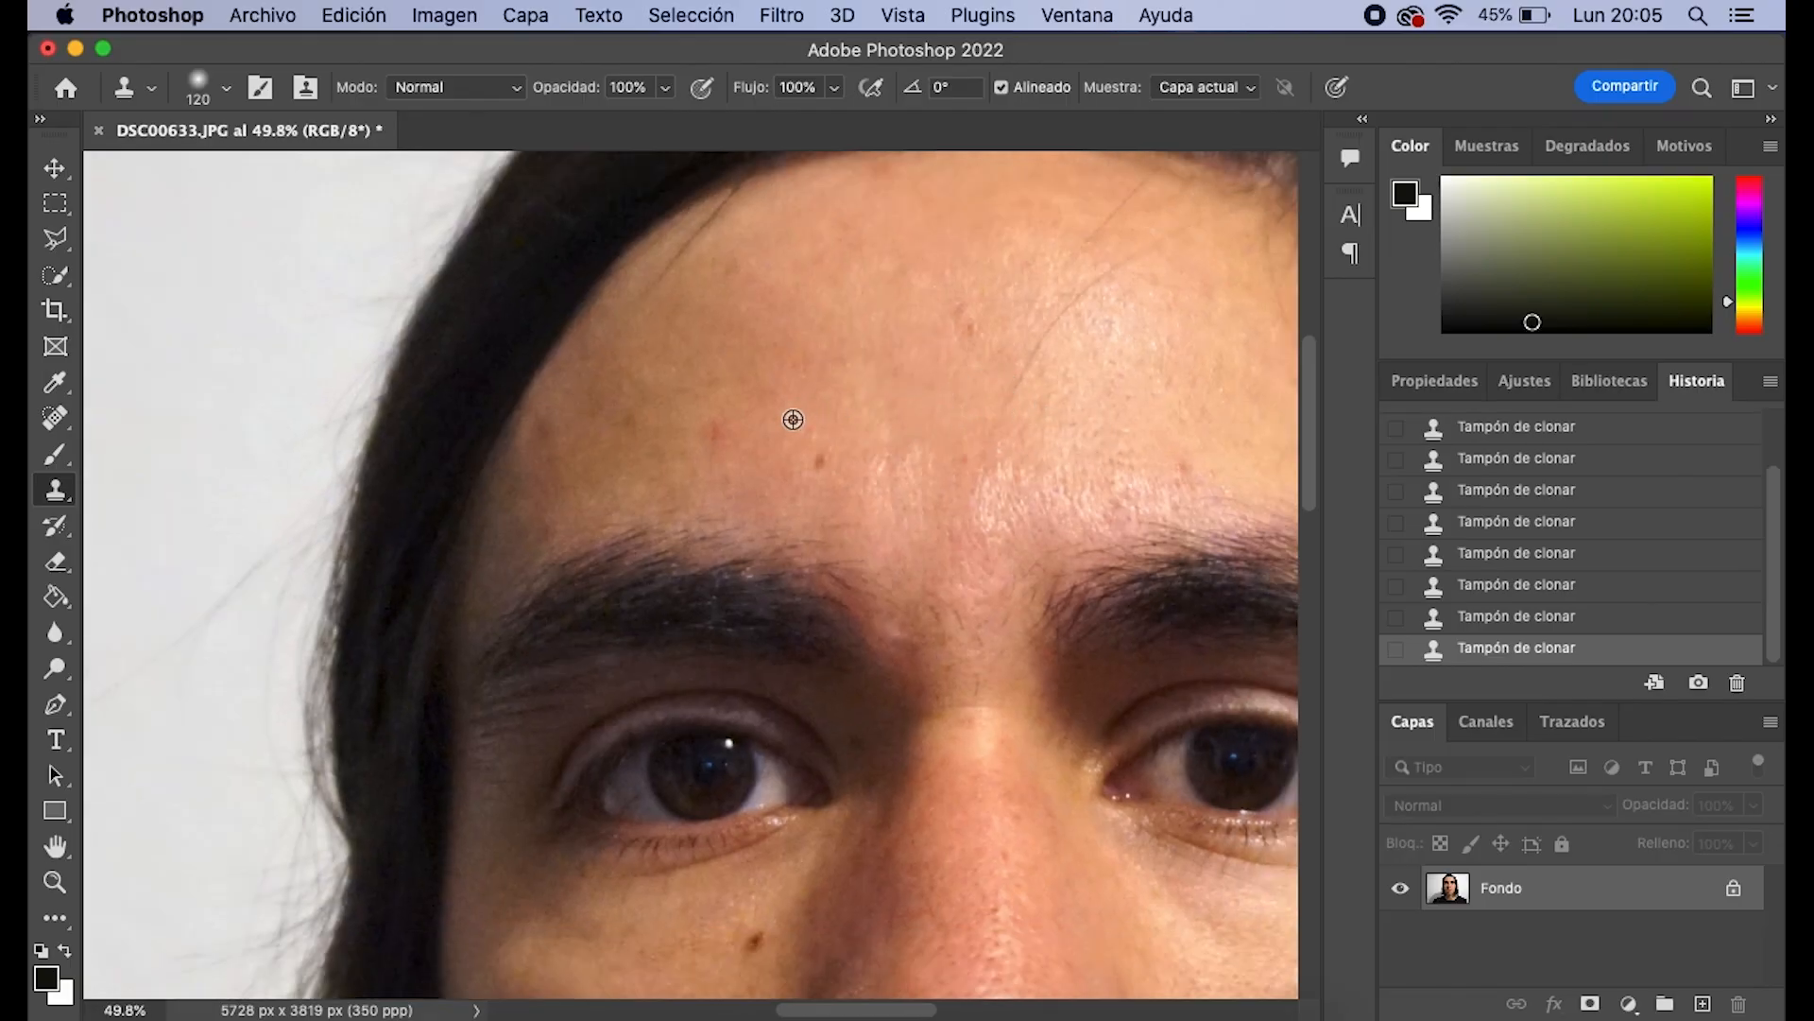
left_click(715, 430)
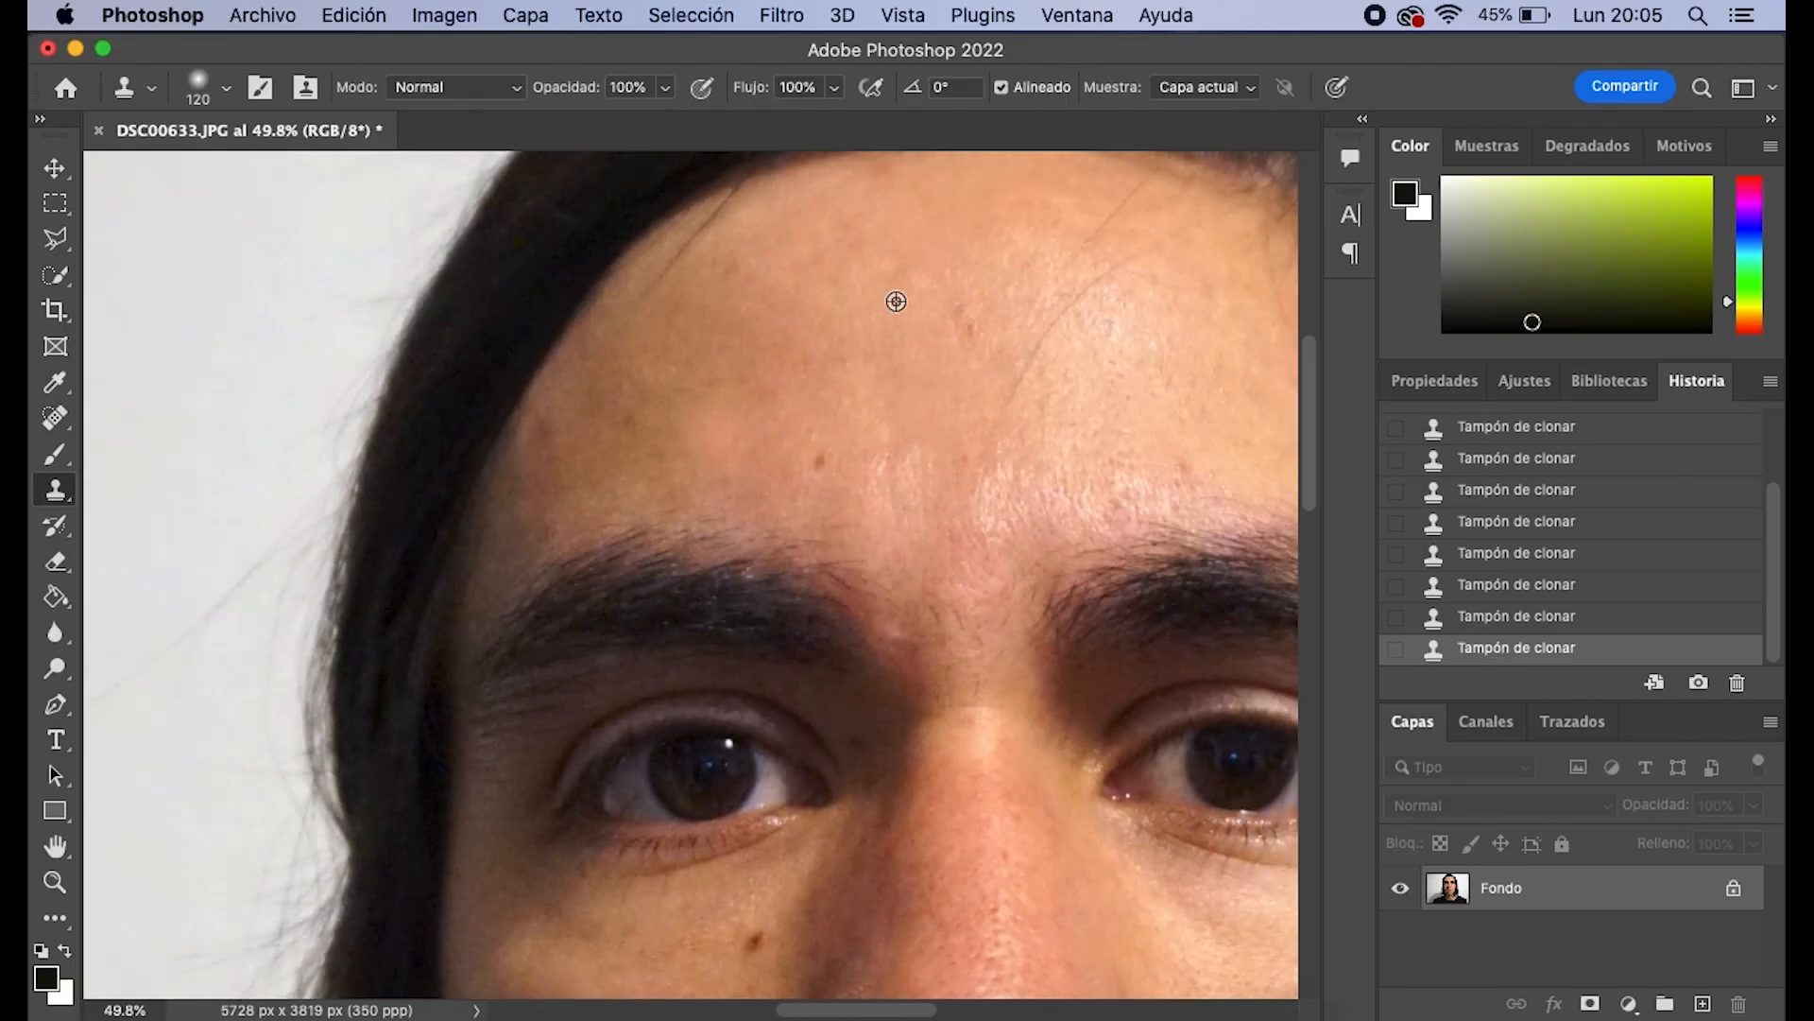
Examine the retouched forehead, the cheeks and the chin, and the portrait as a whole for remaining blemishes
scroll(1030, 342, "down", 1)
scroll(1037, 359, "down", 2)
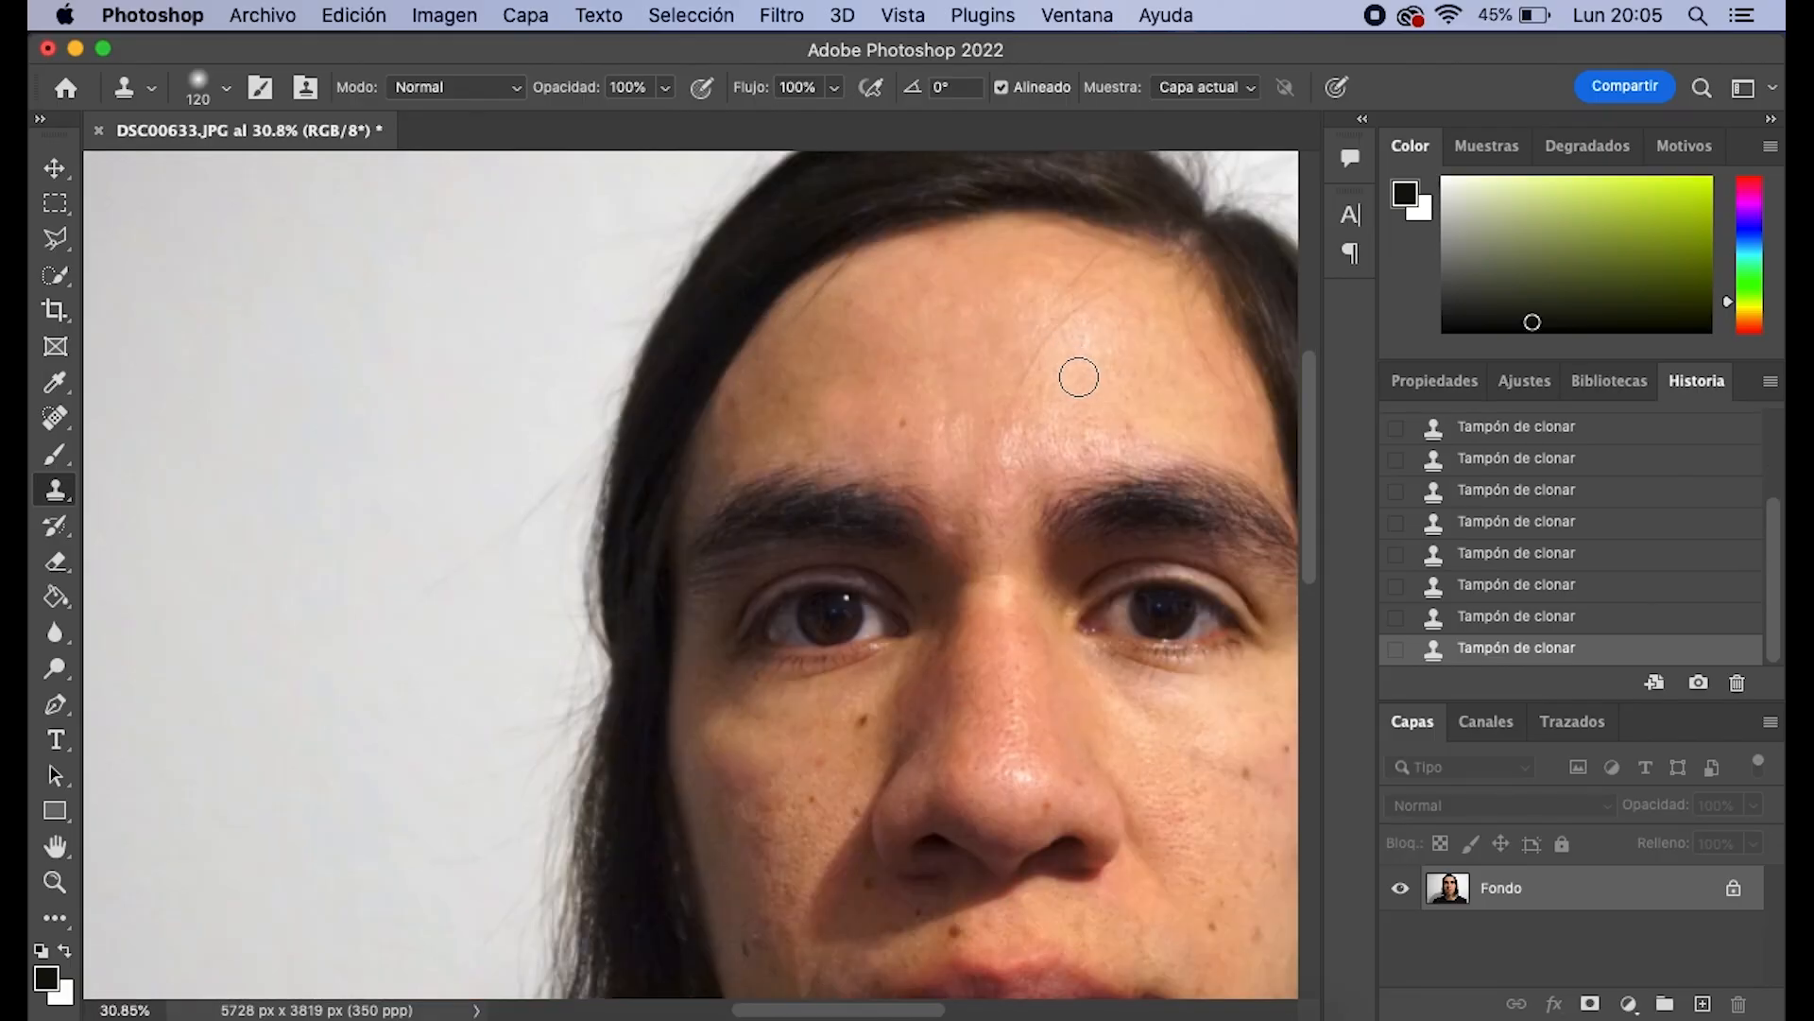
scroll(921, 1009, "down", 2)
scroll(922, 1009, "down", 3)
scroll(921, 1009, "right", 2)
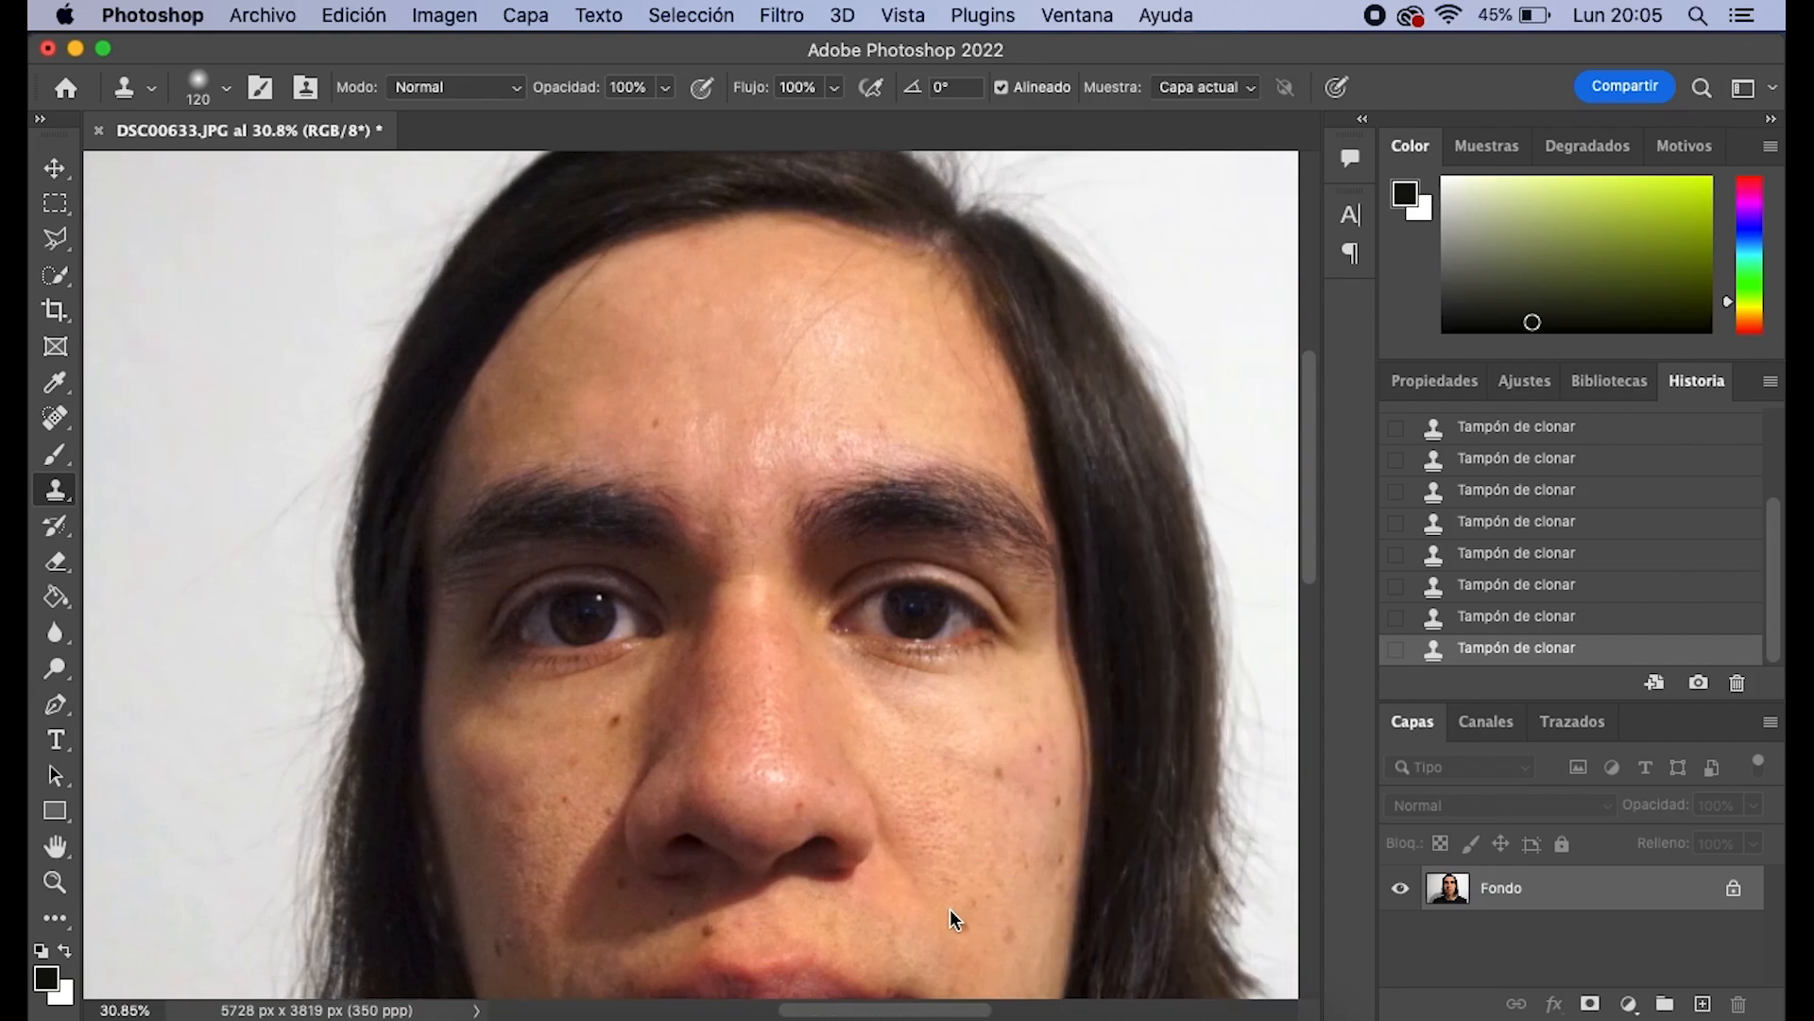
scroll(991, 534, "down", 2)
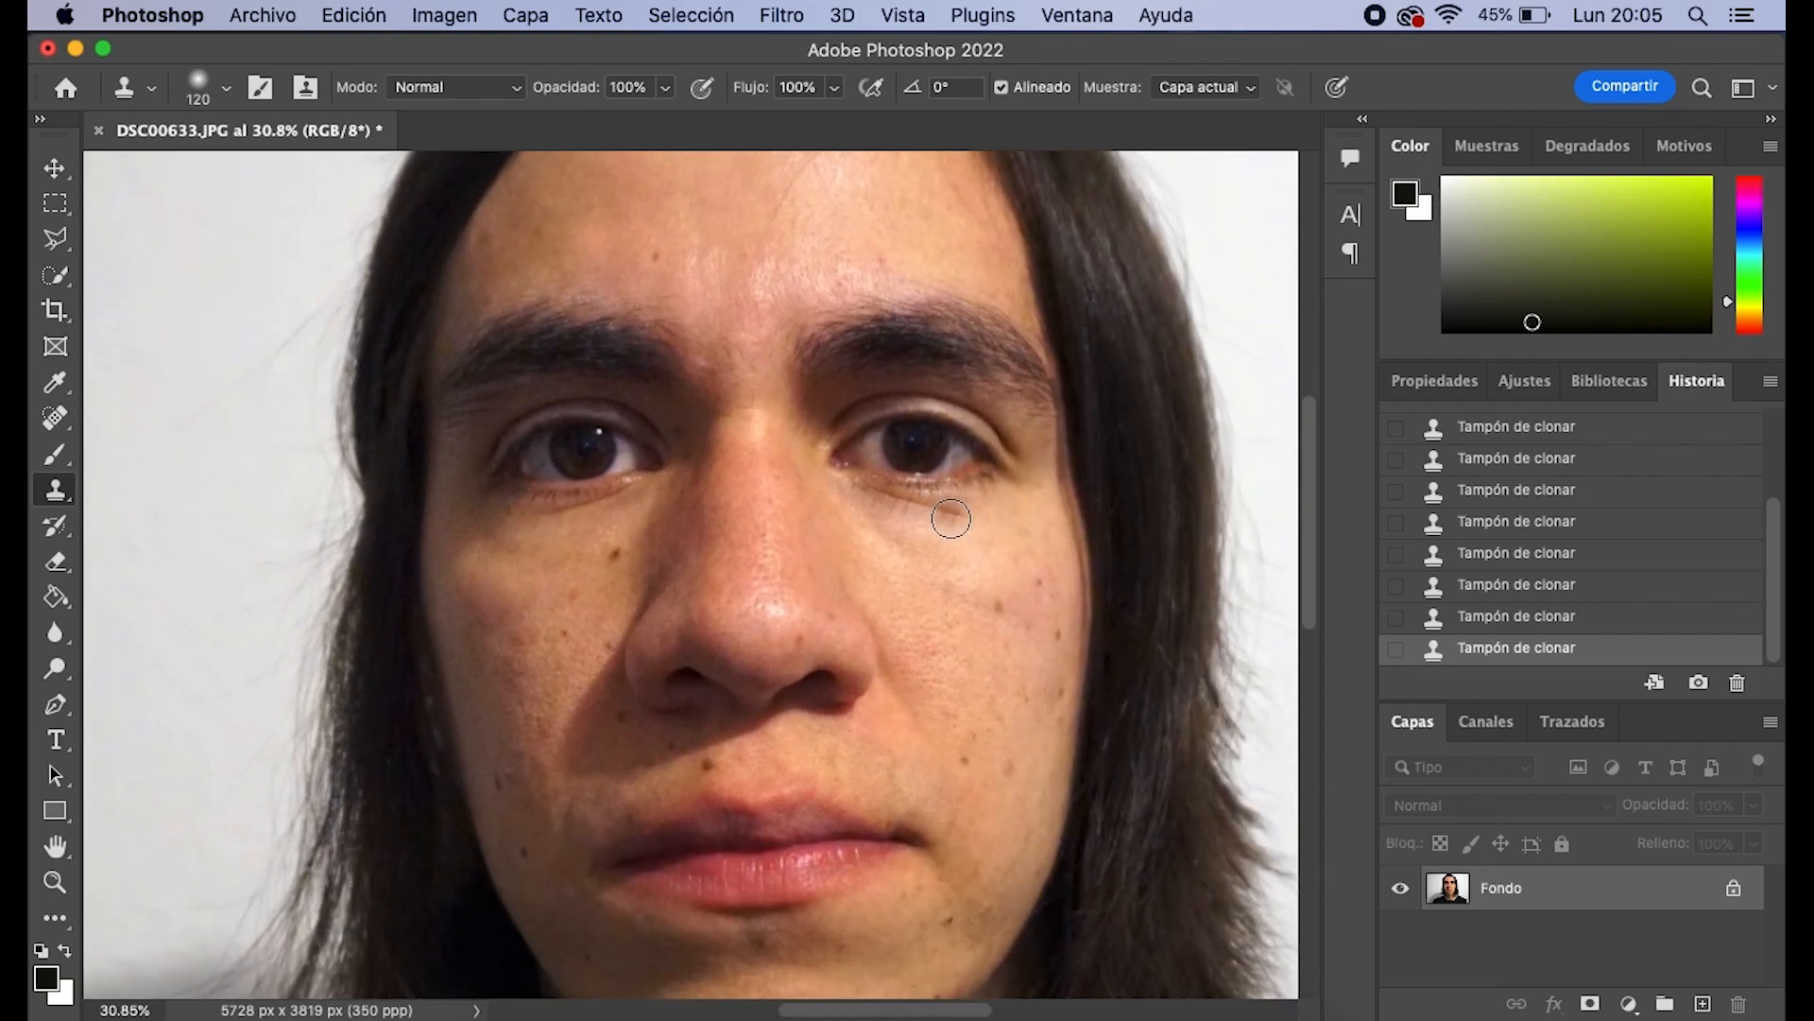
scroll(742, 485, "up", 3)
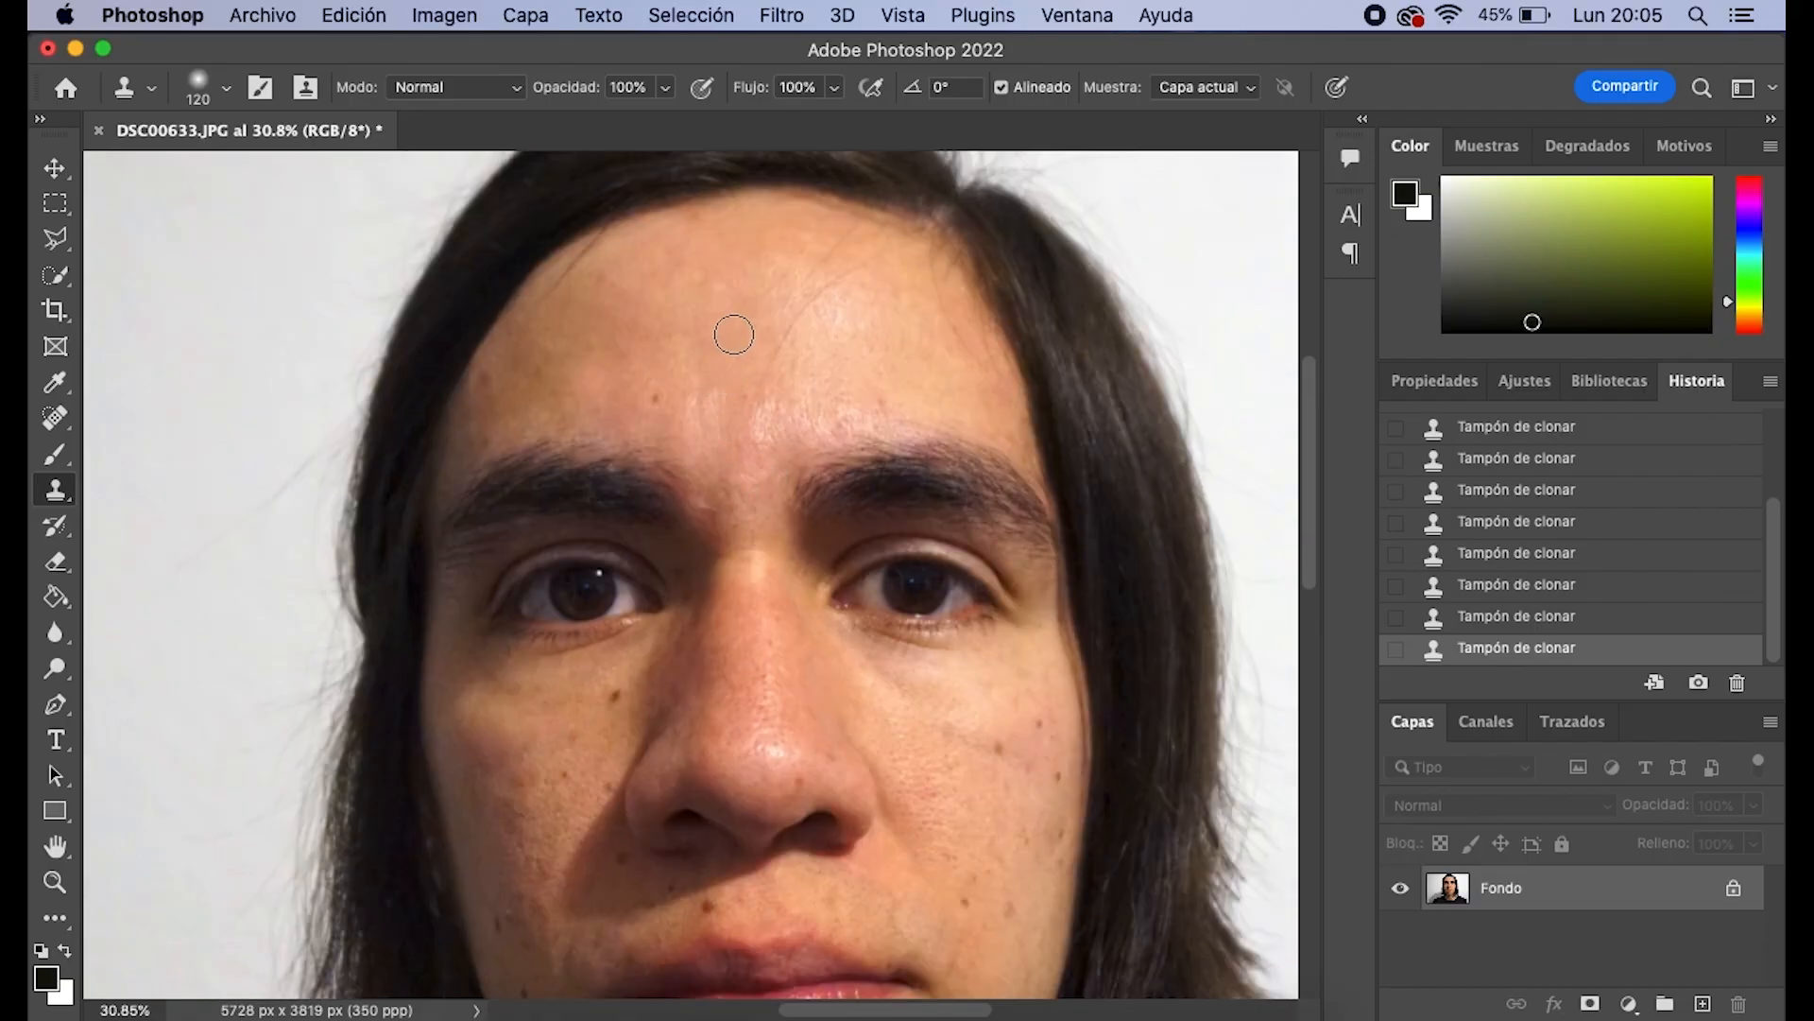
scroll(826, 419, "down", 1)
scroll(826, 420, "down", 6)
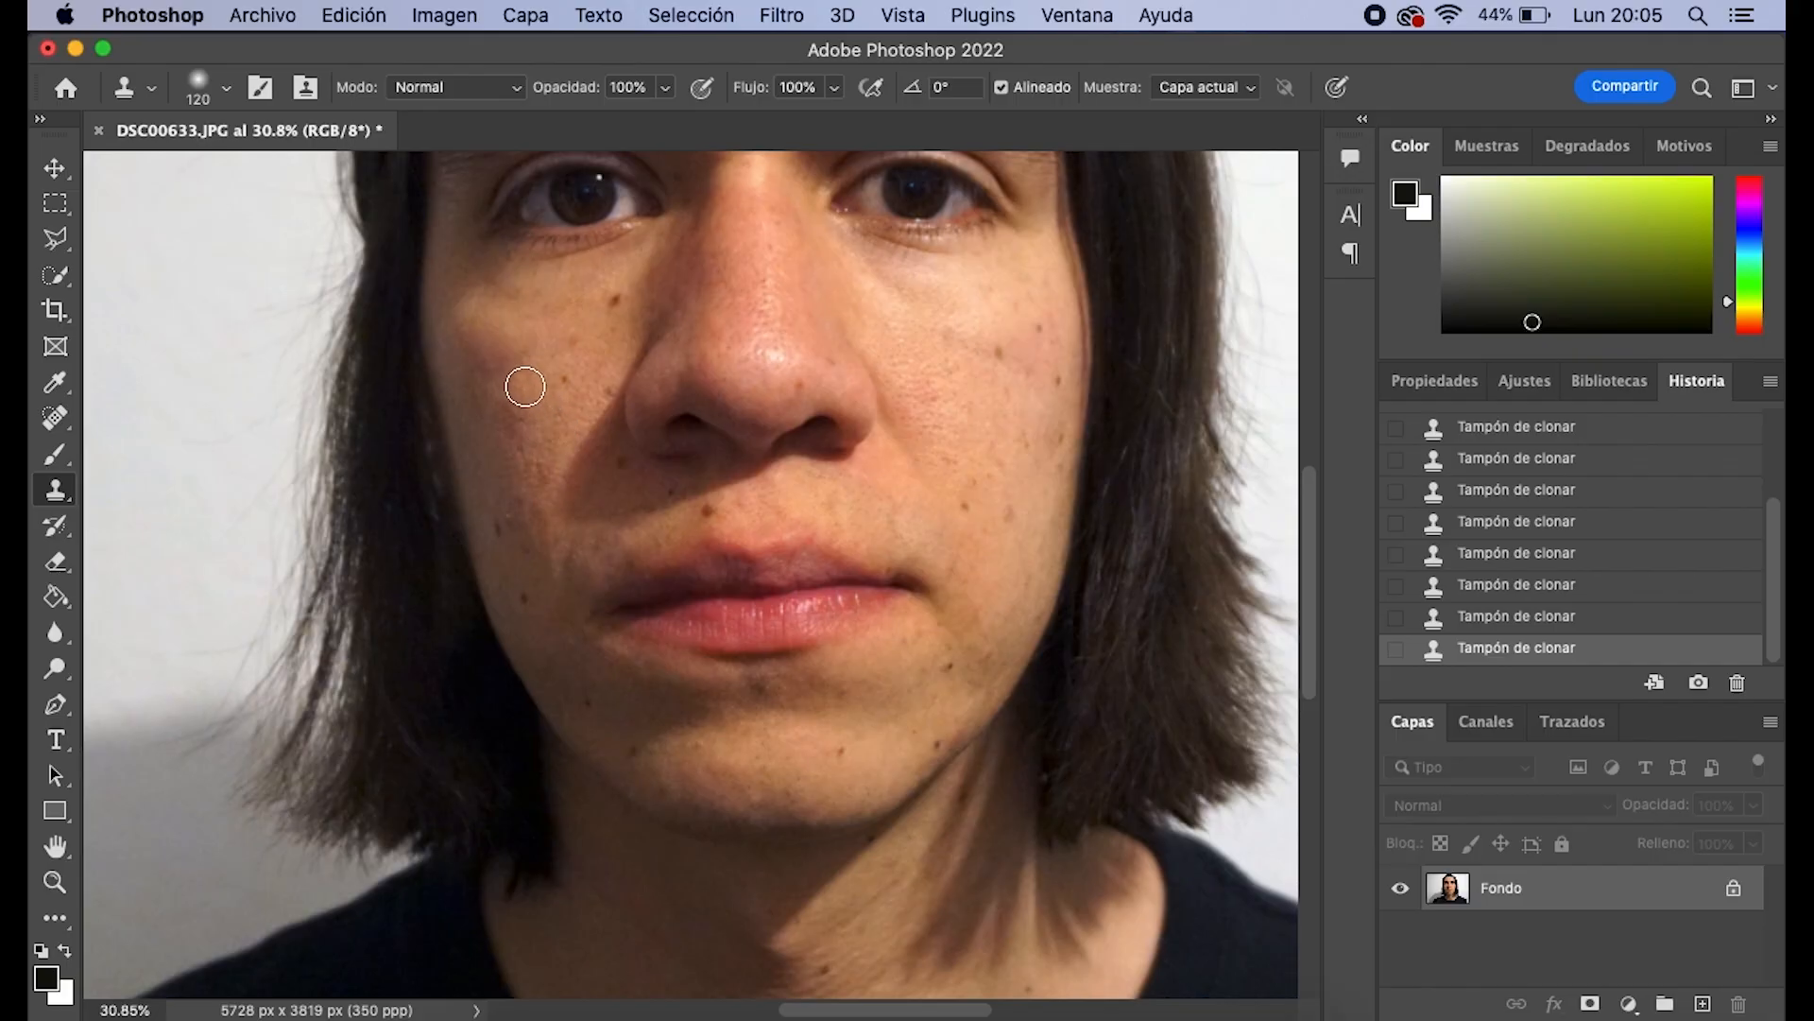
scroll(942, 549, "down", 3)
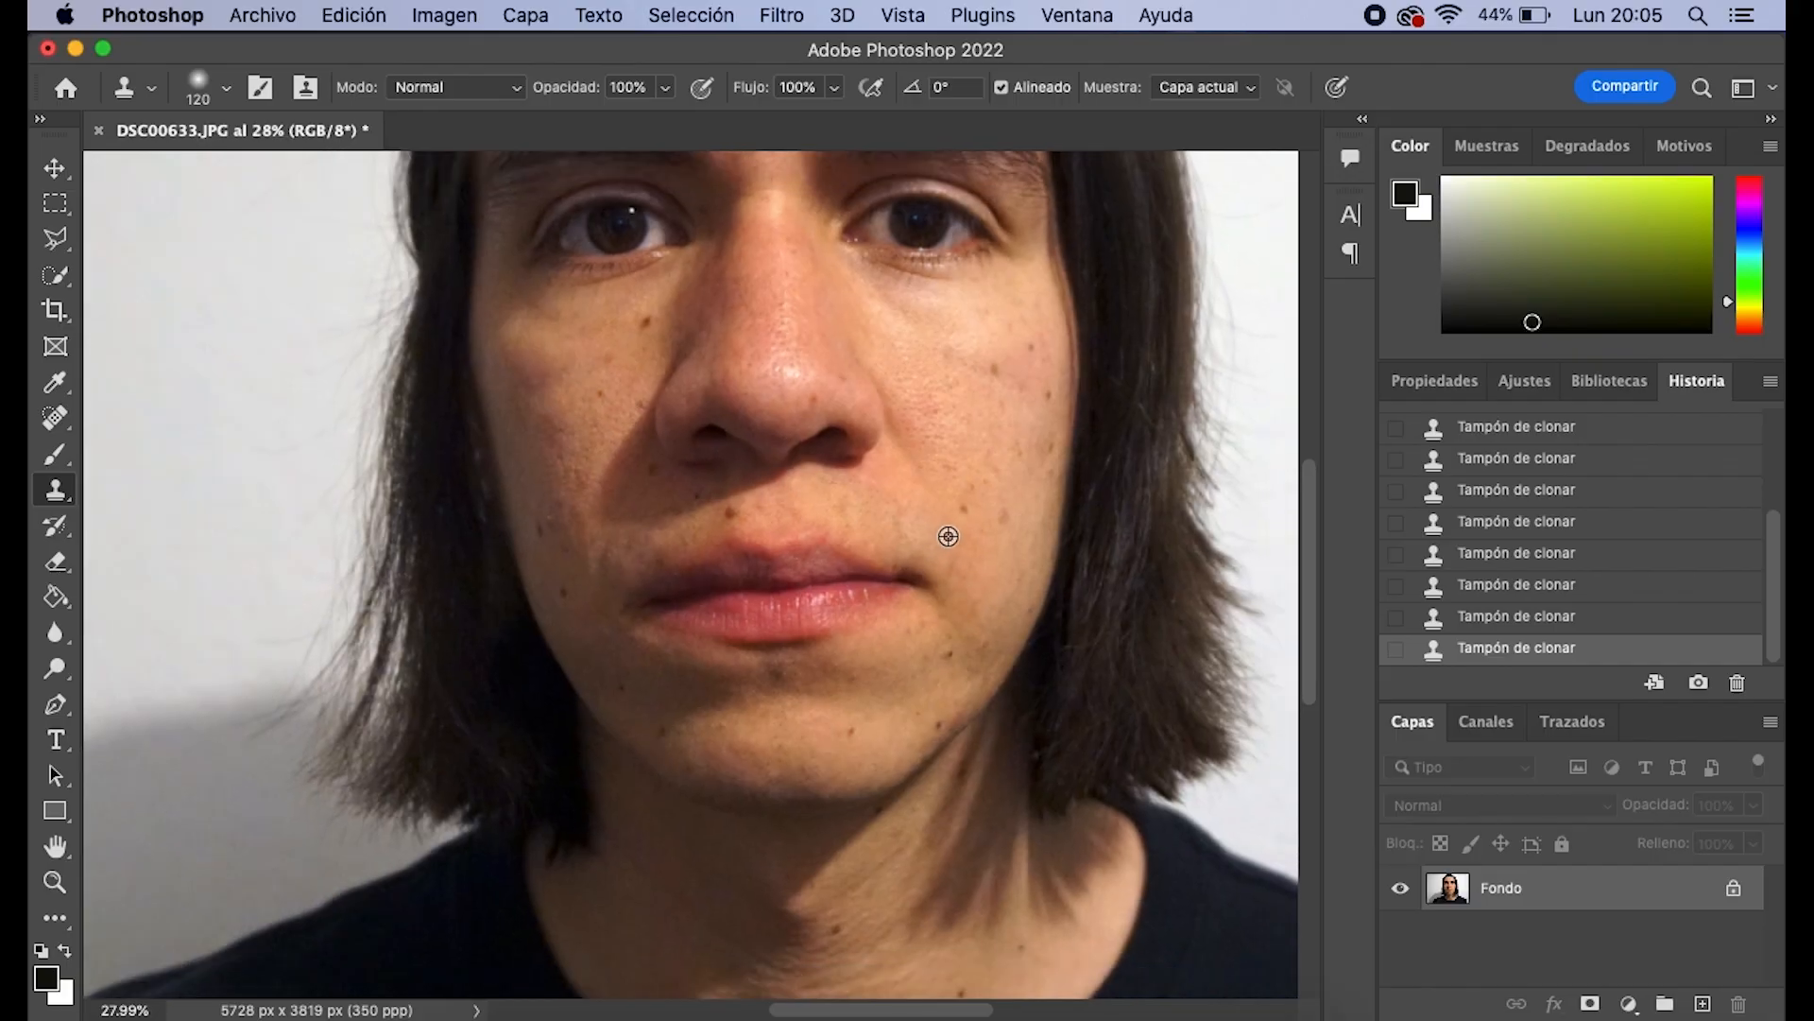
scroll(924, 478, "up", 1)
scroll(925, 478, "up", 3)
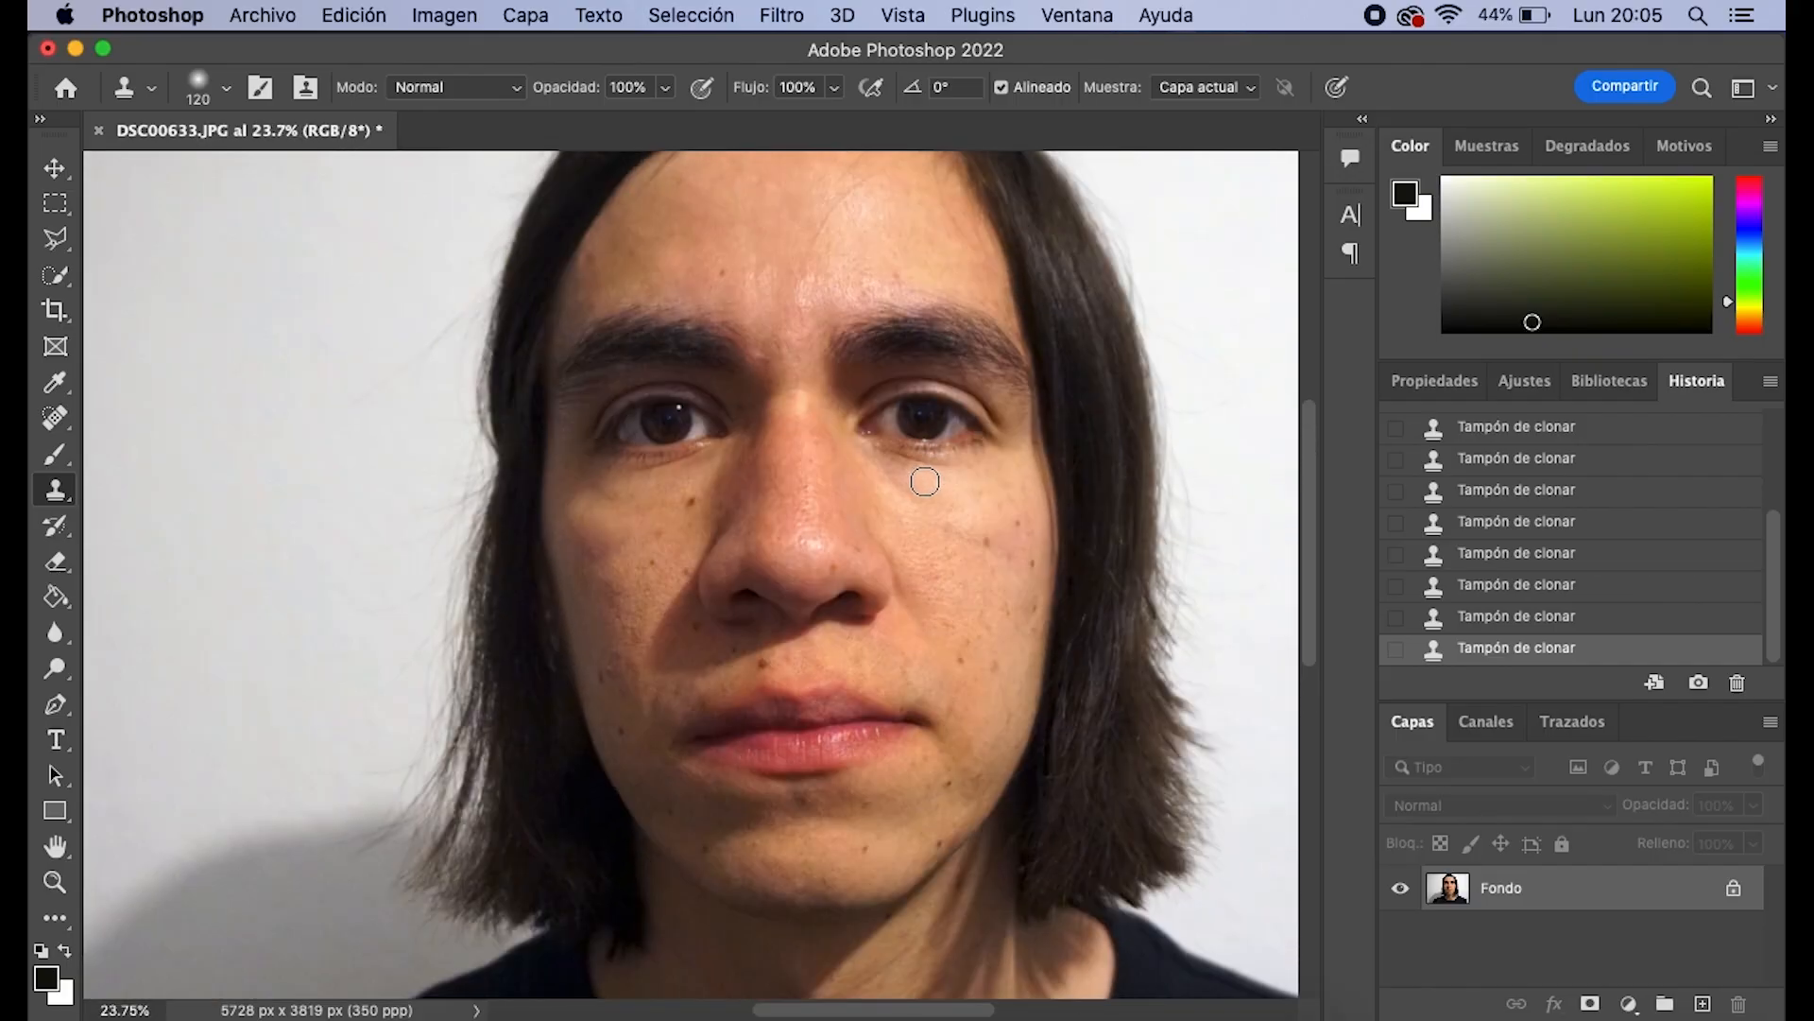
scroll(925, 484, "down", 2)
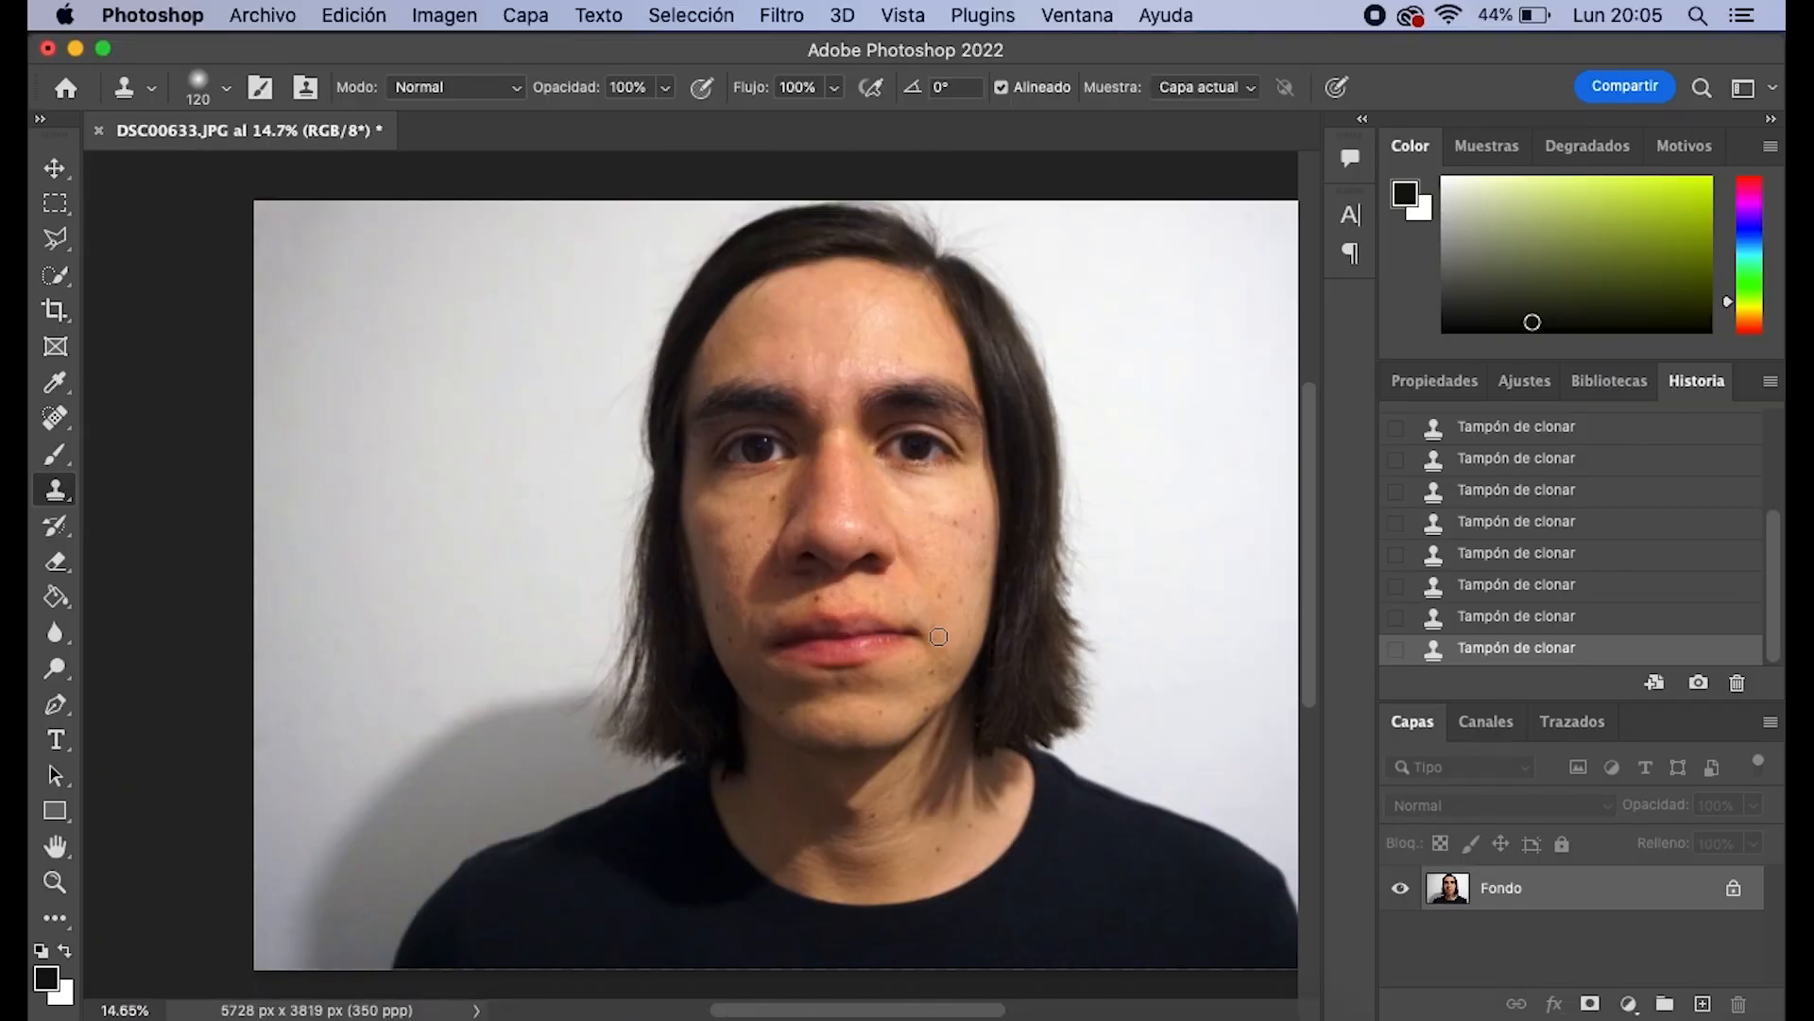
scroll(841, 586, "up", 2)
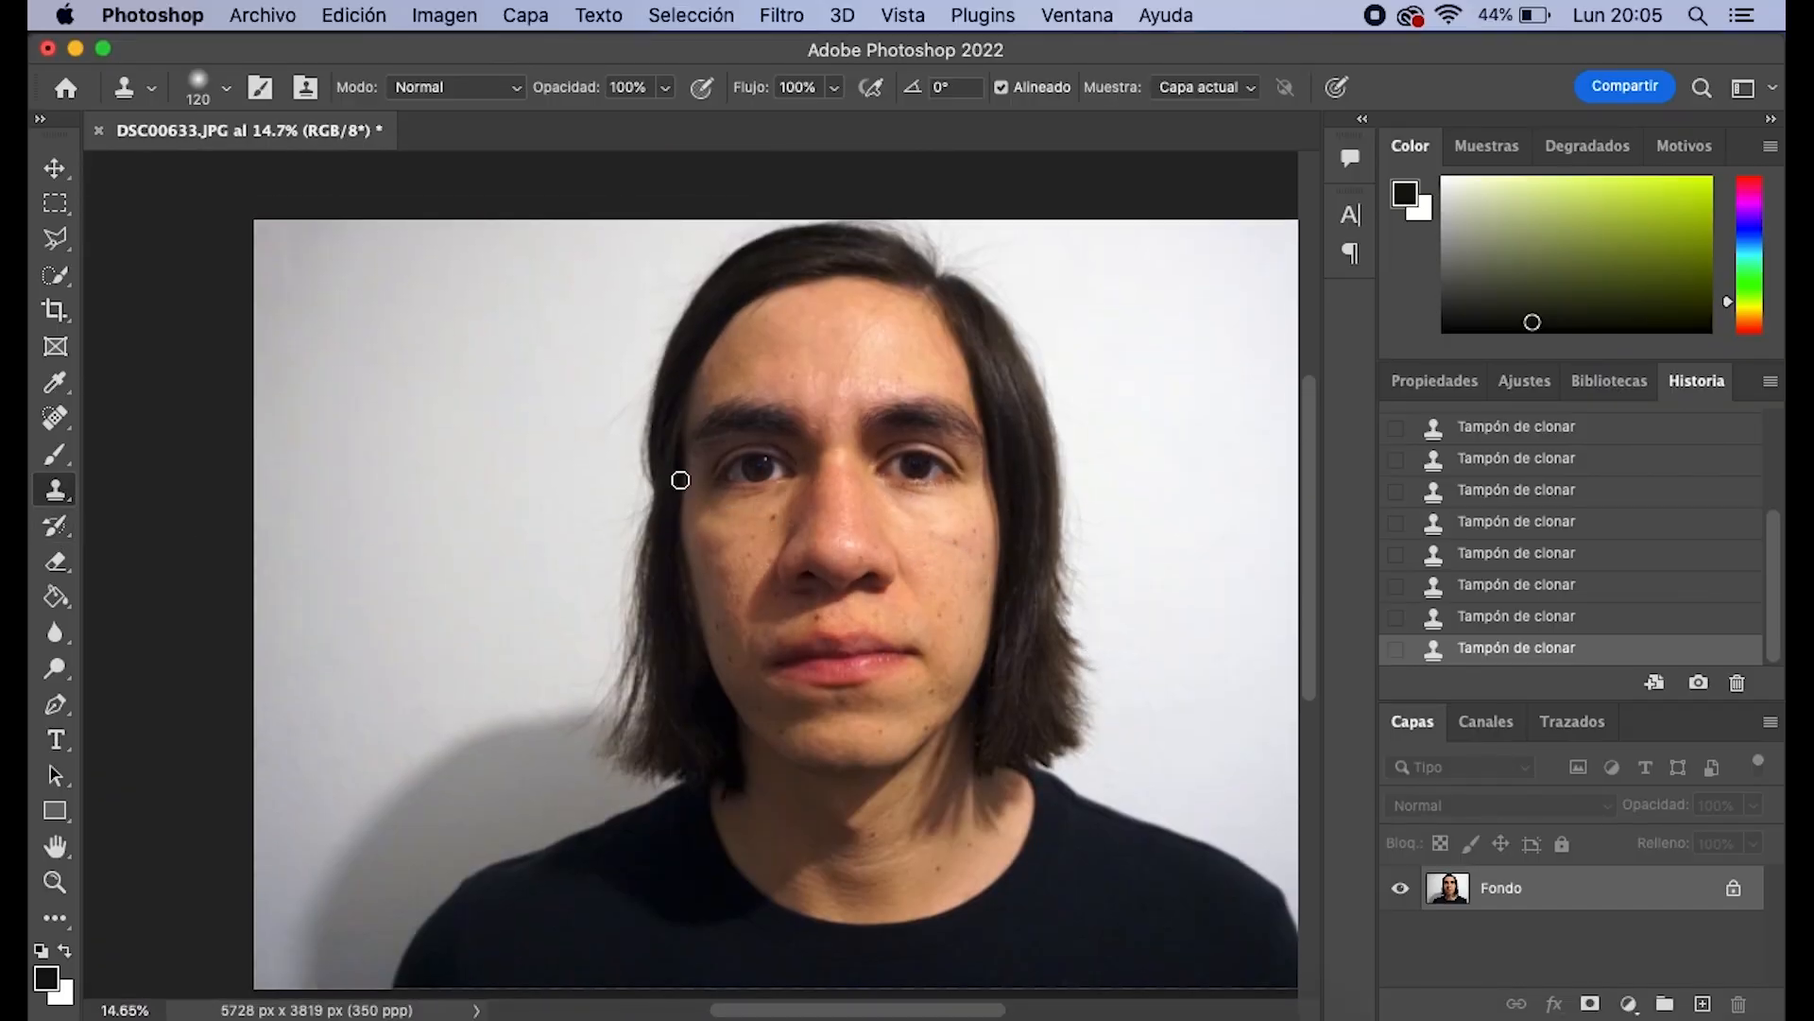
Enlarge the Clone Stamp brush to 474 px, keeping the hardness at 0%
left_click(227, 88)
left_click_drag(308, 169, 335, 174)
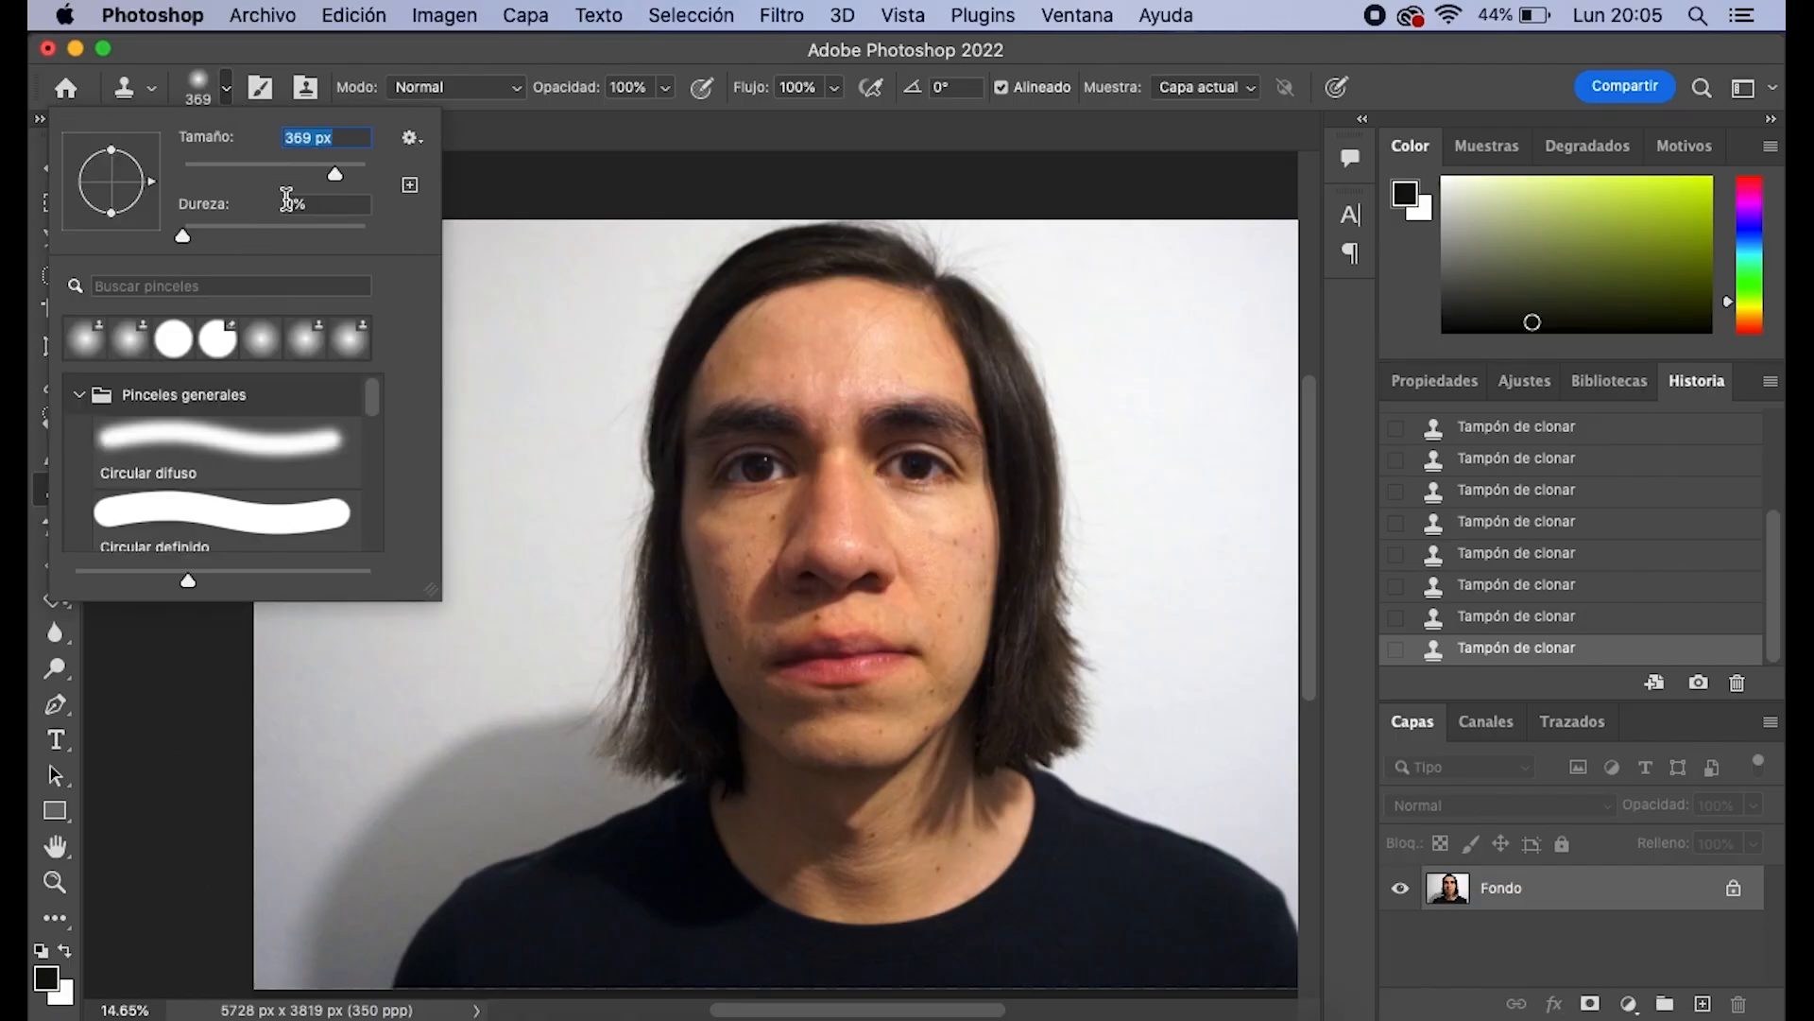
left_click_drag(348, 175, 344, 172)
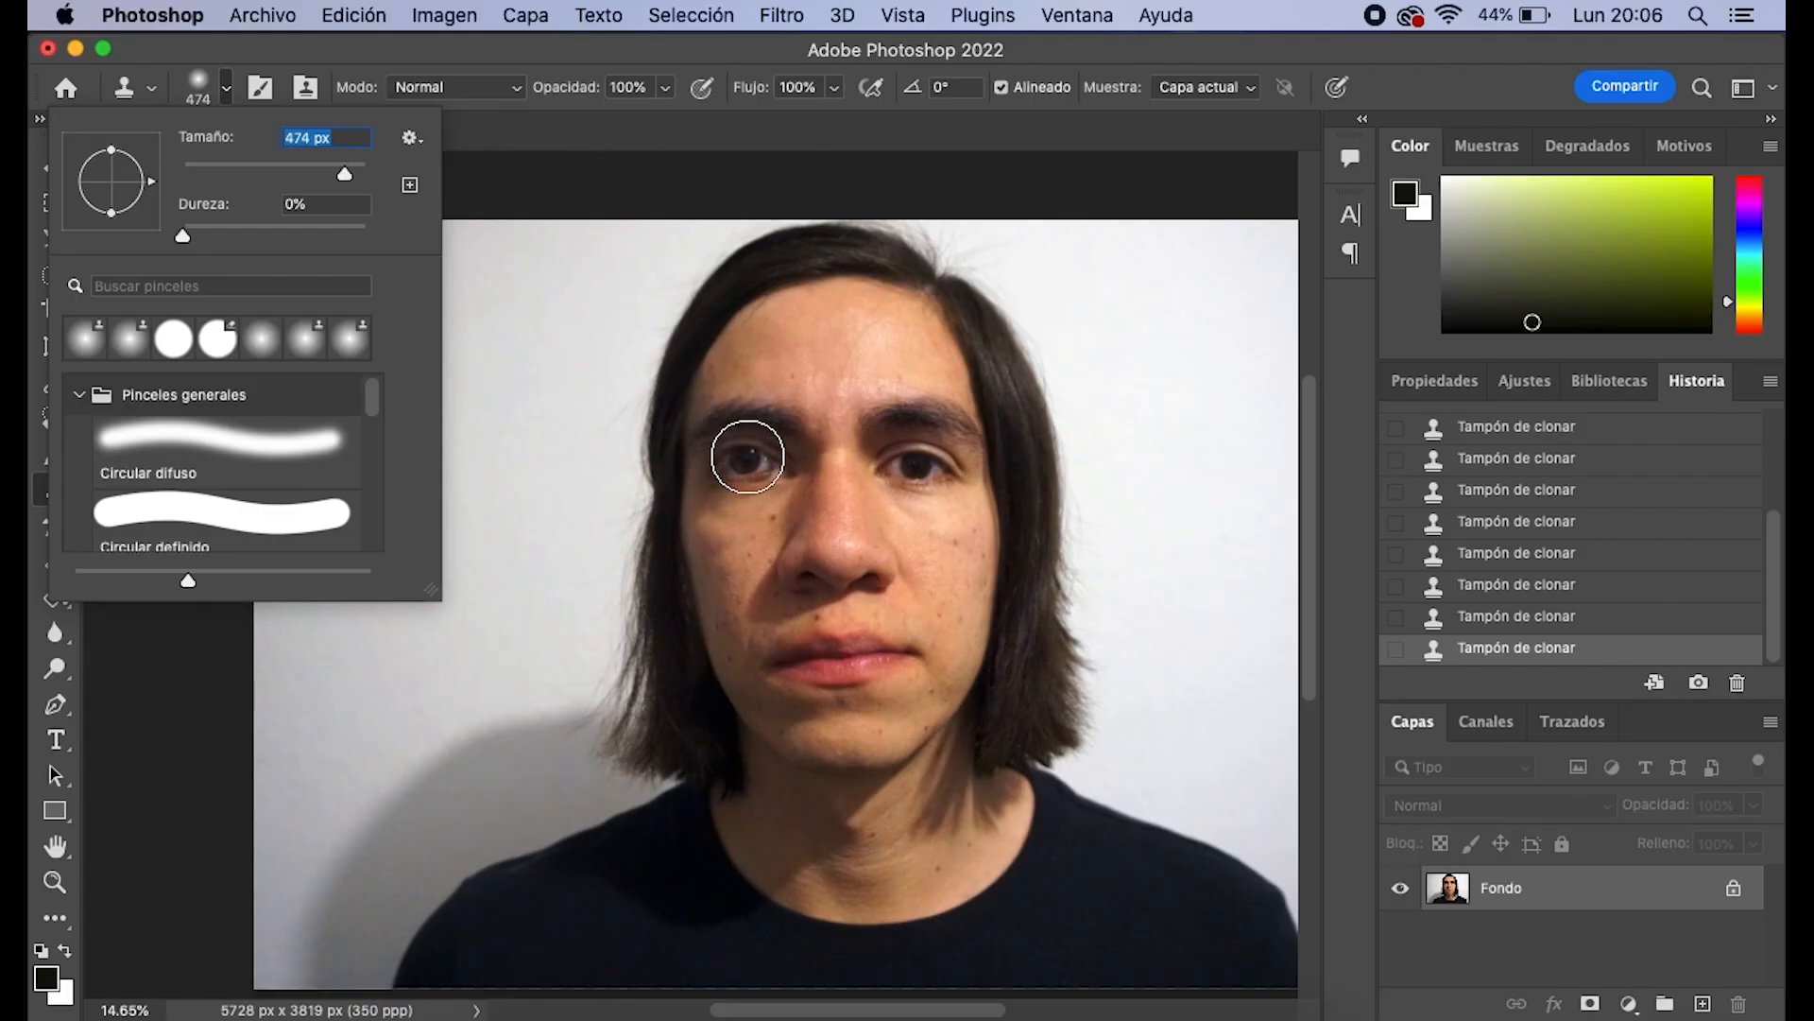
left_click(744, 55)
Sample the subject's right eye and clone it onto the middle of the forehead
scroll(831, 421, "up", 5)
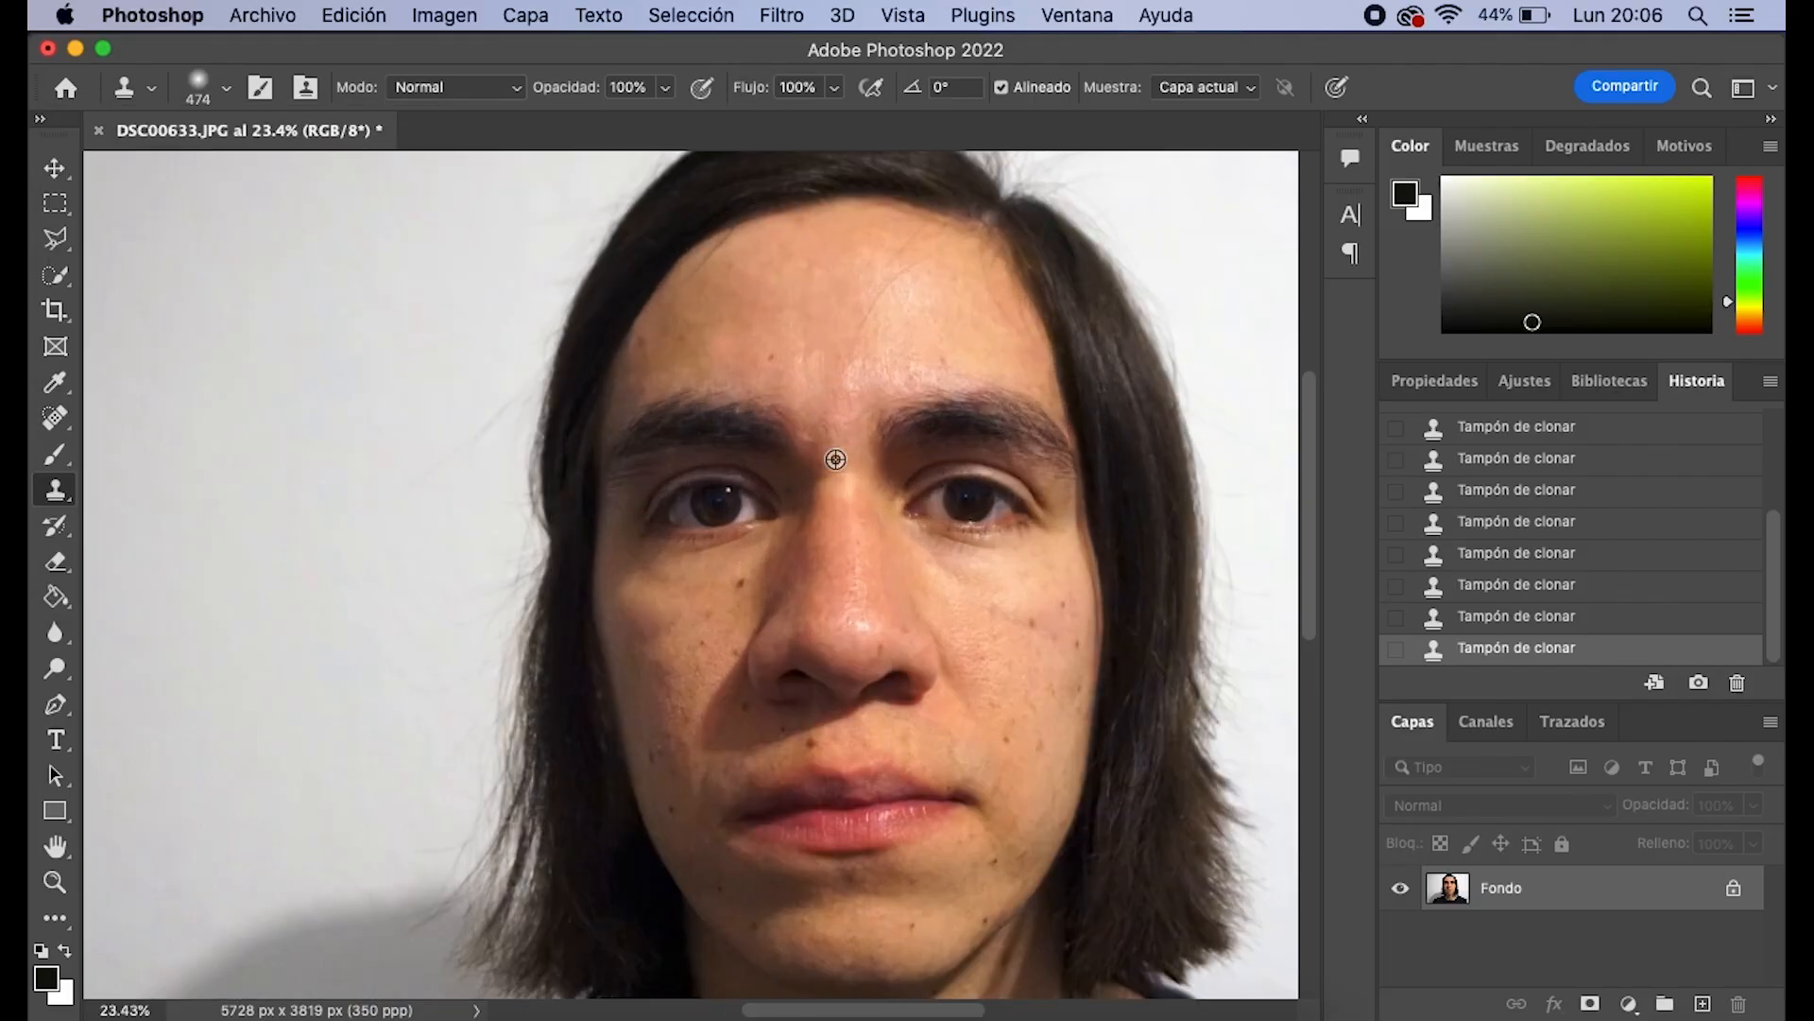
left_click(716, 503, "alt")
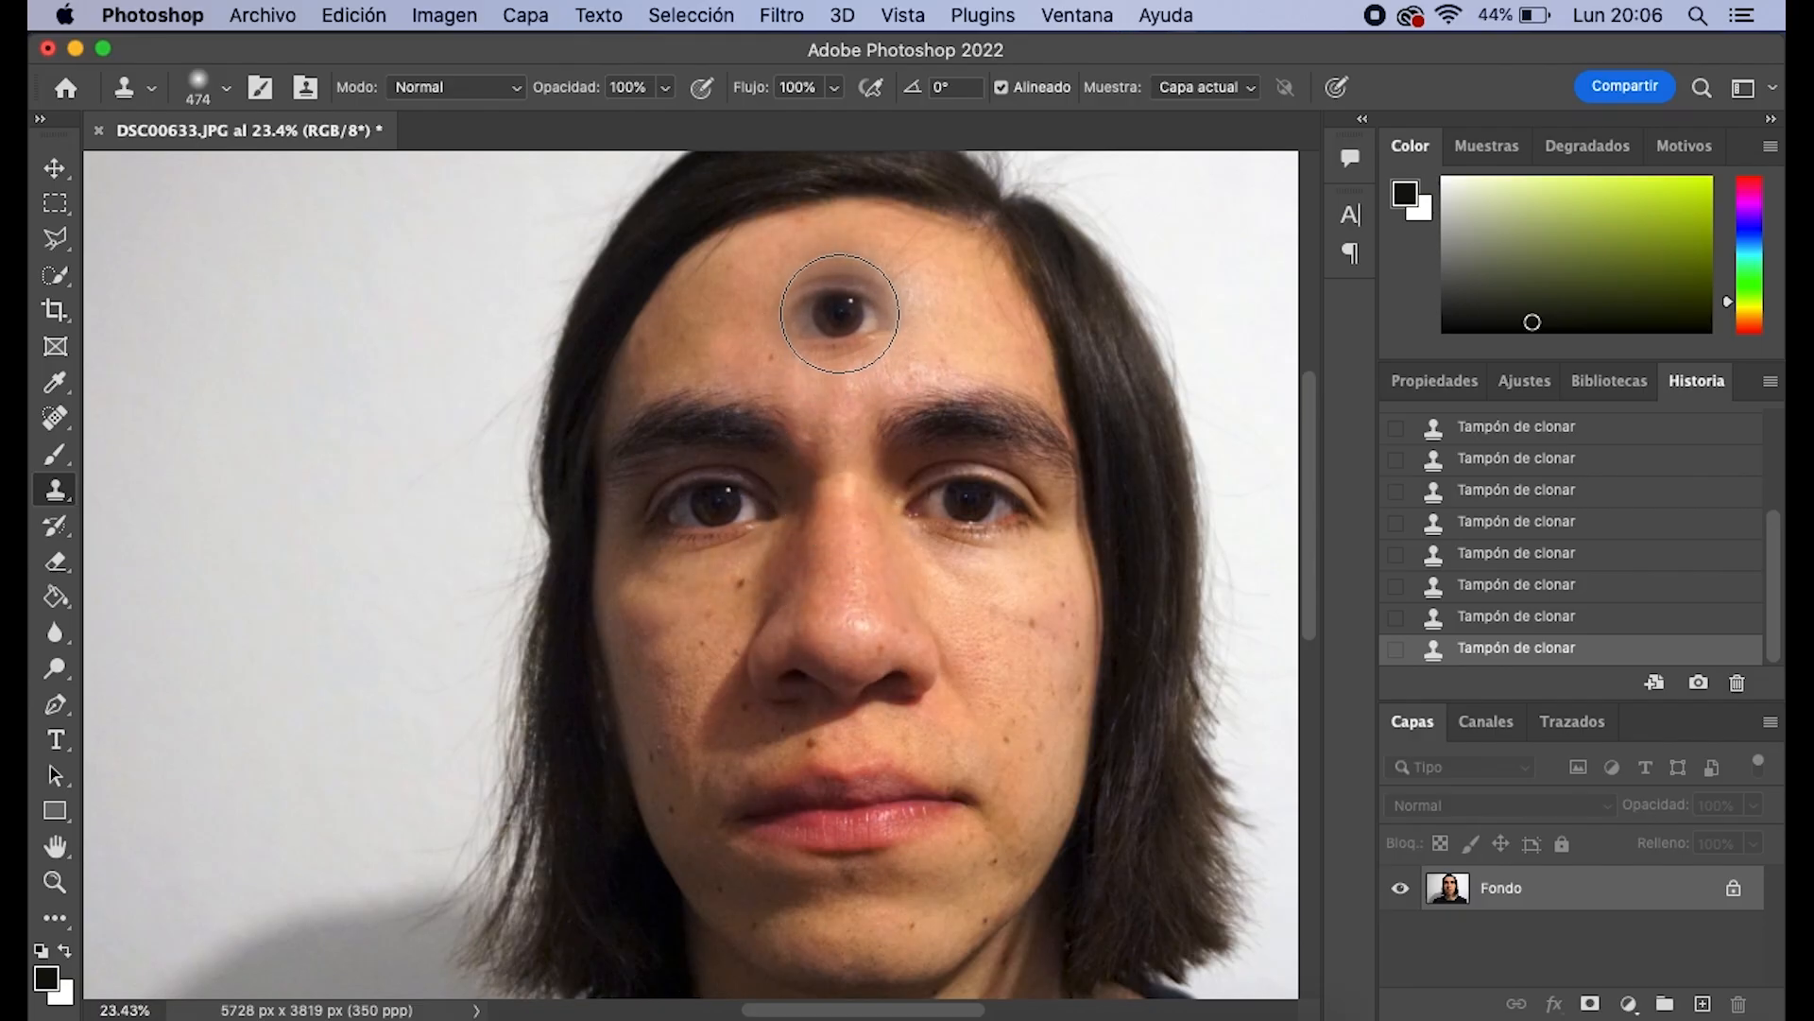
left_click(837, 311, "alt")
mouse_move(837, 311)
left_mouse_down()
mouse_move(787, 320)
mouse_move(884, 330)
left_mouse_up()
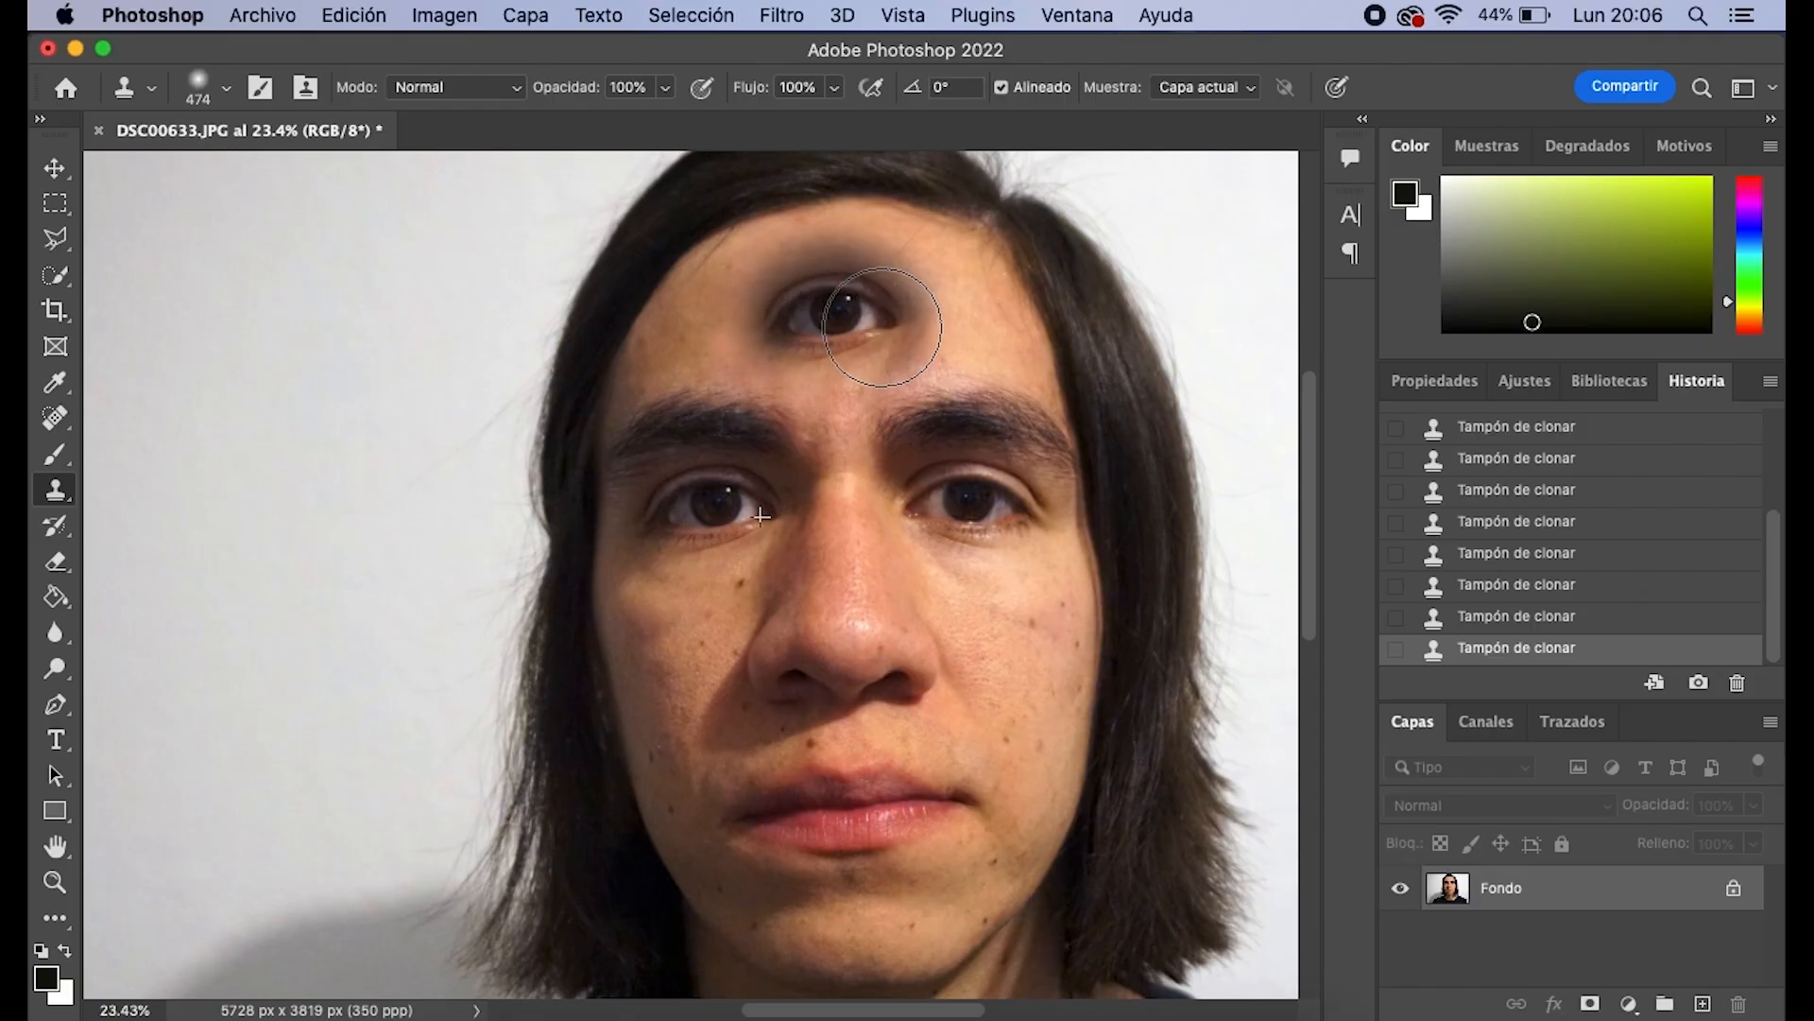
Review the cloned eye in the whole portrait and step the history back to before it was painted
scroll(945, 611, "down", 1)
scroll(945, 611, "down", 2)
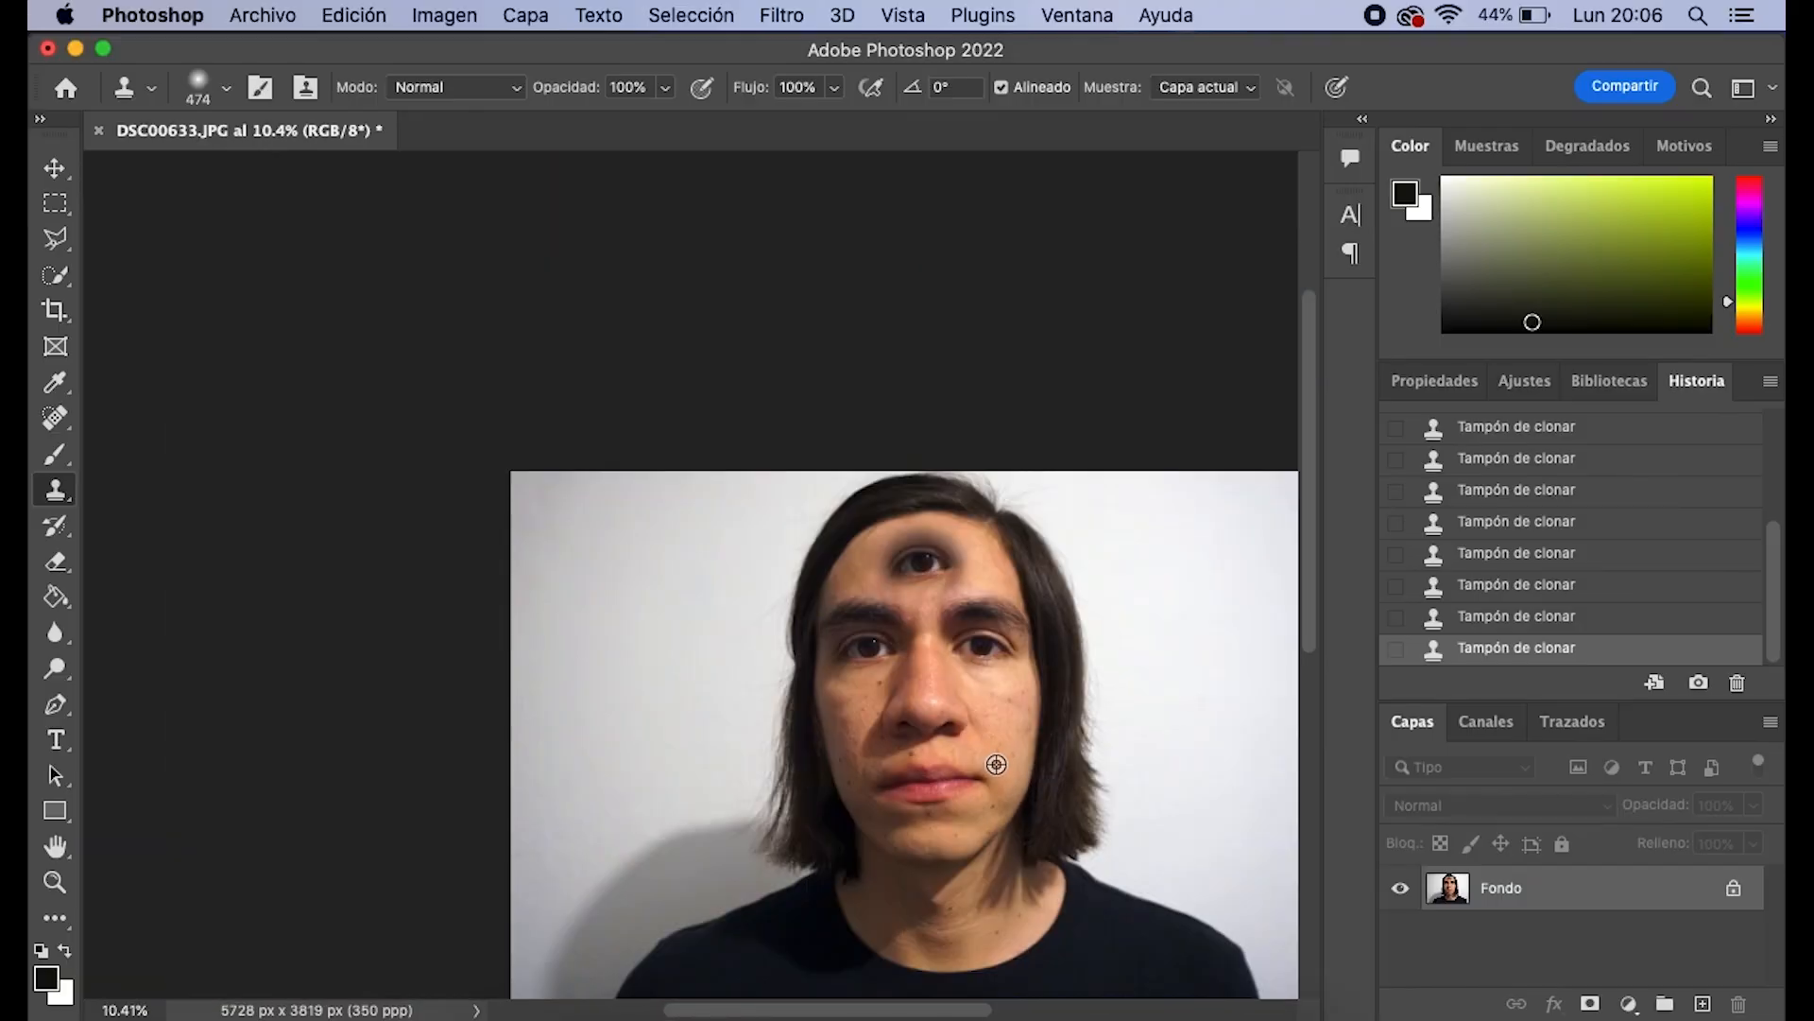
scroll(948, 721, "down", 1)
scroll(967, 802, "down", 2)
scroll(968, 802, "up", 1)
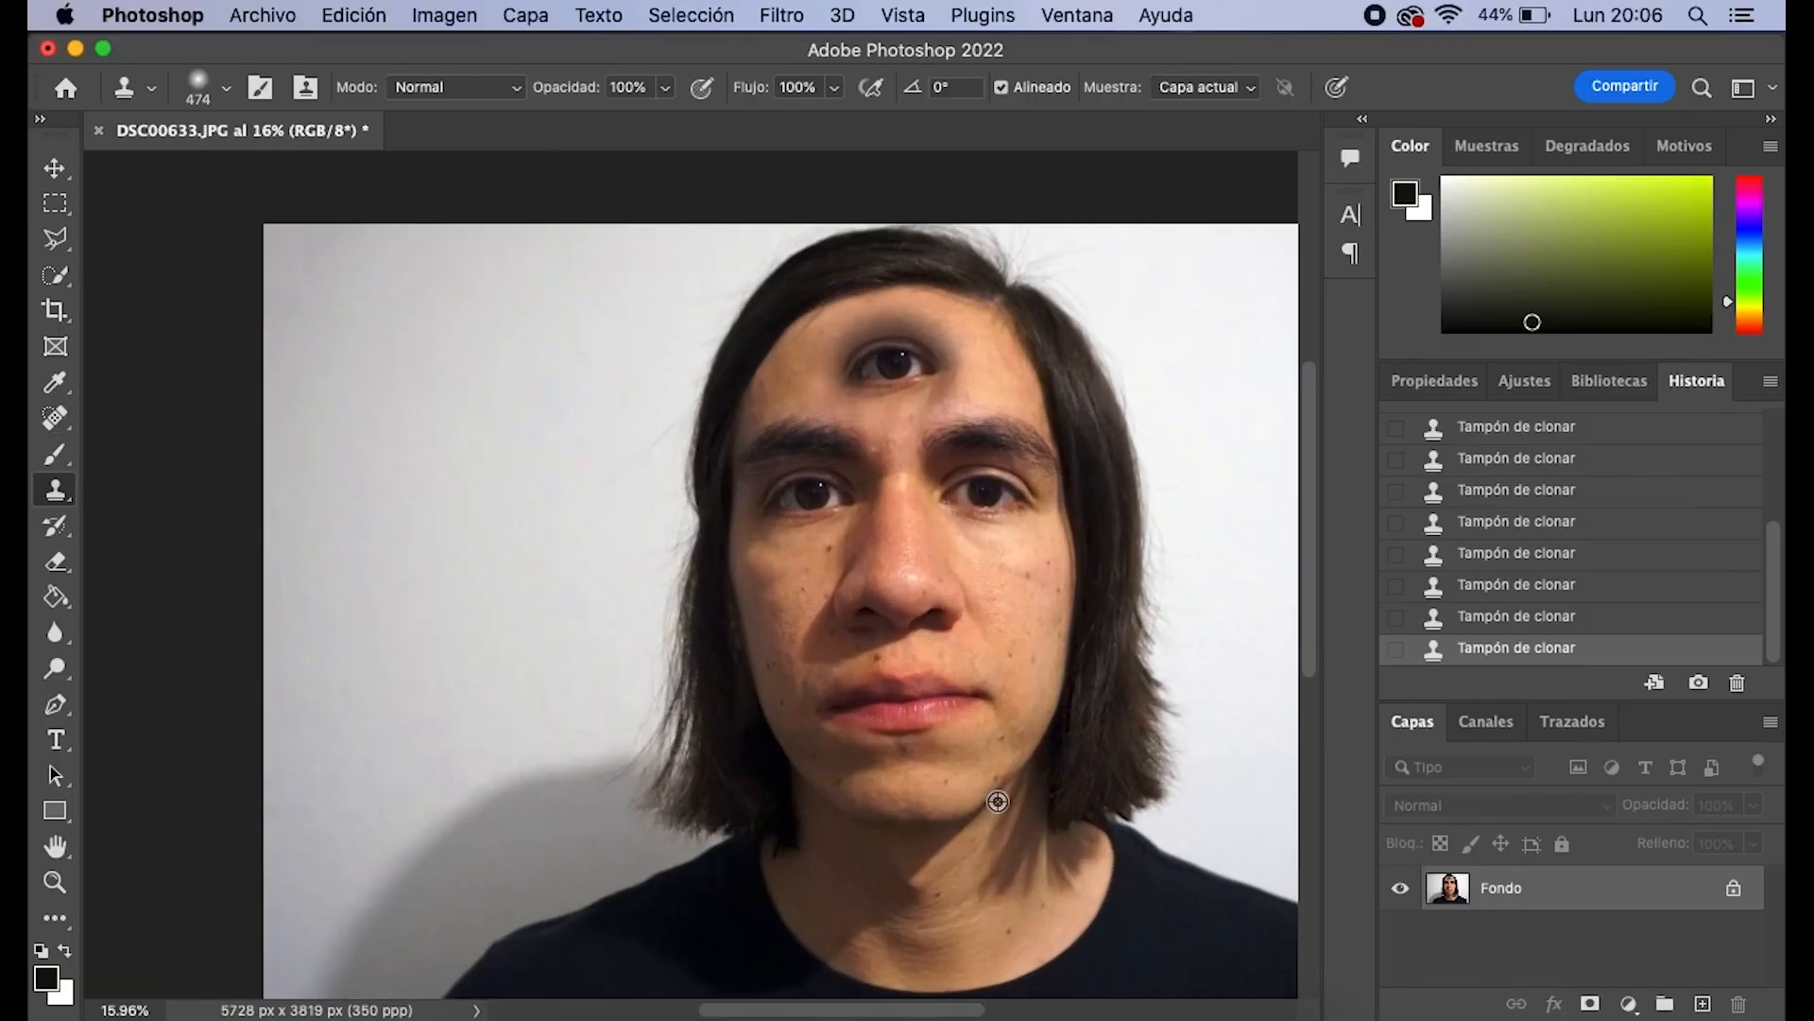
left_click_drag(914, 1009, 939, 1010)
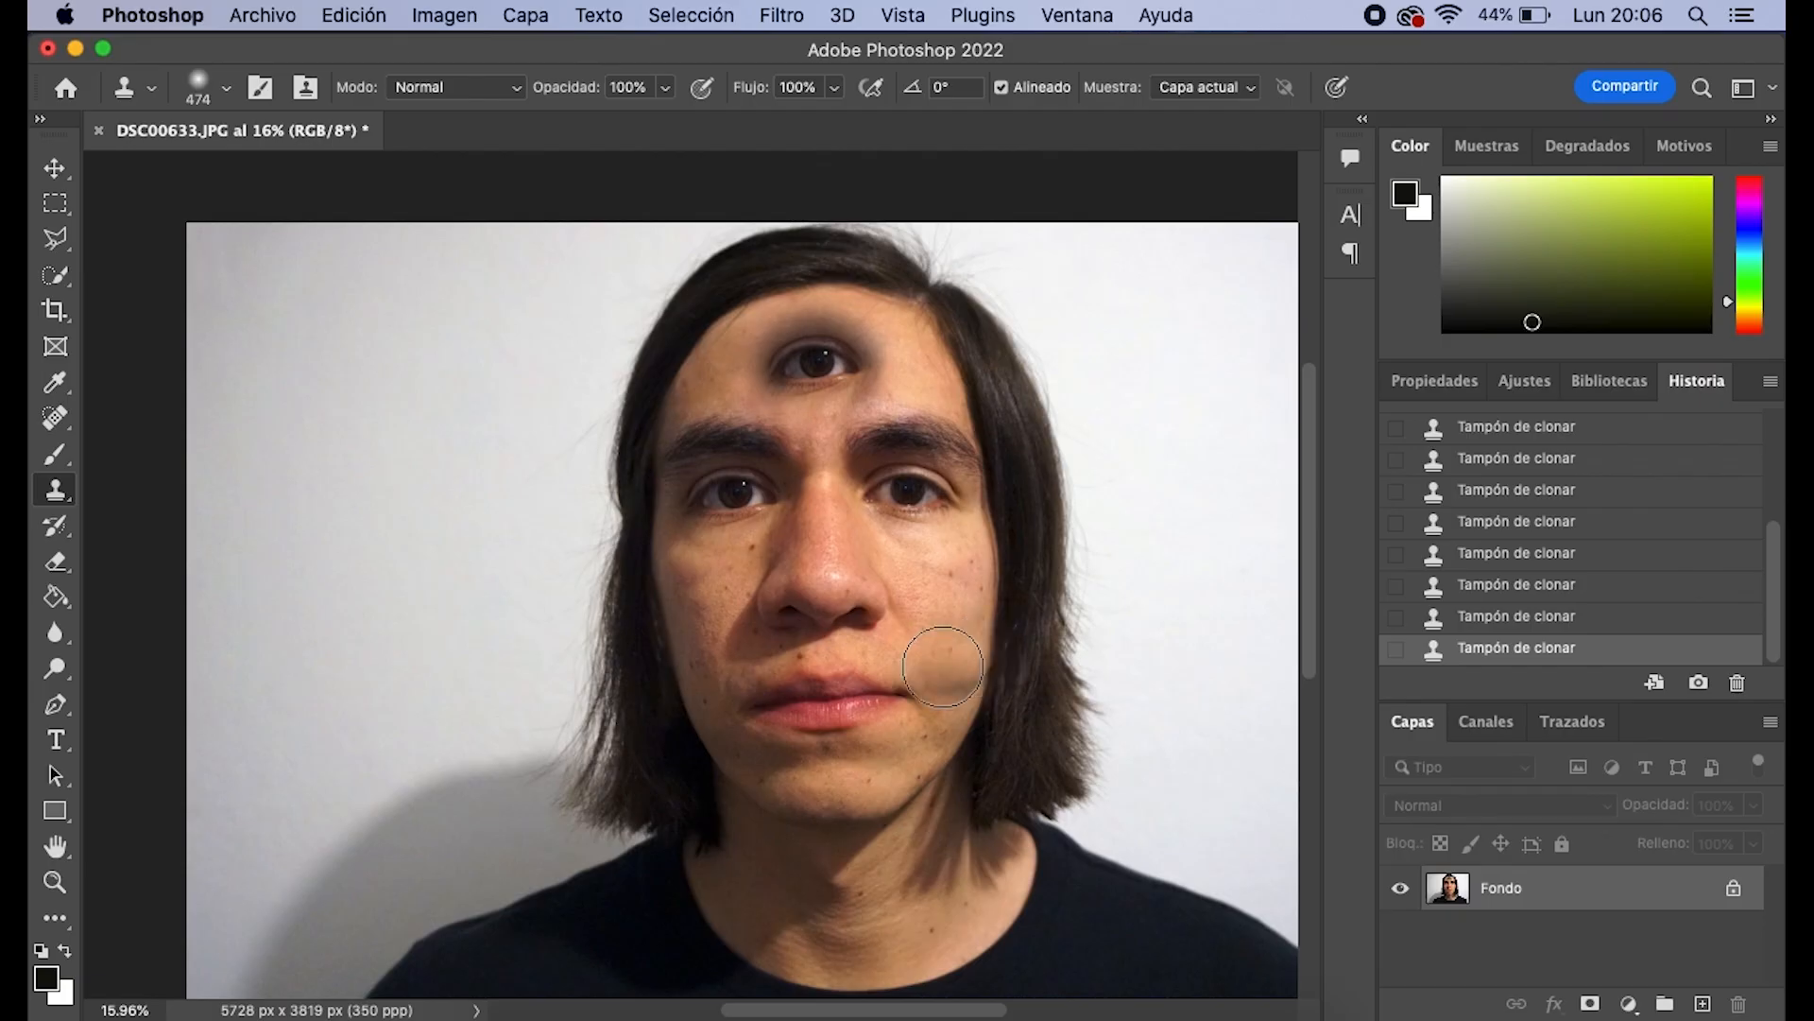
left_click(1484, 586)
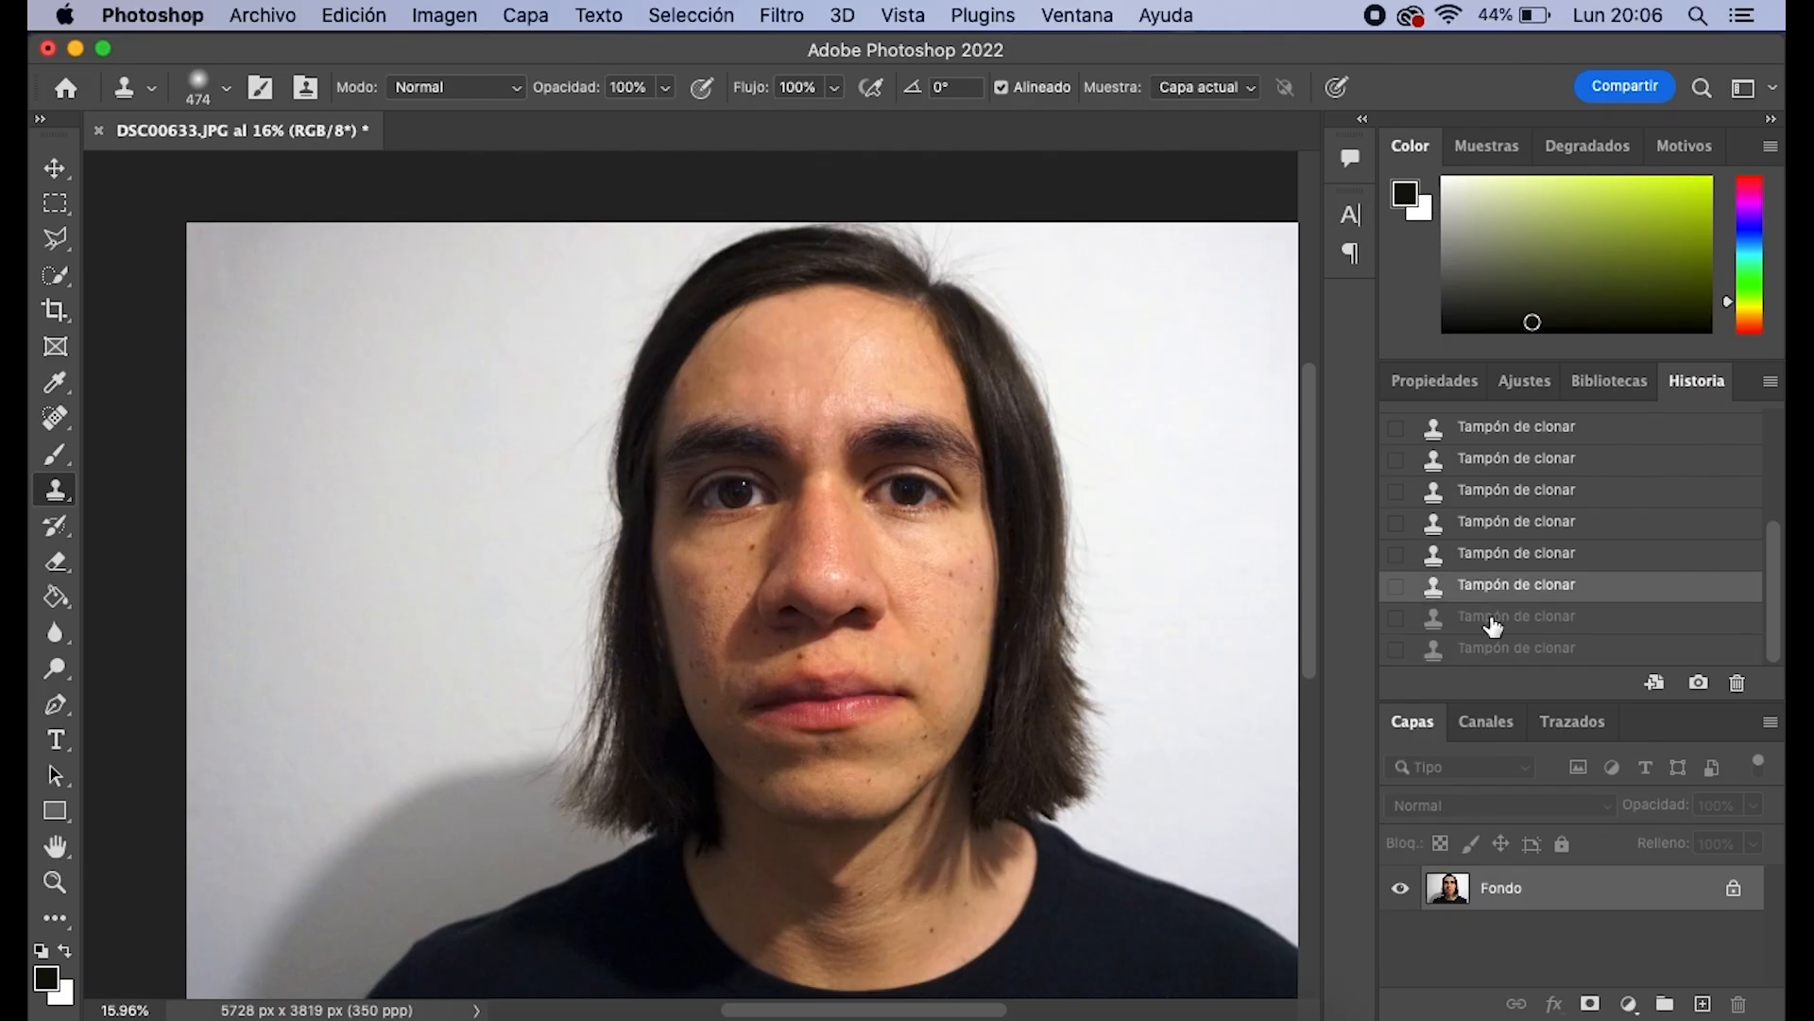
Sample the subject's lips and clone the mouth onto the middle of the forehead
left_click(811, 697, "alt")
left_click(805, 368)
mouse_move(805, 368)
left_mouse_down()
mouse_move(822, 362)
mouse_move(761, 367)
mouse_move(851, 363)
left_mouse_up()
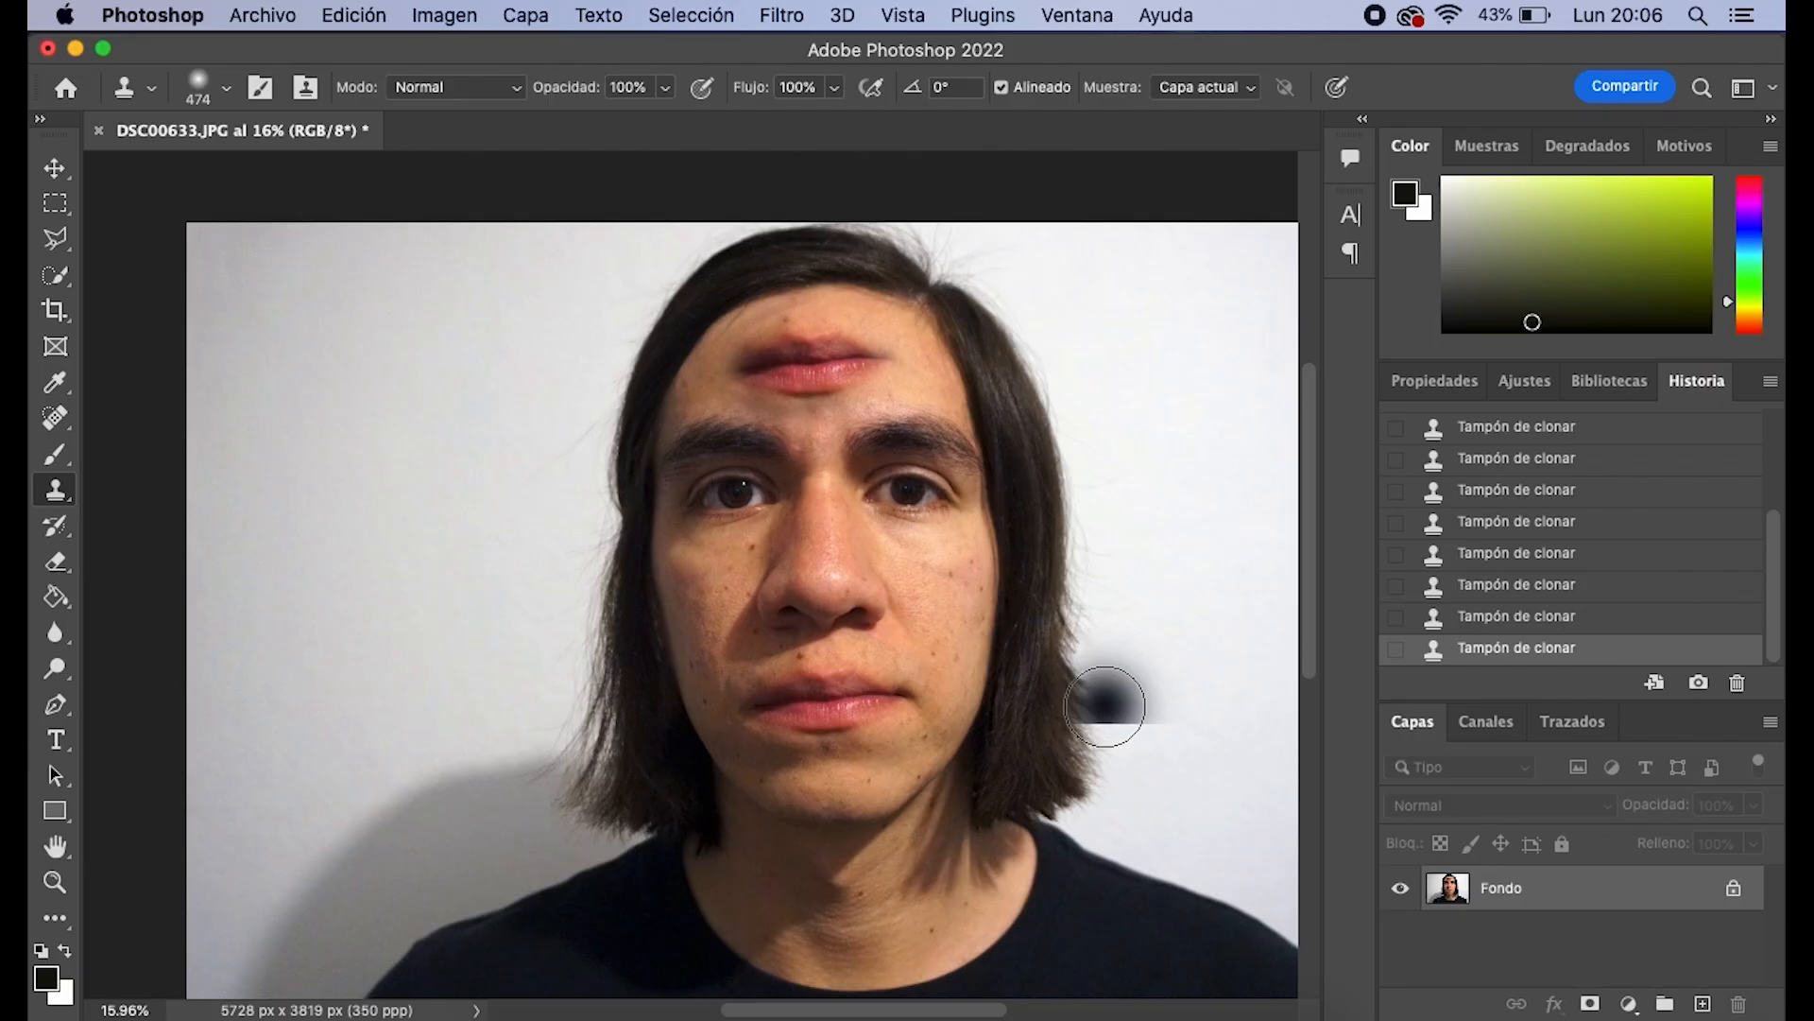
scroll(950, 586, "down", 5)
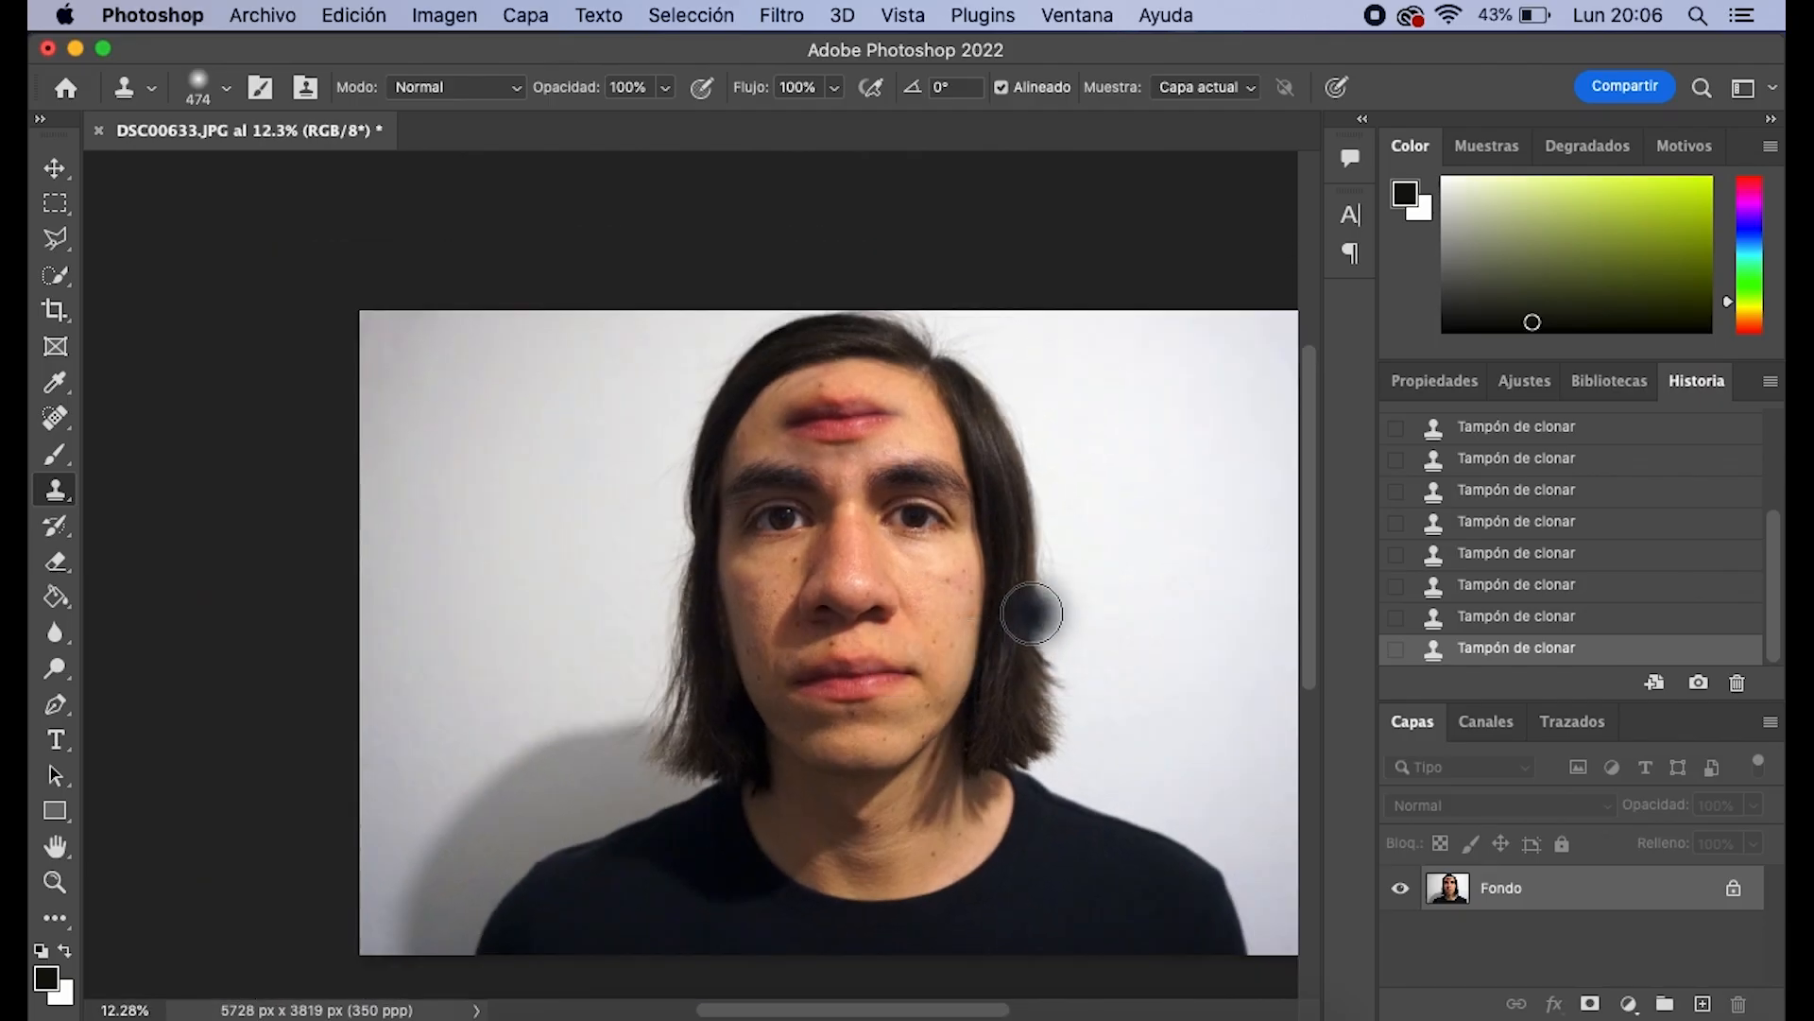
Revert the cloned mouth through the history and review the restored face and the full portrait
left_click(1479, 615)
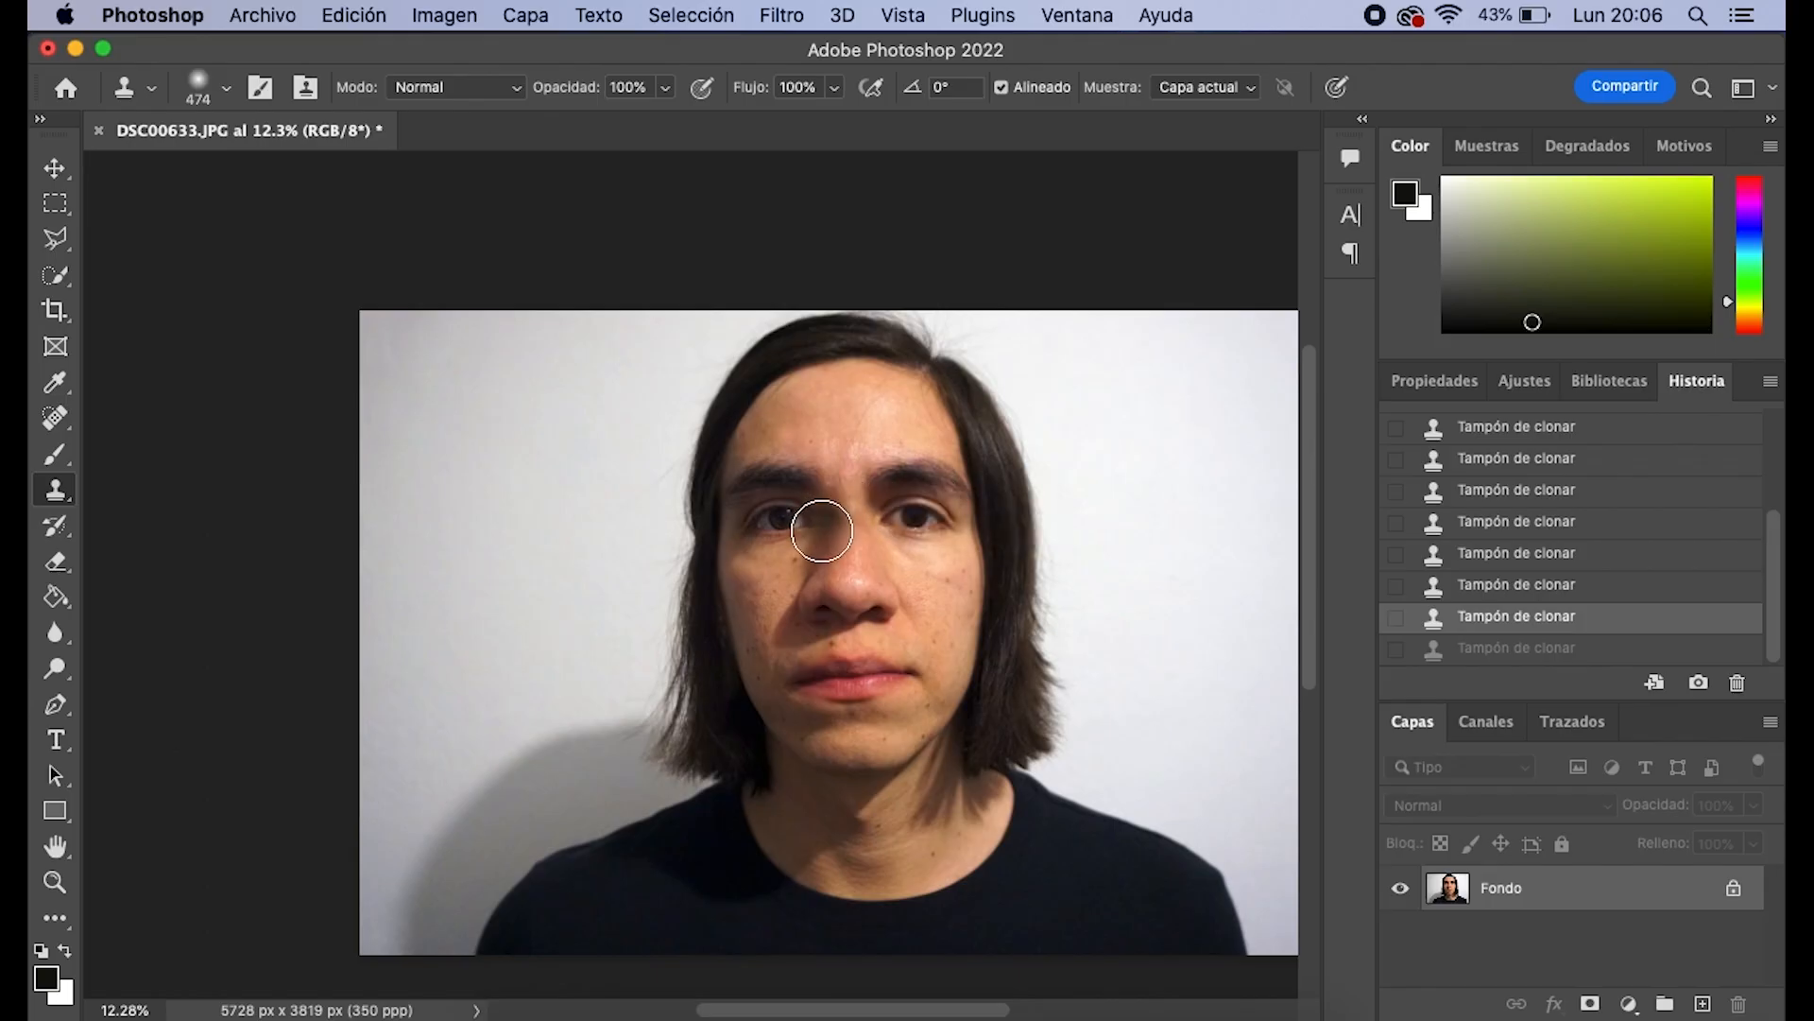
scroll(837, 567, "up", 1)
scroll(769, 596, "up", 3)
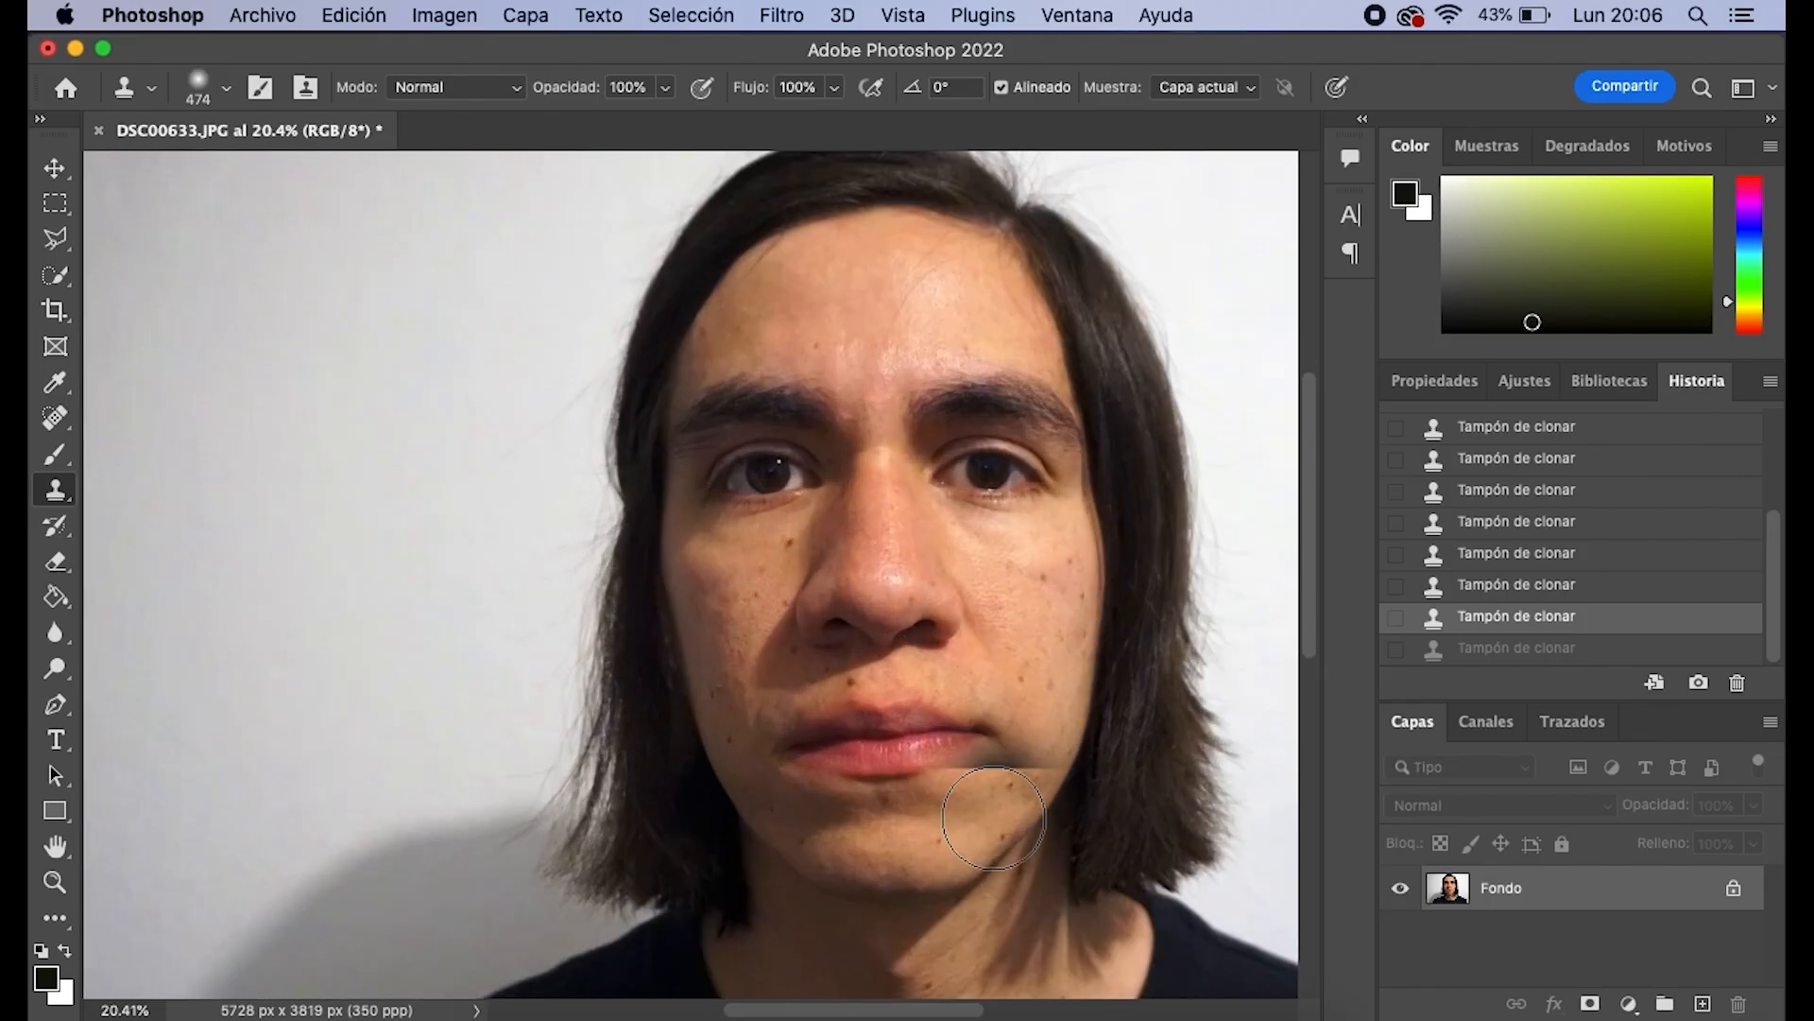
scroll(993, 818, "down", 3)
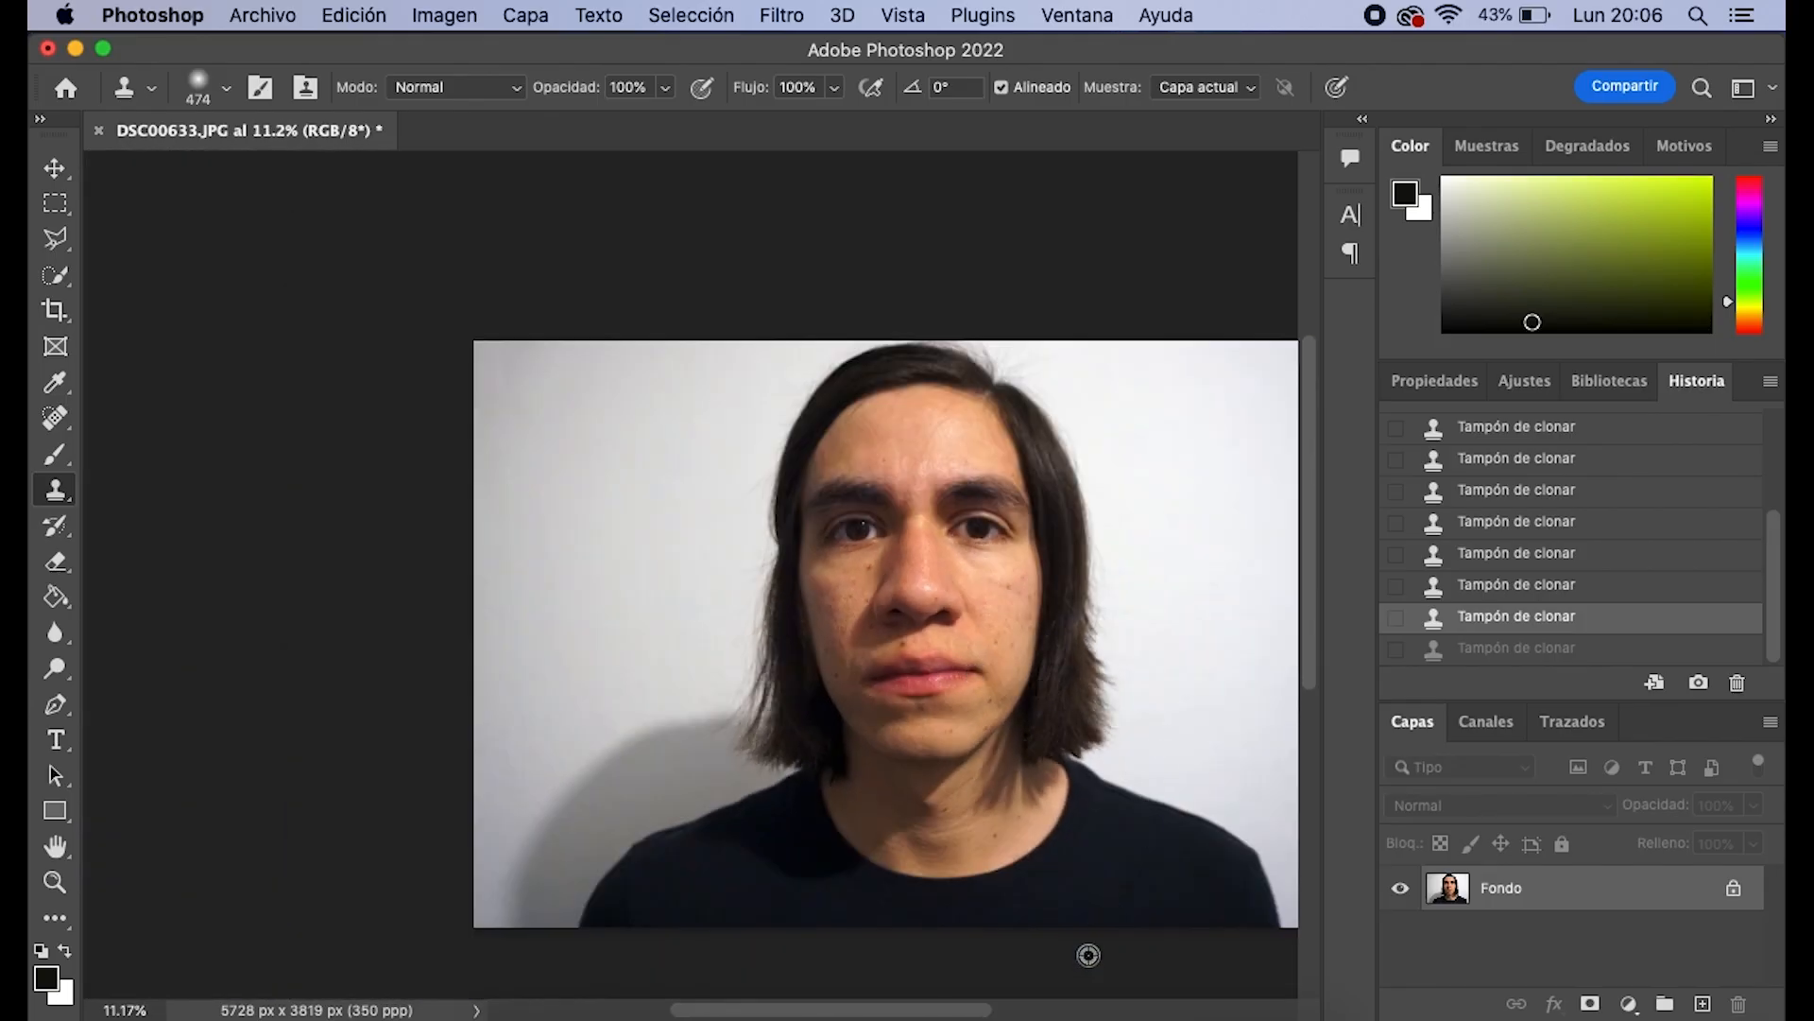
left_click_drag(906, 1011, 959, 1007)
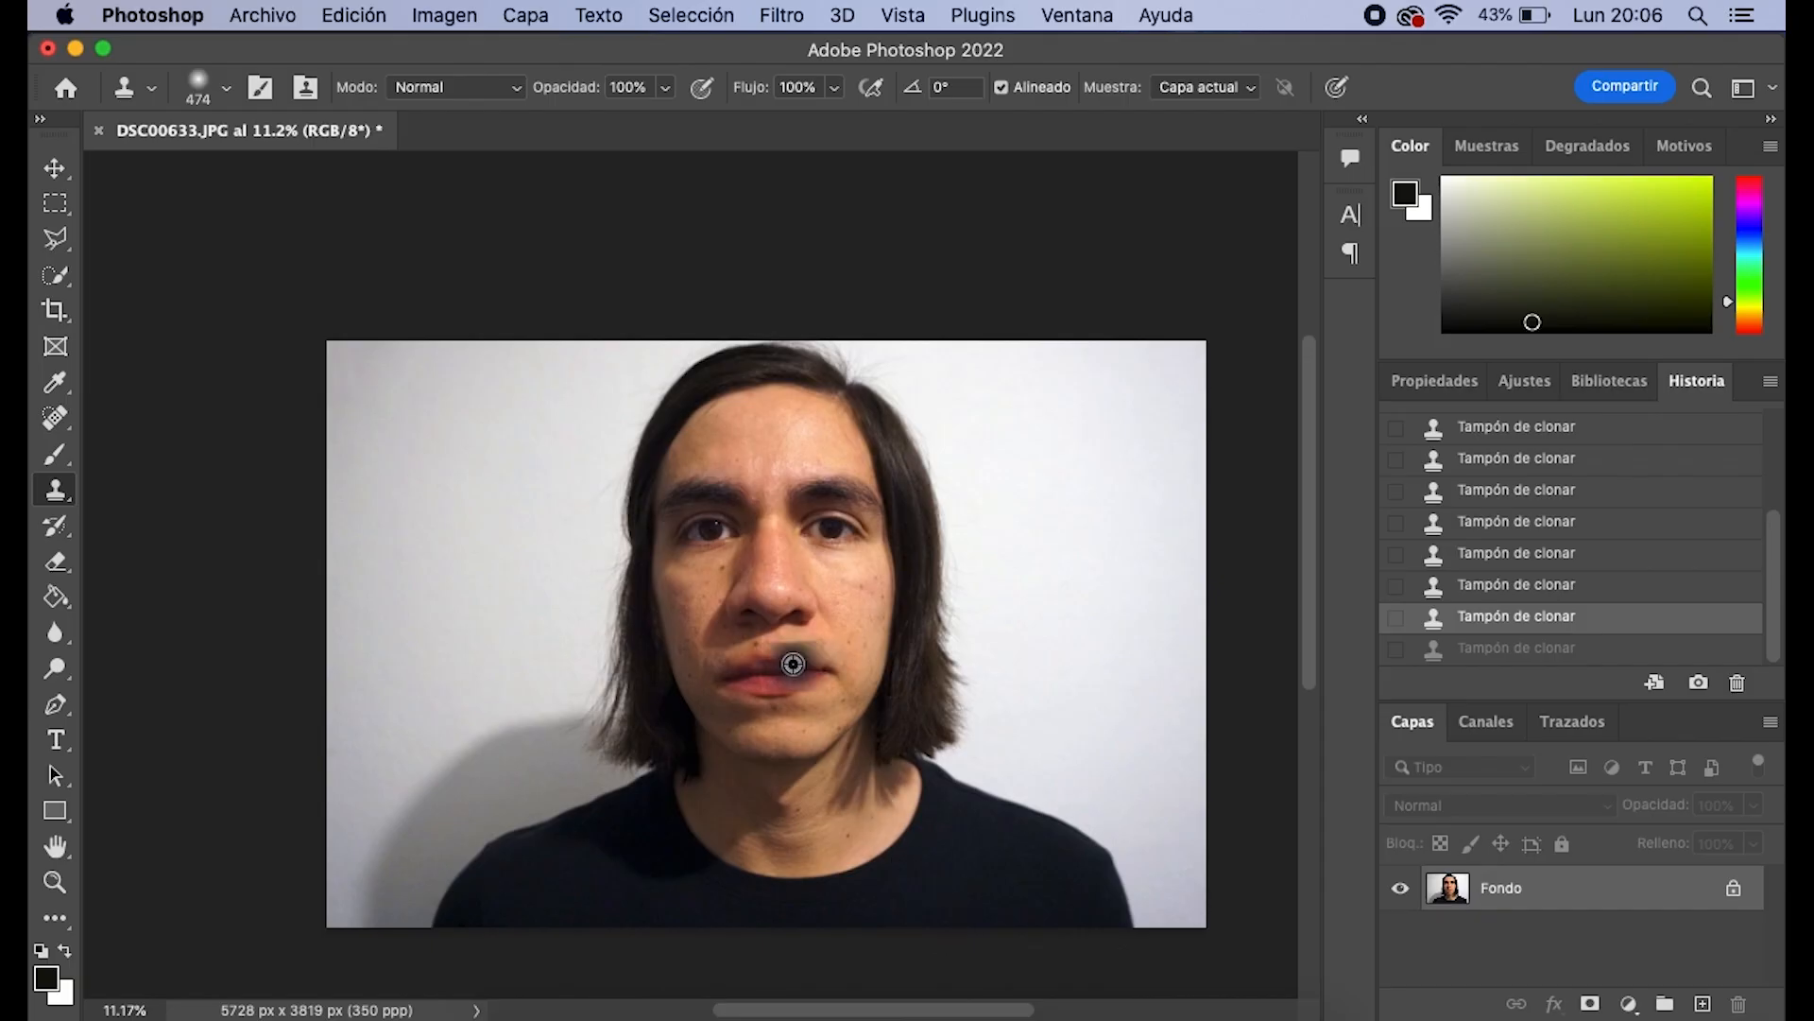
scroll(790, 656, "up", 1)
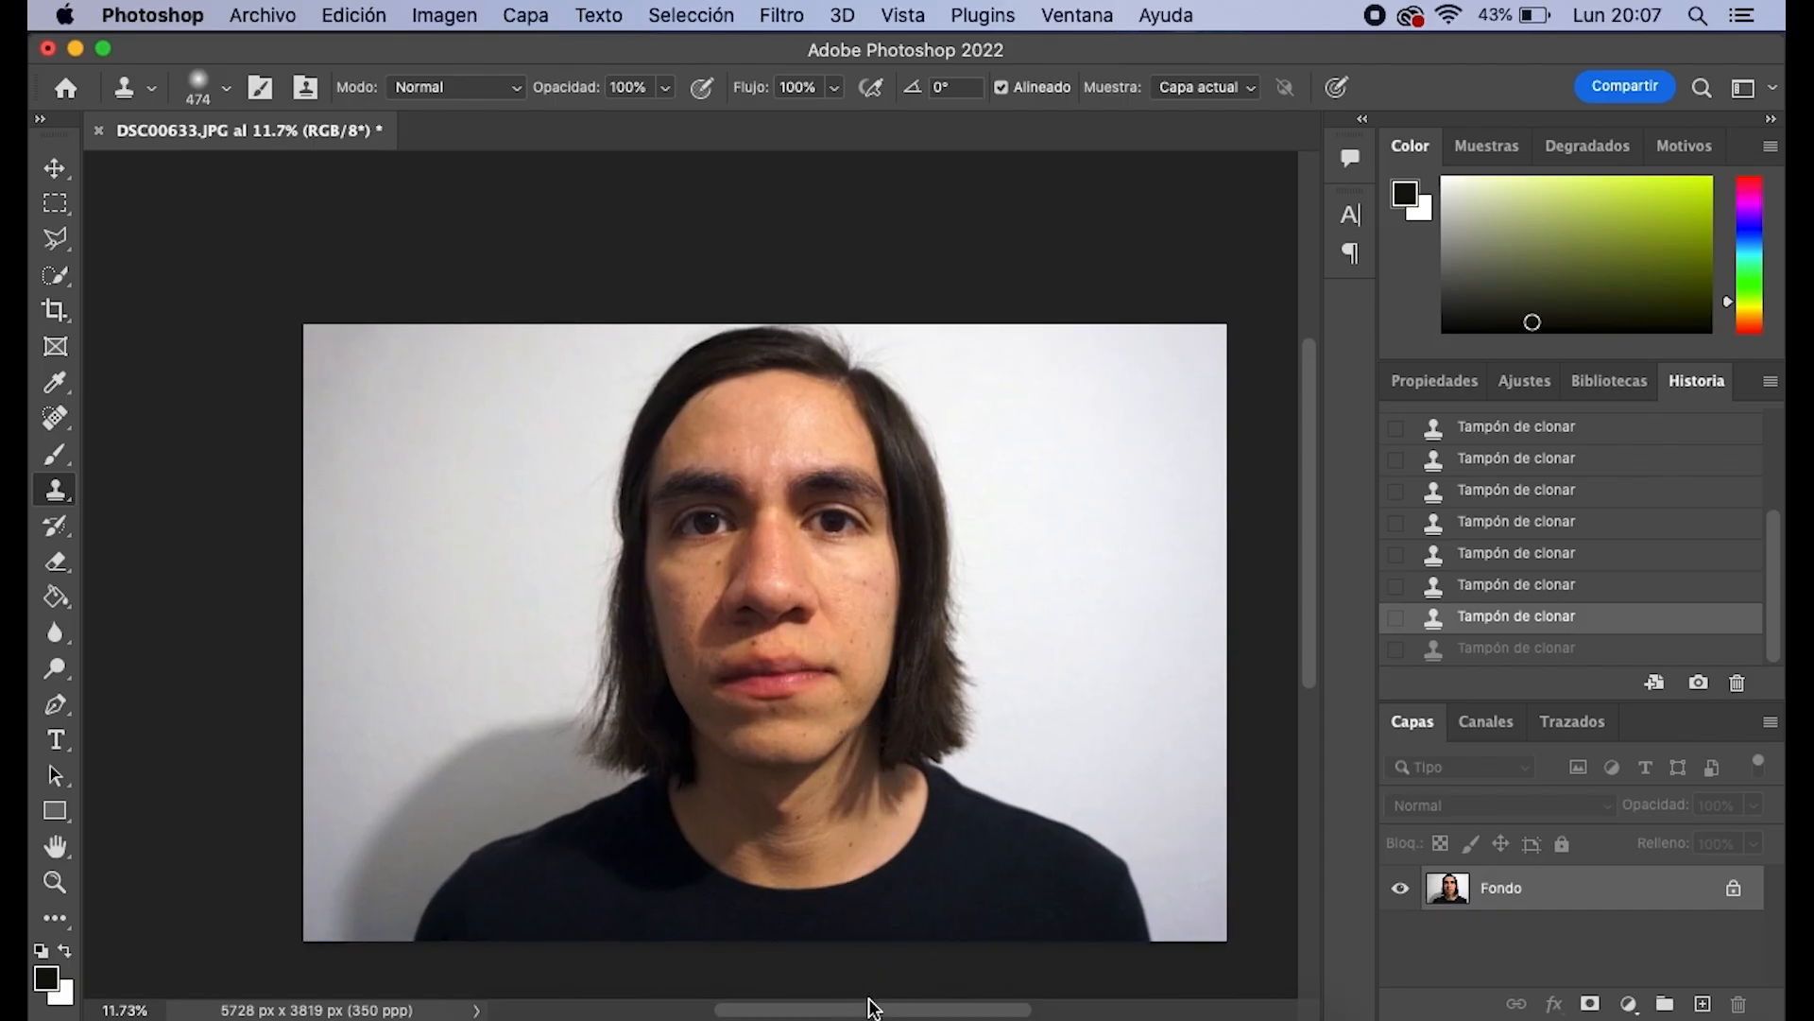
scroll(870, 988, "right", 2)
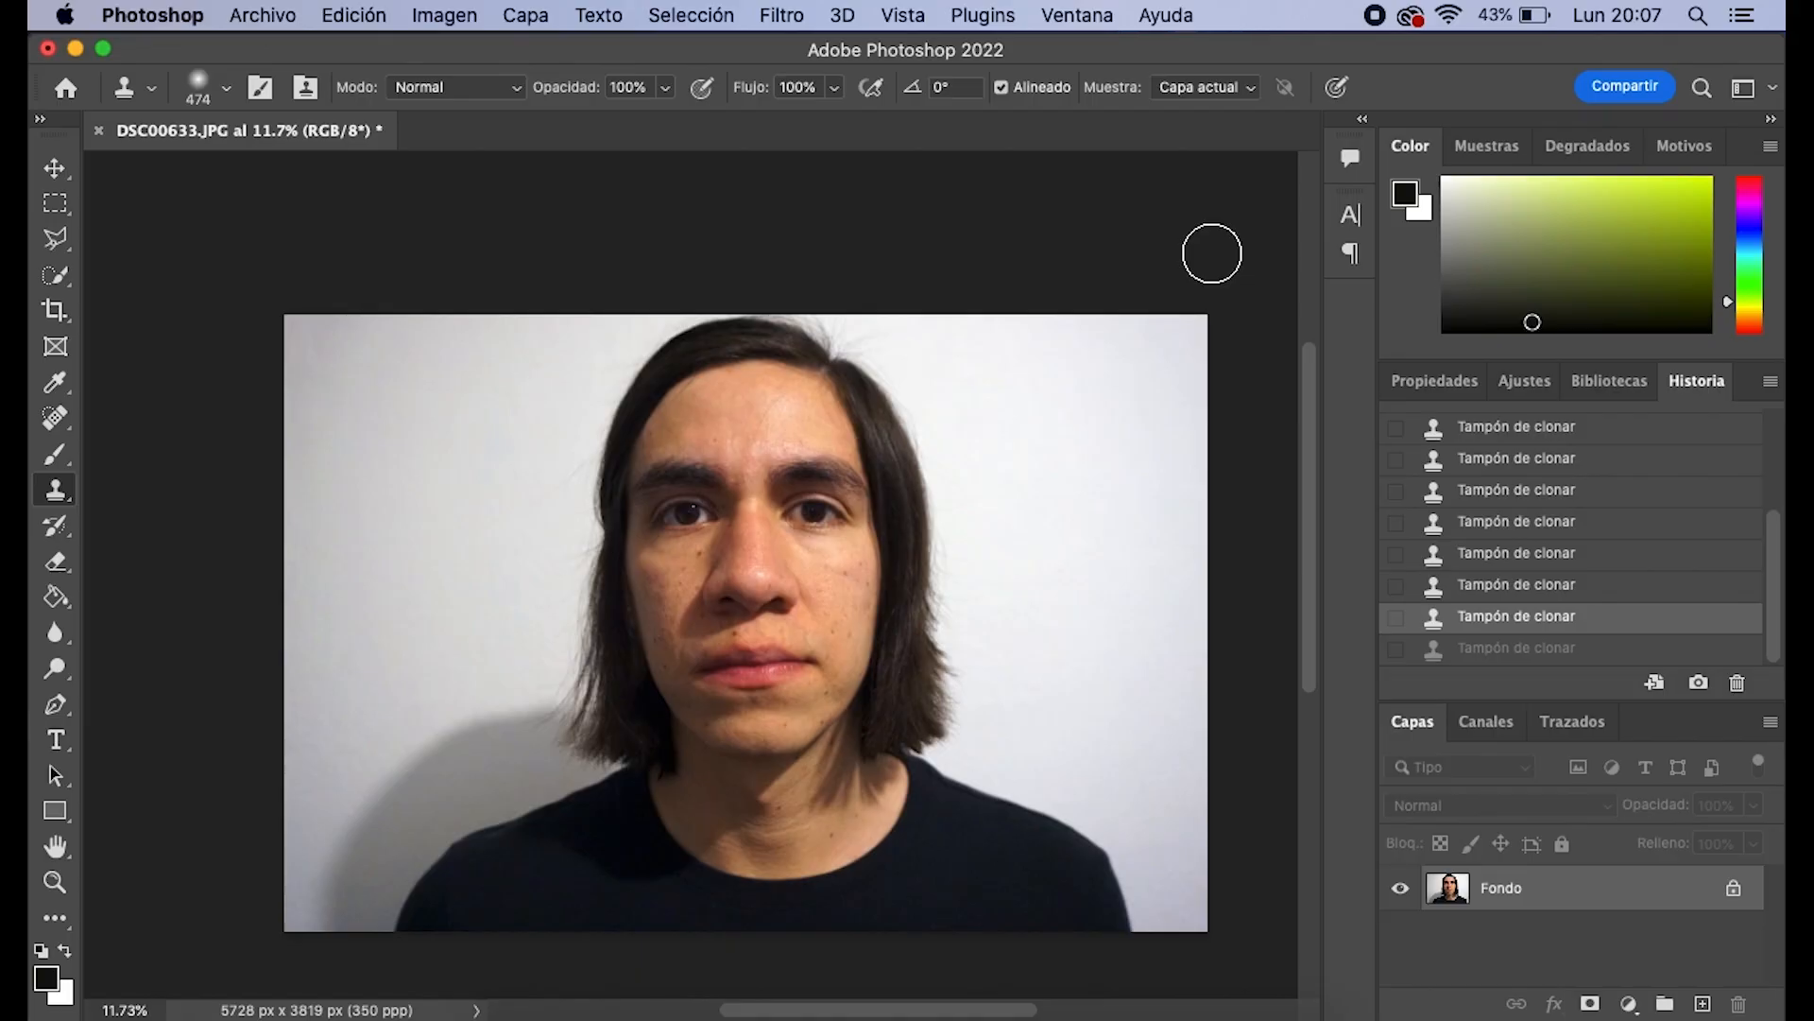
scroll(1167, 231, "down", 1)
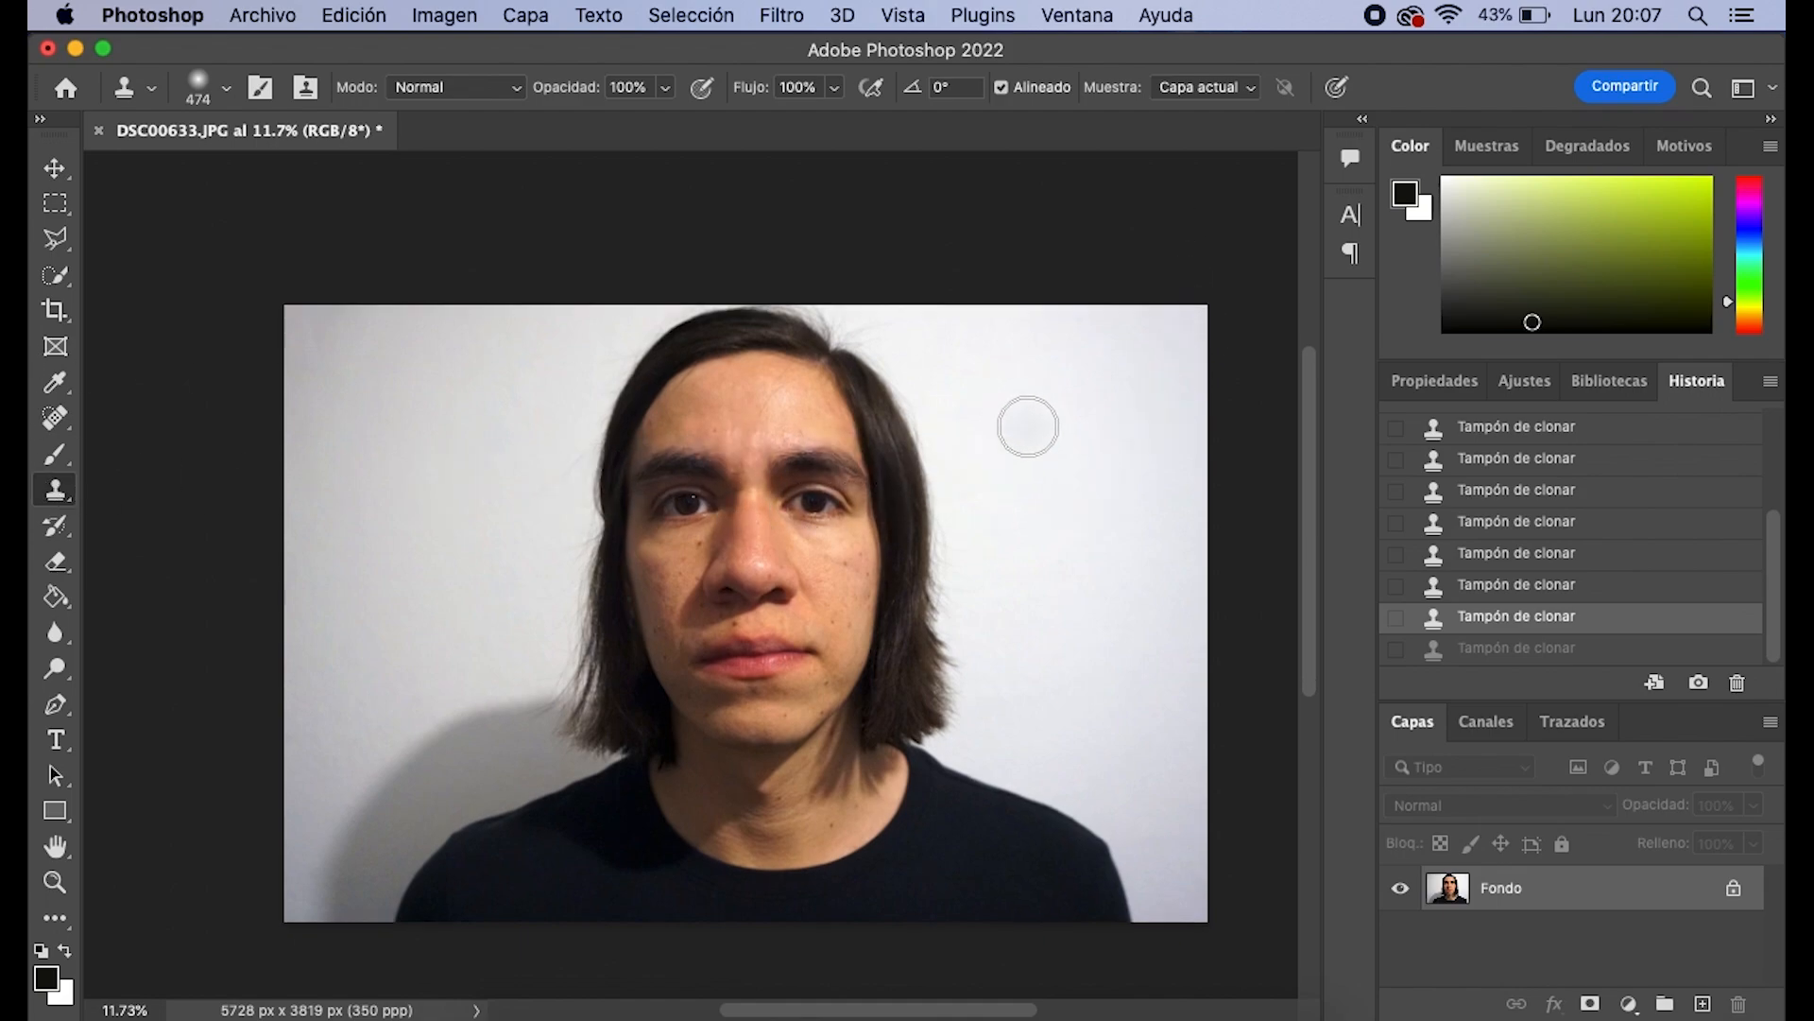
scroll(1024, 421, "down", 1)
left_click_drag(833, 1003, 845, 1010)
scroll(567, 647, "down", 1)
scroll(275, 345, "down", 1)
left_click(55, 169)
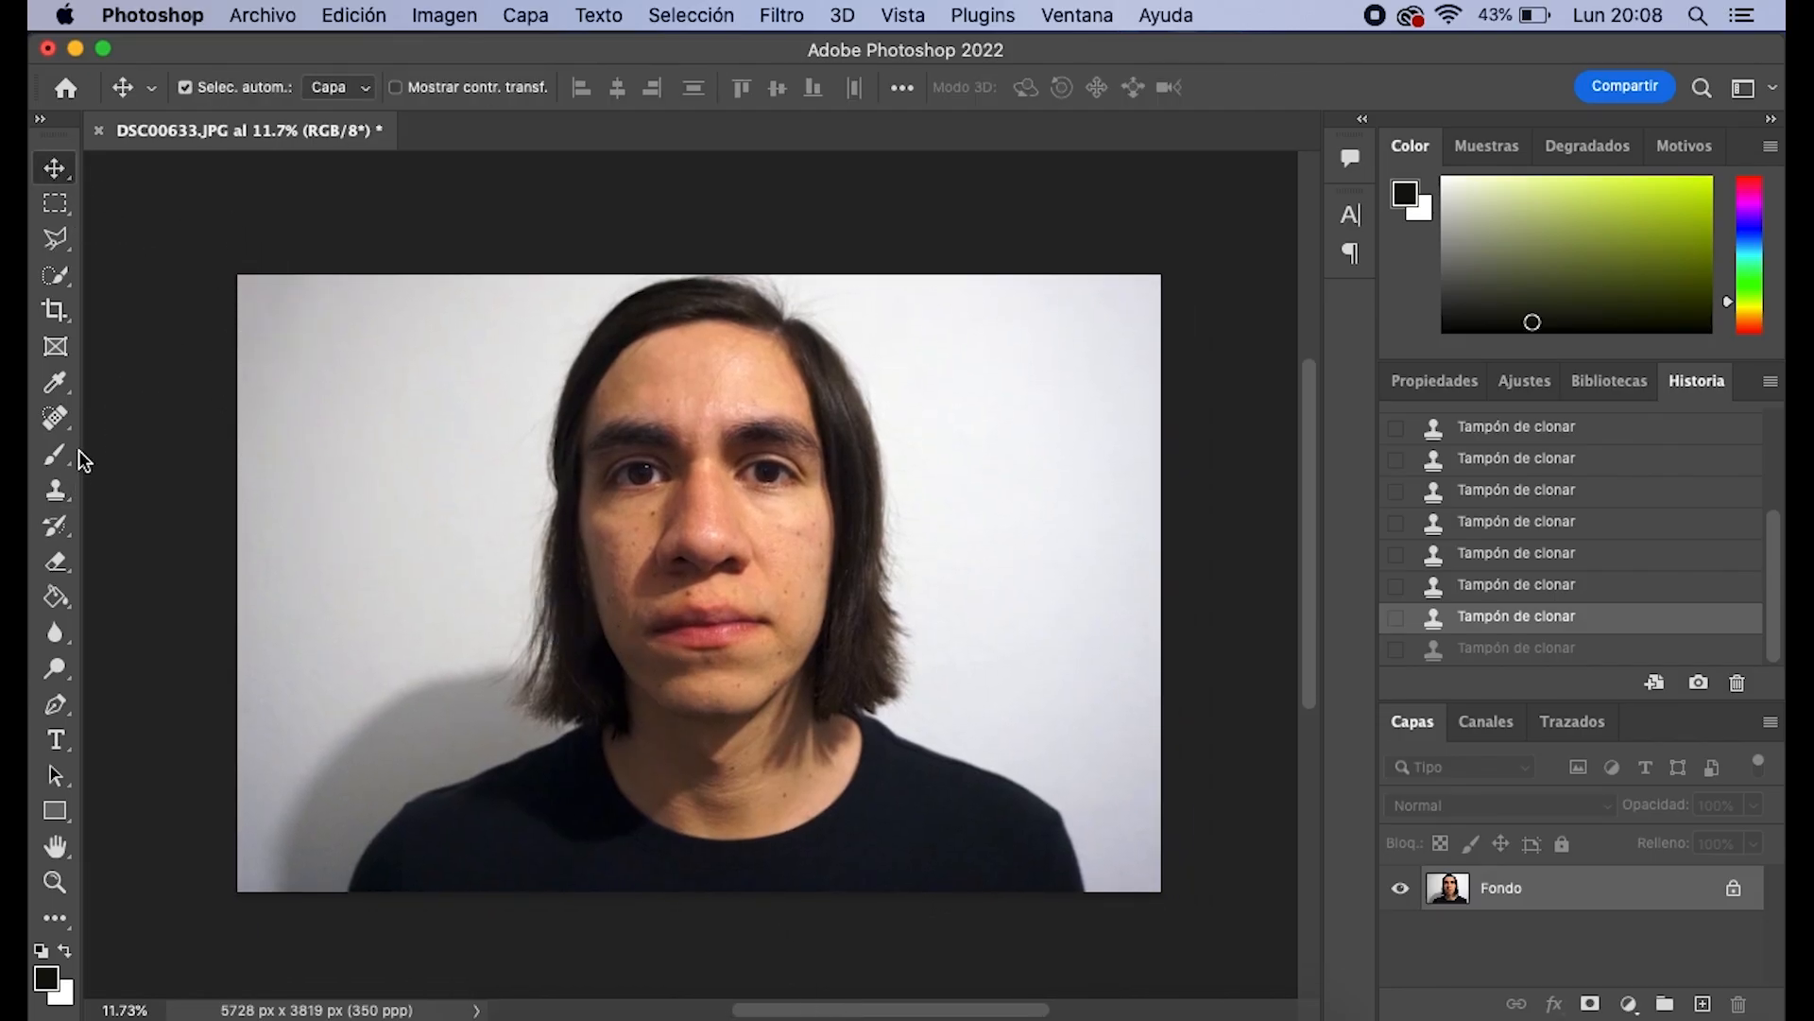
left_click(57, 488)
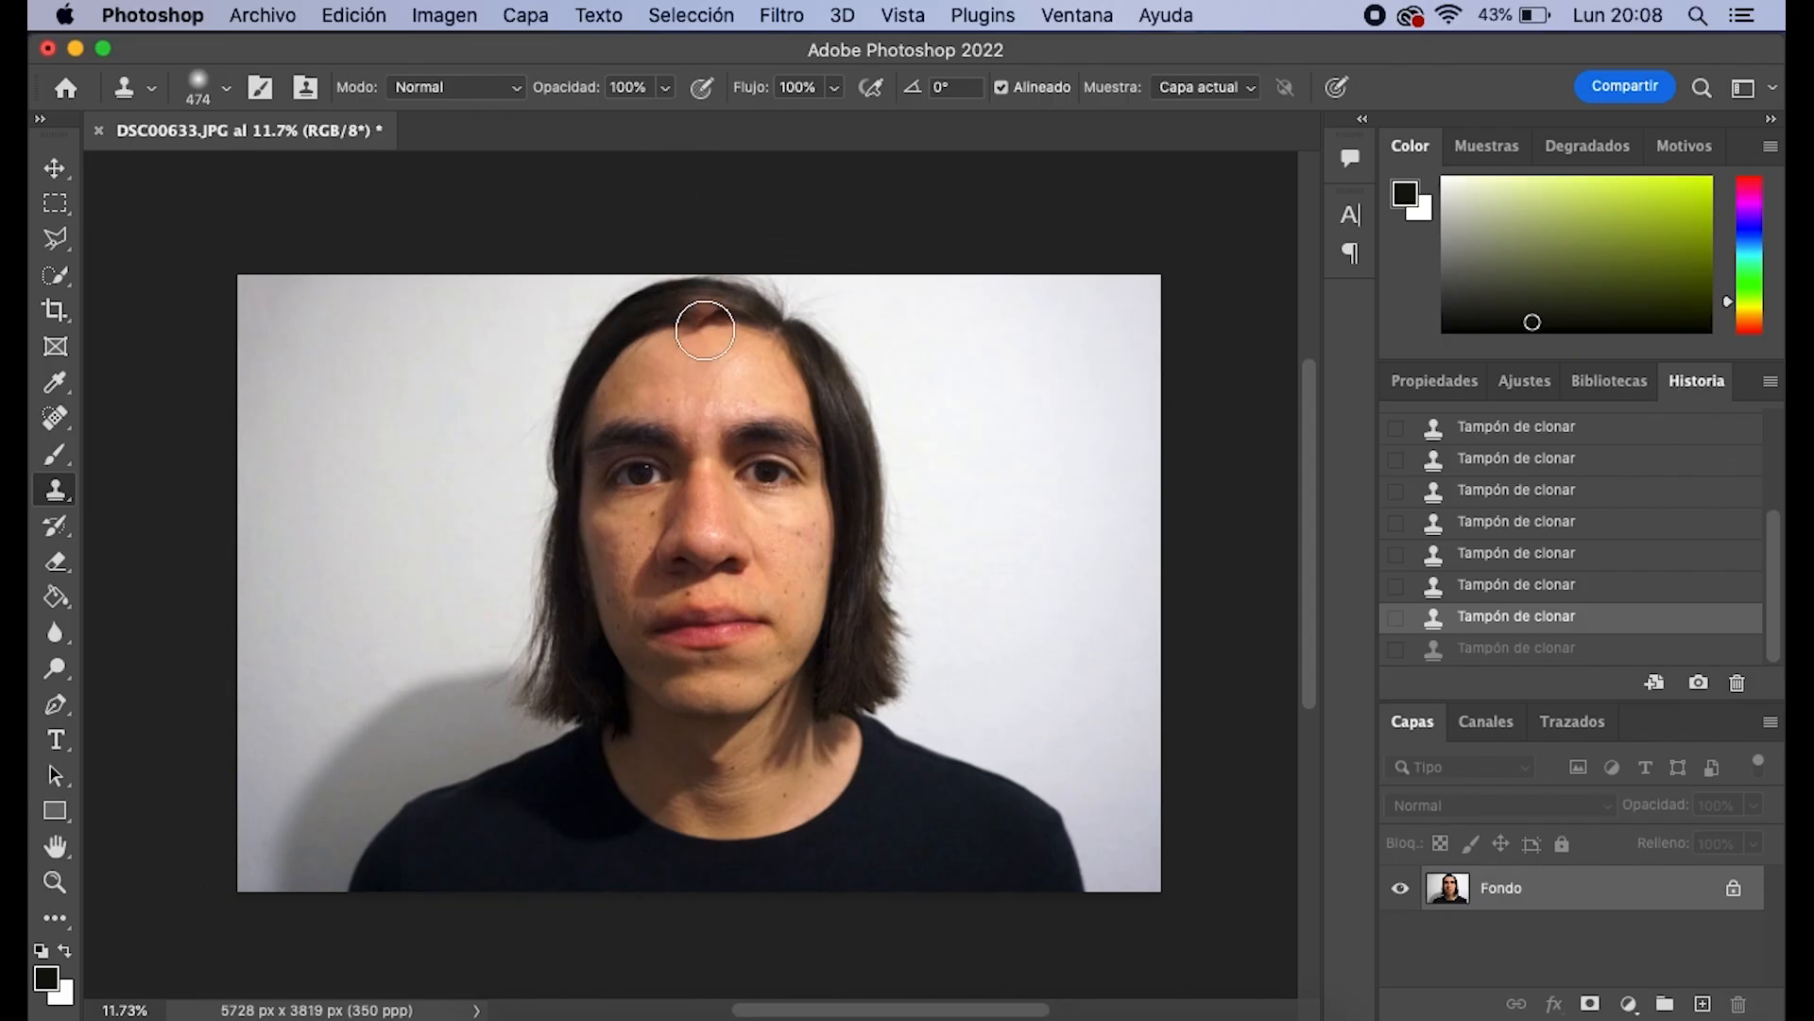
In the Liquify filter, set the face's upper lip to 100, lower lip to -100 and mouth width to -100
left_click(54, 168)
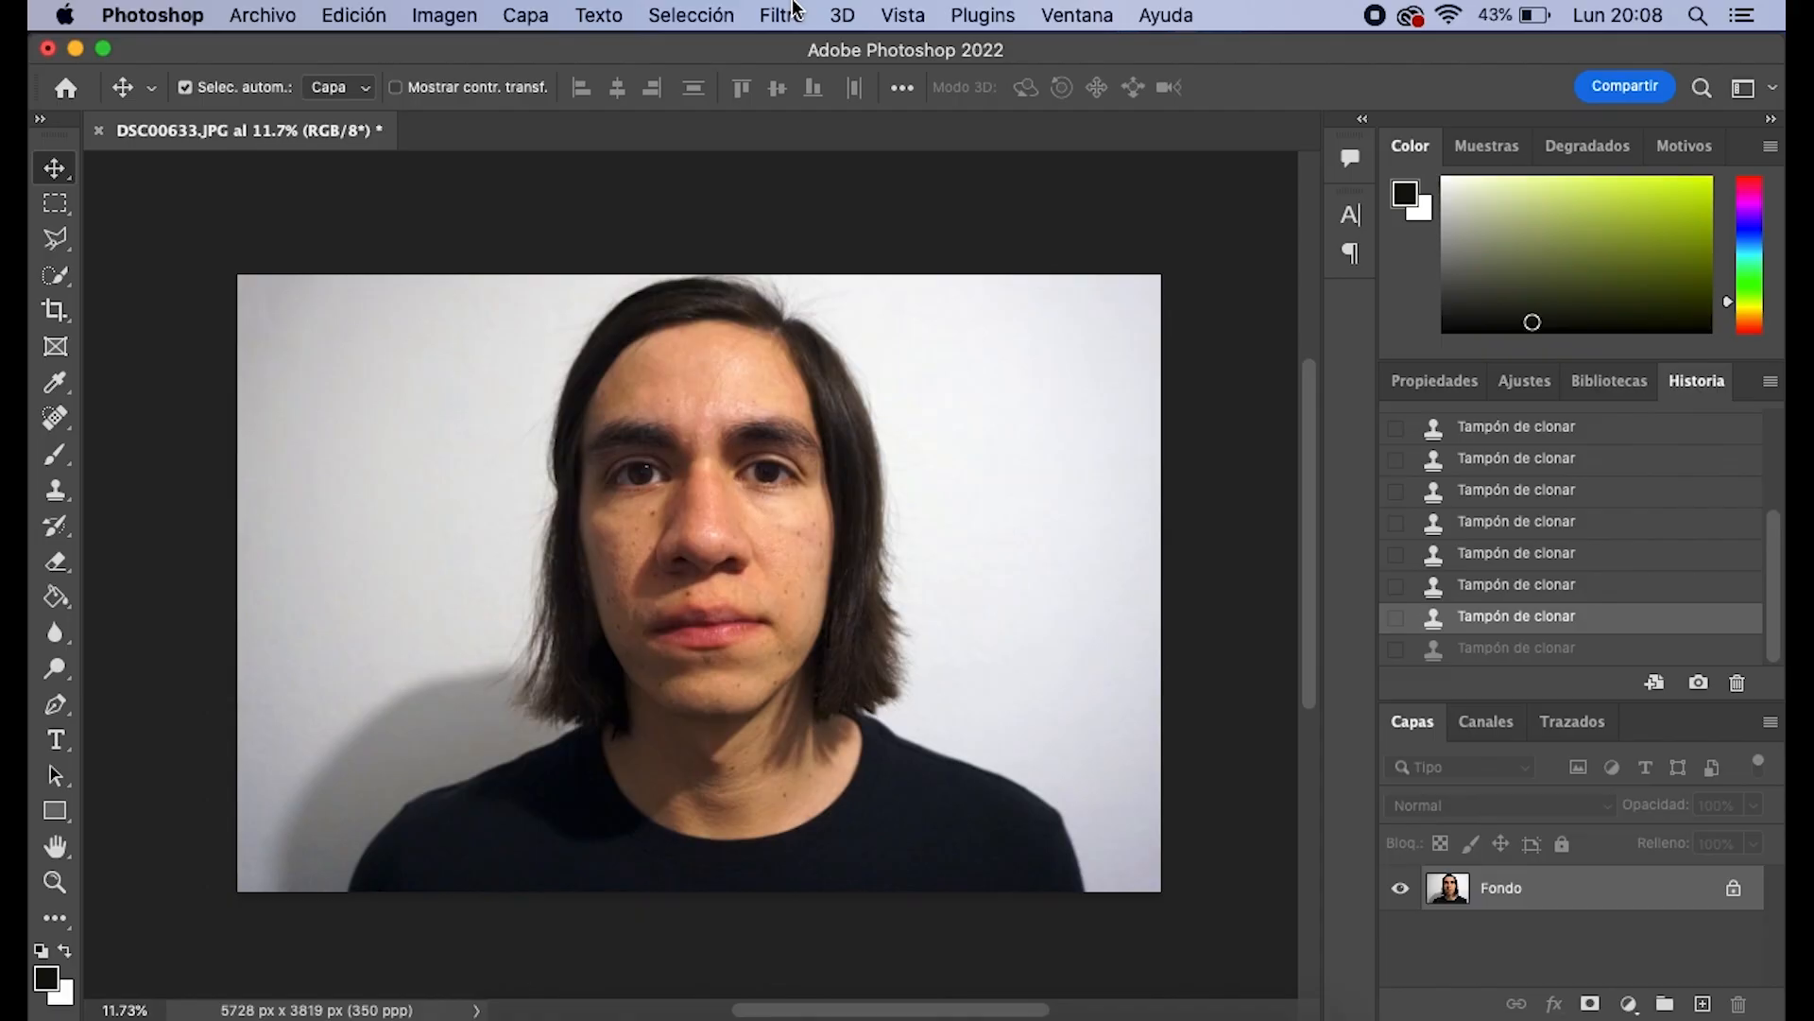
left_click(782, 15)
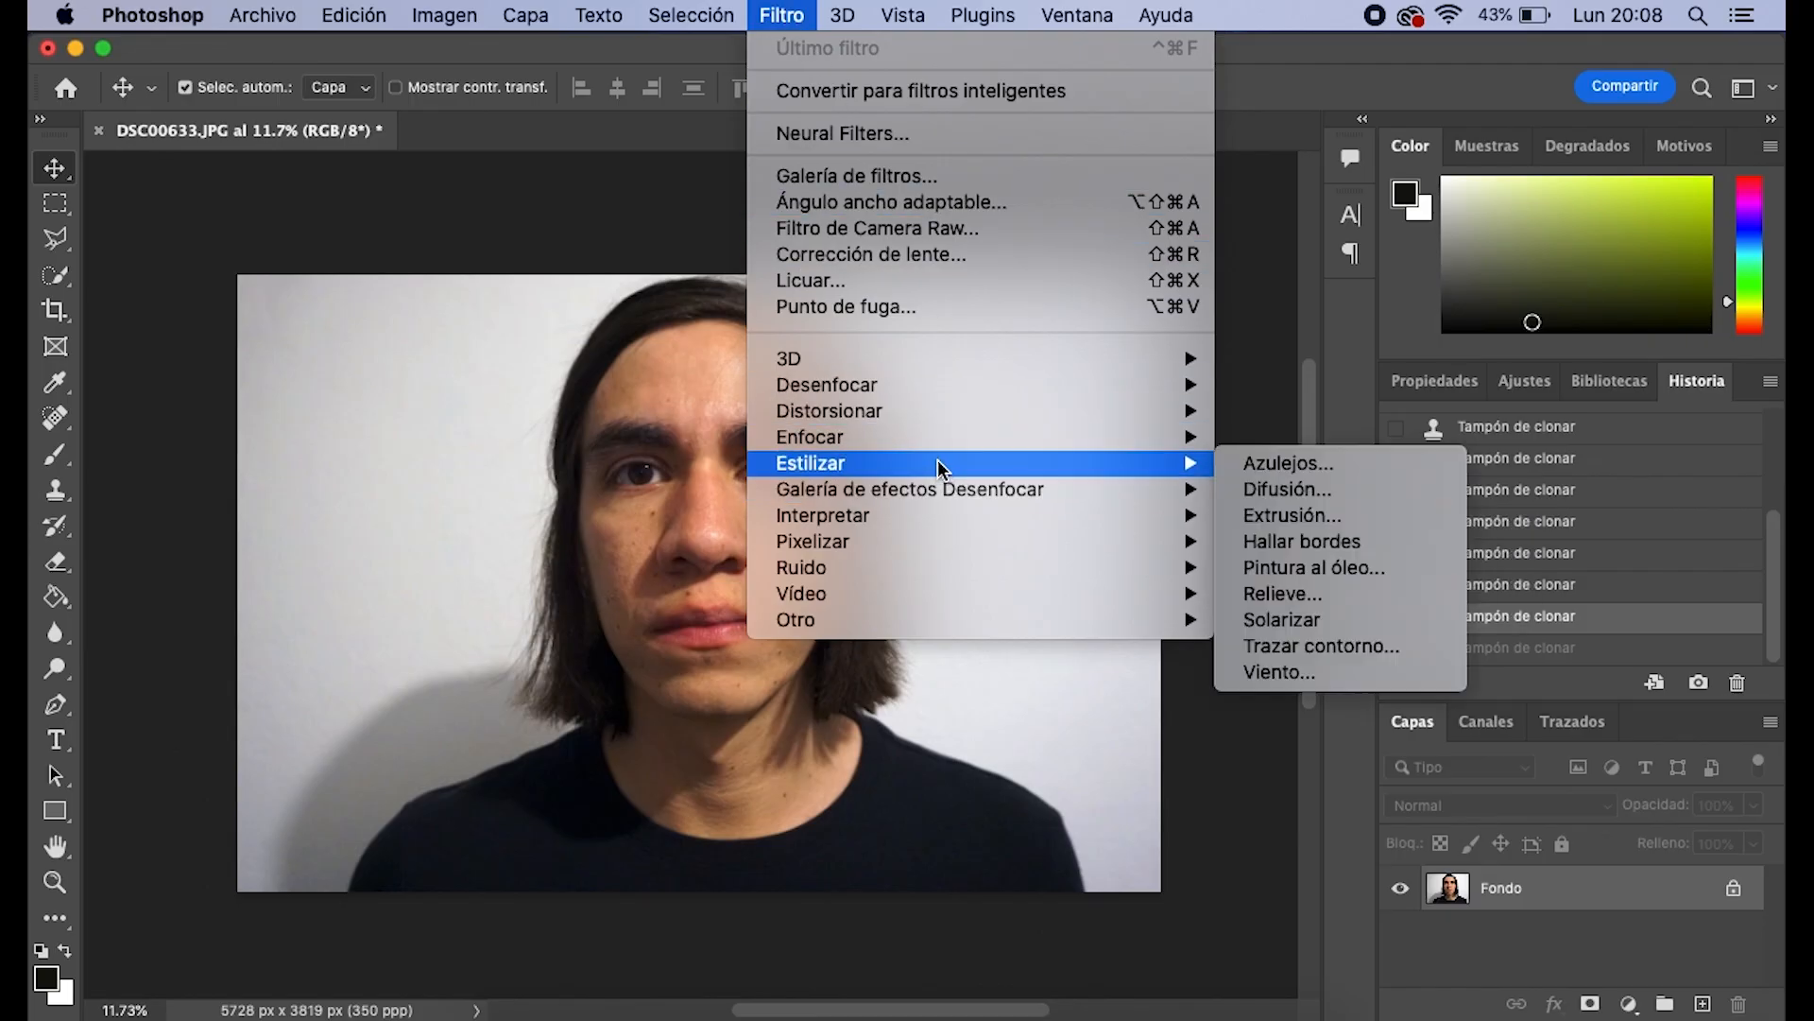
mouse_move(913, 385)
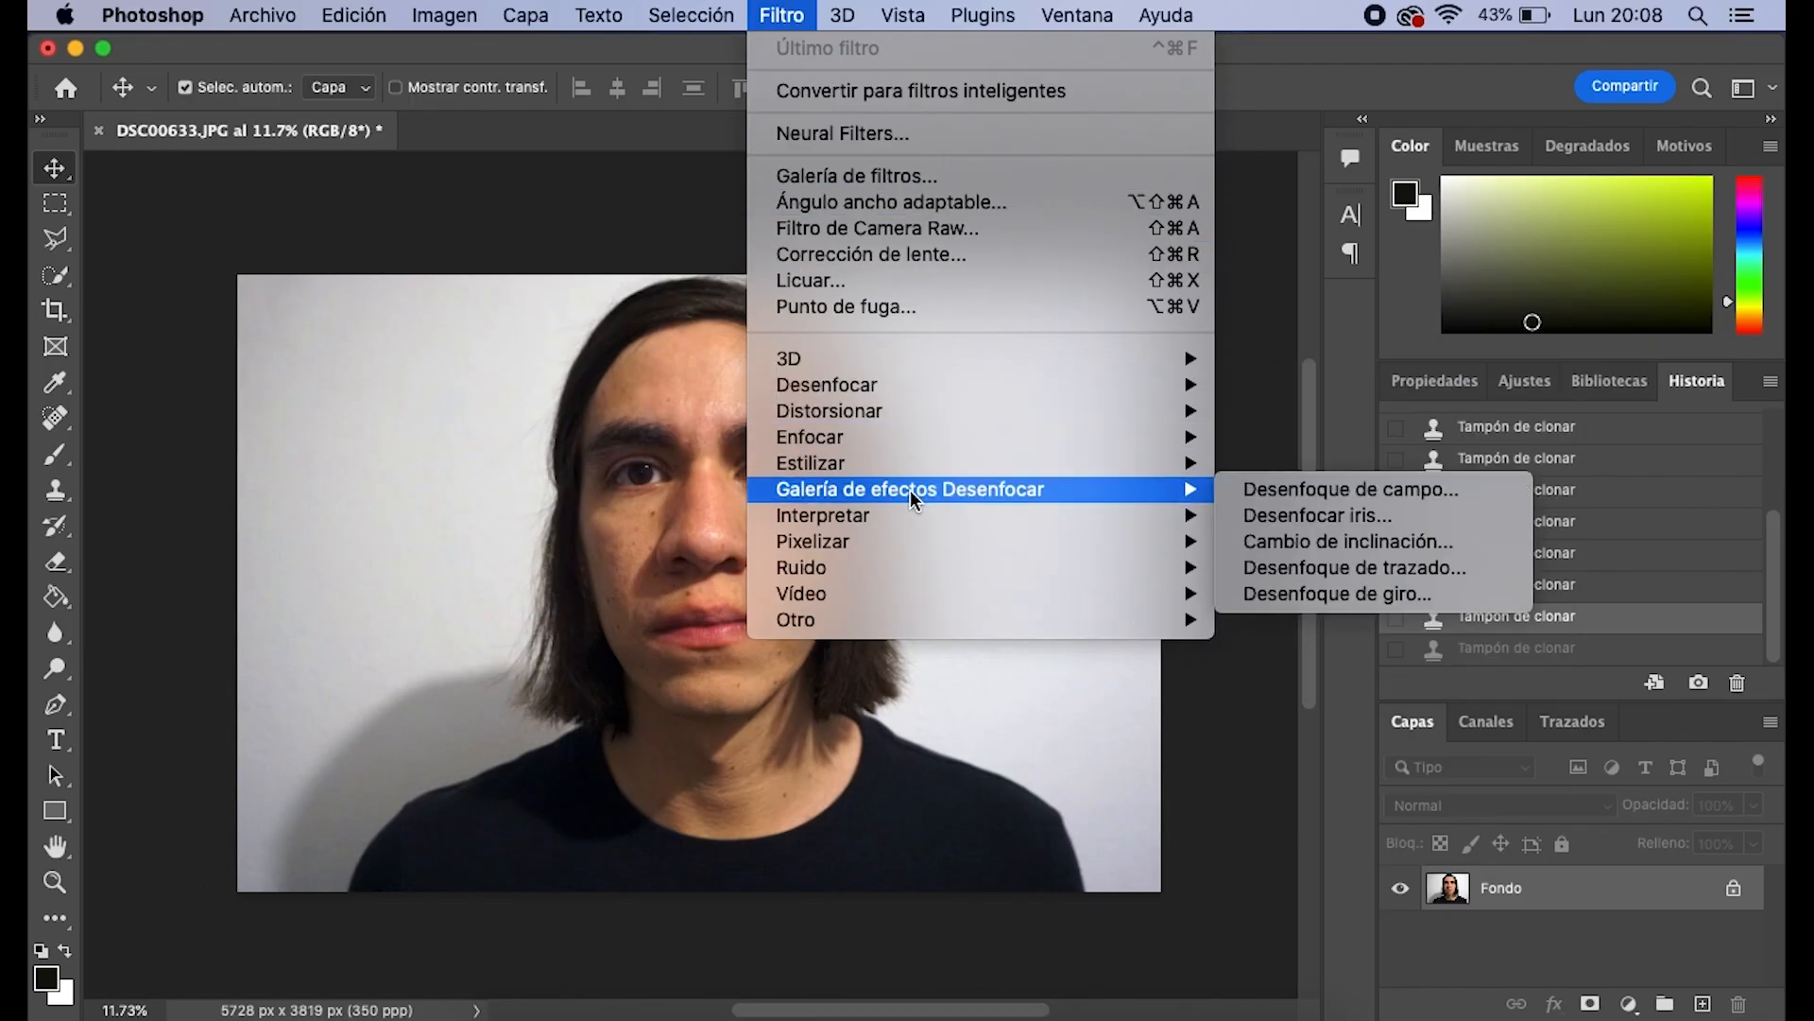
mouse_move(901, 463)
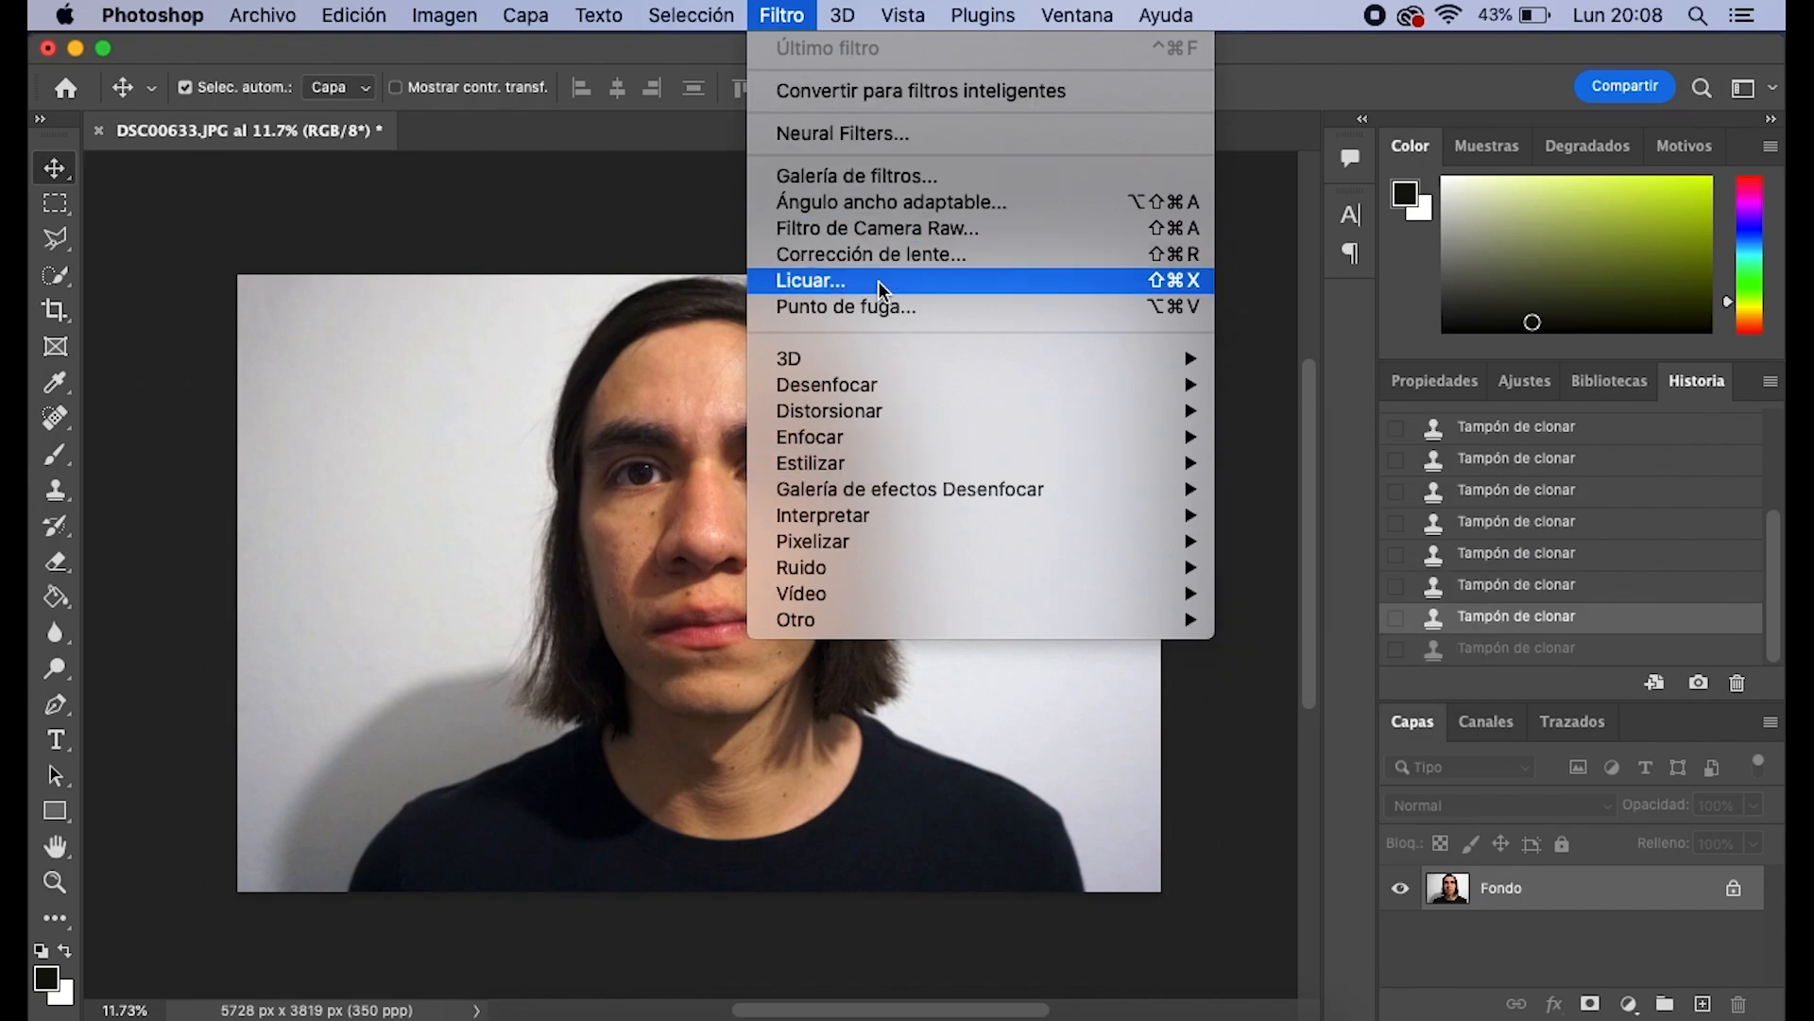
left_click(811, 281)
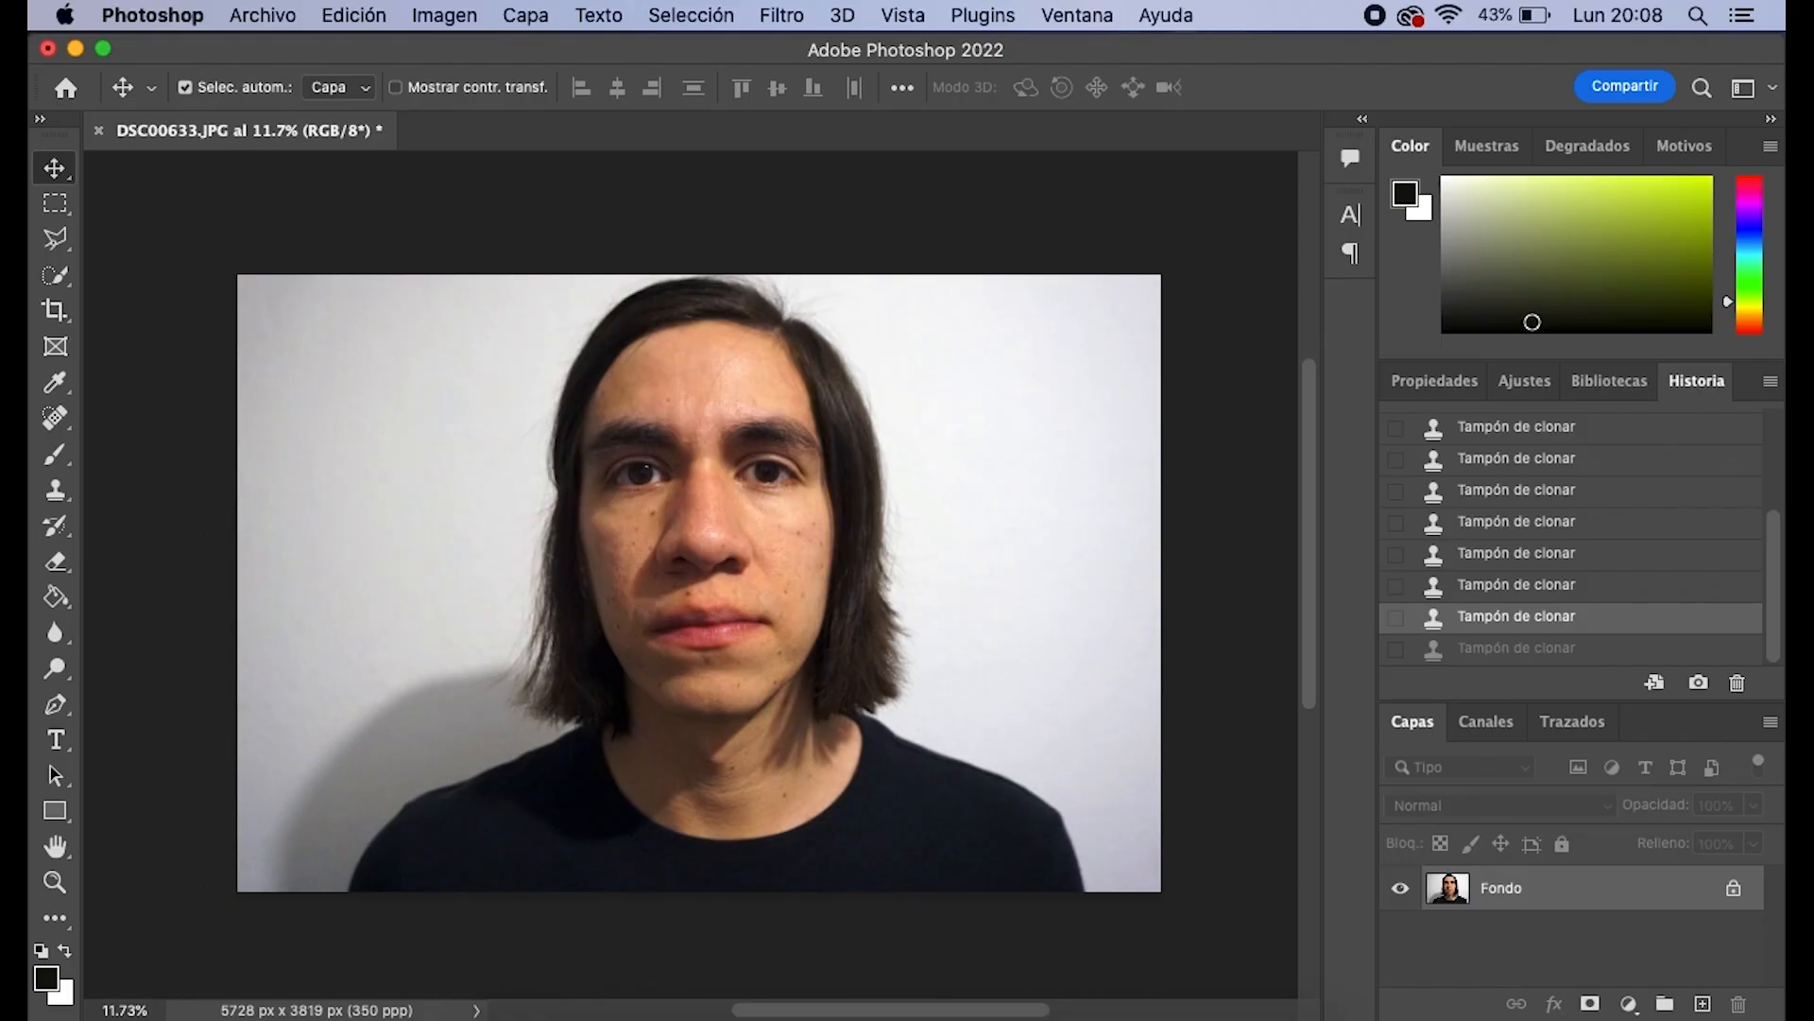
key("shift+super+x")
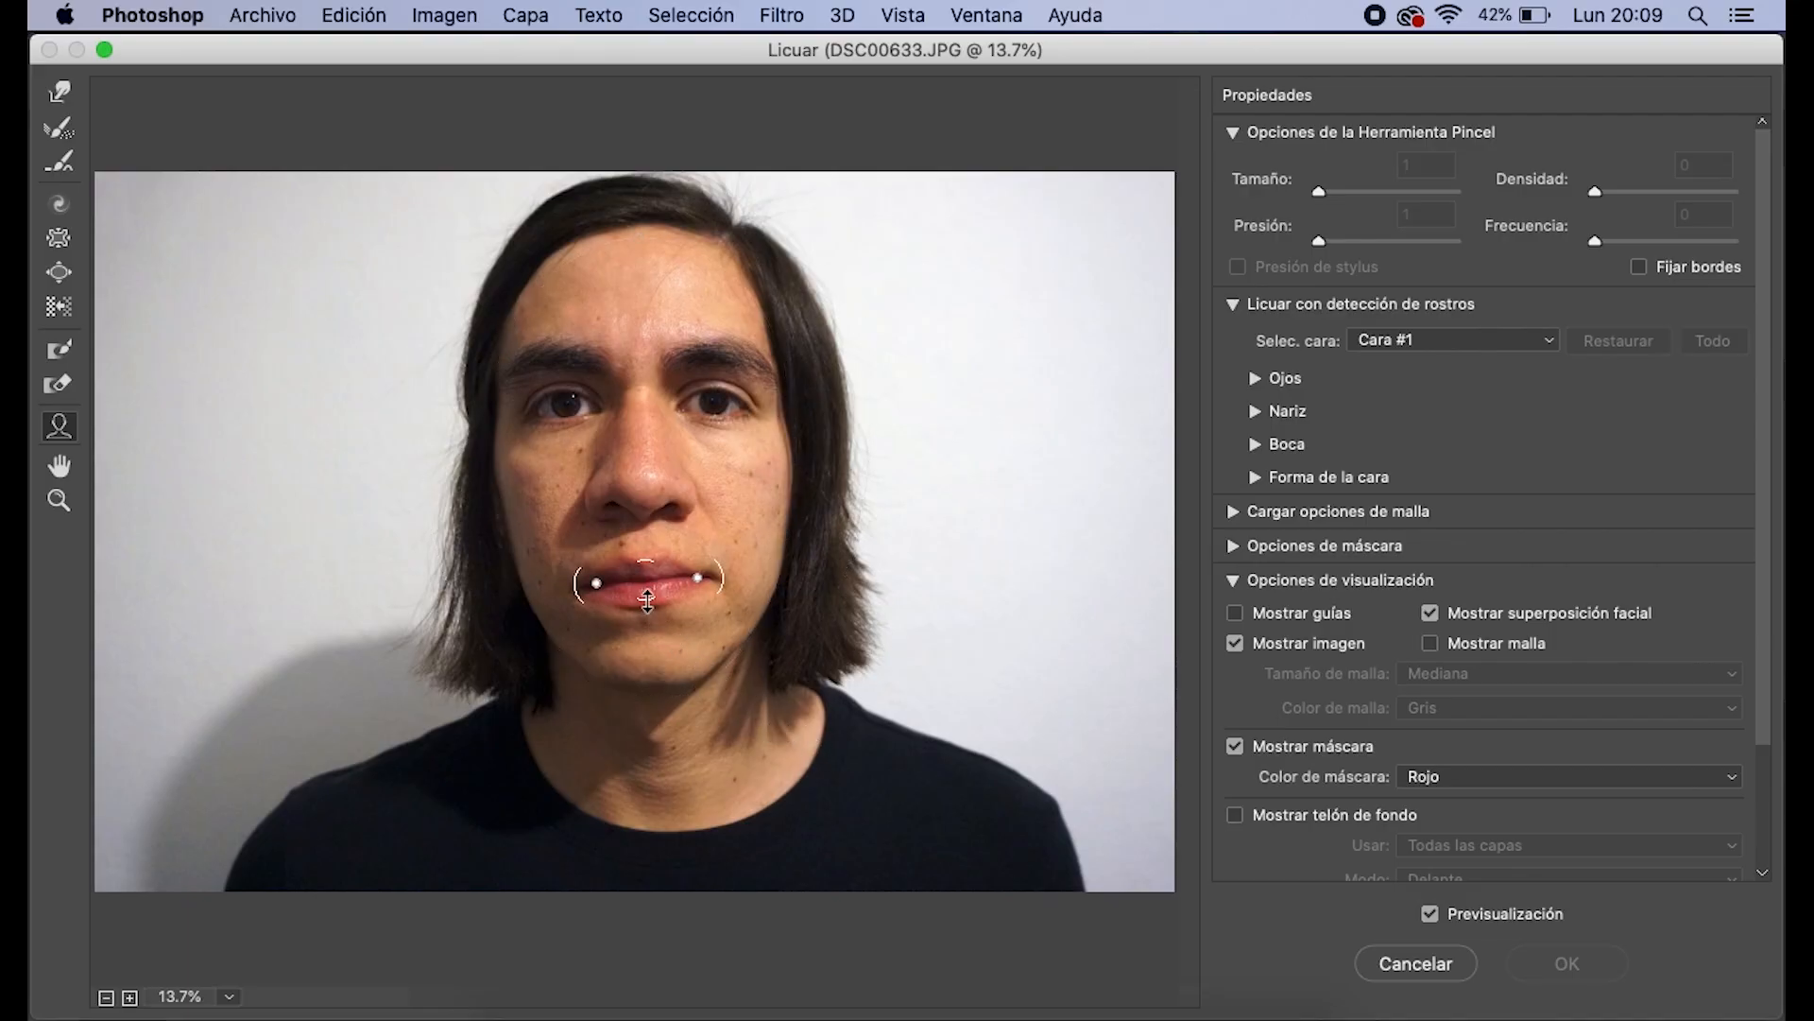
left_click_drag(652, 606, 651, 631)
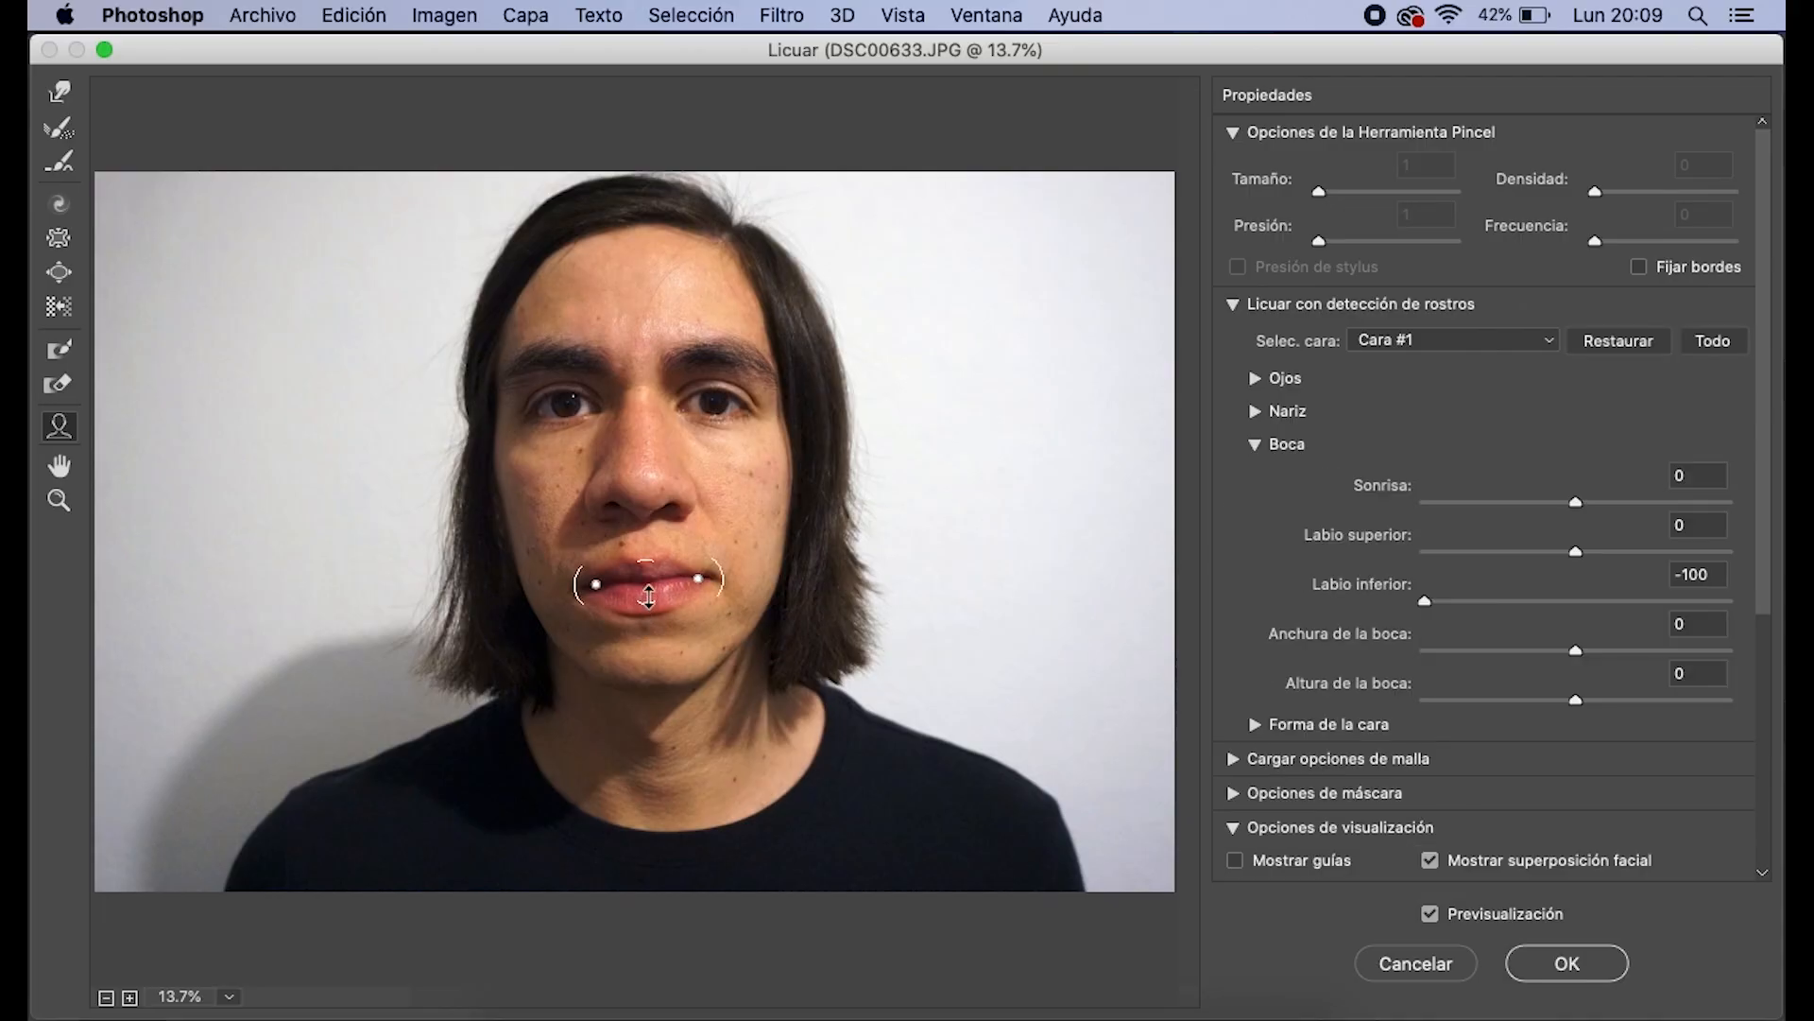
left_click_drag(645, 559, 651, 484)
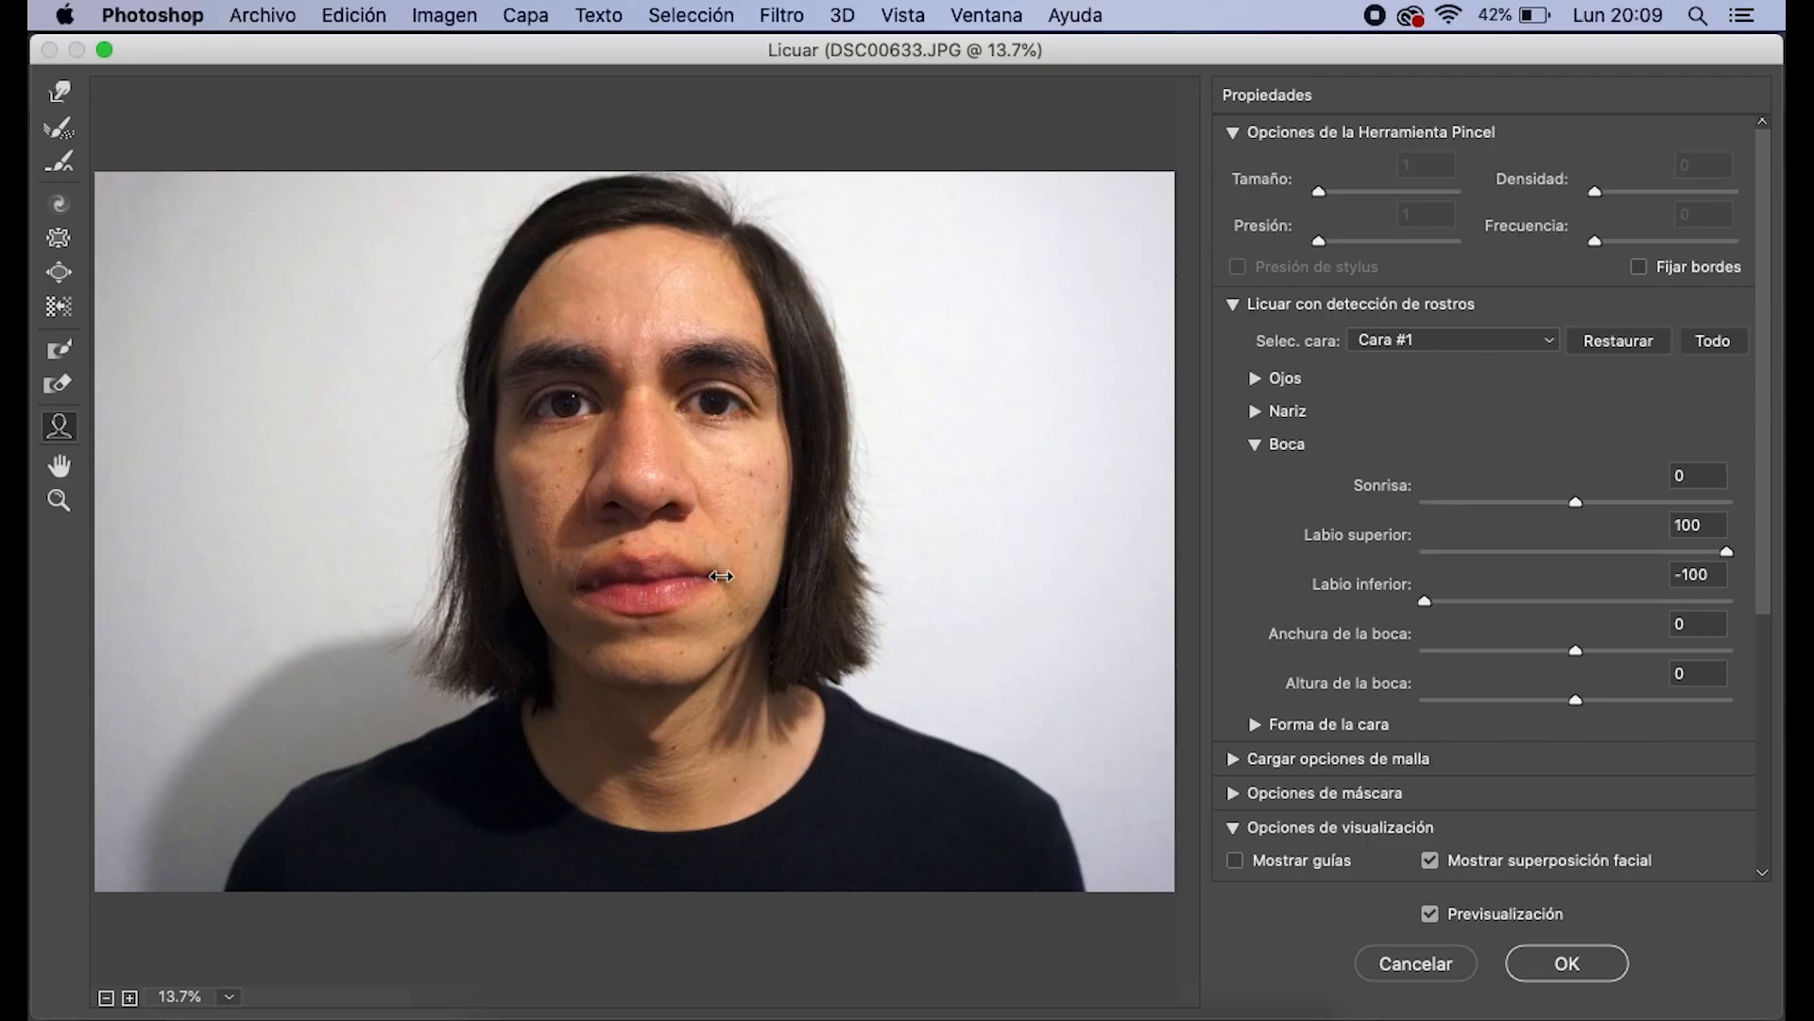
left_click_drag(742, 576, 616, 591)
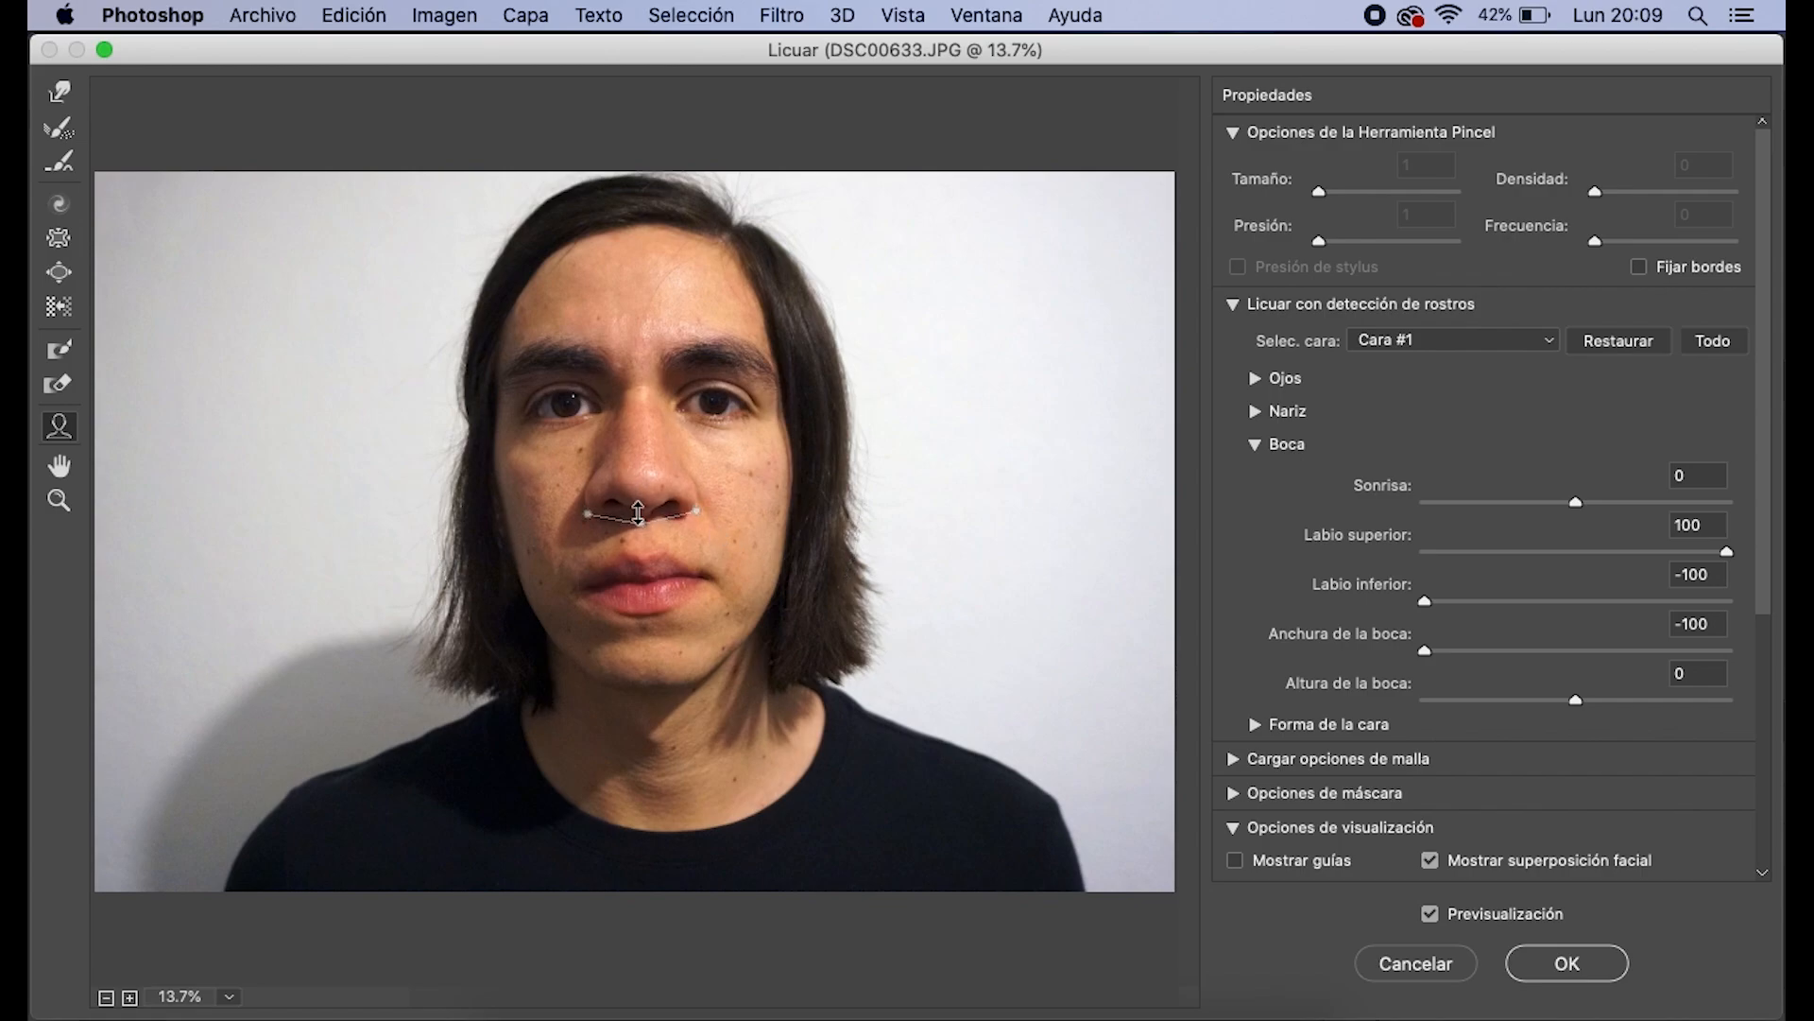
Set nose height -22 and width -100, and the two eyes' size to -26 and 23, height to 64 and 48, tilt to -6 and -1
left_click_drag(638, 498, 644, 515)
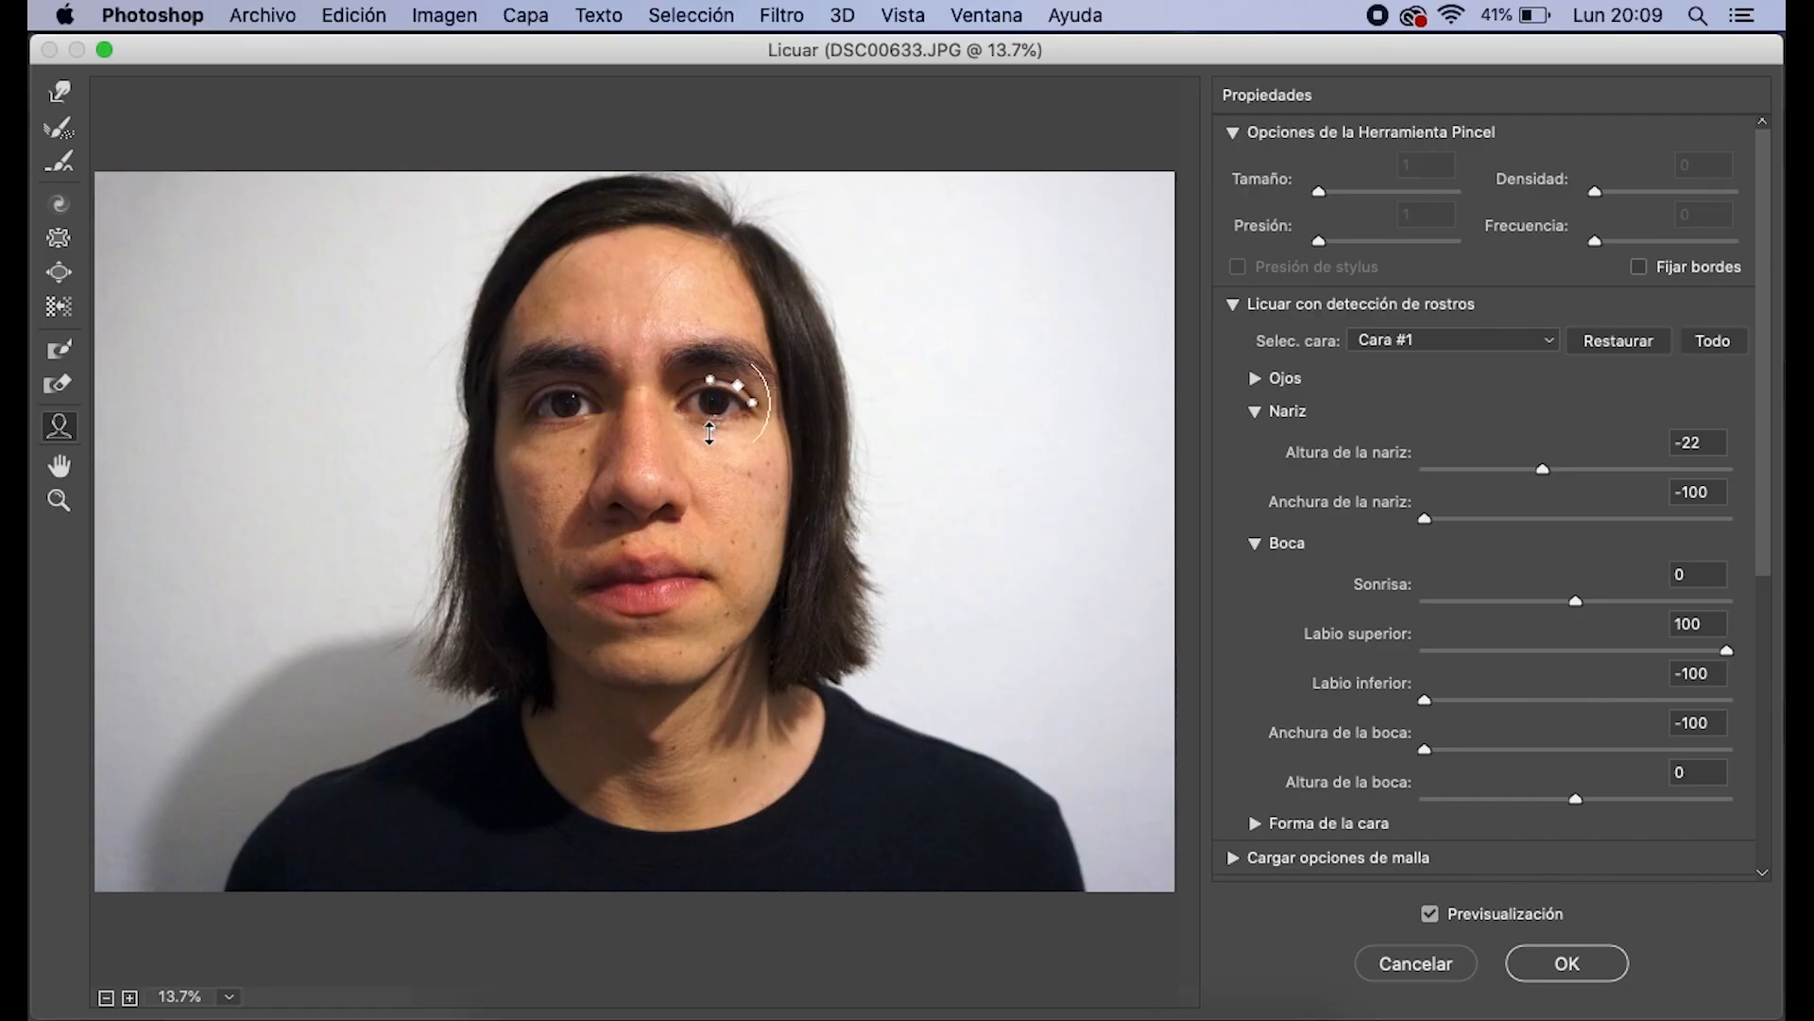
left_click_drag(711, 438, 710, 438)
mouse_move(571, 427)
left_mouse_down()
mouse_move(570, 447)
mouse_move(559, 398)
left_mouse_up()
left_click_drag(744, 382, 760, 374)
mouse_move(519, 396)
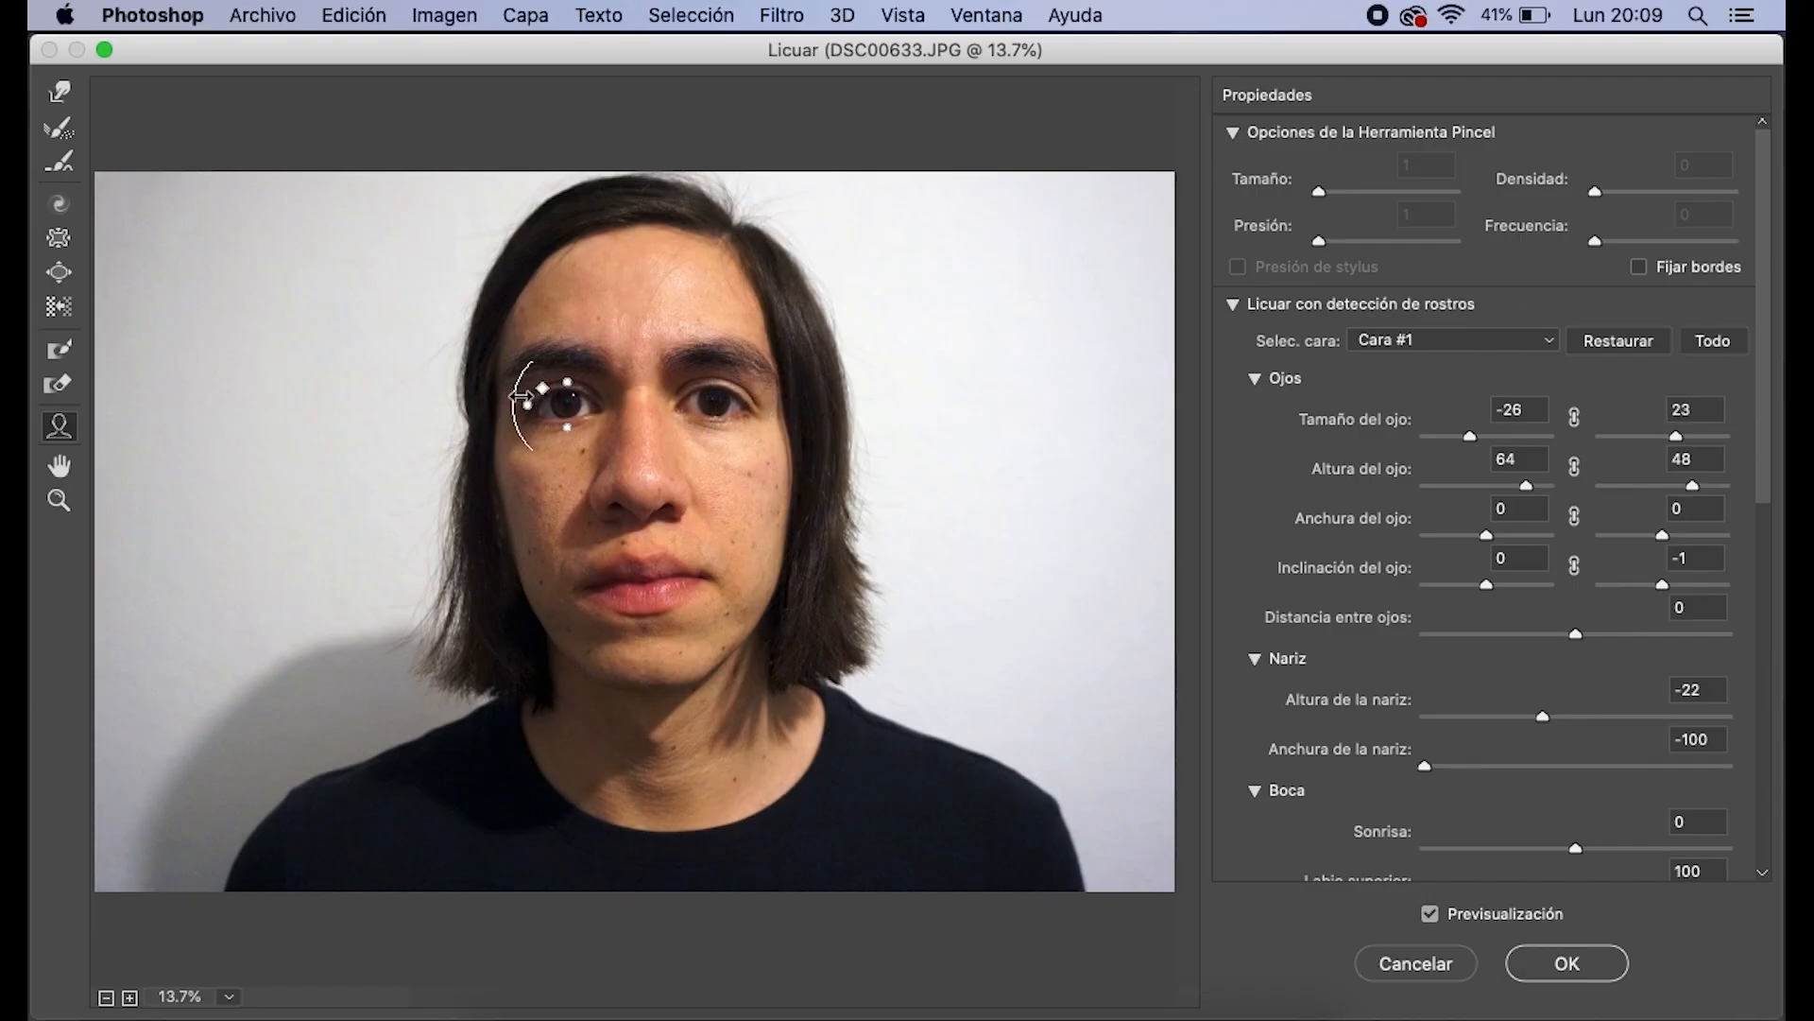
left_click_drag(513, 394, 515, 400)
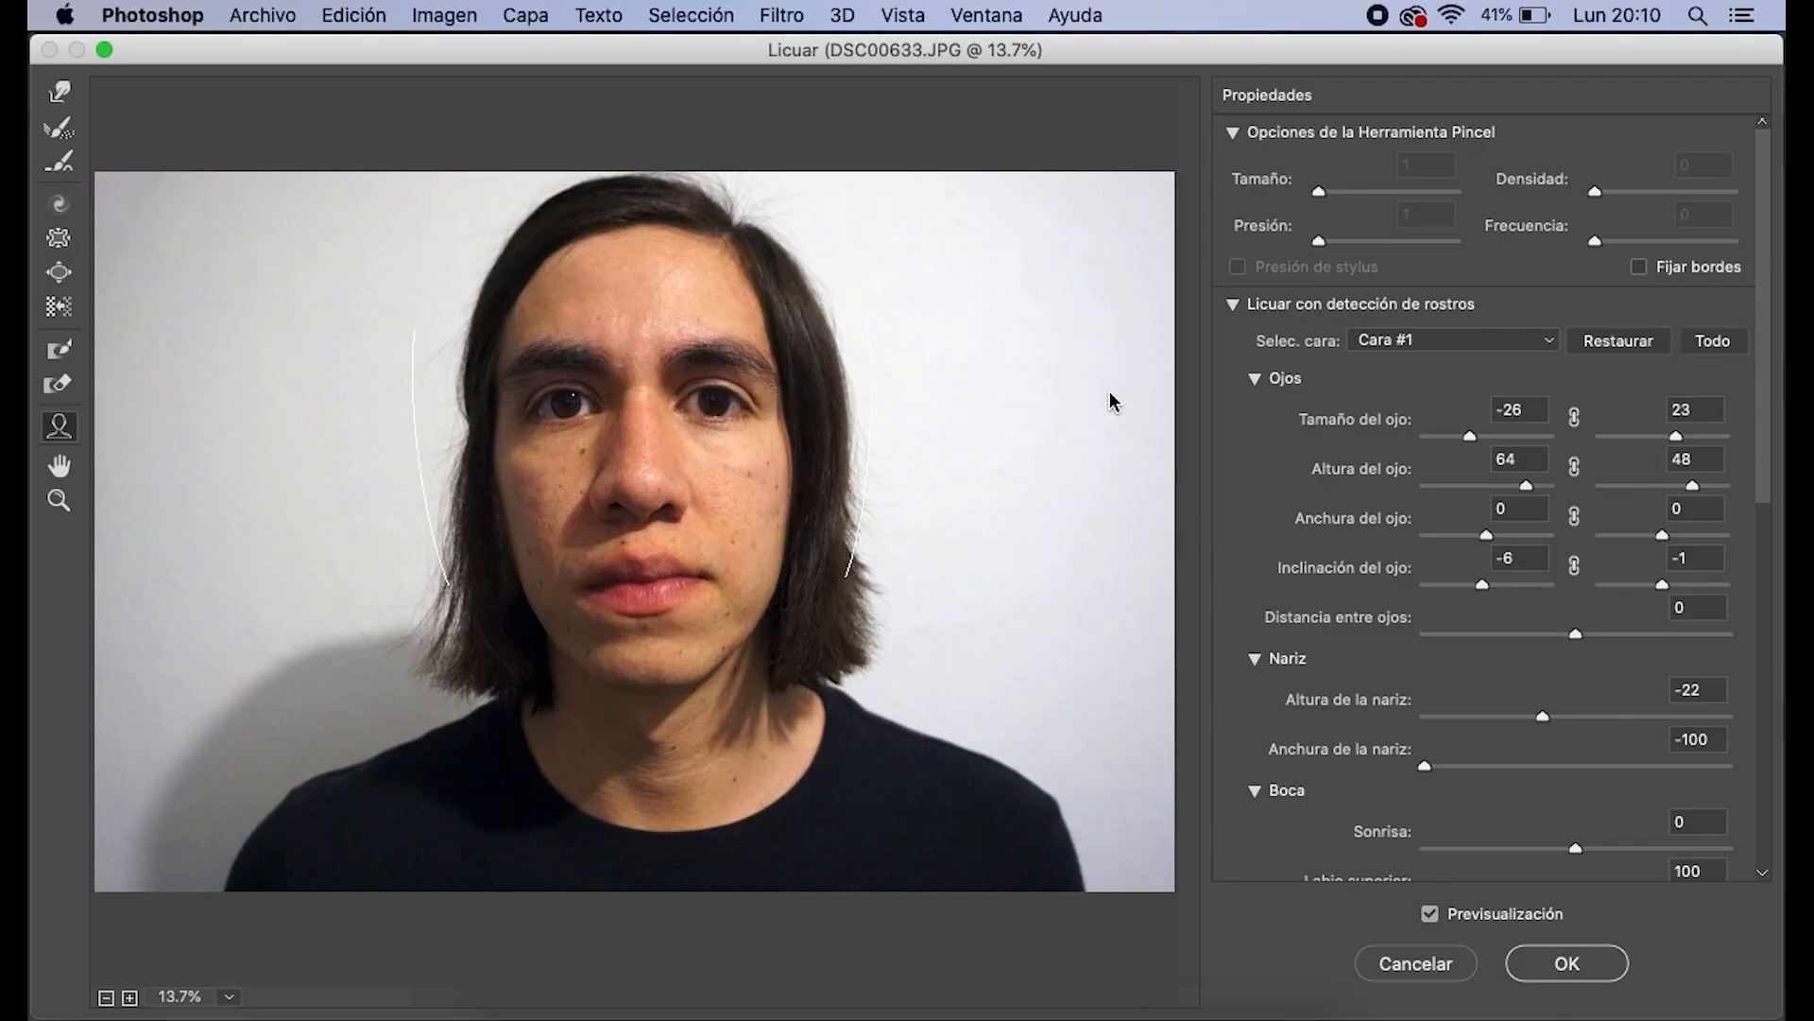
Try adjusting the face outline beside the cheek and discard all the Liquify changes
mouse_move(797, 461)
mouse_move(797, 460)
left_mouse_down()
mouse_move(832, 460)
mouse_move(758, 466)
mouse_move(846, 476)
mouse_move(794, 480)
left_mouse_up()
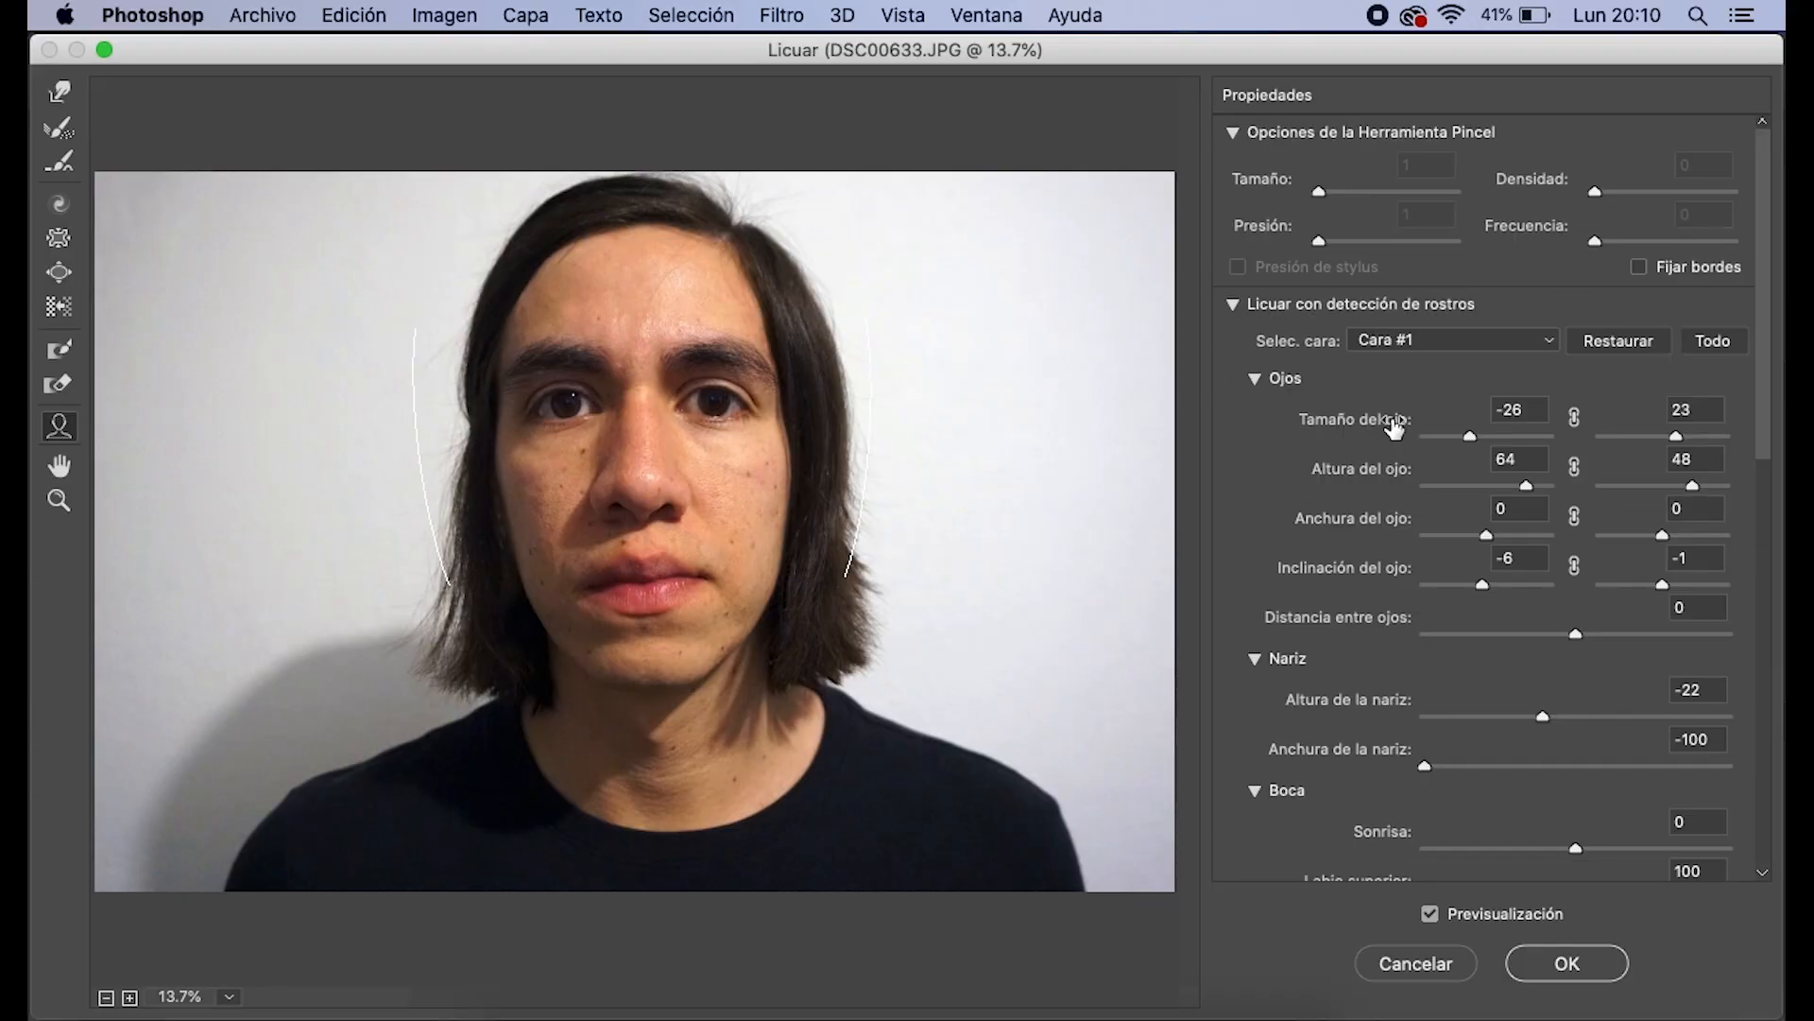
key("w")
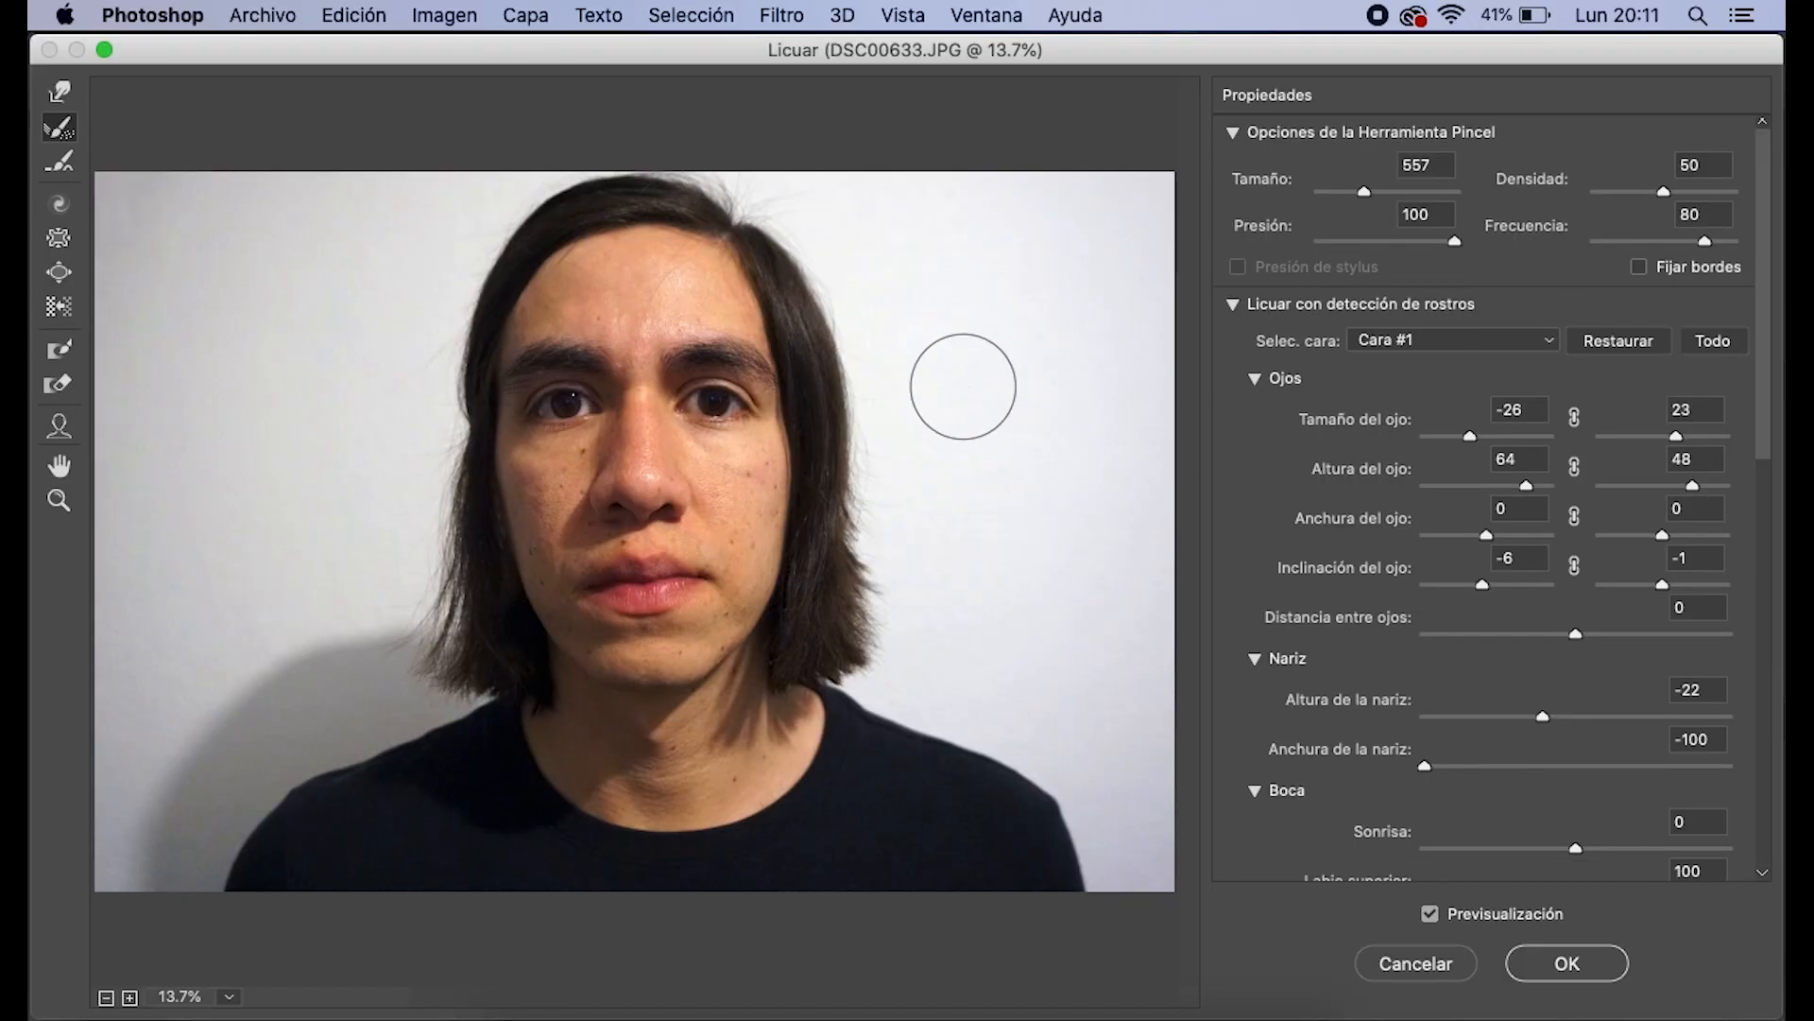
left_click(1420, 964)
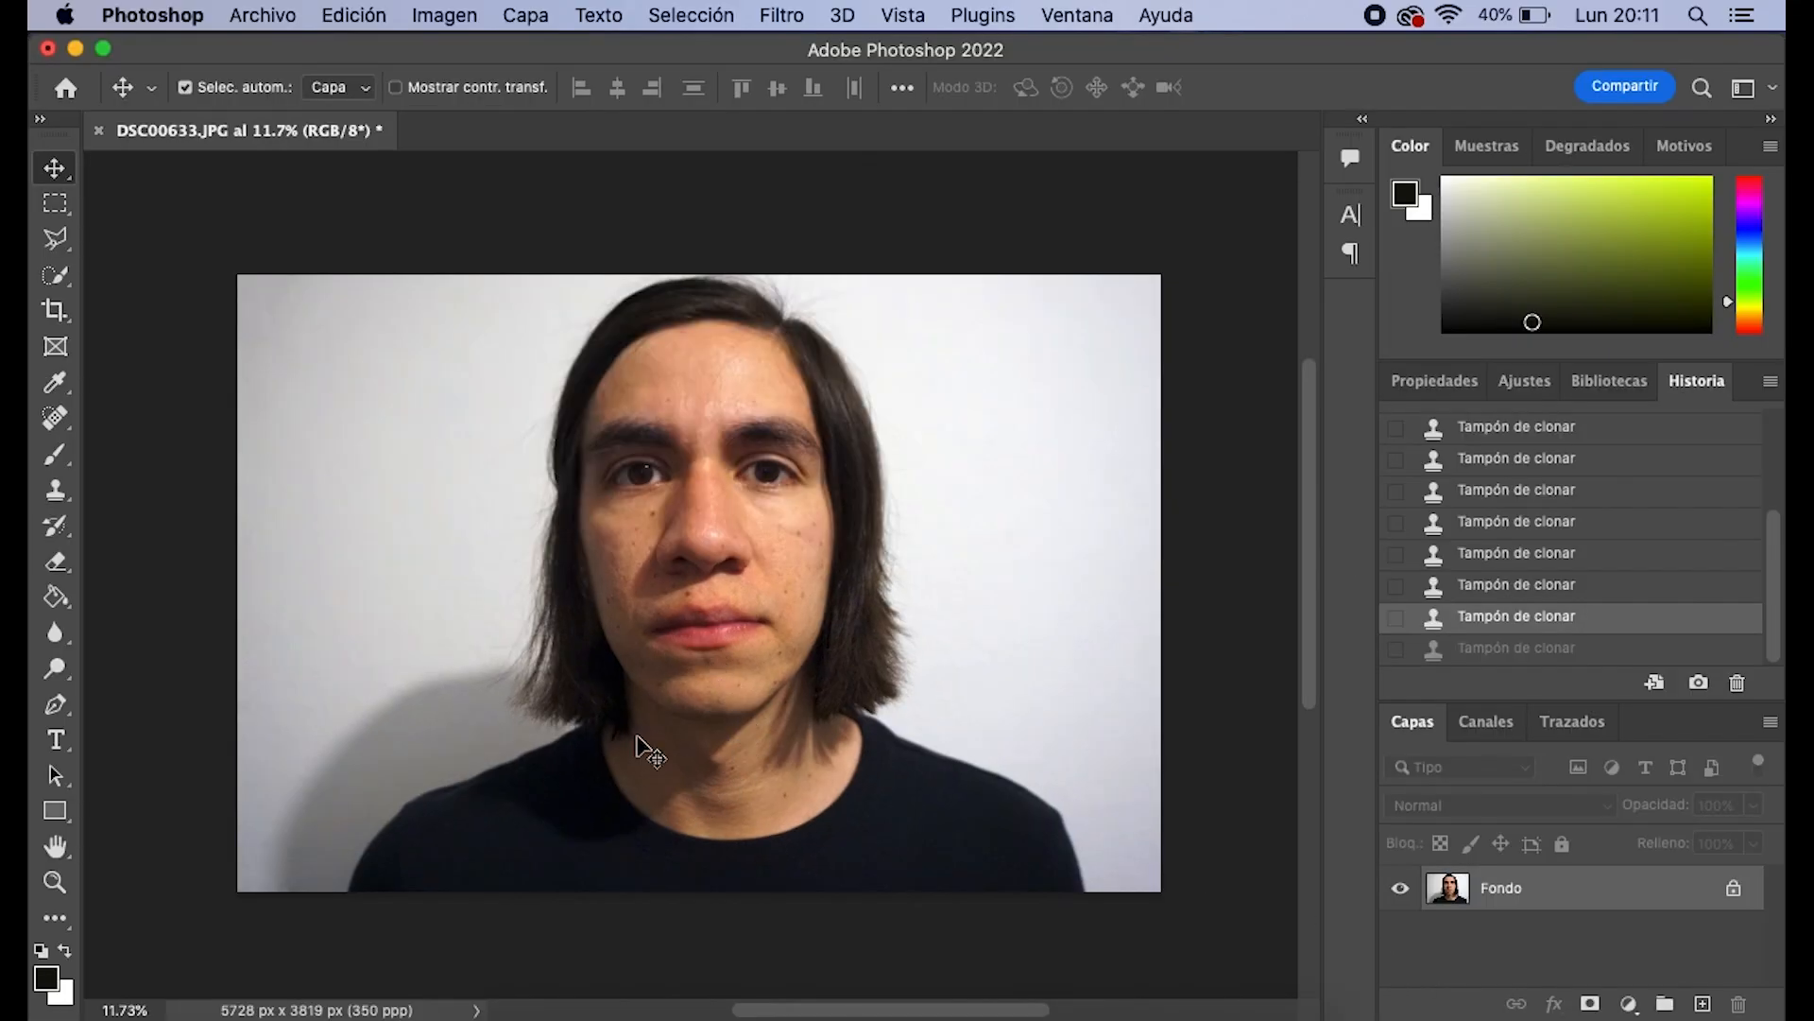
Reopen the Liquify filter and push both shoulders of the shirt outward with the Forward Warp tool at brush size 918
left_click(781, 15)
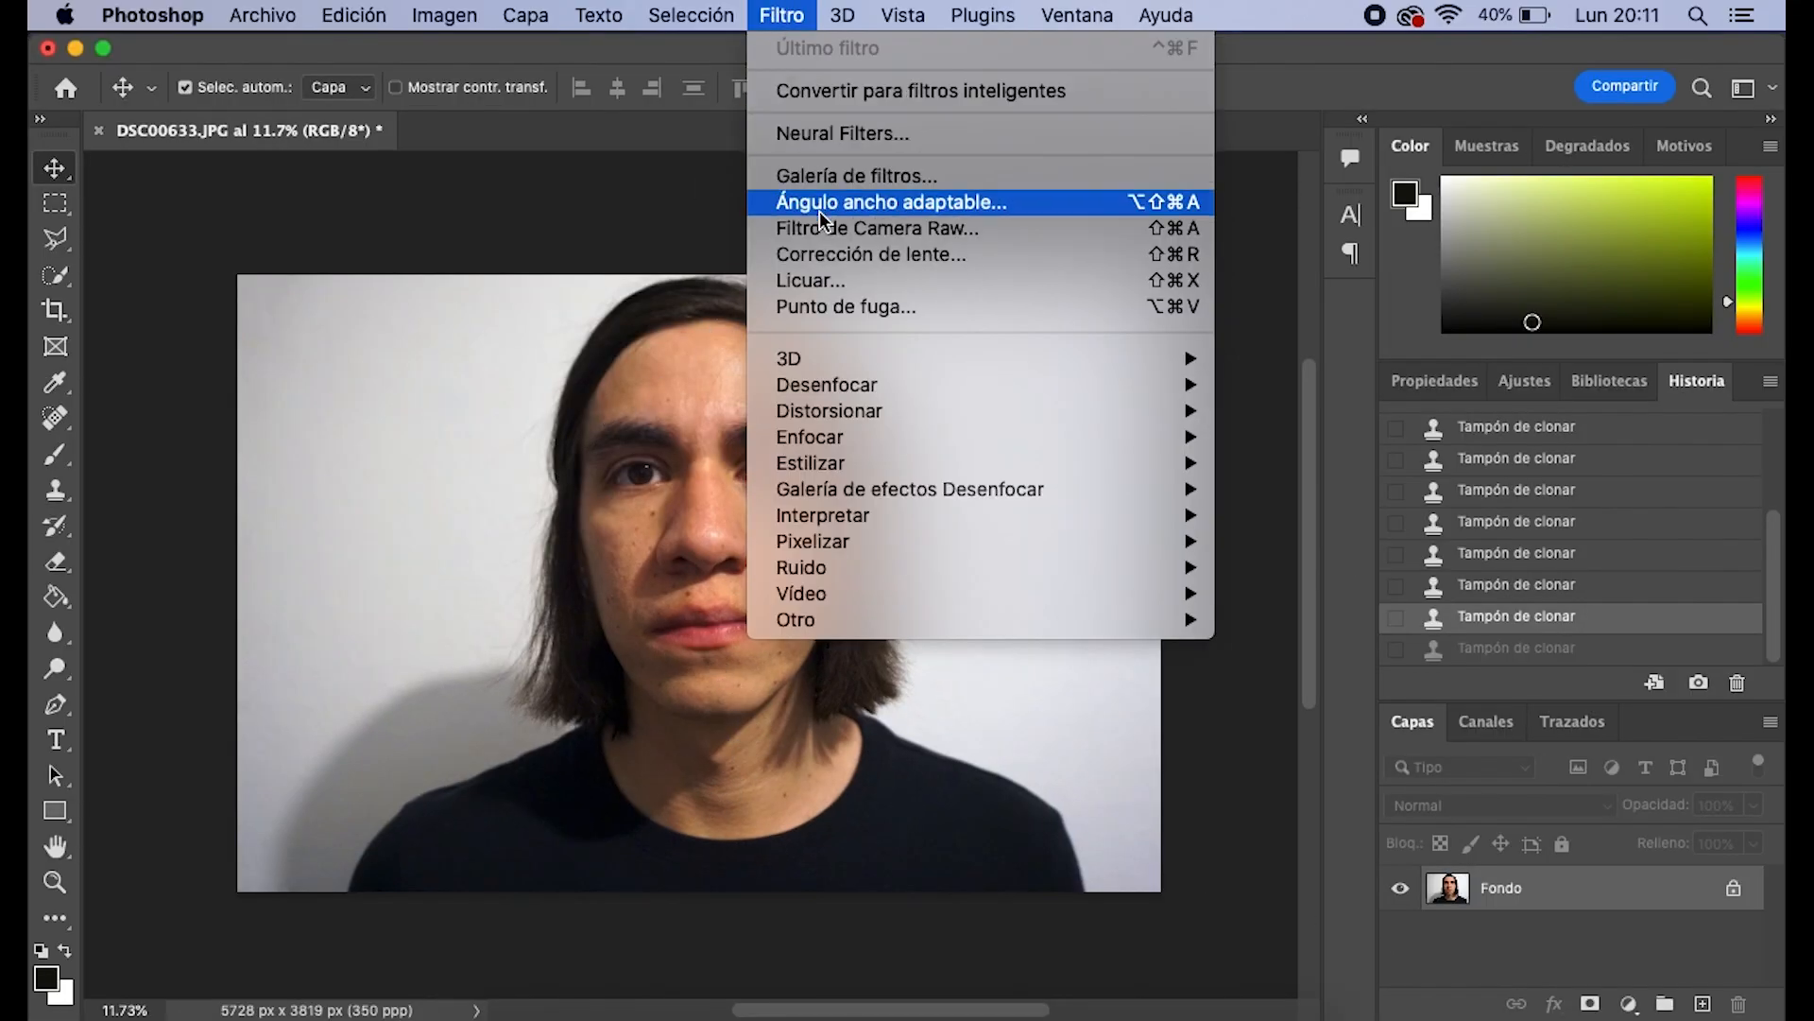
left_click(847, 286)
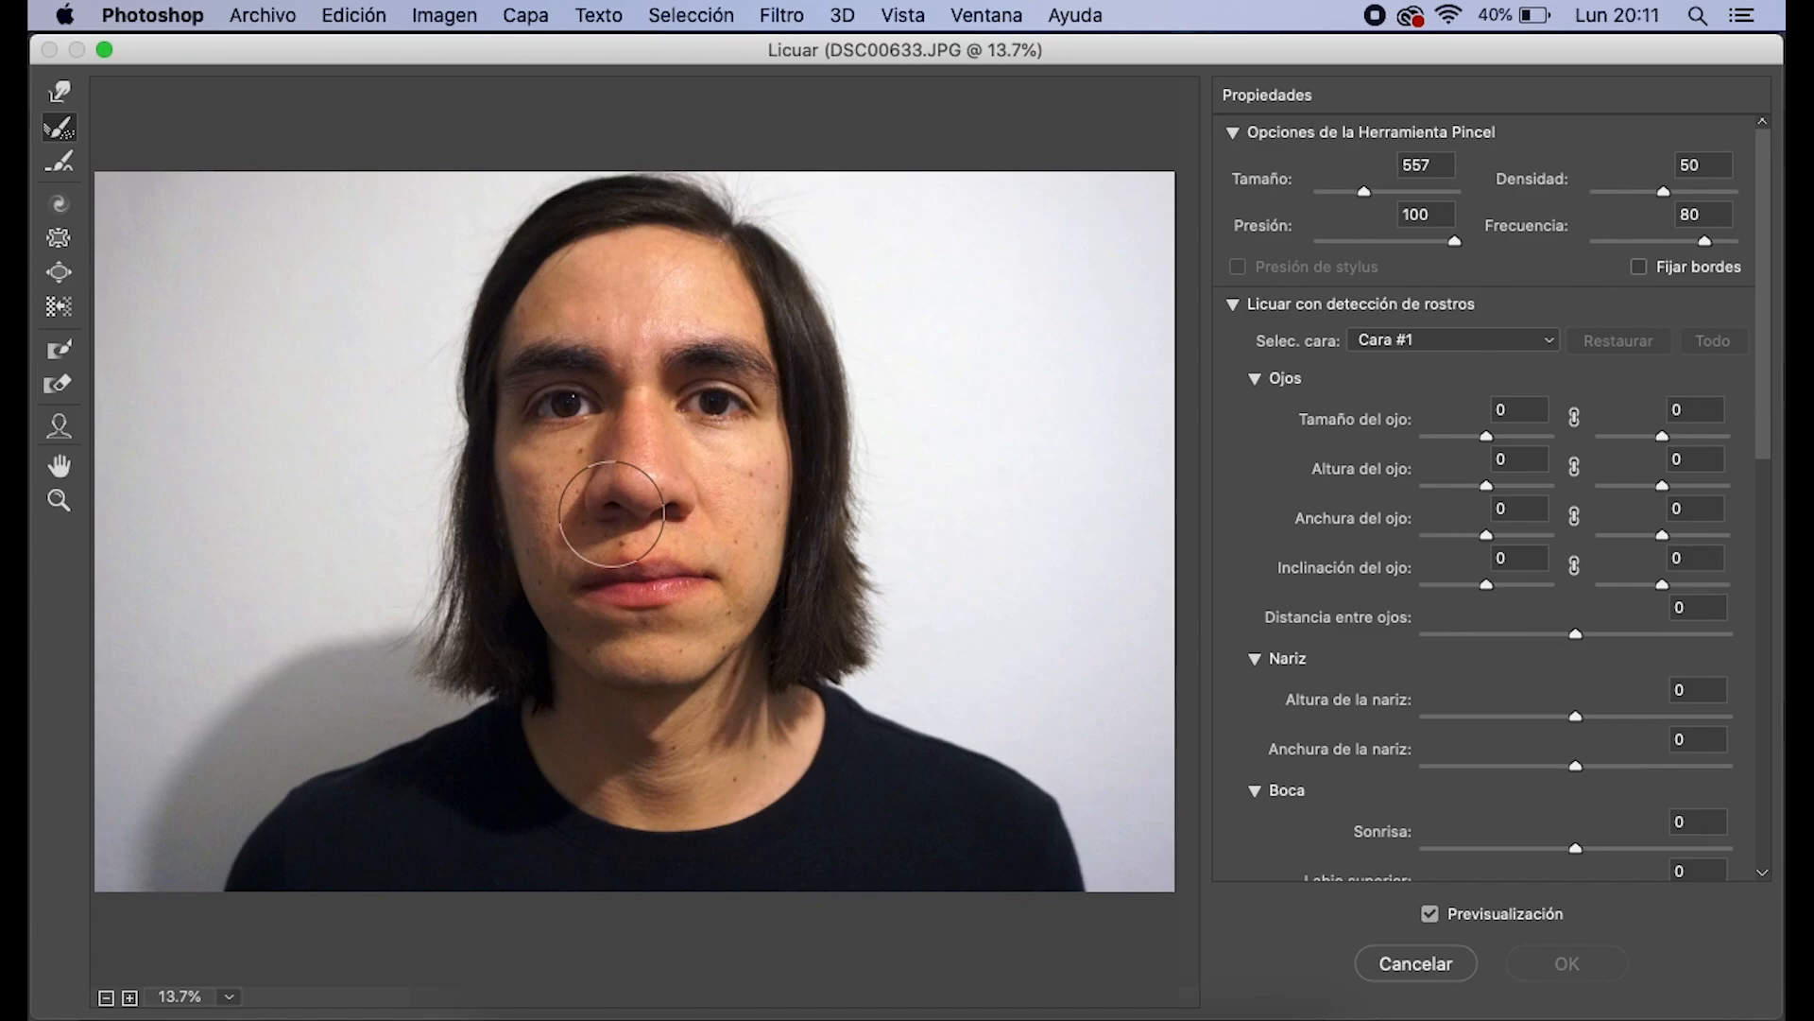
left_click(56, 93)
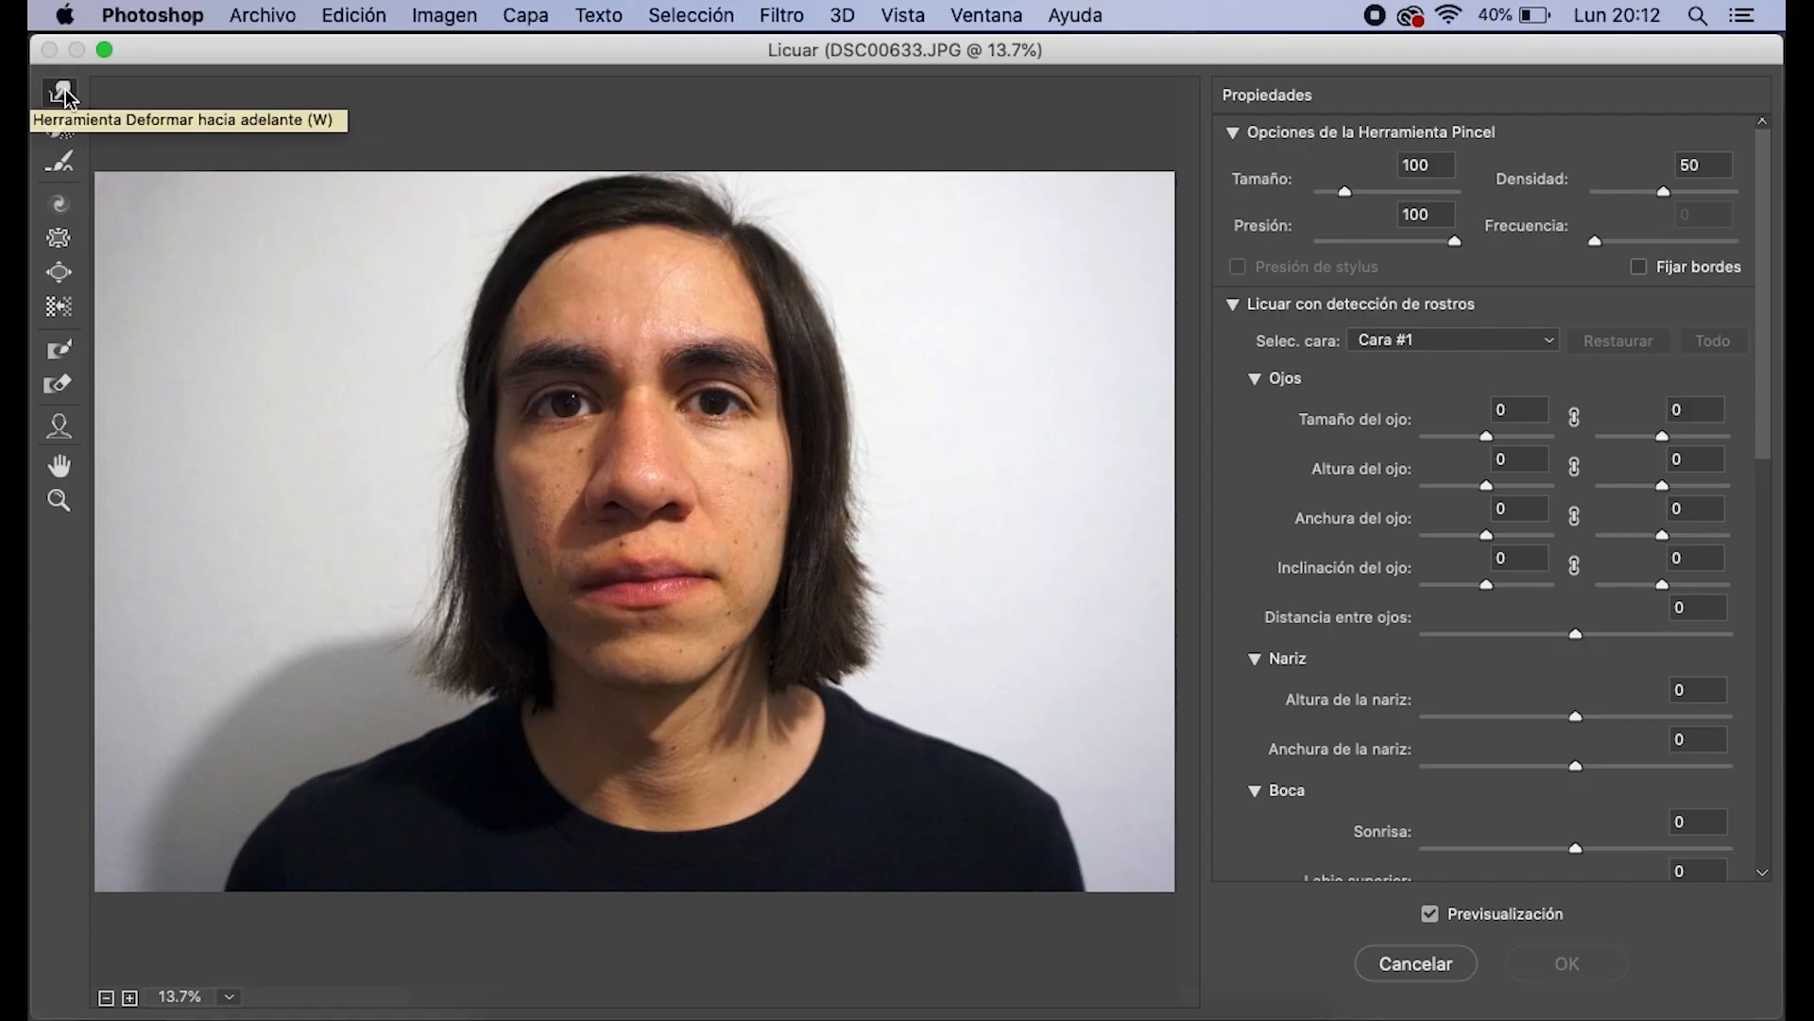
left_click(1374, 191)
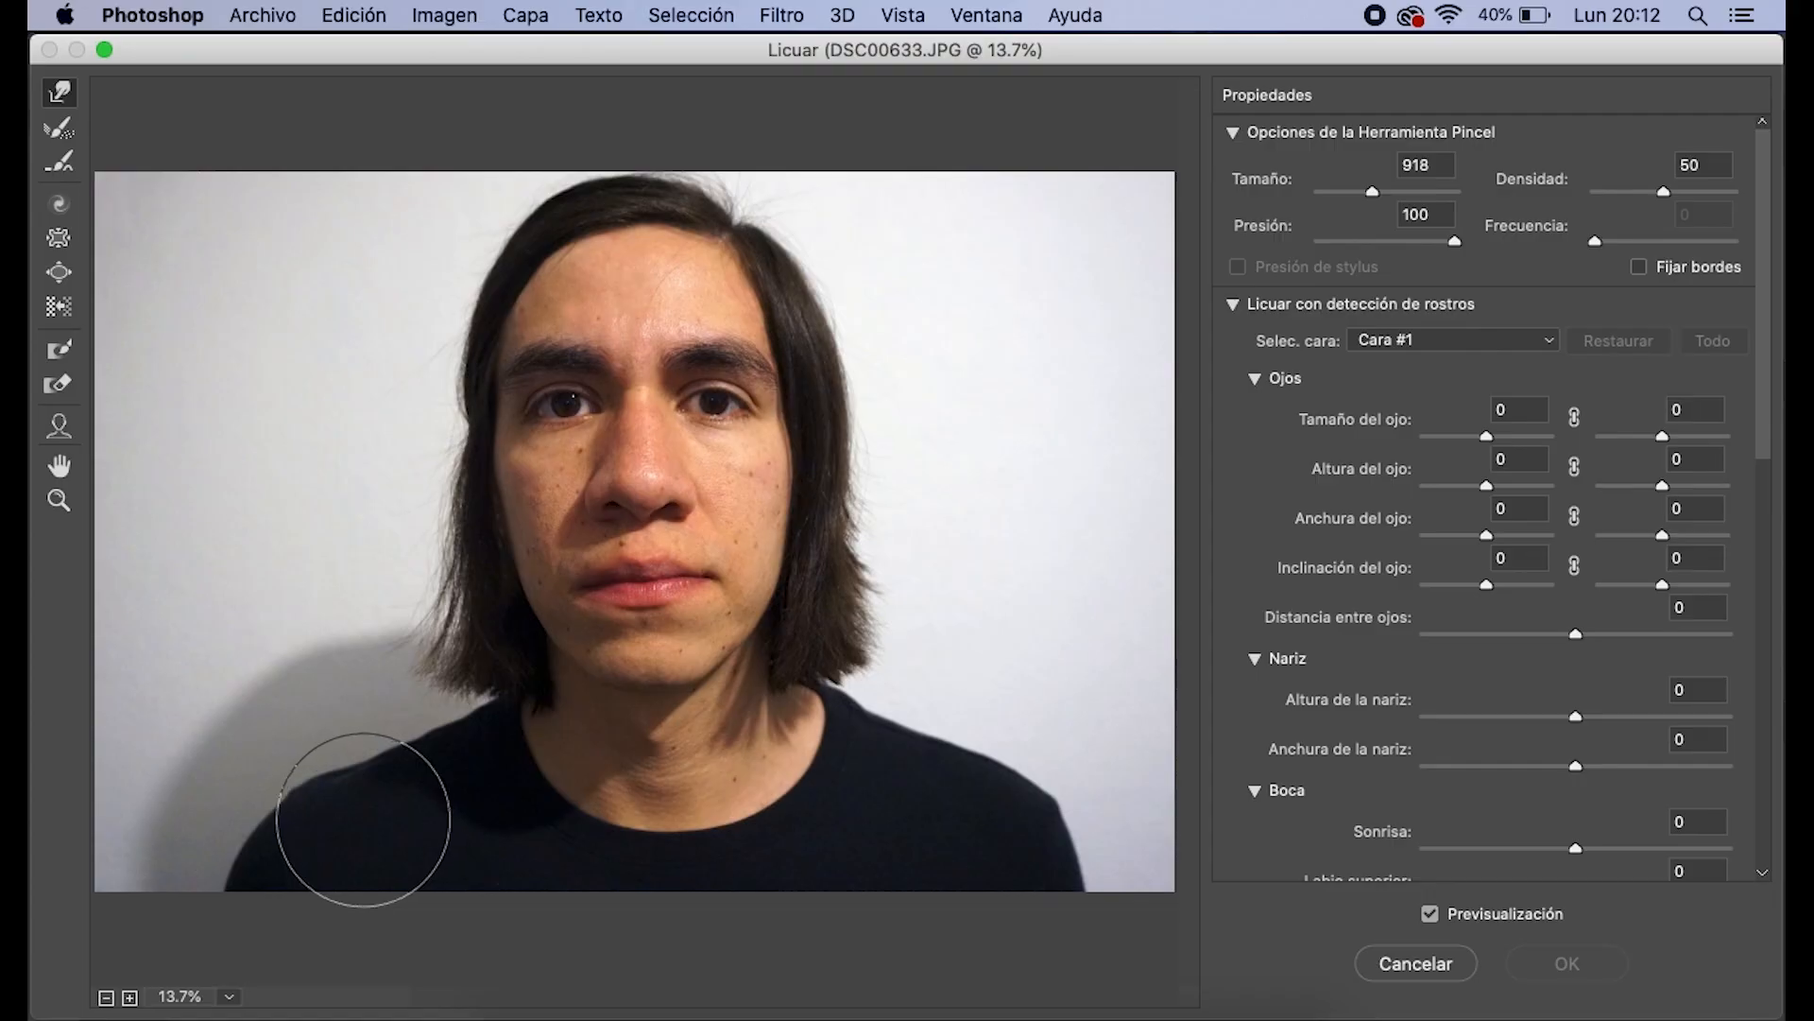
left_click_drag(339, 803, 303, 831)
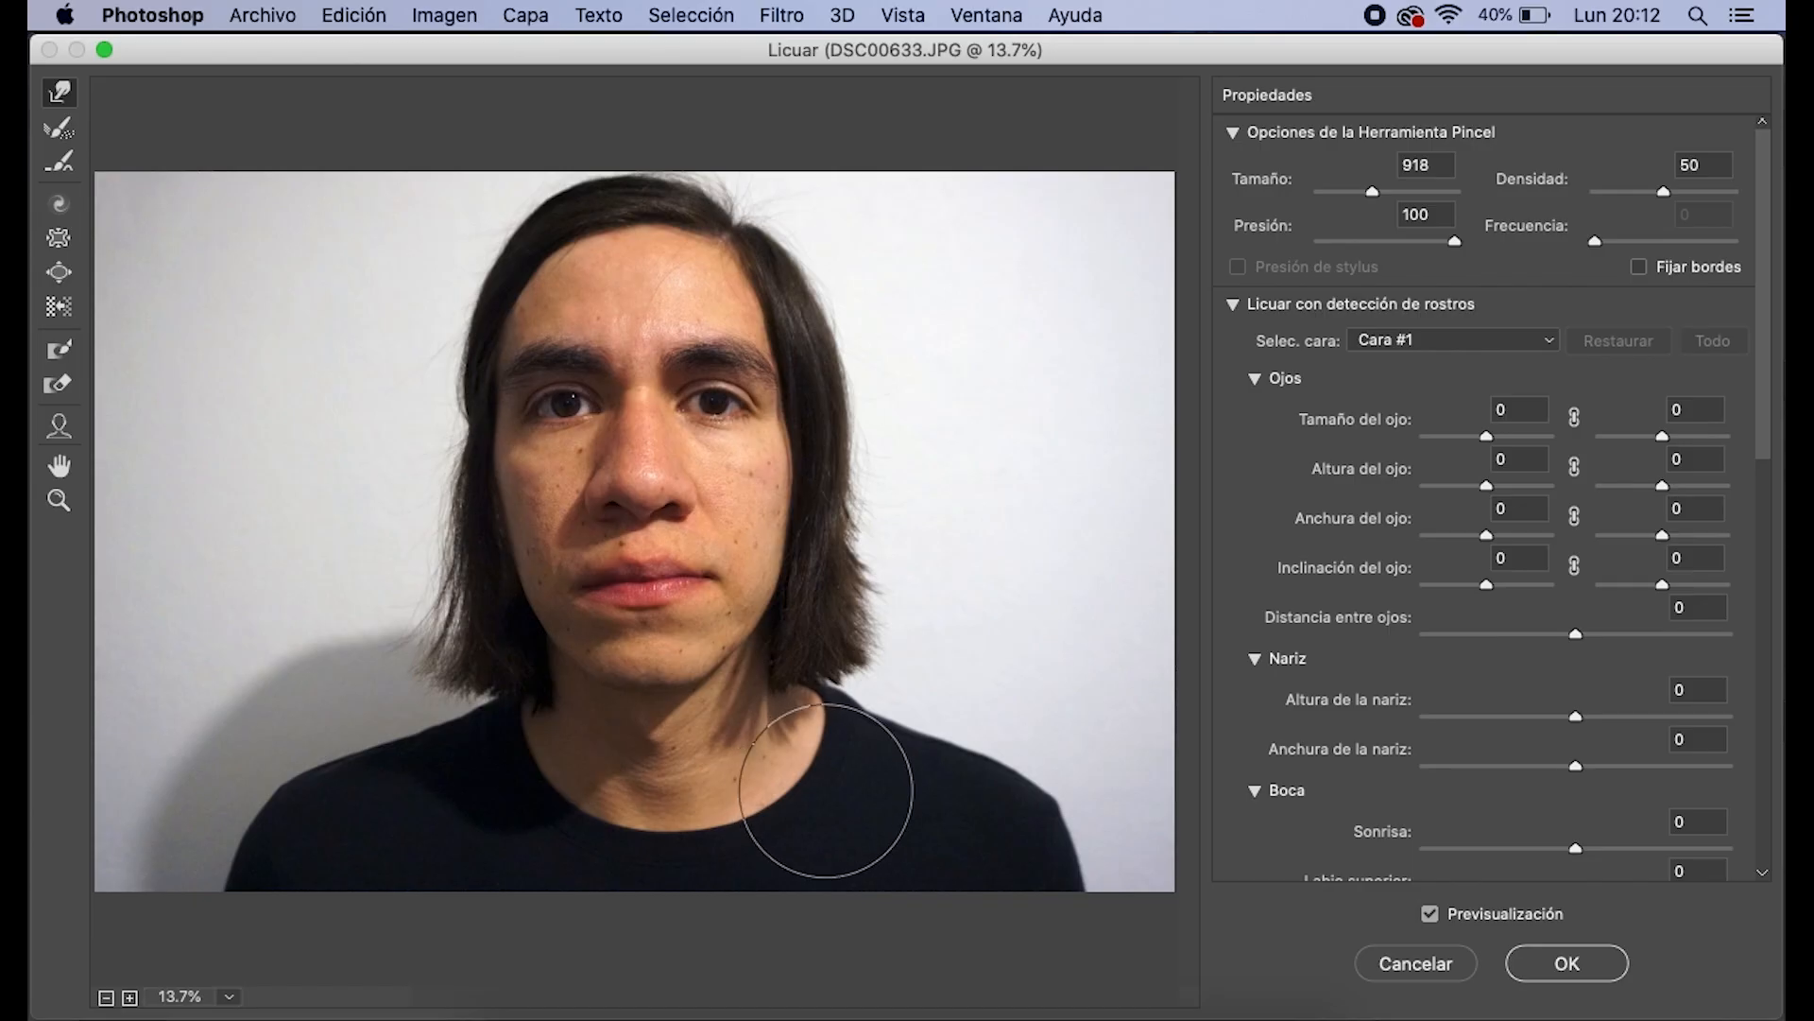
mouse_move(1012, 843)
left_mouse_down()
mouse_move(932, 823)
mouse_move(1027, 877)
left_mouse_up()
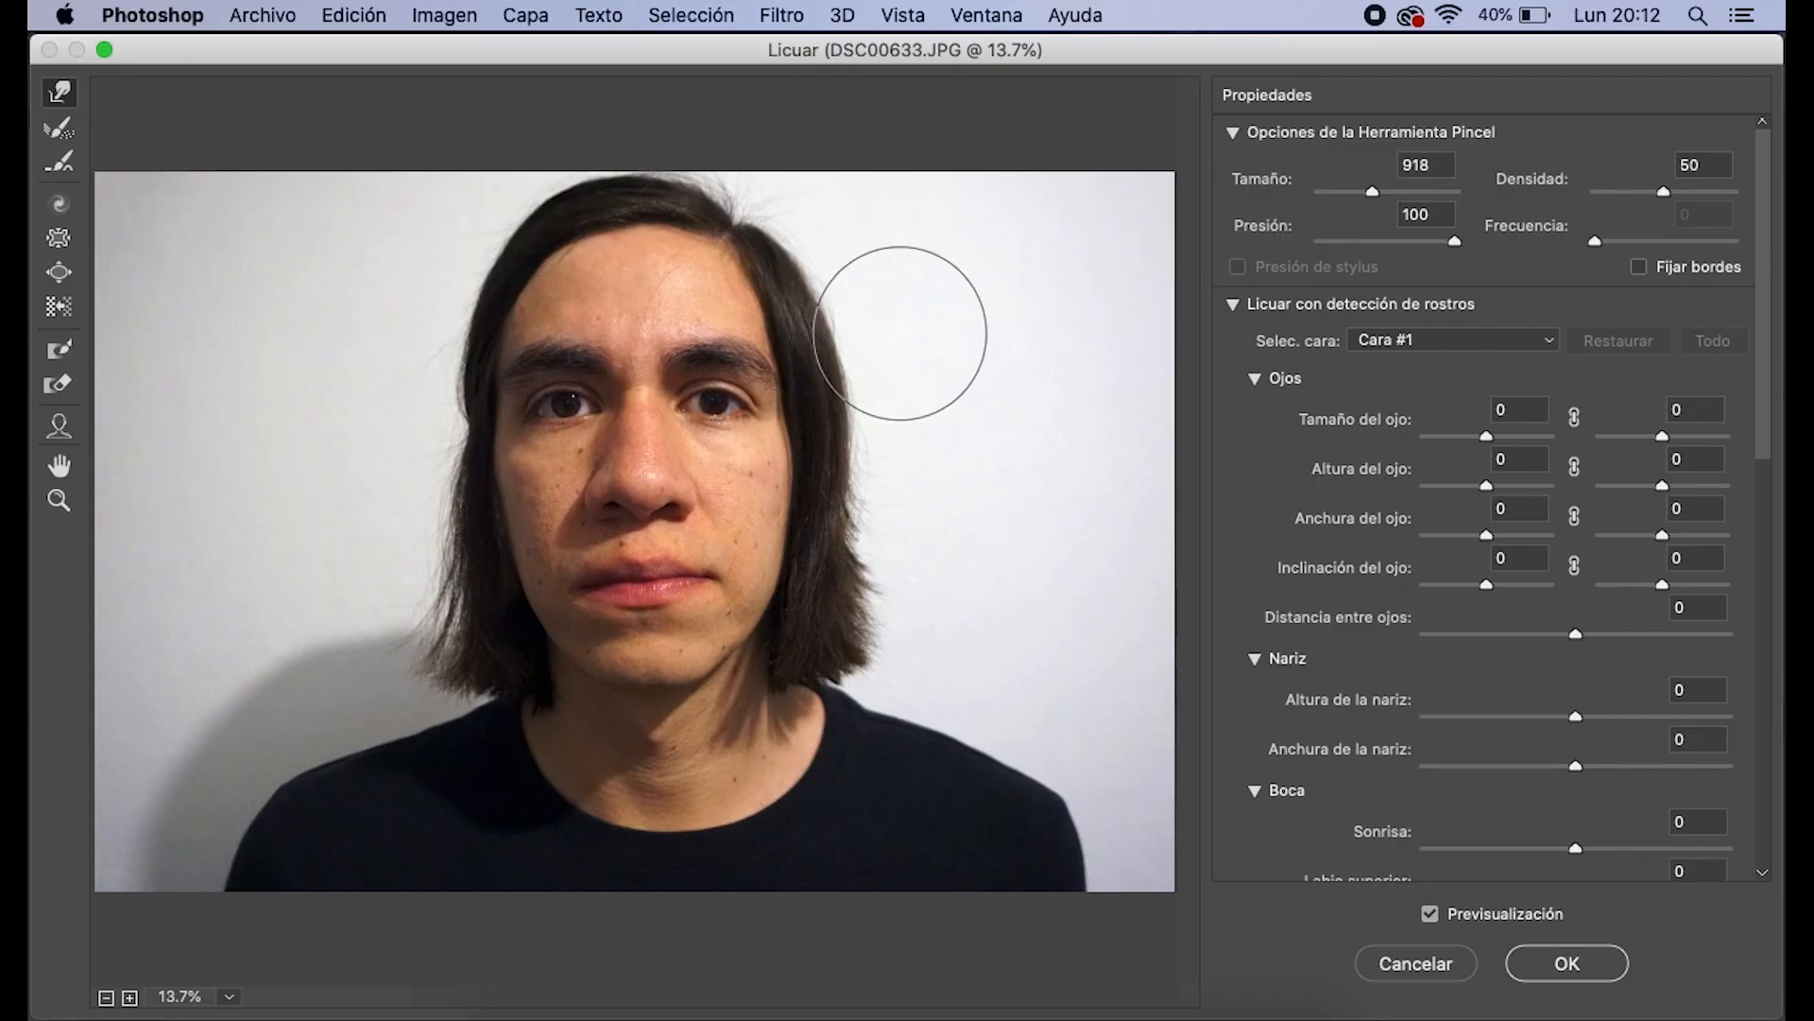
Push the outer edges of the hair inward on both sides of the head with the Forward Warp brush
left_click_drag(905, 492, 886, 502)
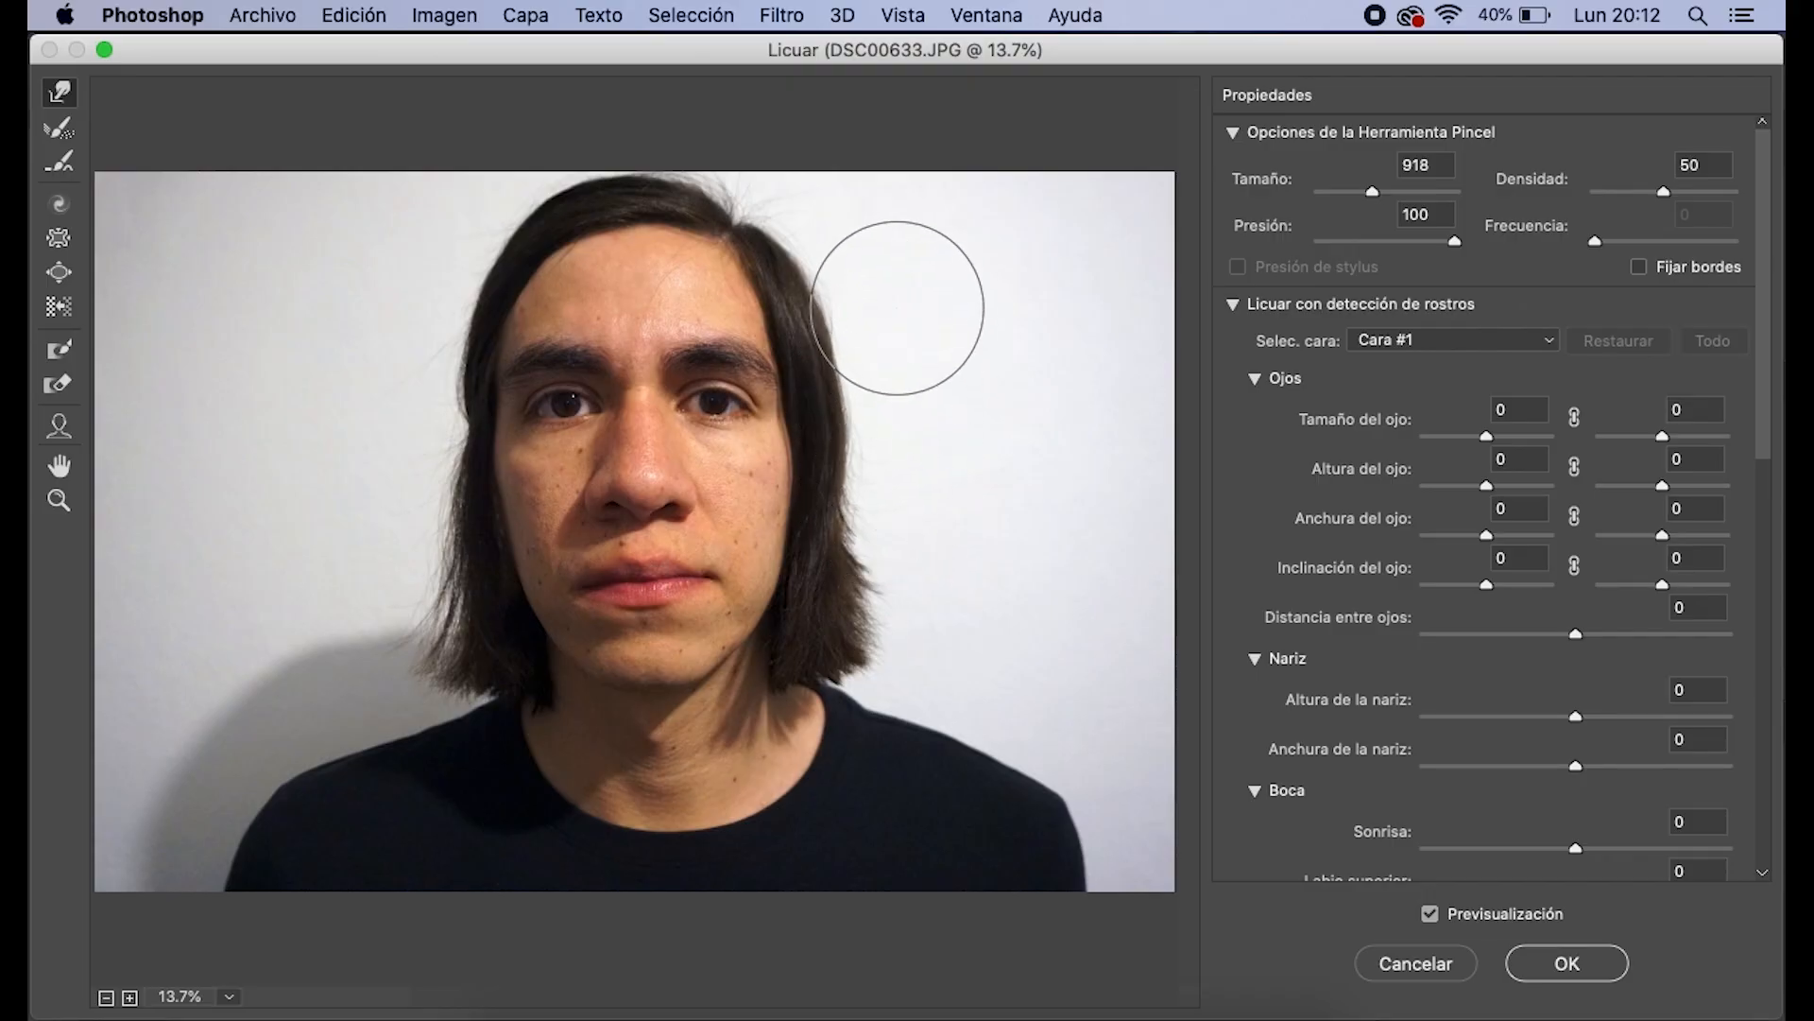
left_click_drag(385, 520, 422, 533)
left_click_drag(415, 605, 409, 649)
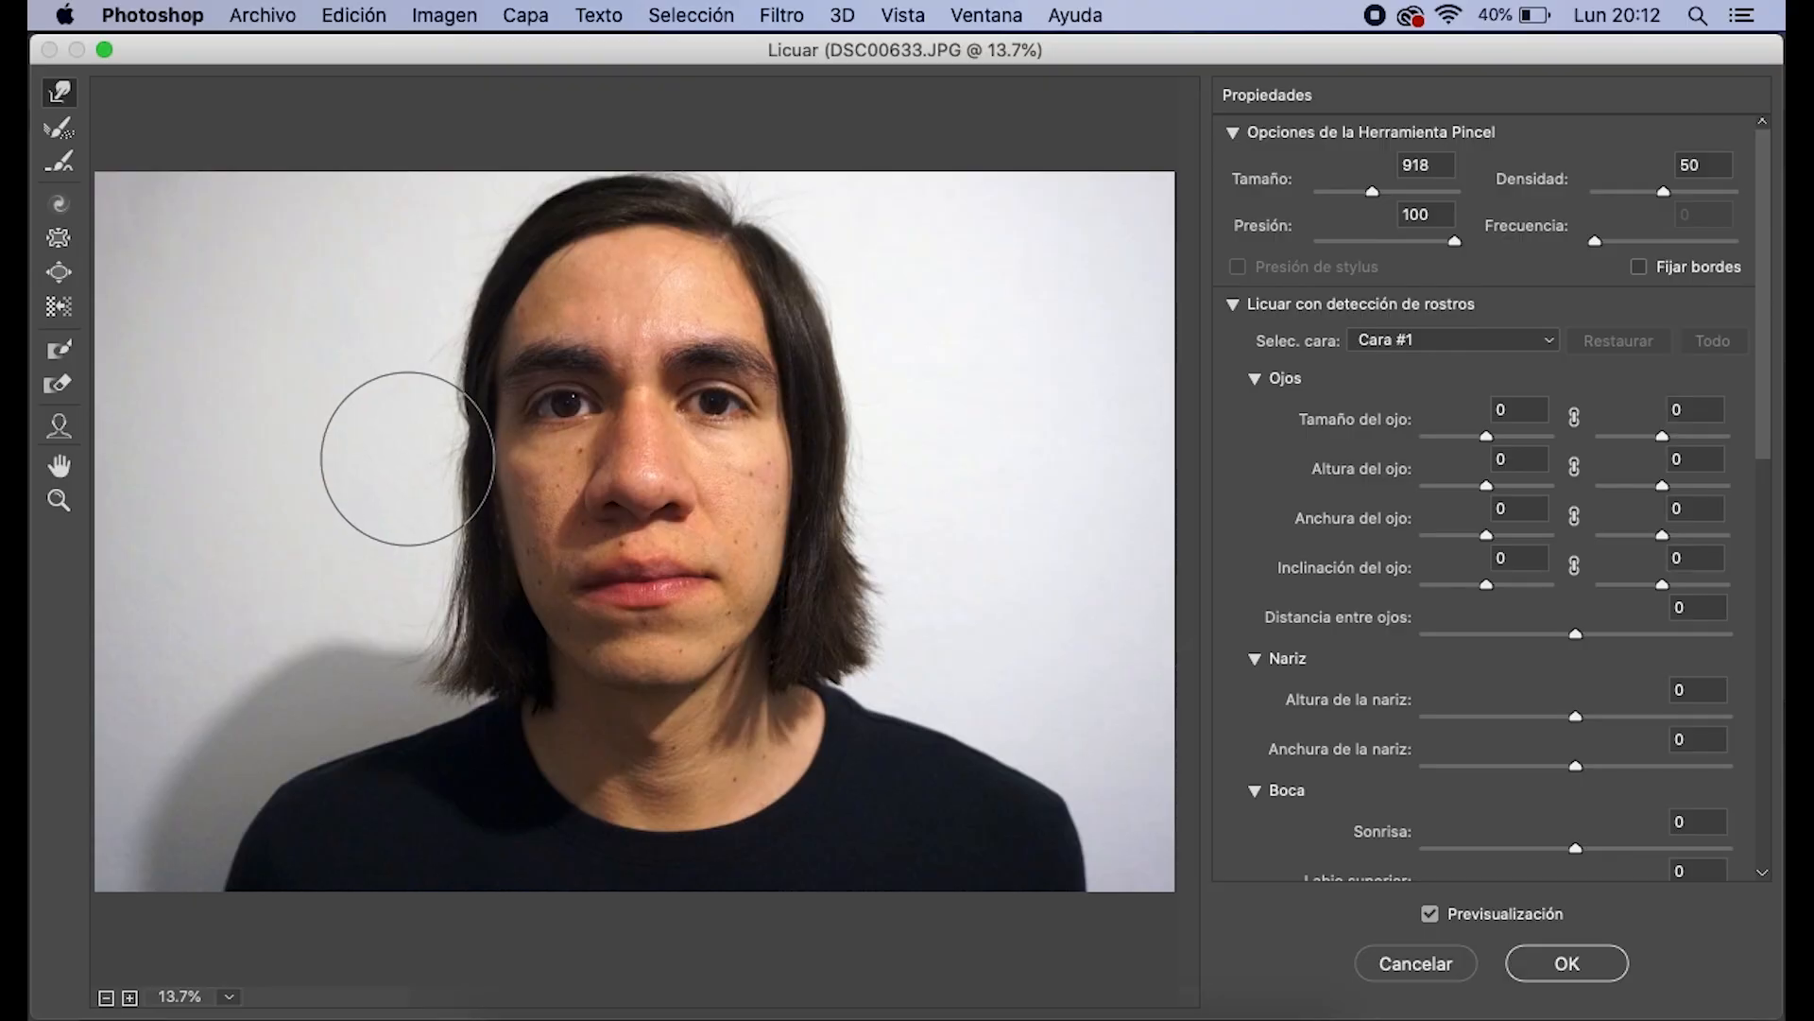
left_click_drag(399, 373, 412, 404)
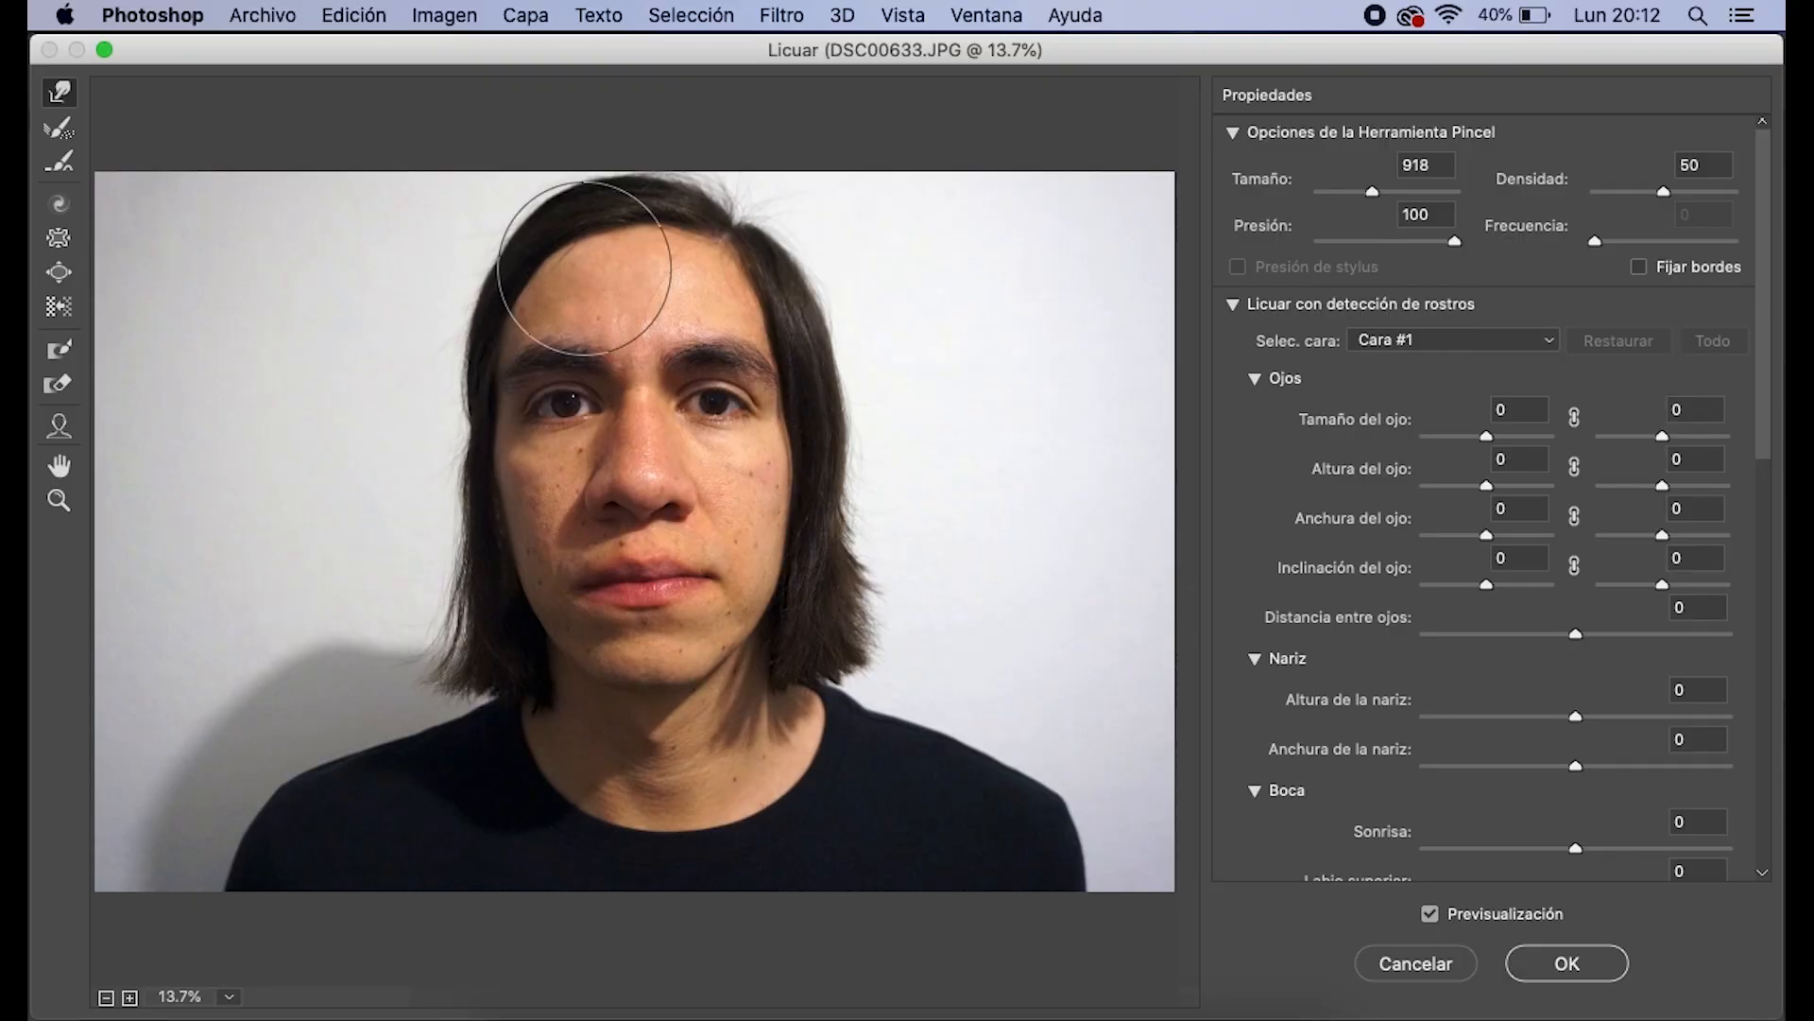
left_click_drag(863, 417, 869, 451)
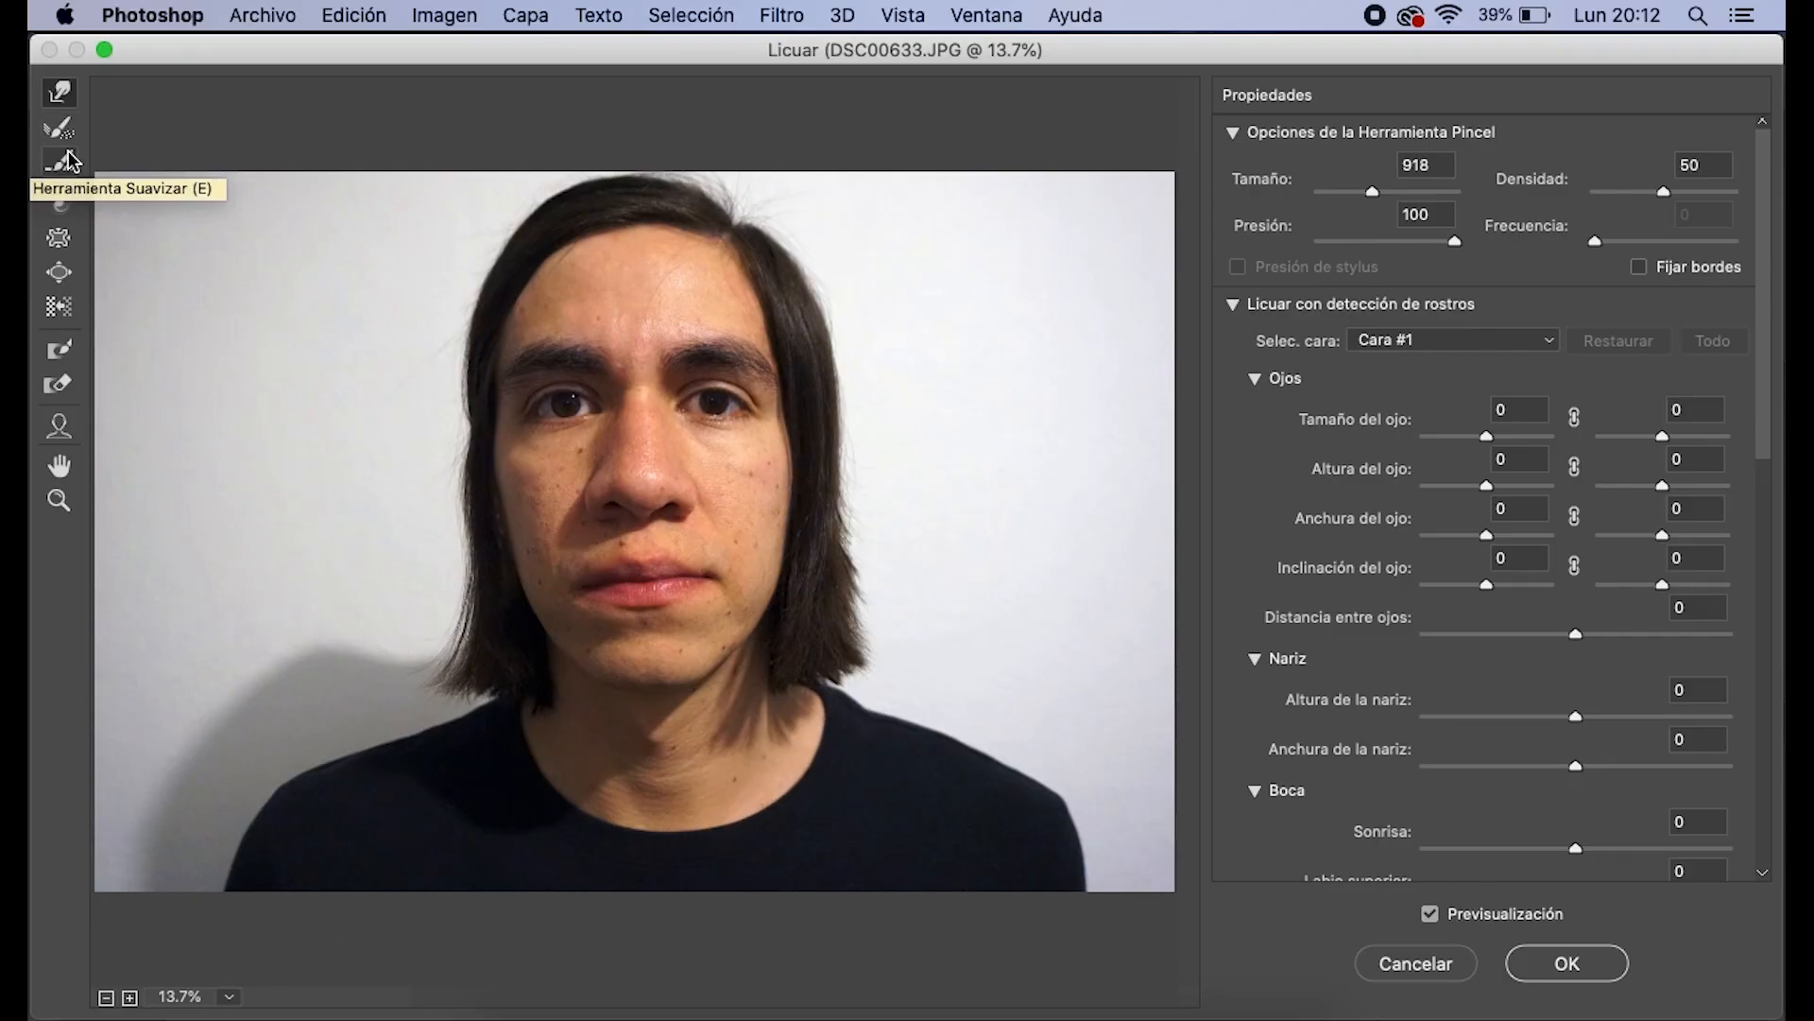
Try the Pucker tool at brush size 664, and enlarge the eyes and lips with the Bloat tool at size 305
left_click(61, 244)
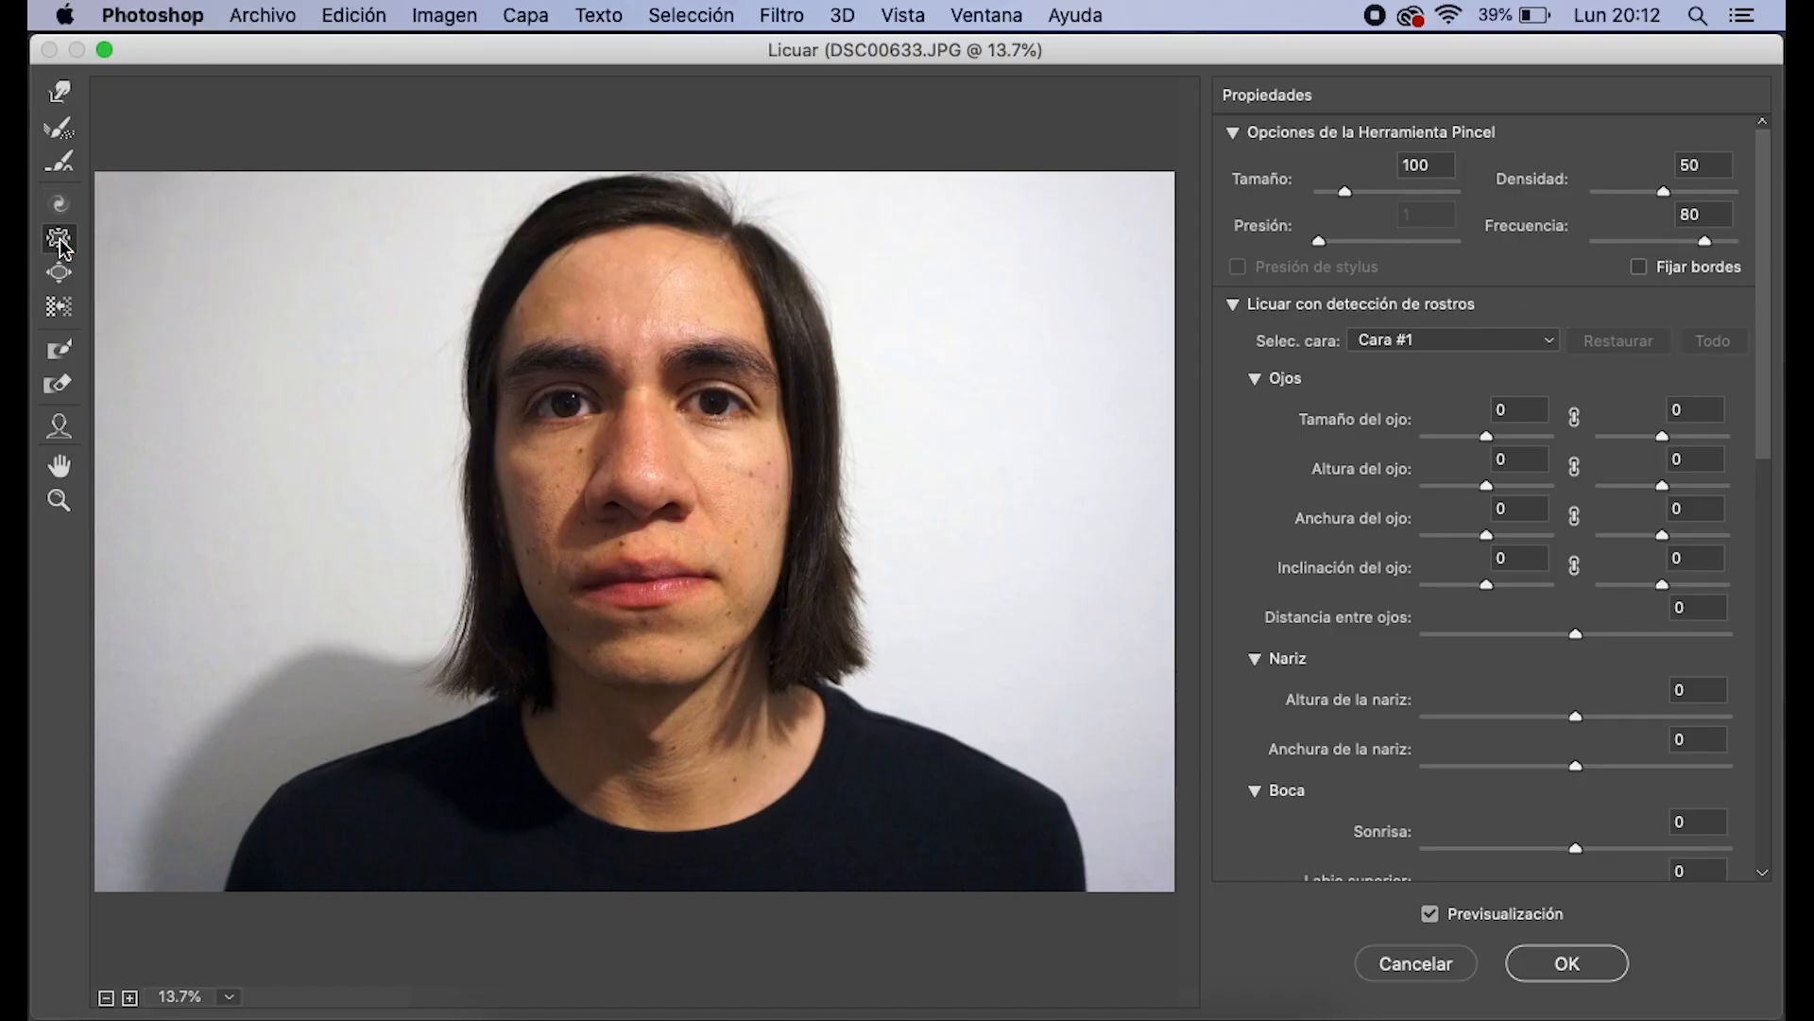
left_click_drag(1370, 192, 1367, 193)
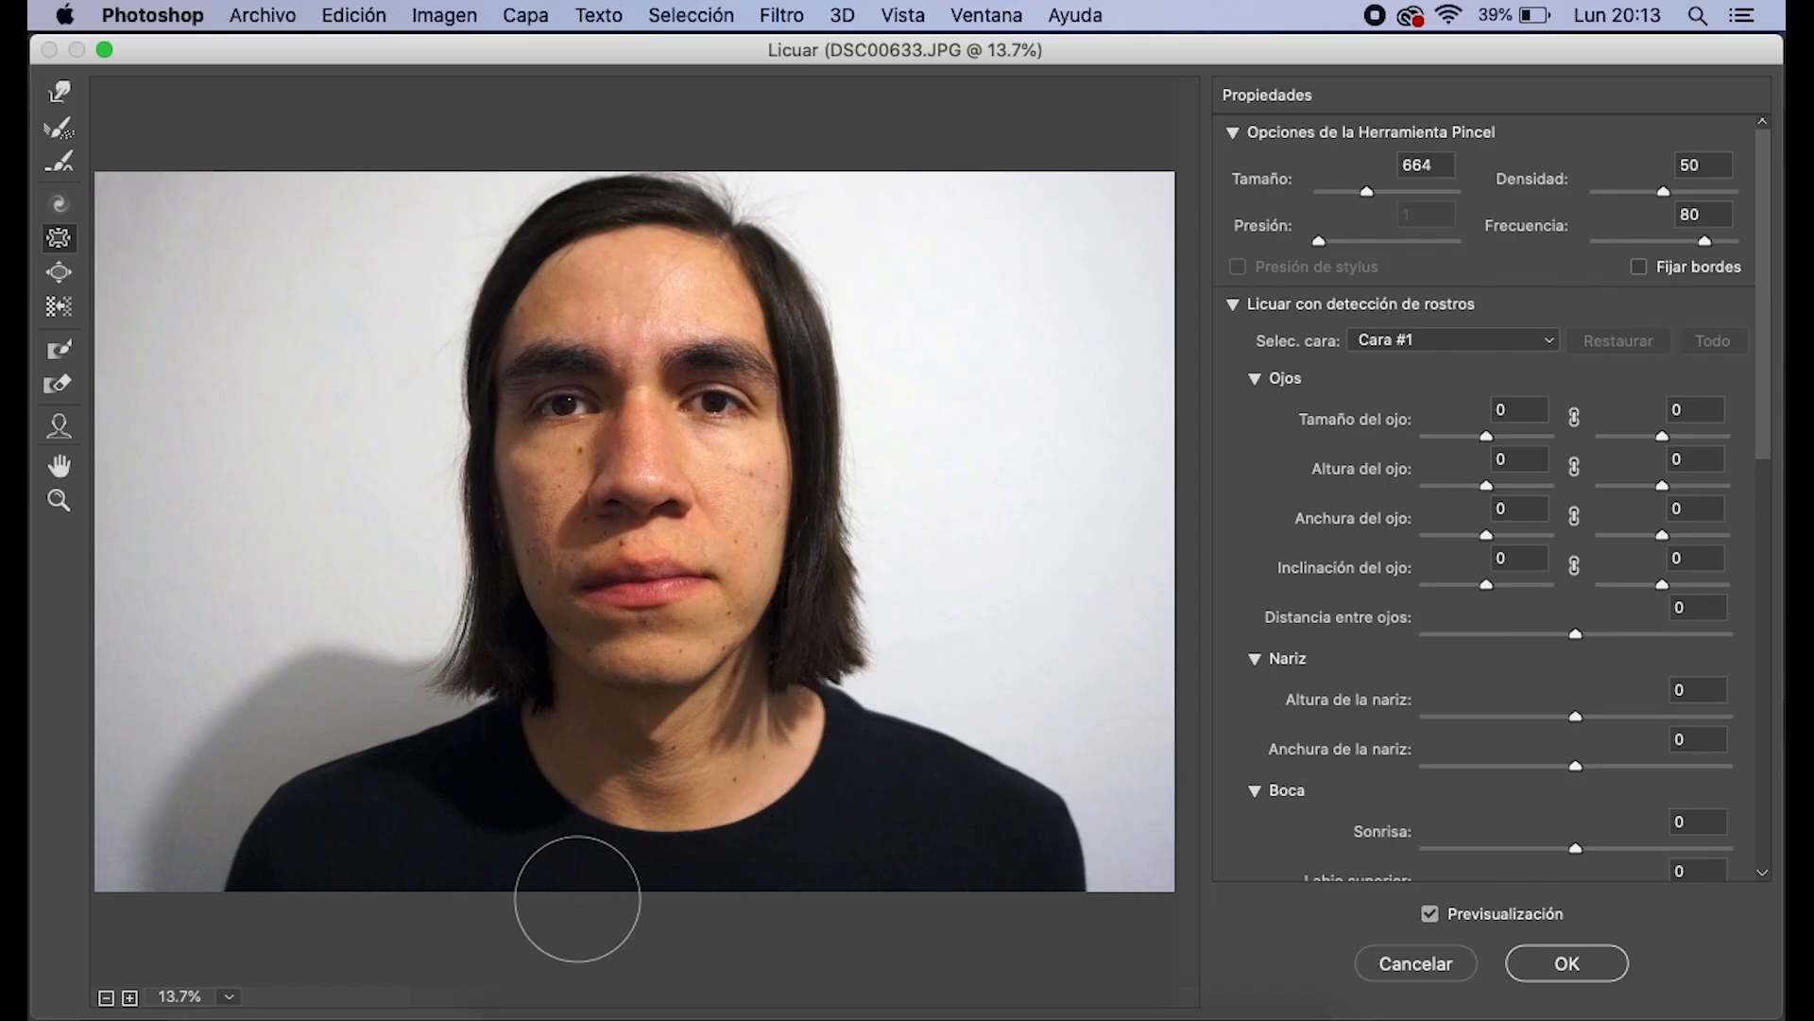
left_click(71, 280)
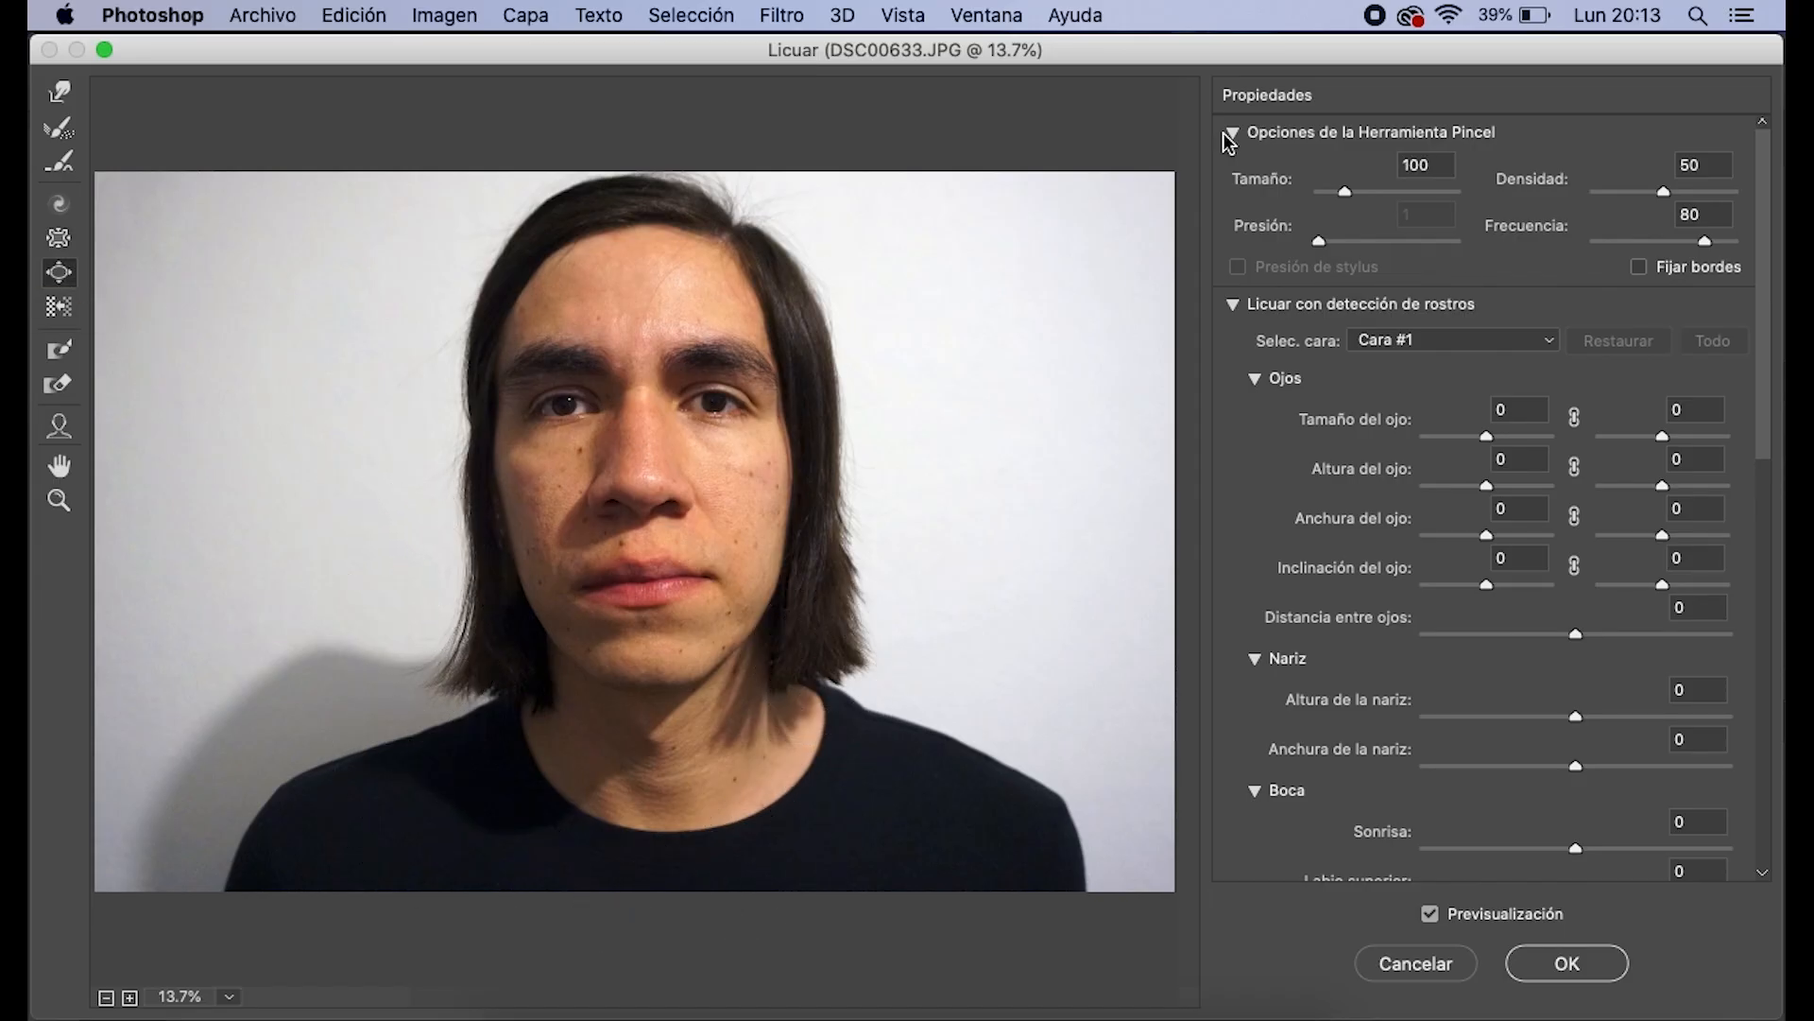
left_click_drag(1367, 192, 1377, 192)
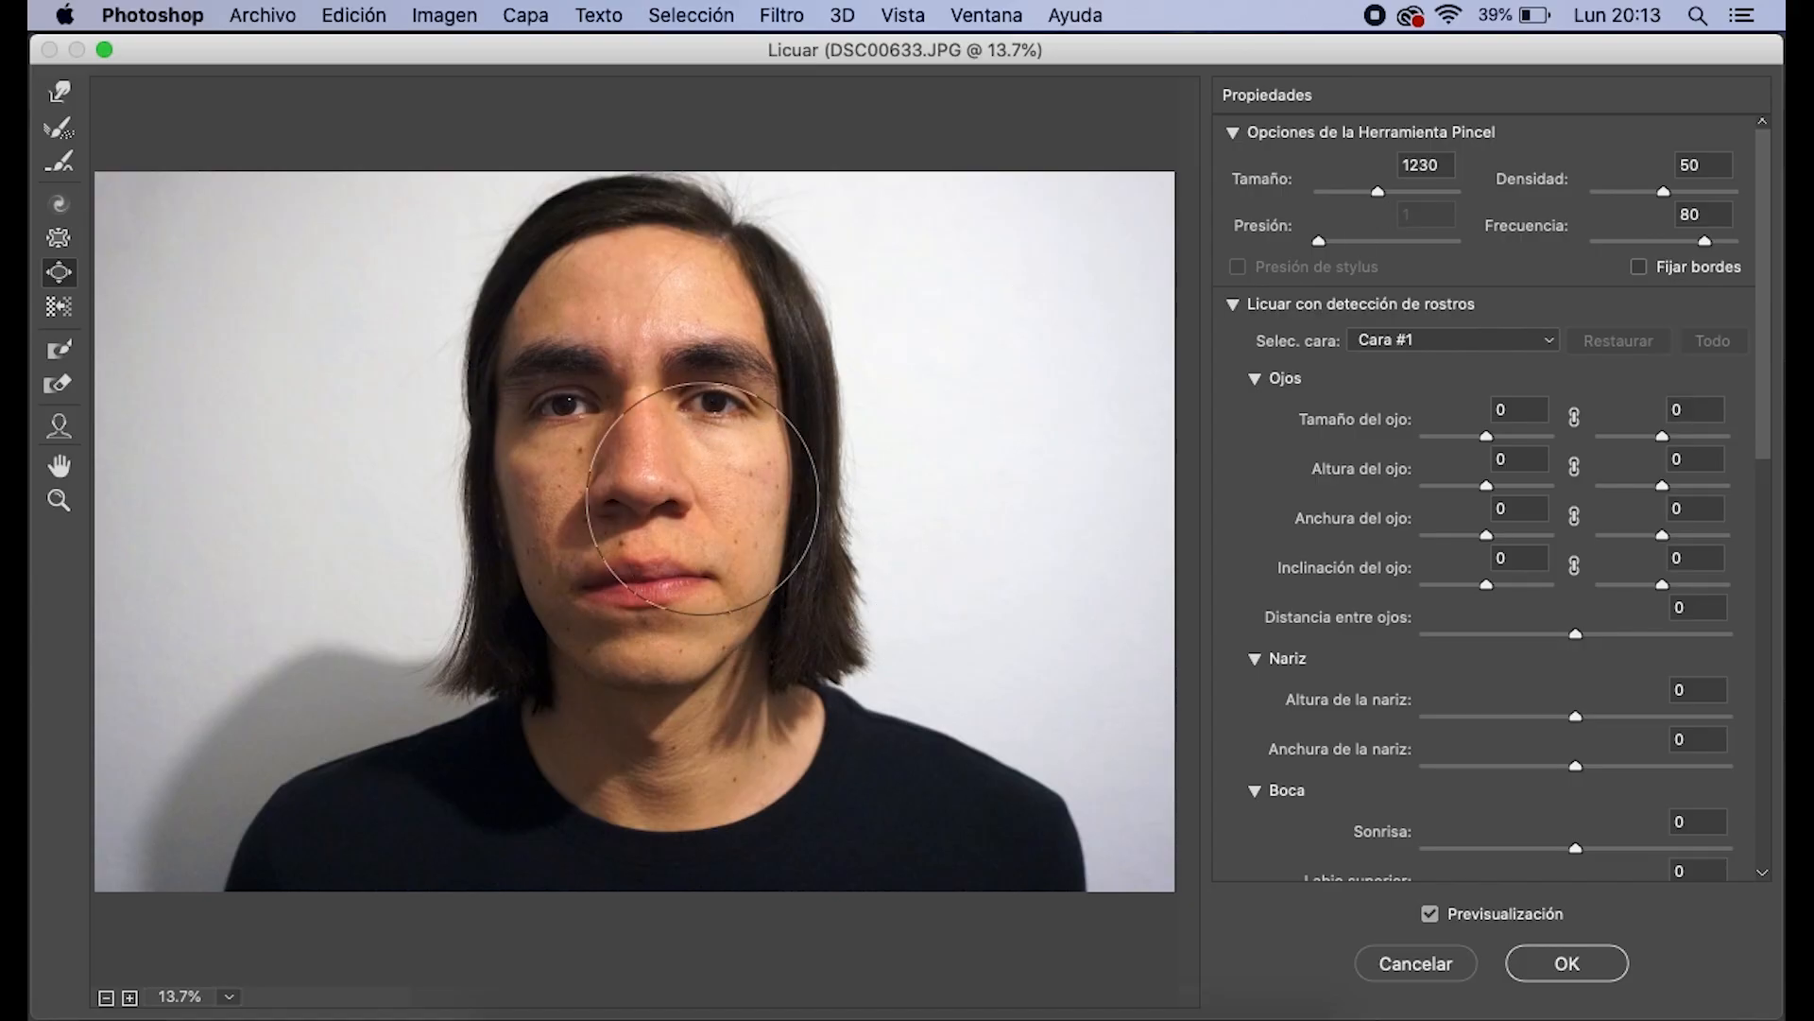
left_click_drag(1378, 192, 1359, 192)
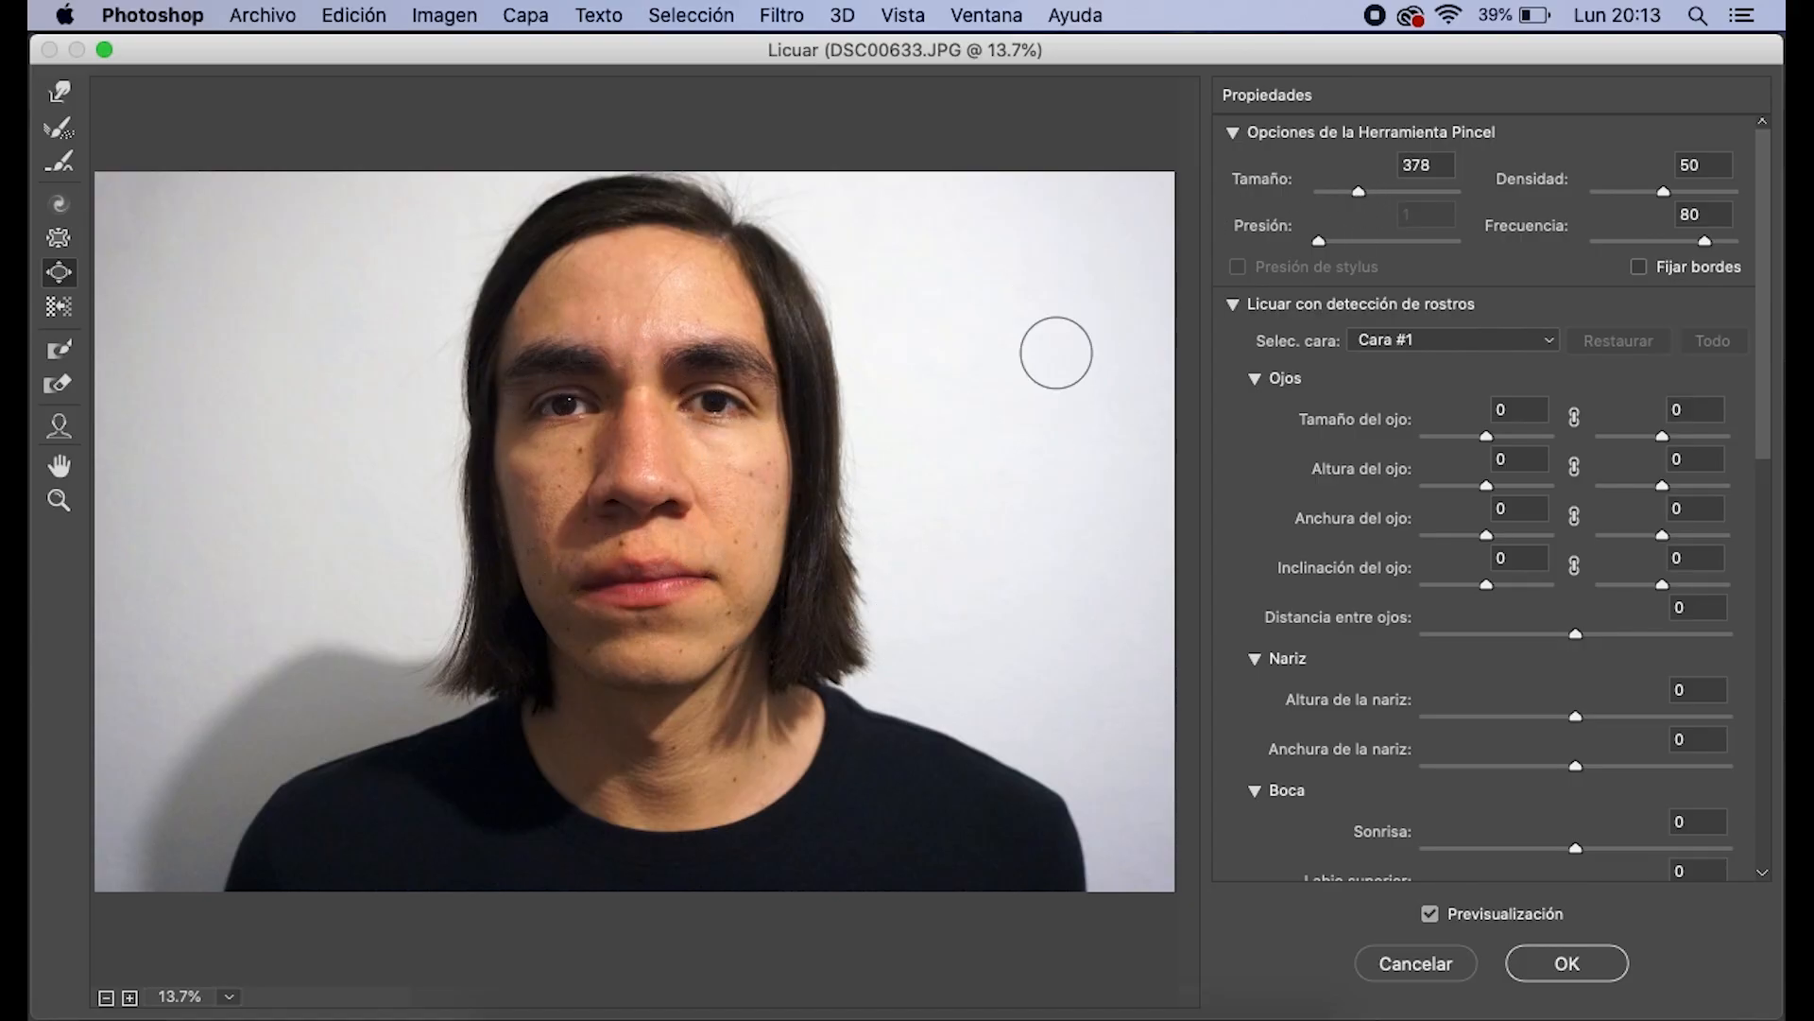
left_click(1379, 191)
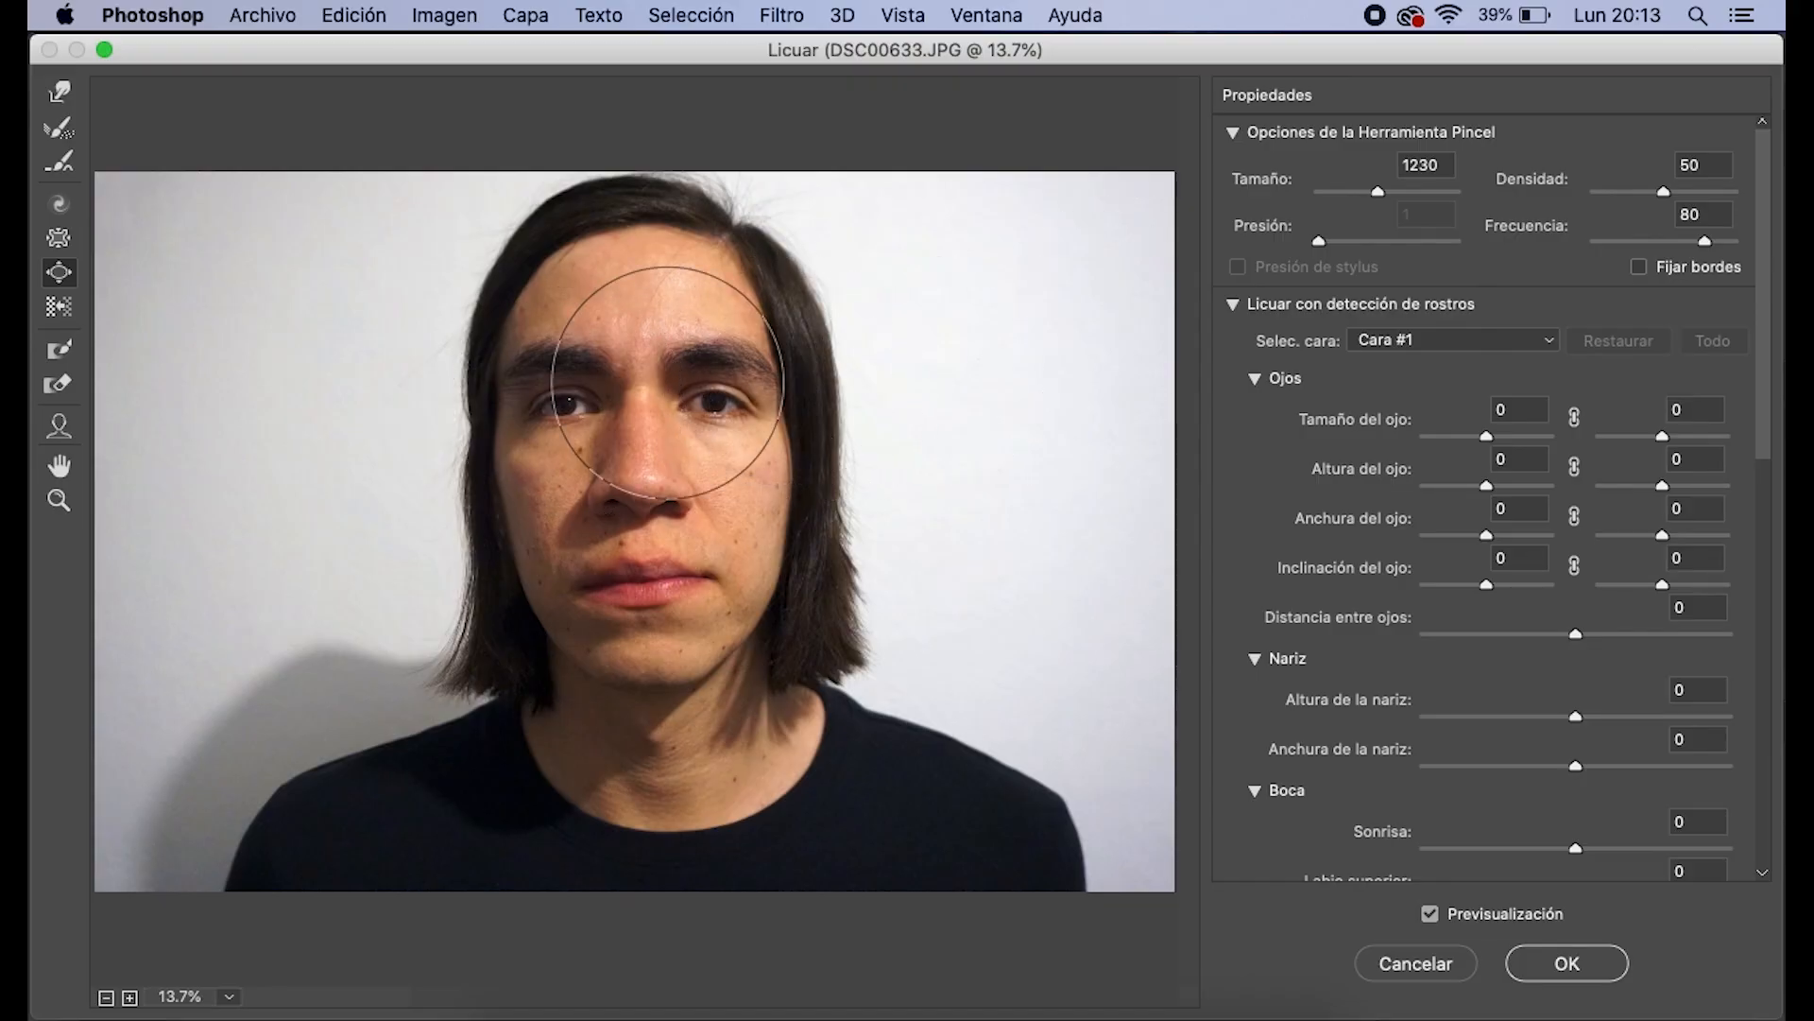
left_click(1351, 192)
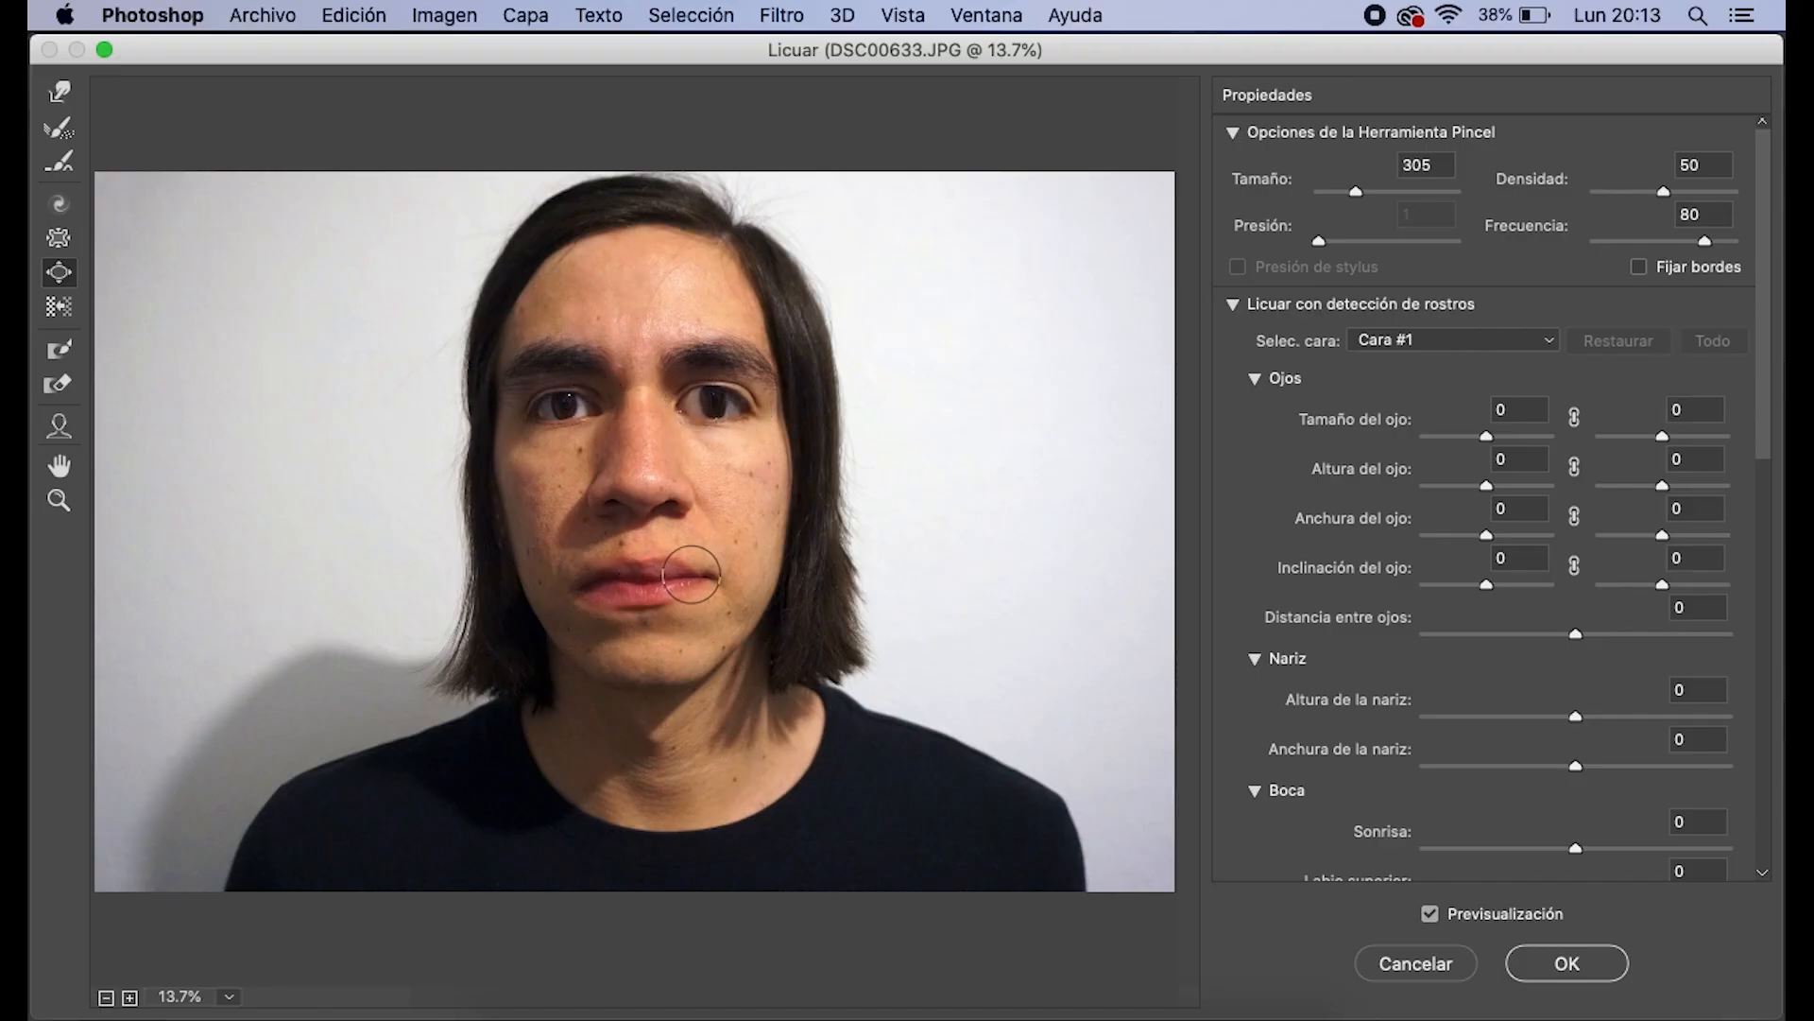
mouse_move(622, 575)
left_mouse_down()
mouse_move(698, 572)
mouse_move(609, 604)
mouse_move(708, 594)
left_mouse_up()
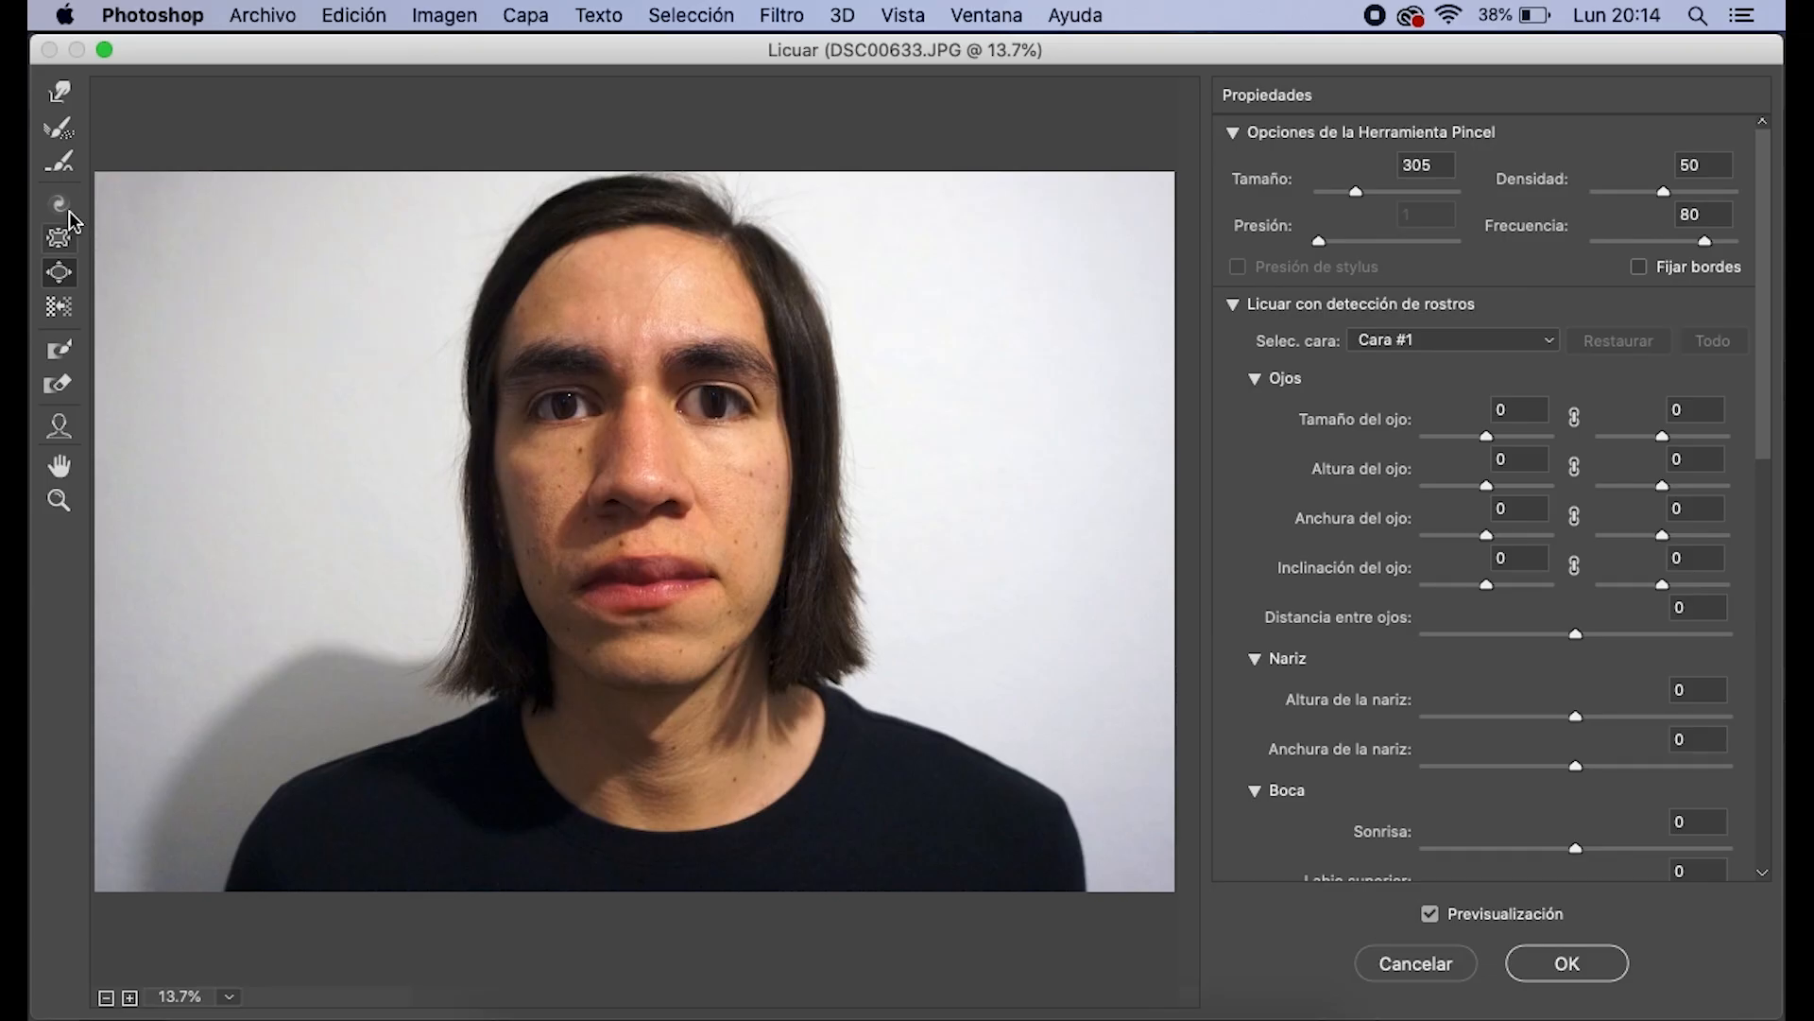
Restore the distorted hair edges, eyes and lips with the Reconstruct tool at brush size 557, and return to the Forward Warp tool
left_click(59, 129)
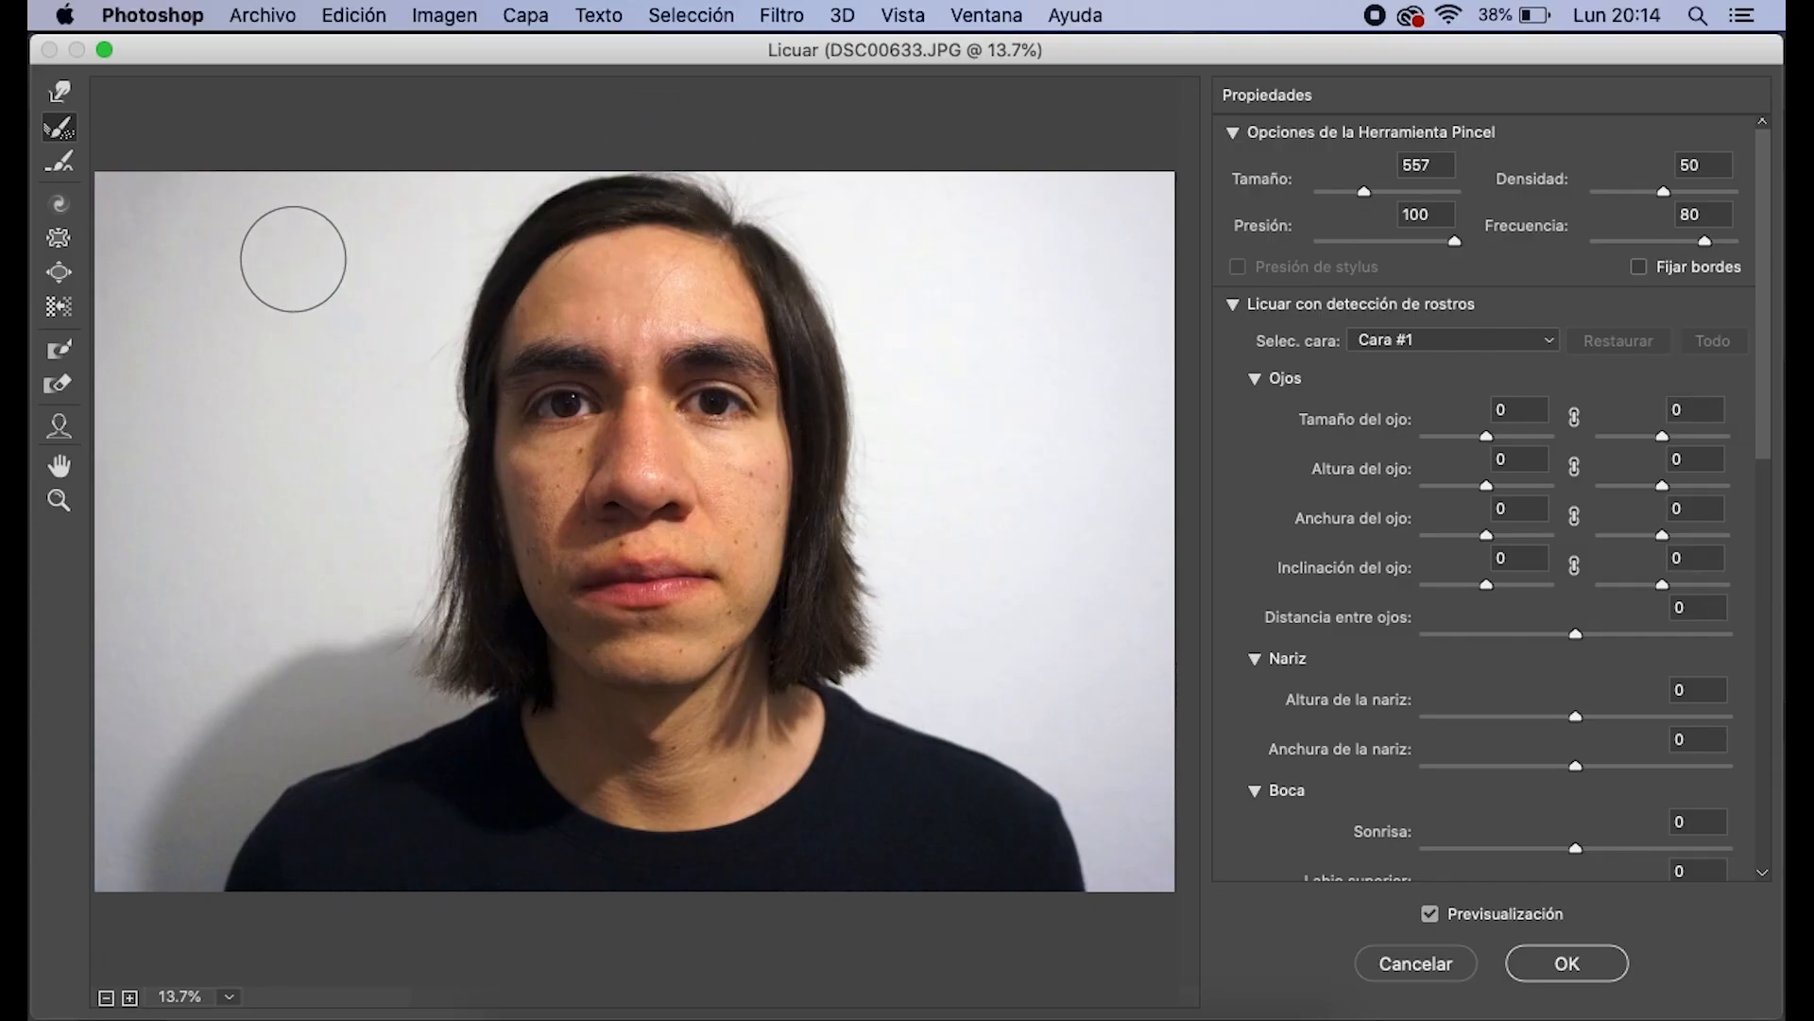
left_click(58, 95)
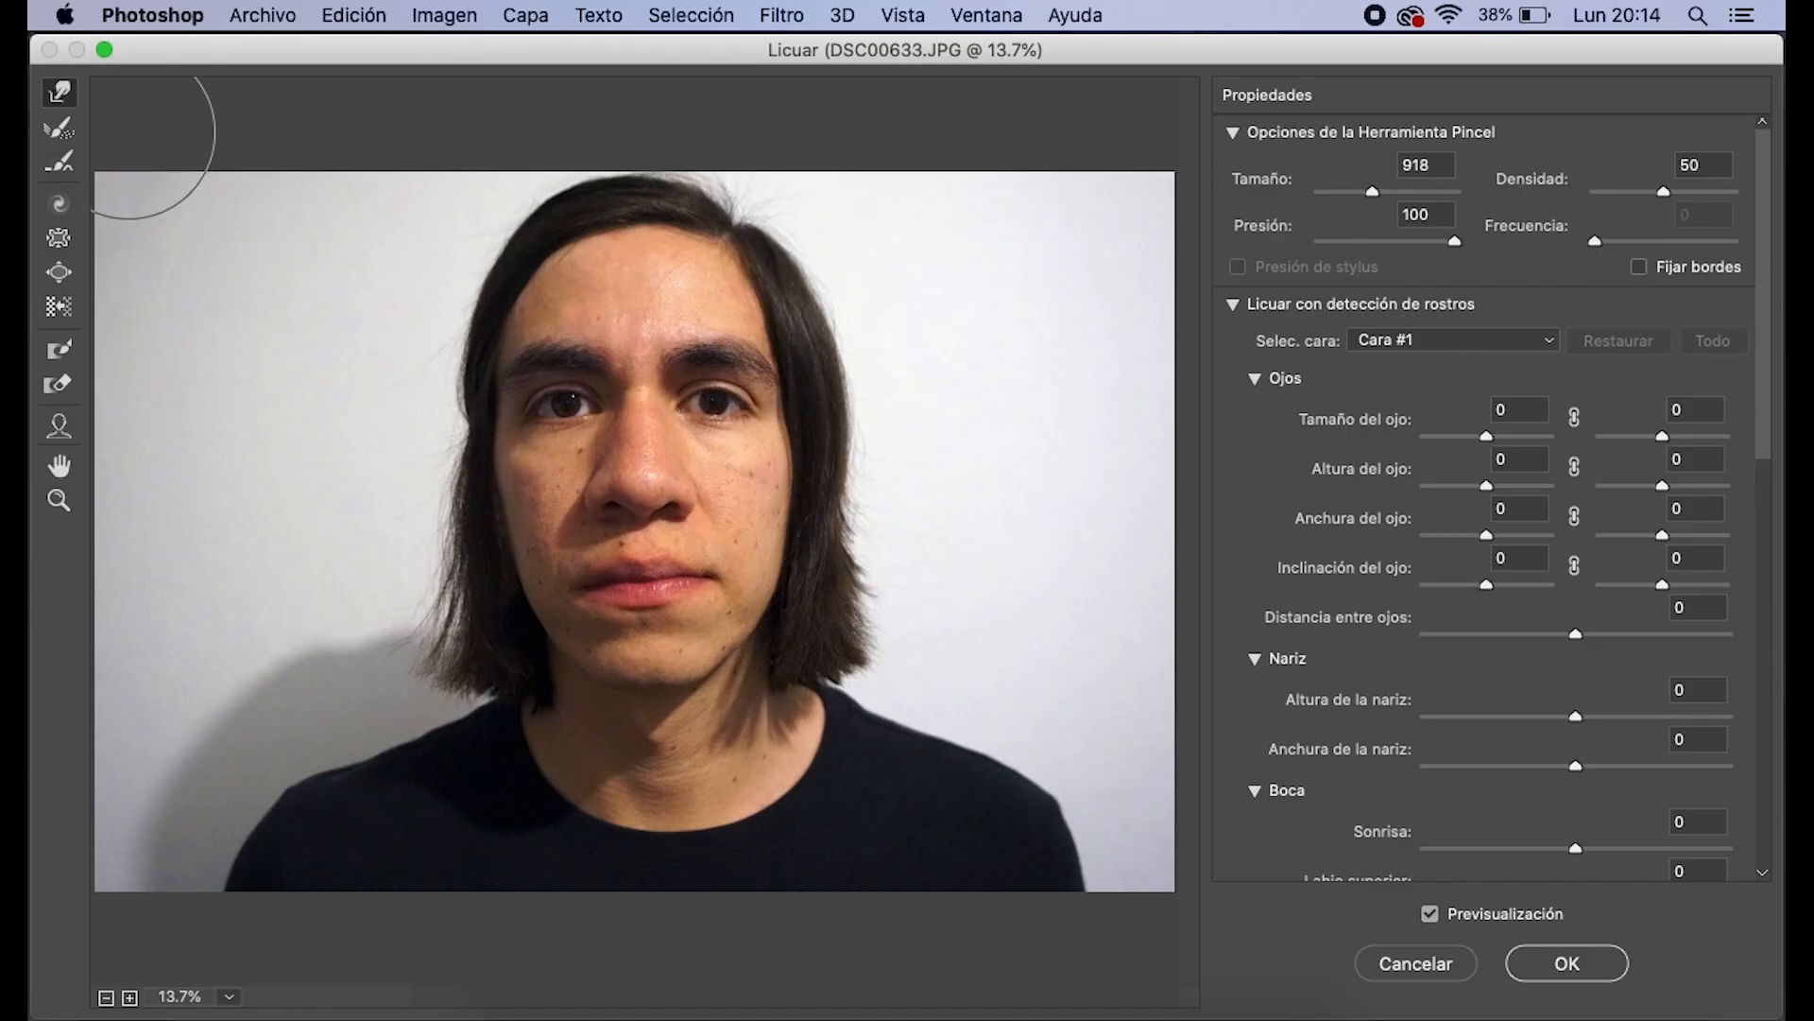
scroll(1495, 511, "down", 3)
scroll(1475, 525, "up", 3)
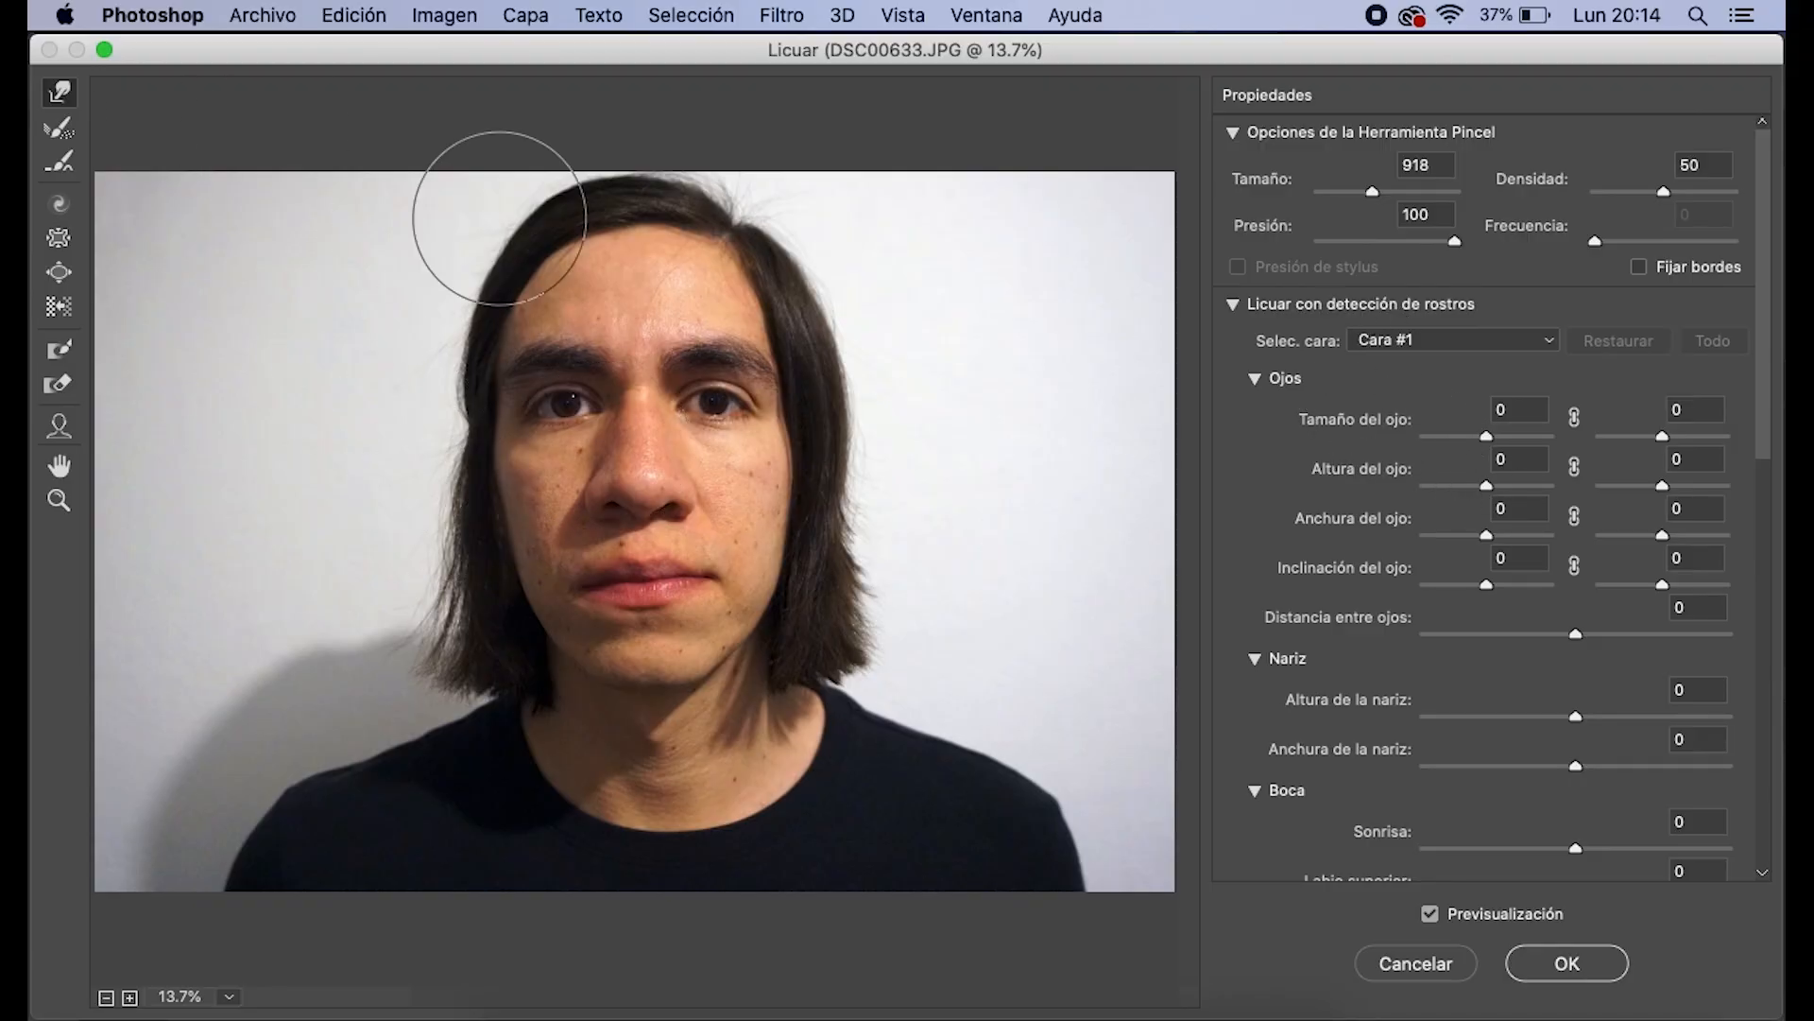
Set the left eye's size to 36 and height to 20, eye distance to -15, nose height to 33 and nose width to -98
left_click_drag(1482, 437, 1507, 493)
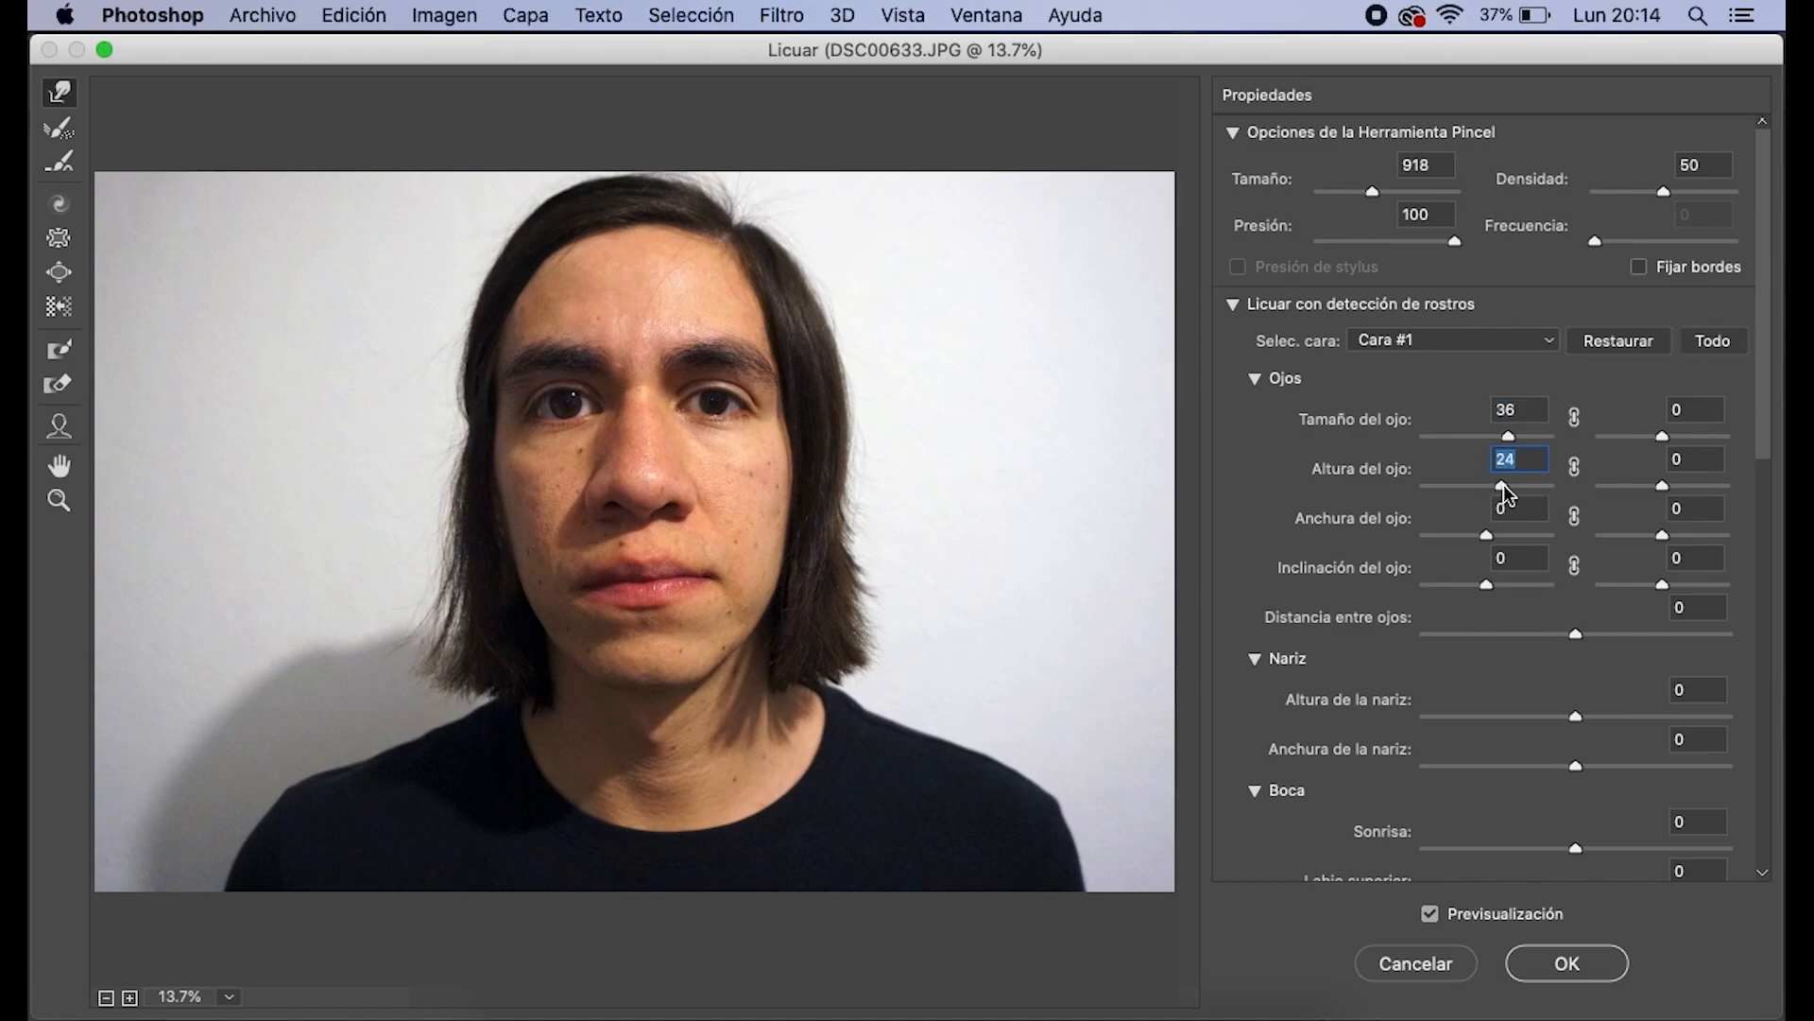
left_click_drag(1576, 635, 1626, 699)
scroll(1578, 699, "down", 1)
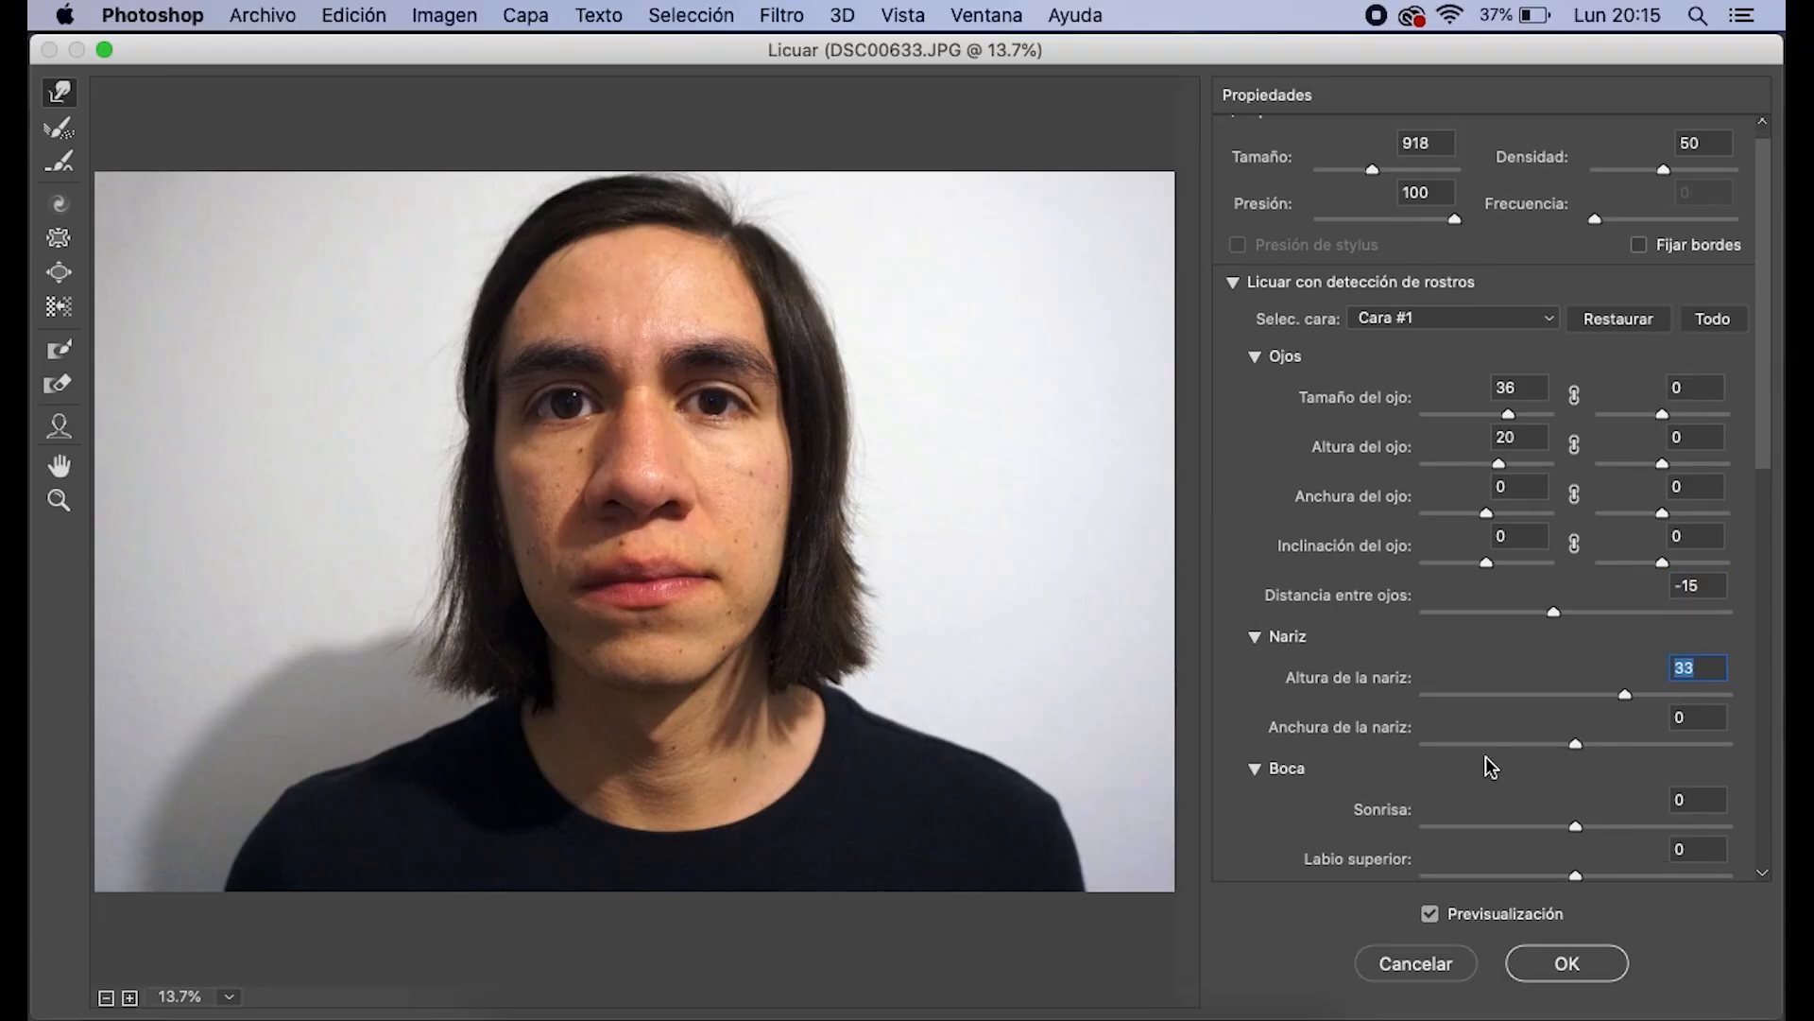
left_click_drag(1575, 744, 1467, 771)
scroll(1512, 661, "down", 10)
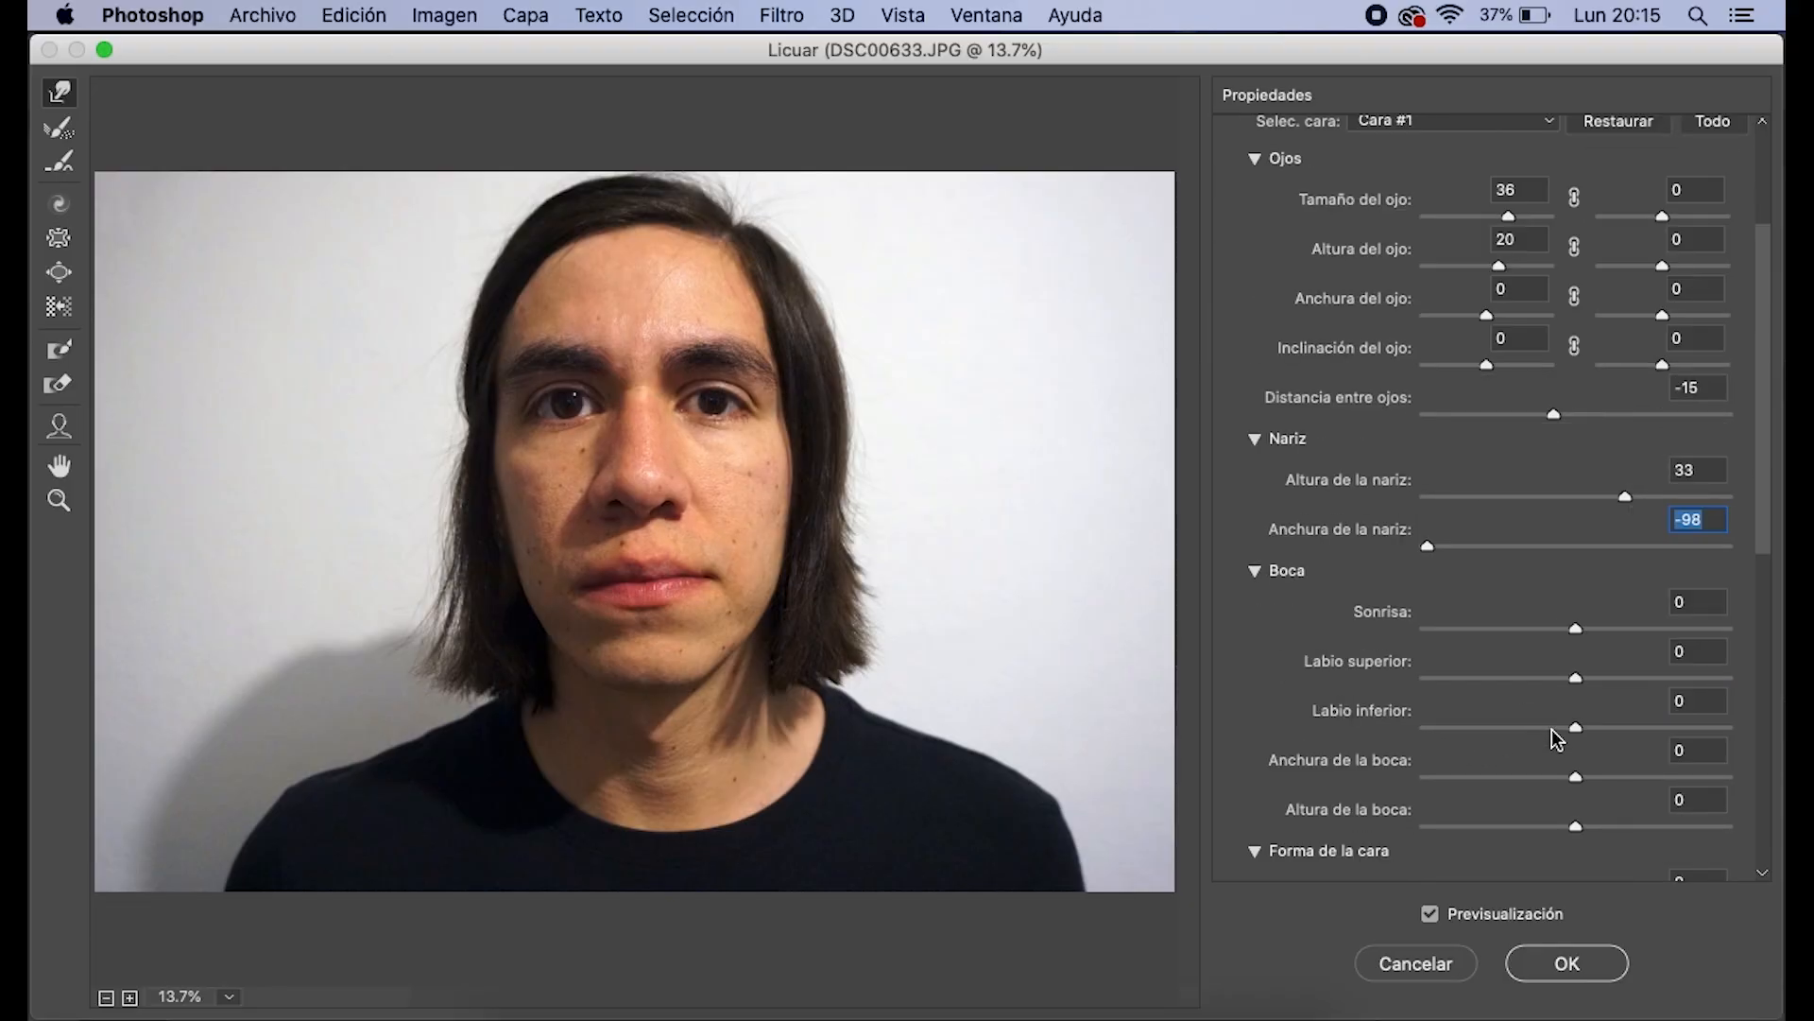
Set the mouth's smile to 70, upper lip to 55 and mouth width to 72
scroll(1561, 561, "up", 10)
scroll(1607, 556, "down", 3)
scroll(1616, 567, "down", 2)
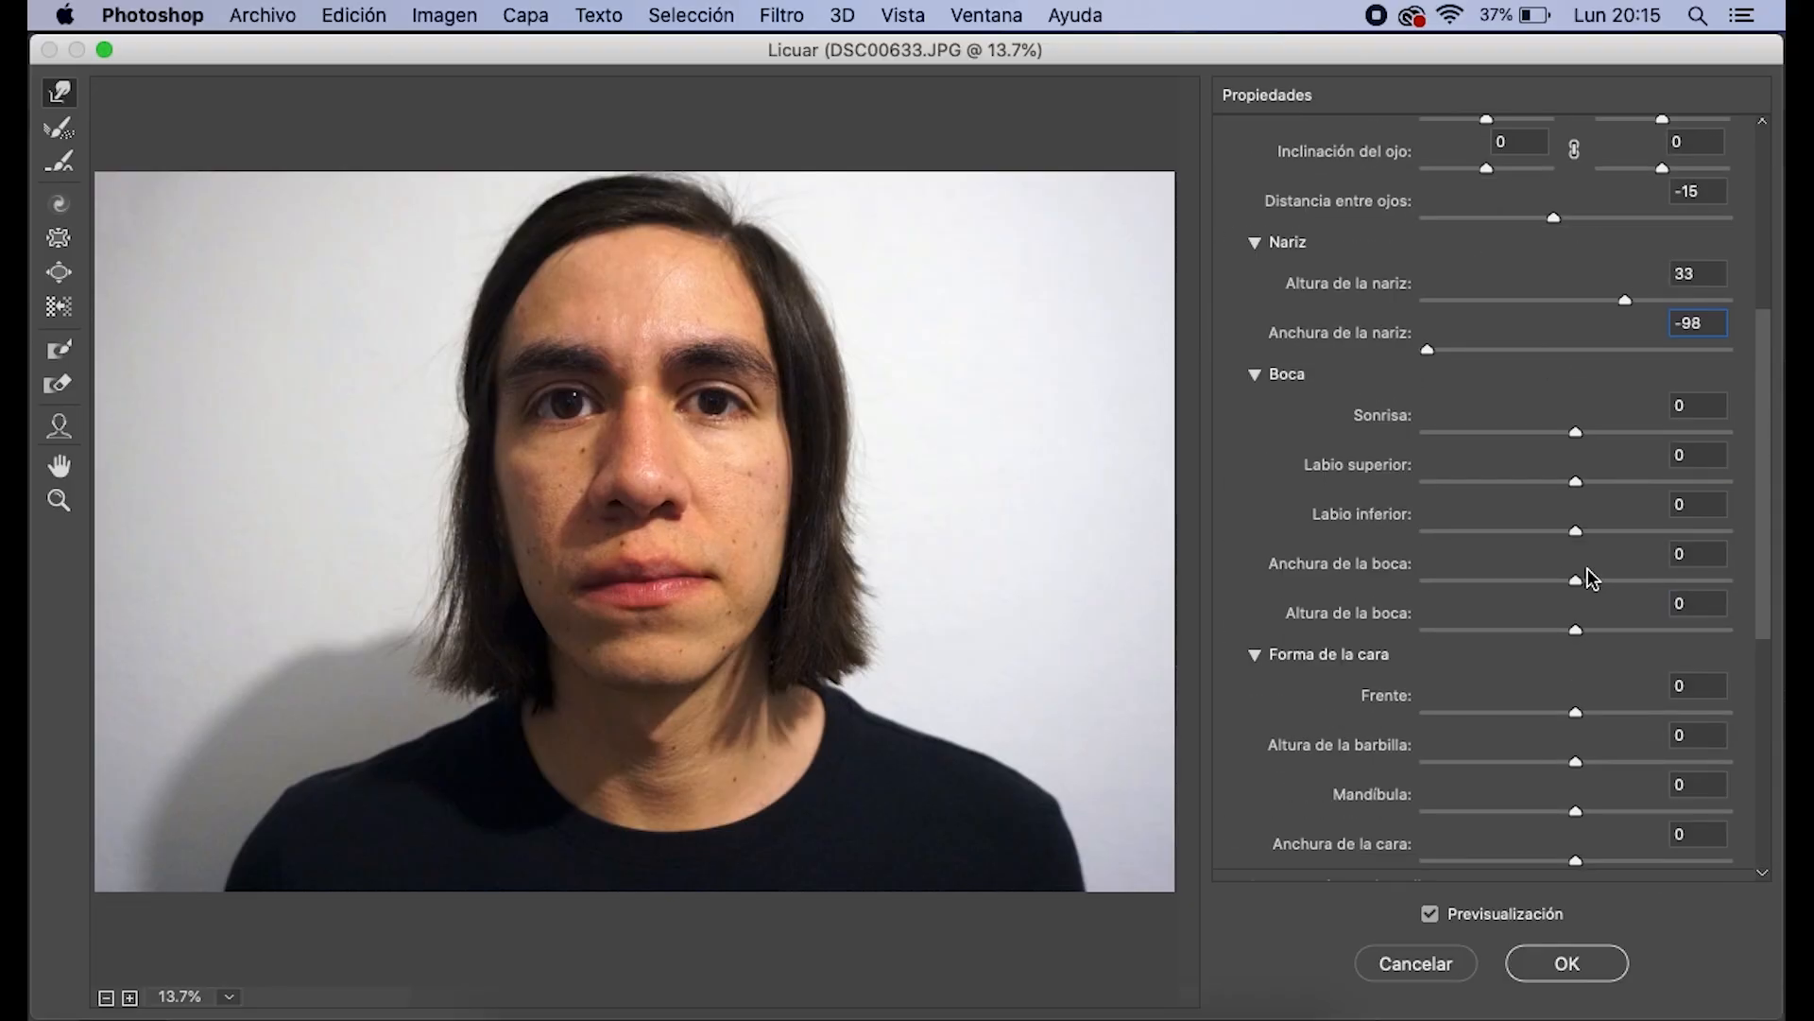
left_click_drag(1539, 442, 1683, 463)
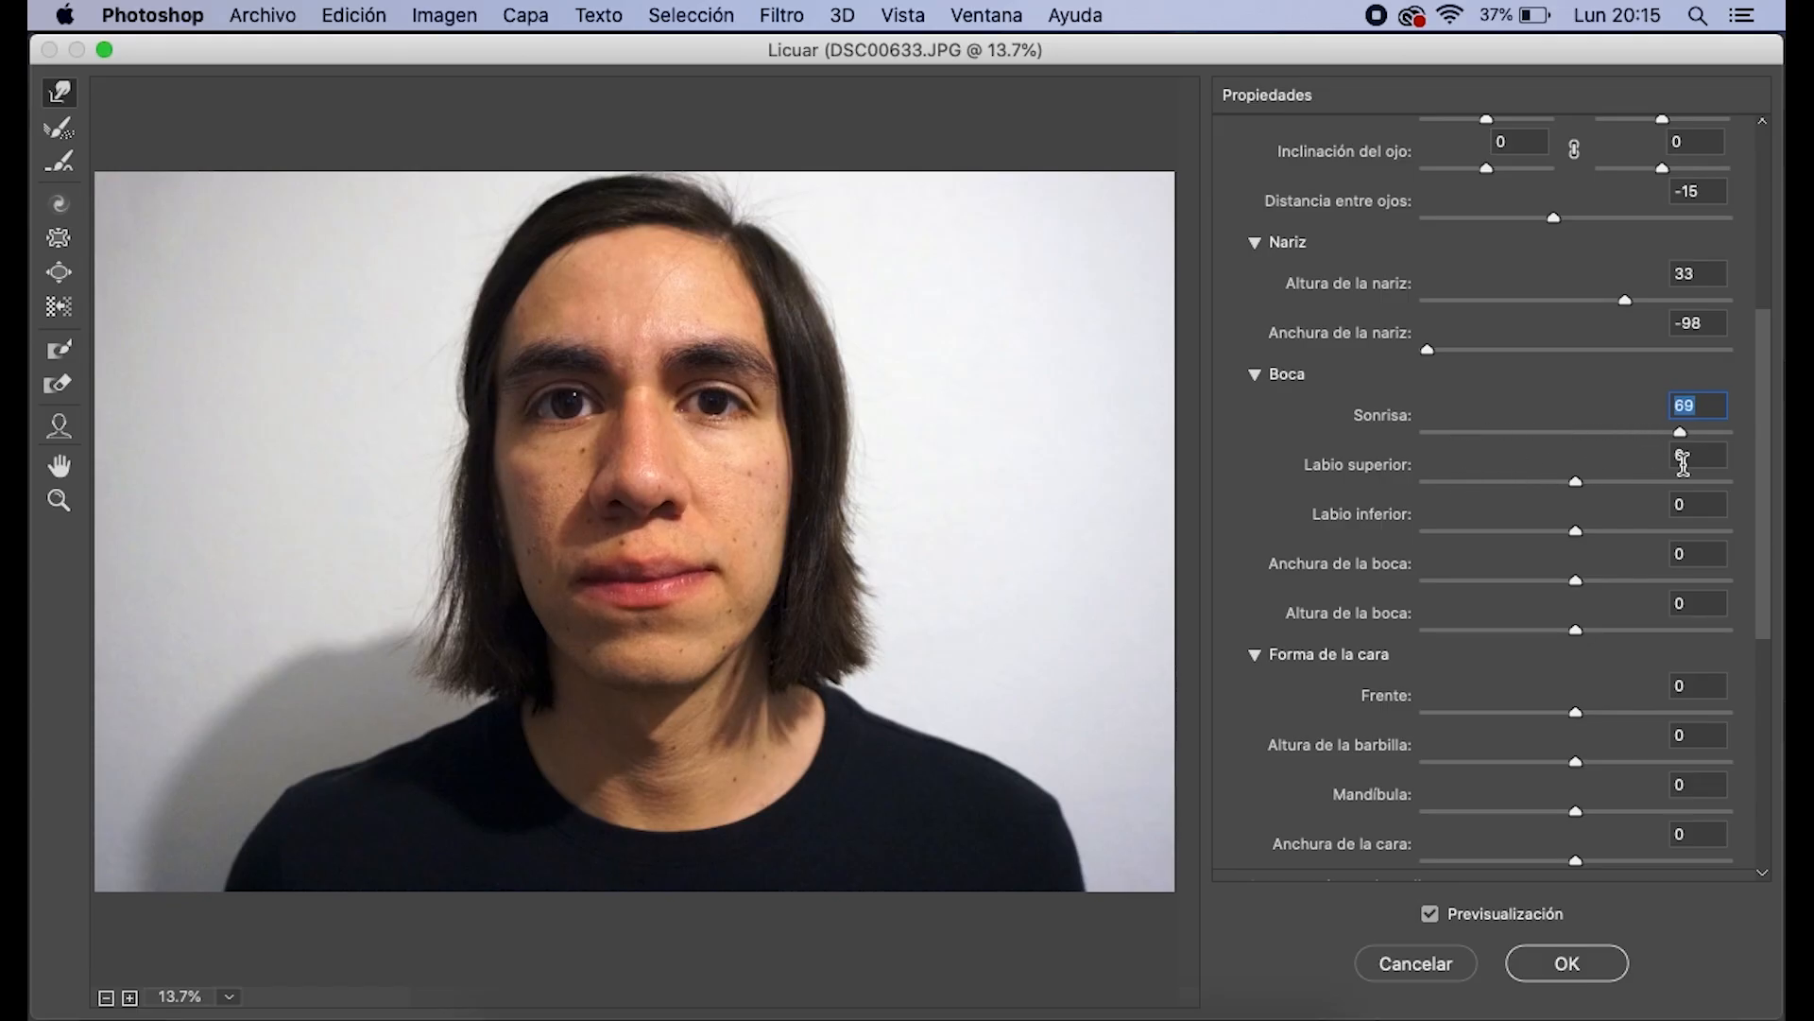
left_click_drag(1577, 483, 1657, 481)
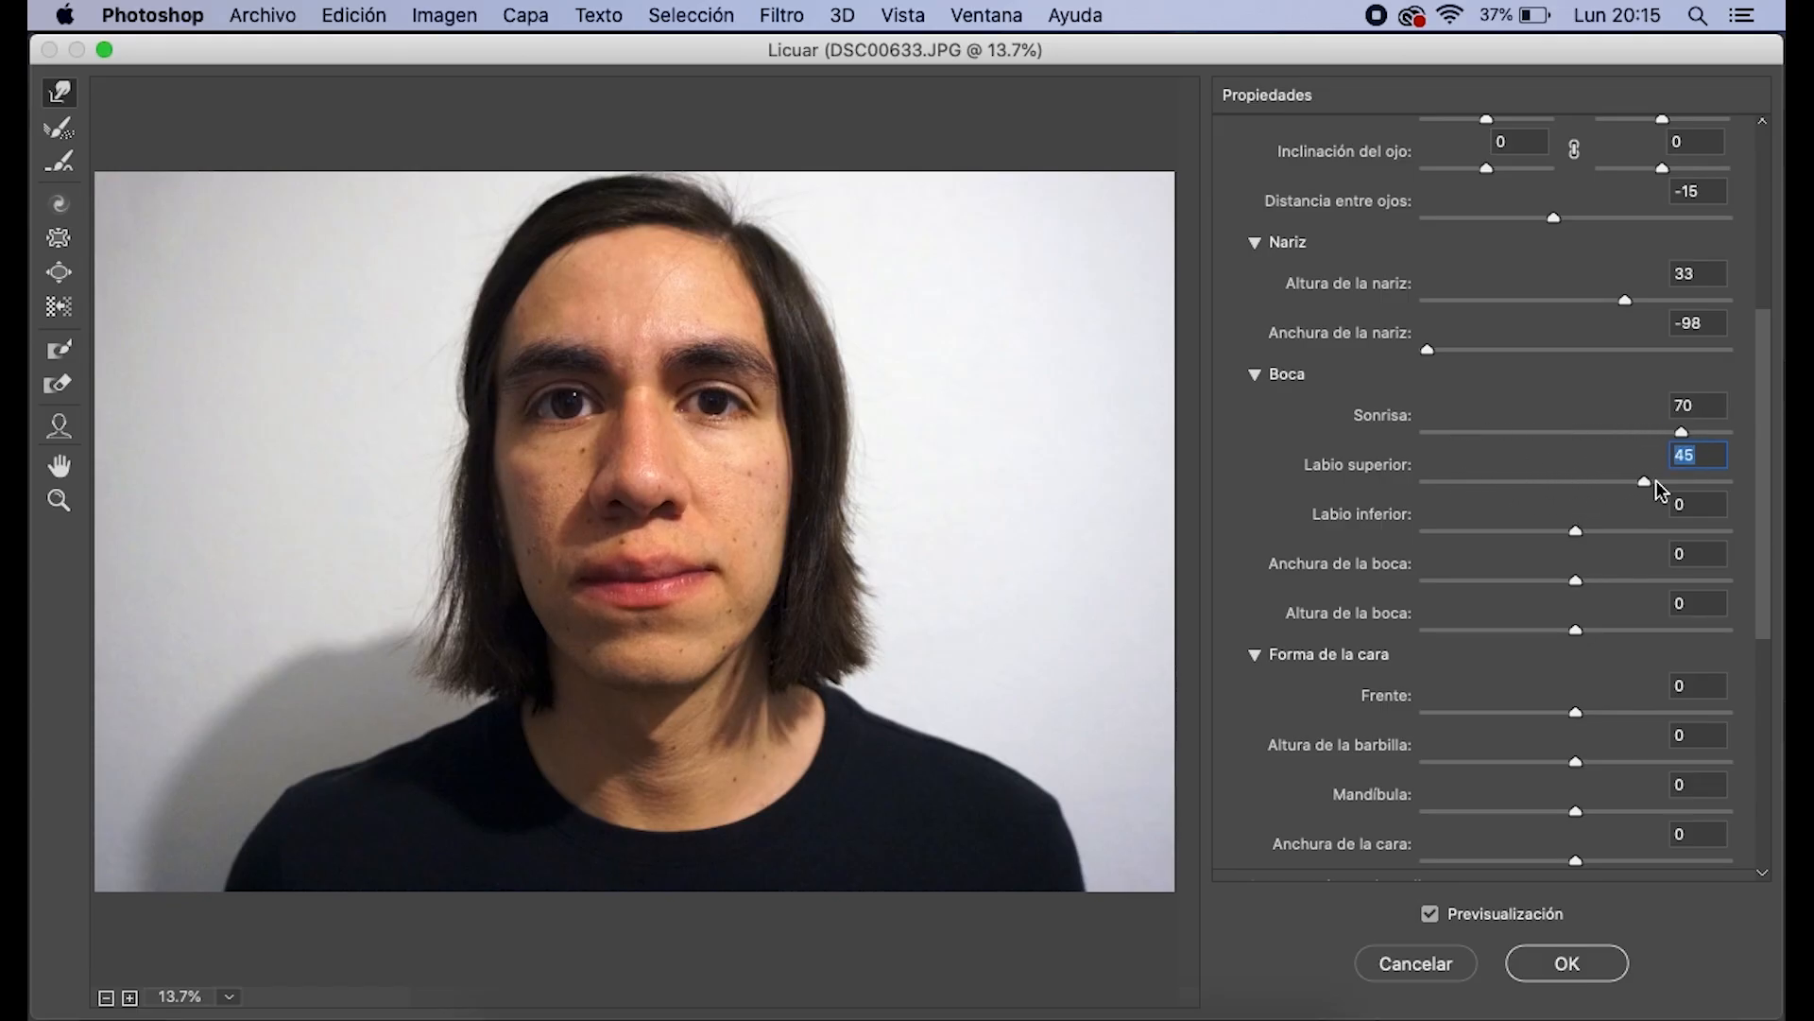
scroll(1581, 587, "down", 1)
left_click_drag(1576, 559, 1687, 566)
Set the forehead to -47, reduce the jaw and chin height, and apply the Liquify filter to the photo
scroll(1587, 620, "down", 3)
left_click_drag(1576, 519, 1505, 553)
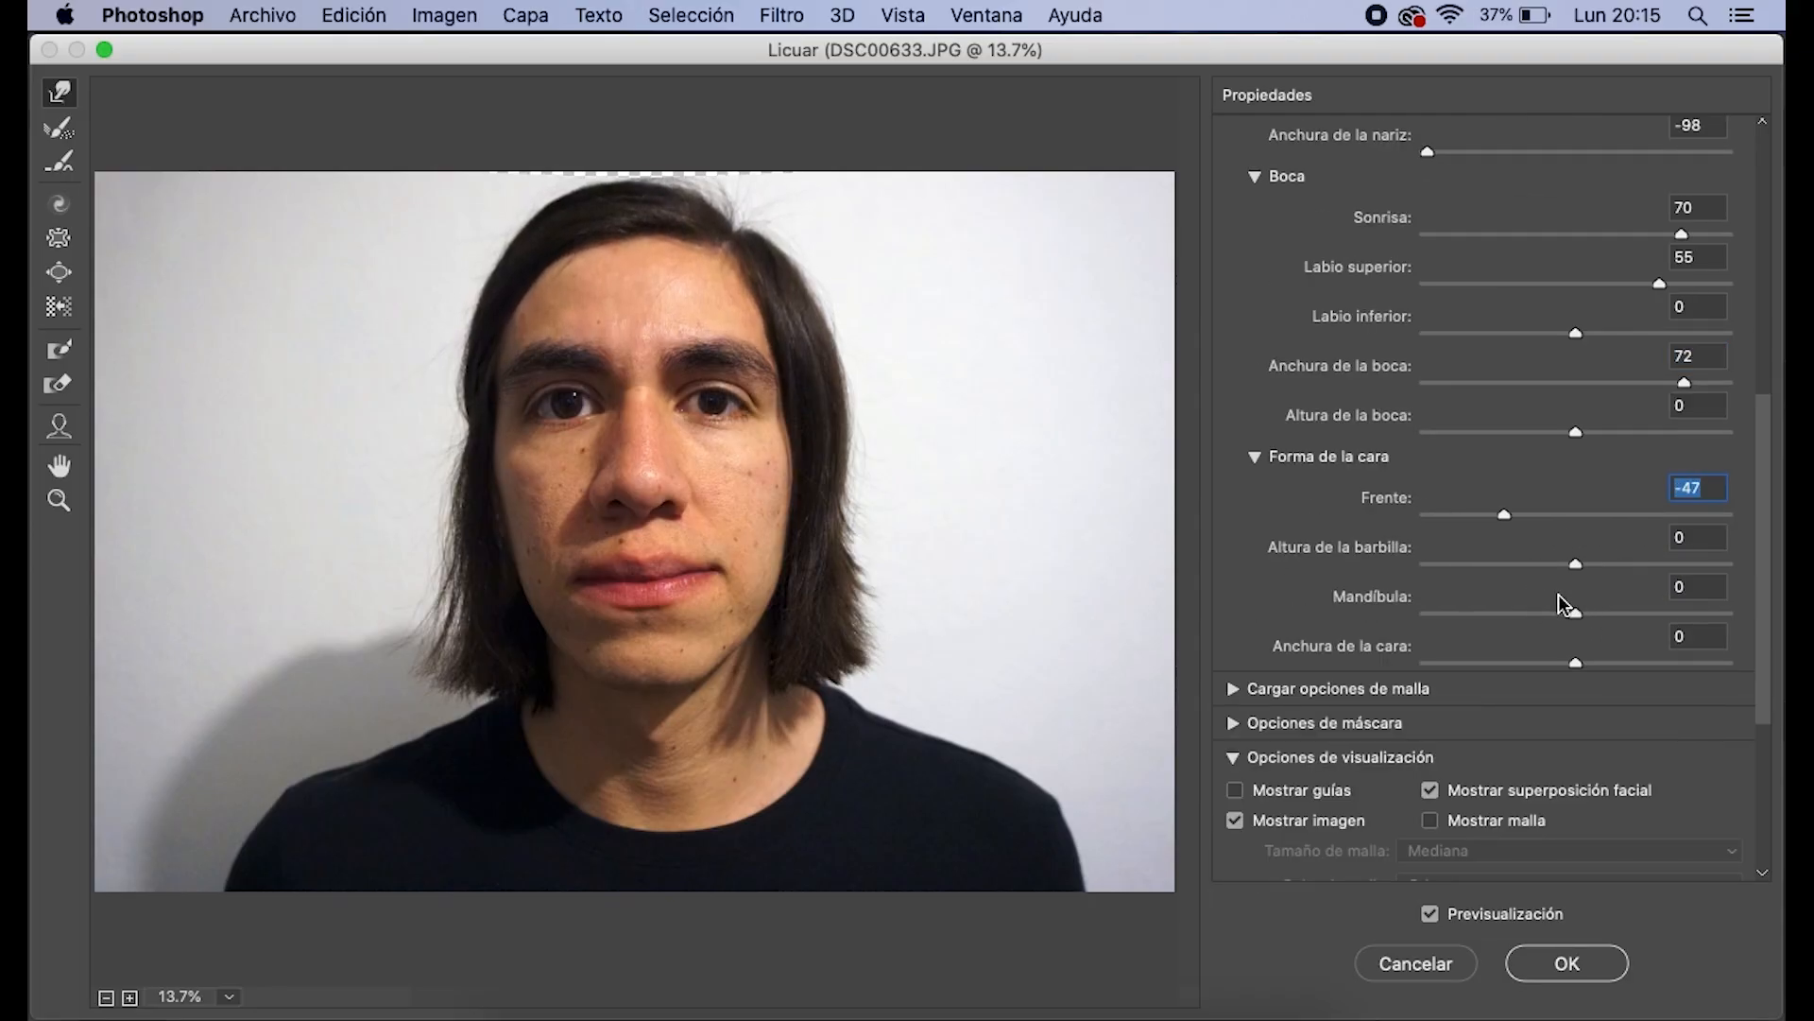
left_click_drag(1579, 624, 1524, 638)
left_click_drag(1576, 565, 1540, 574)
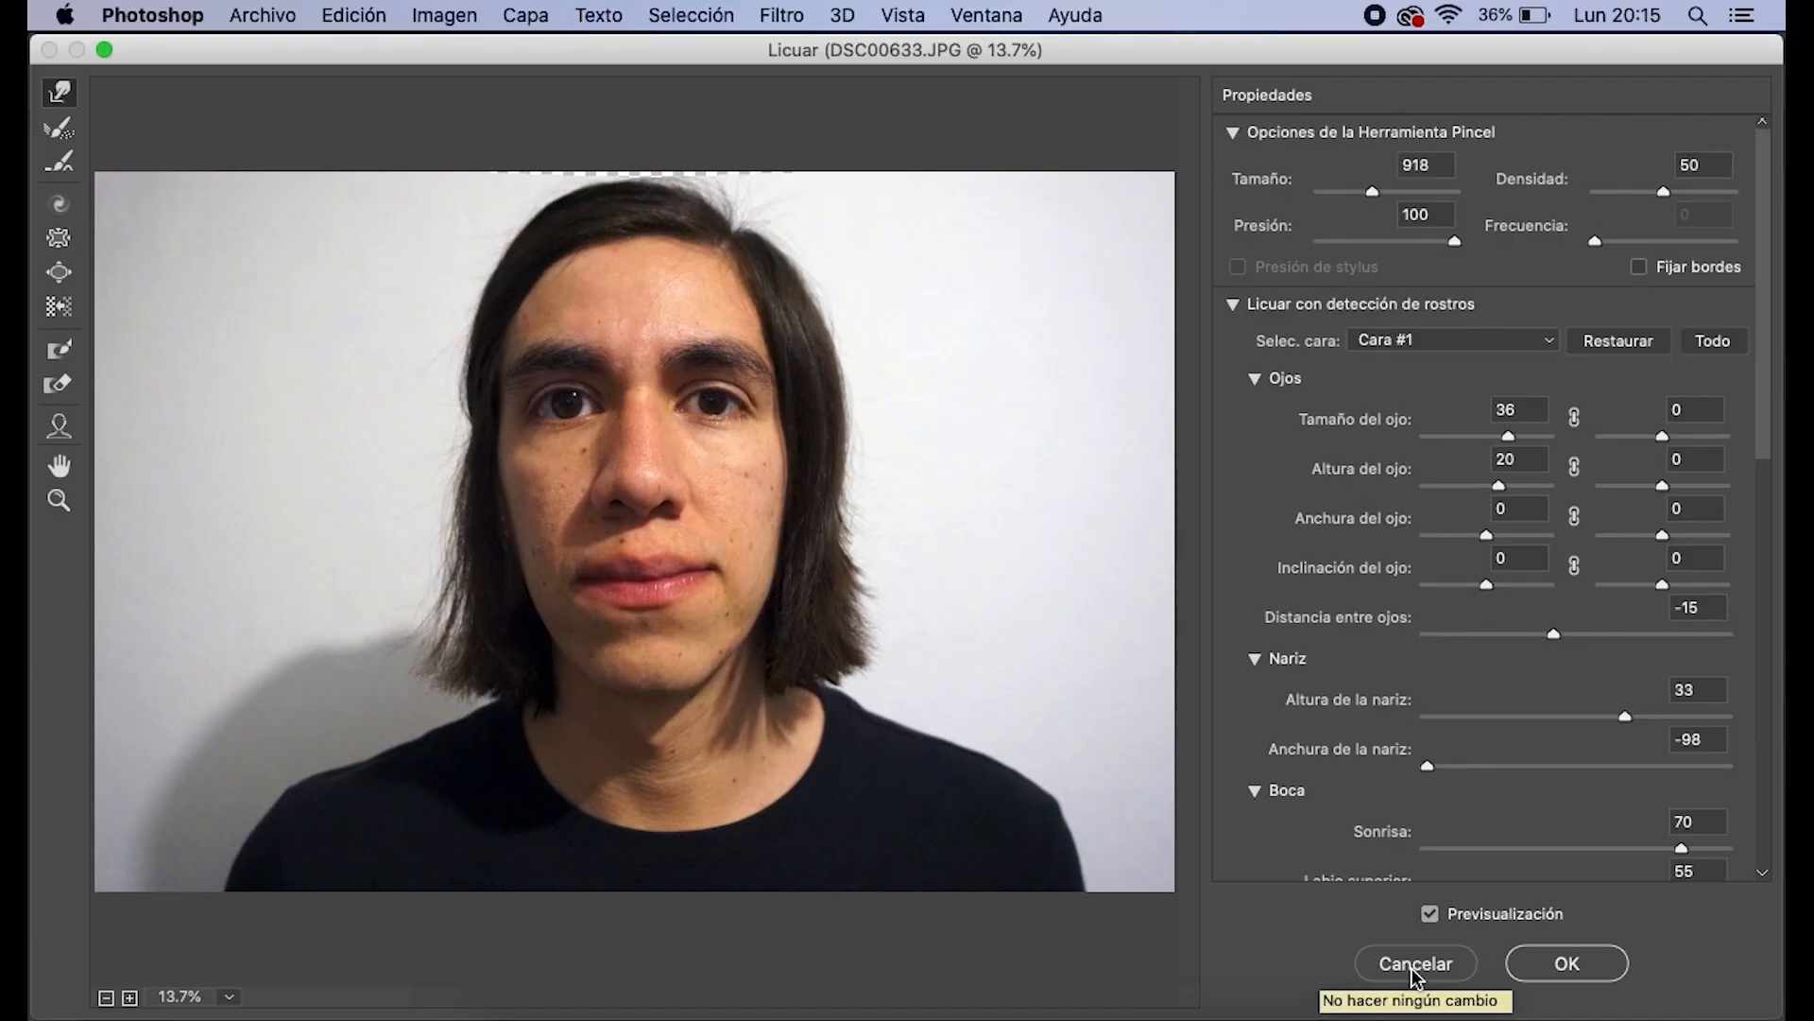
left_click(1556, 968)
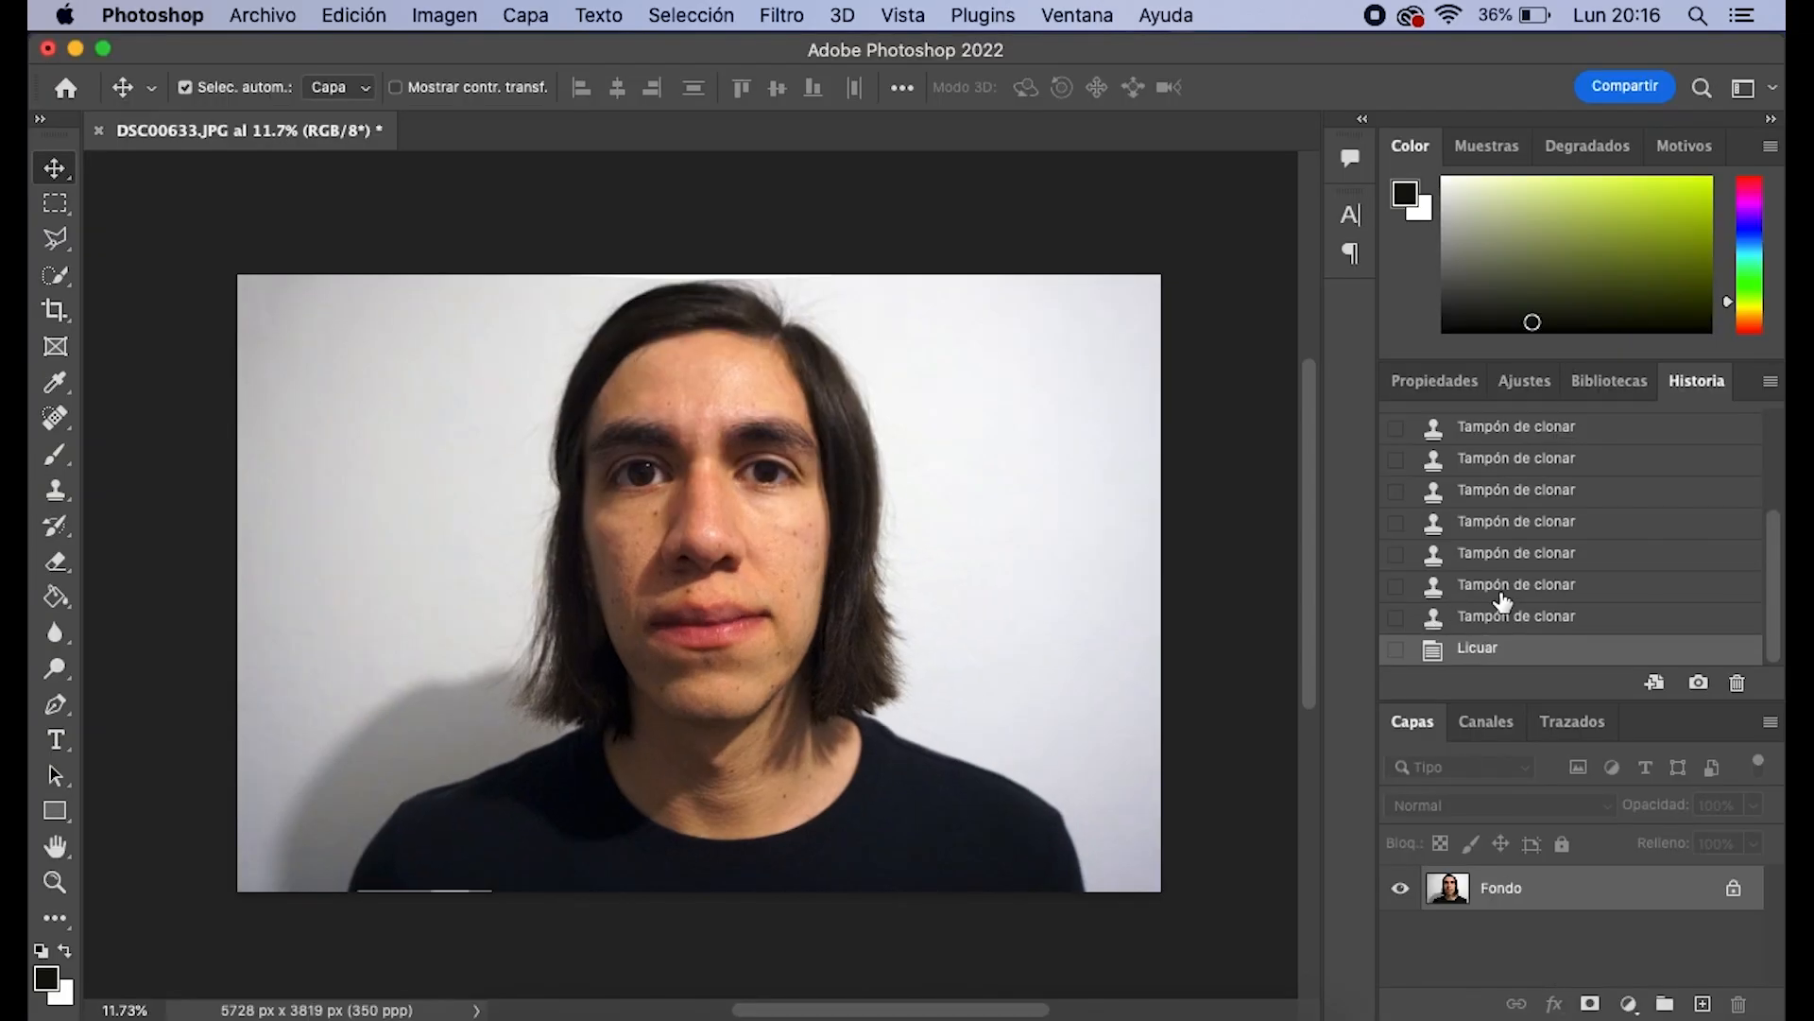
Compare the portrait before and after Liquify by switching between the Clone Stamp and Liquify history states
left_click(1503, 588)
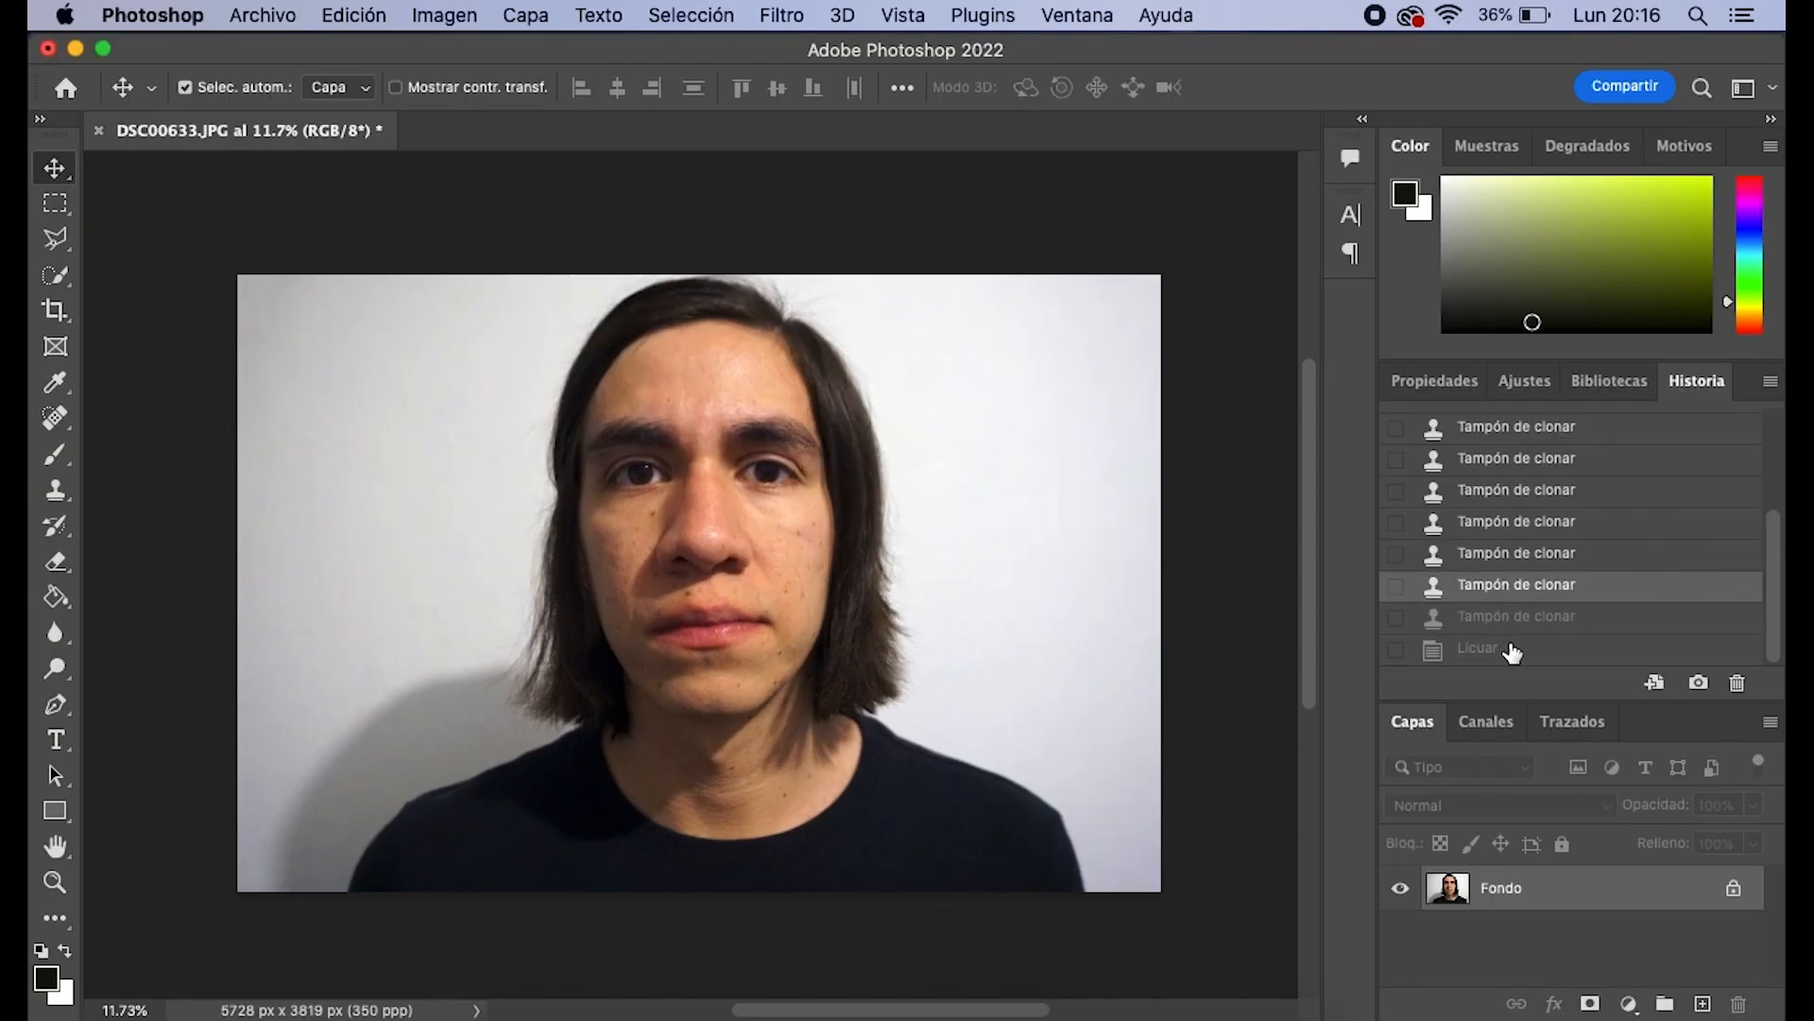
left_click(1512, 650)
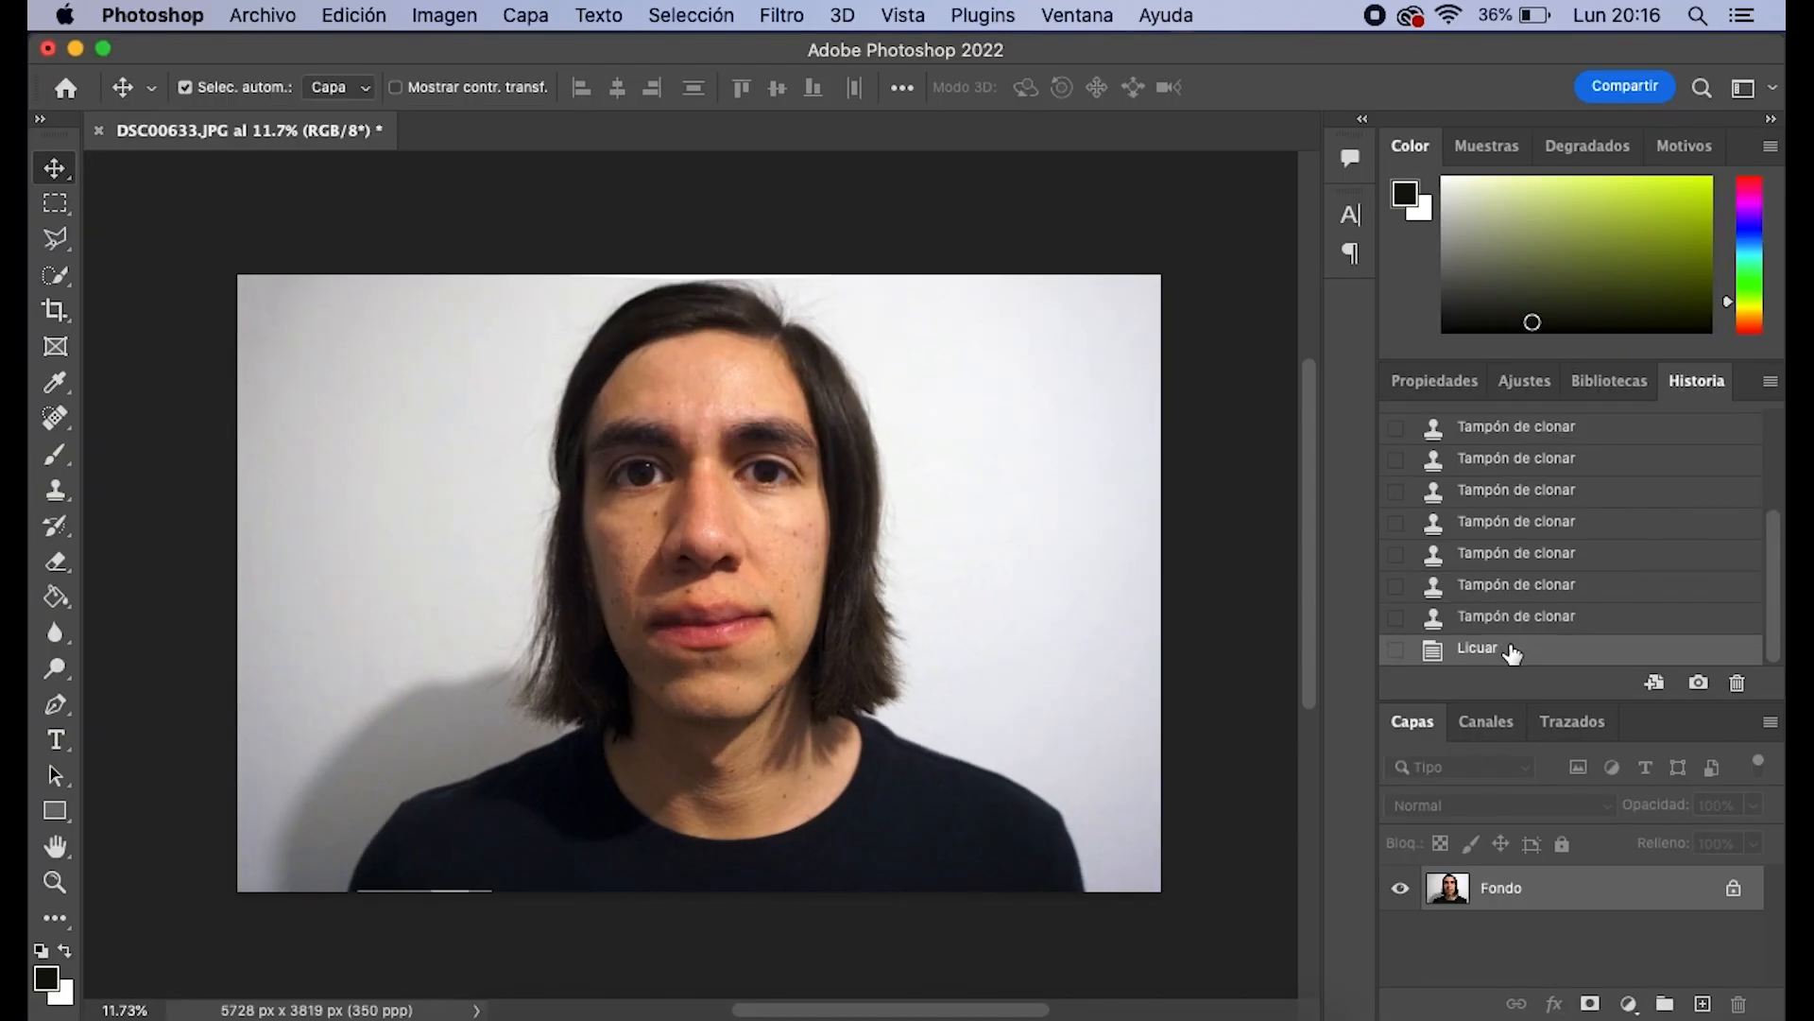
left_click(1526, 624)
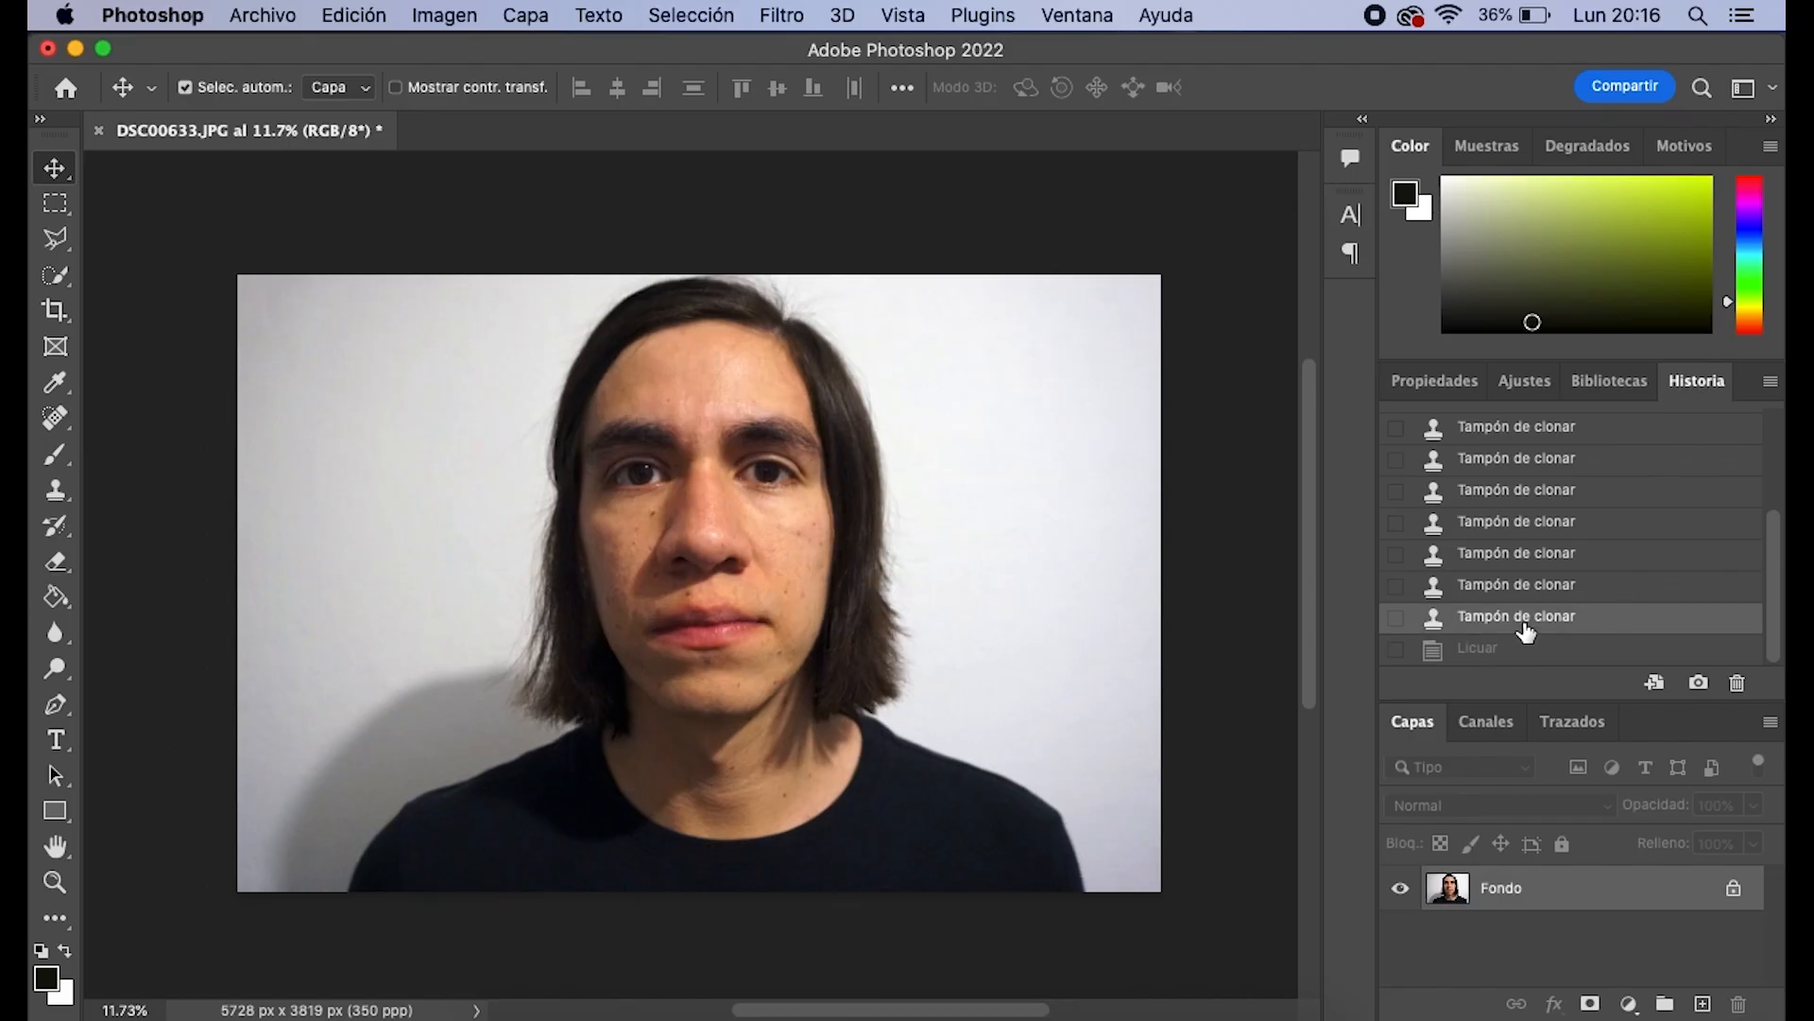